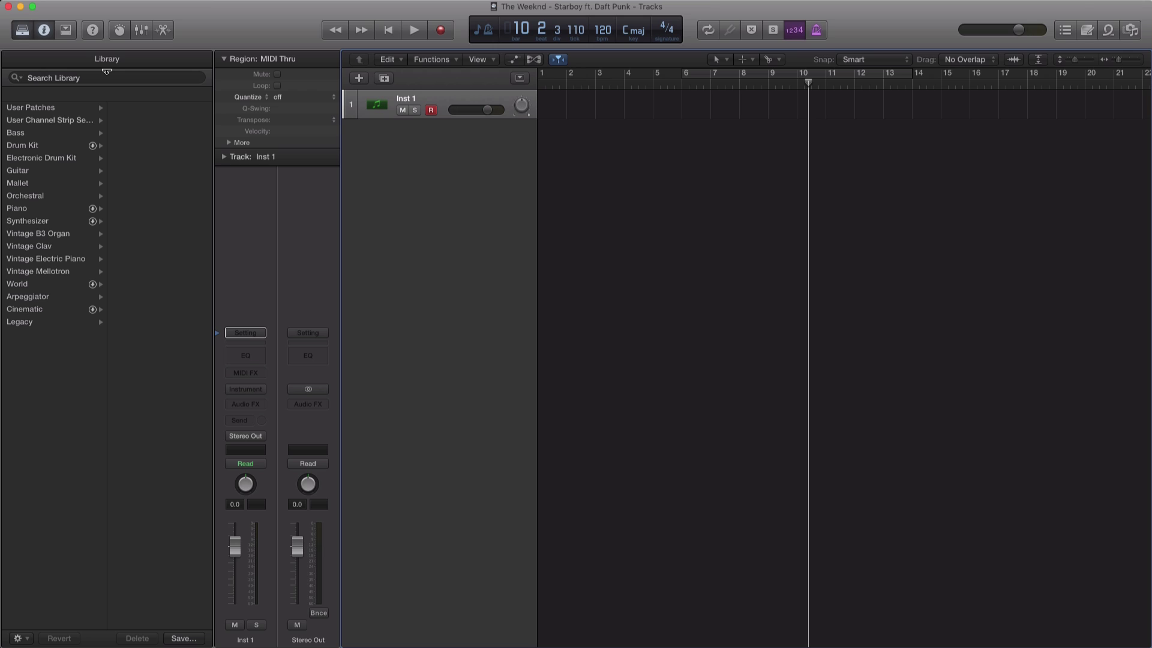
- Set the project tempo to 93 and create a four-bar cycle range from bar 9 to bar 13
double_click(603, 33)
text(93)
key(Return)
drag(769, 79, 869, 83)
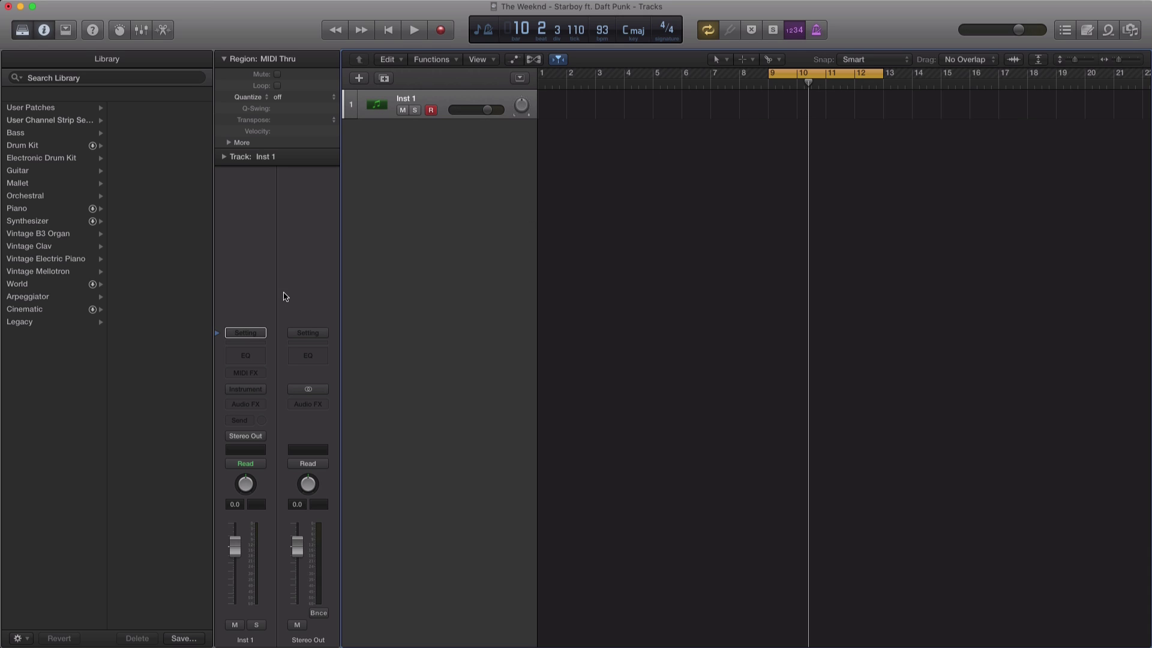
- Load the Boutique 909 patch from the Electronic Drum Kit's Drum Machine category onto the instrument track
click(249, 390)
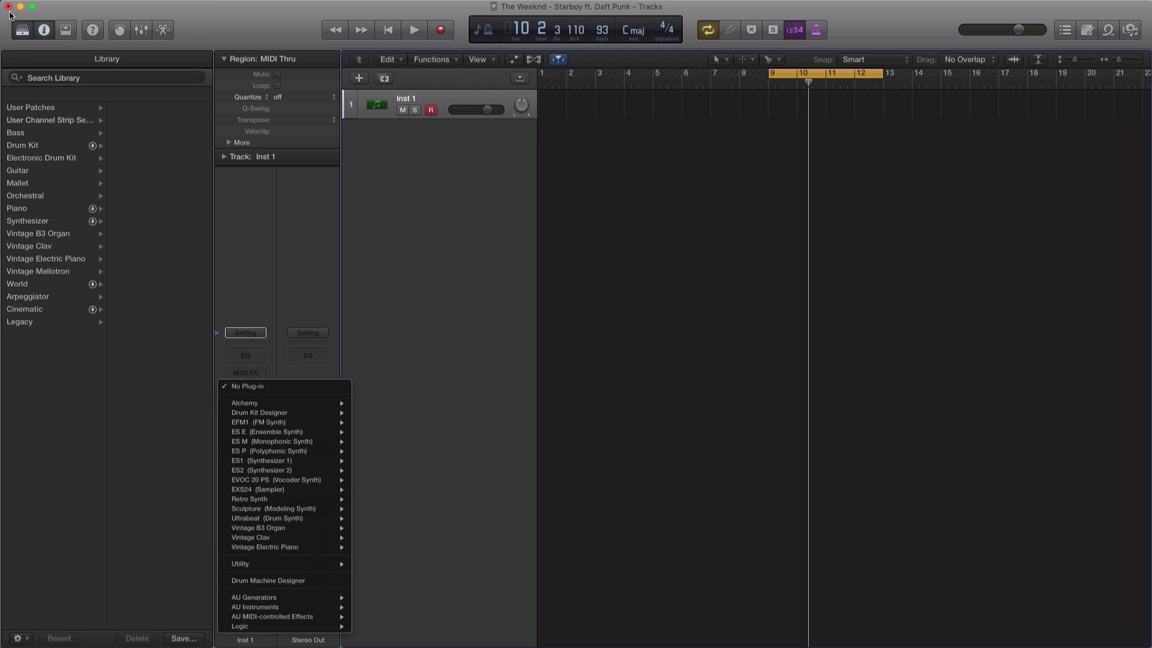
click(128, 184)
click(43, 162)
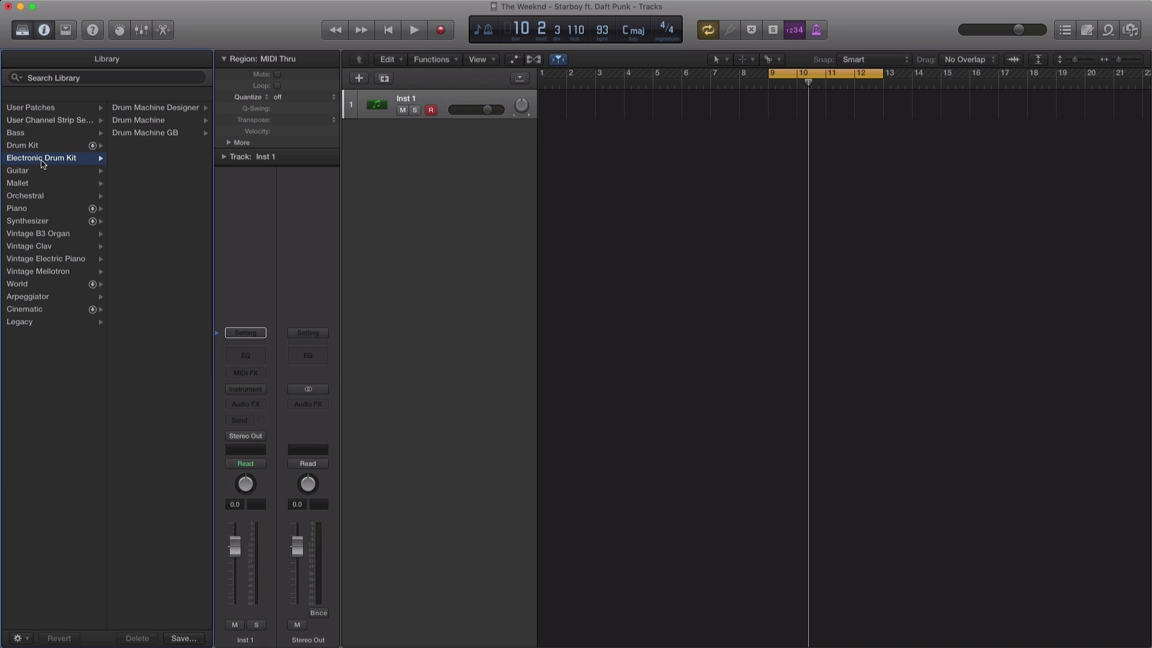
click(150, 121)
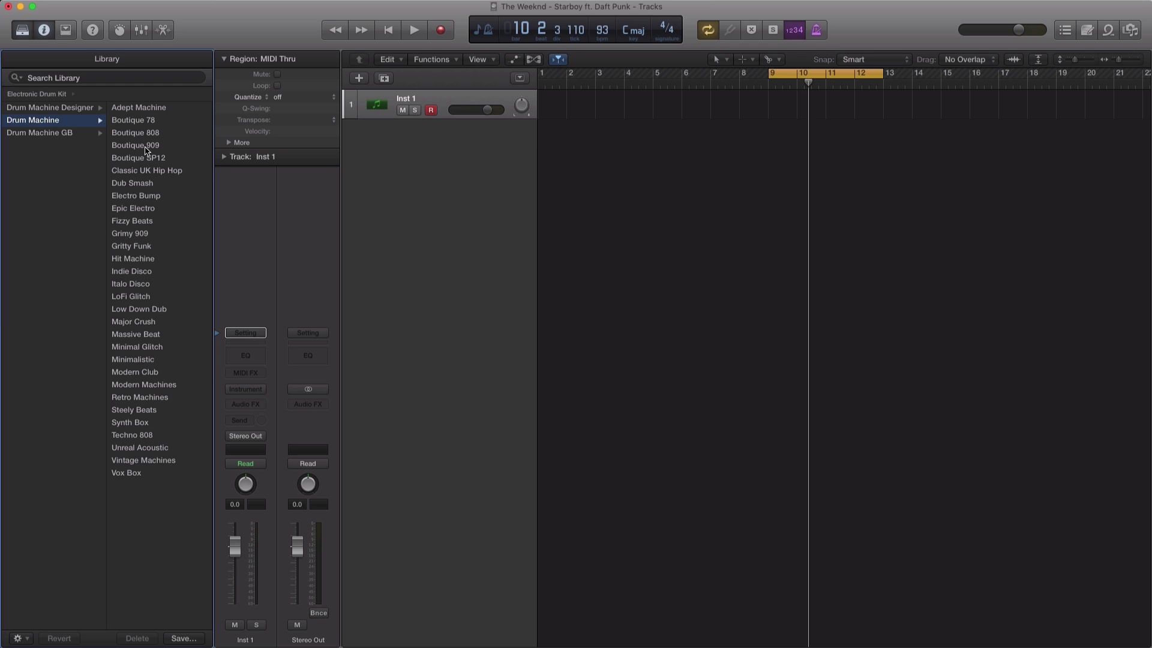
click(142, 149)
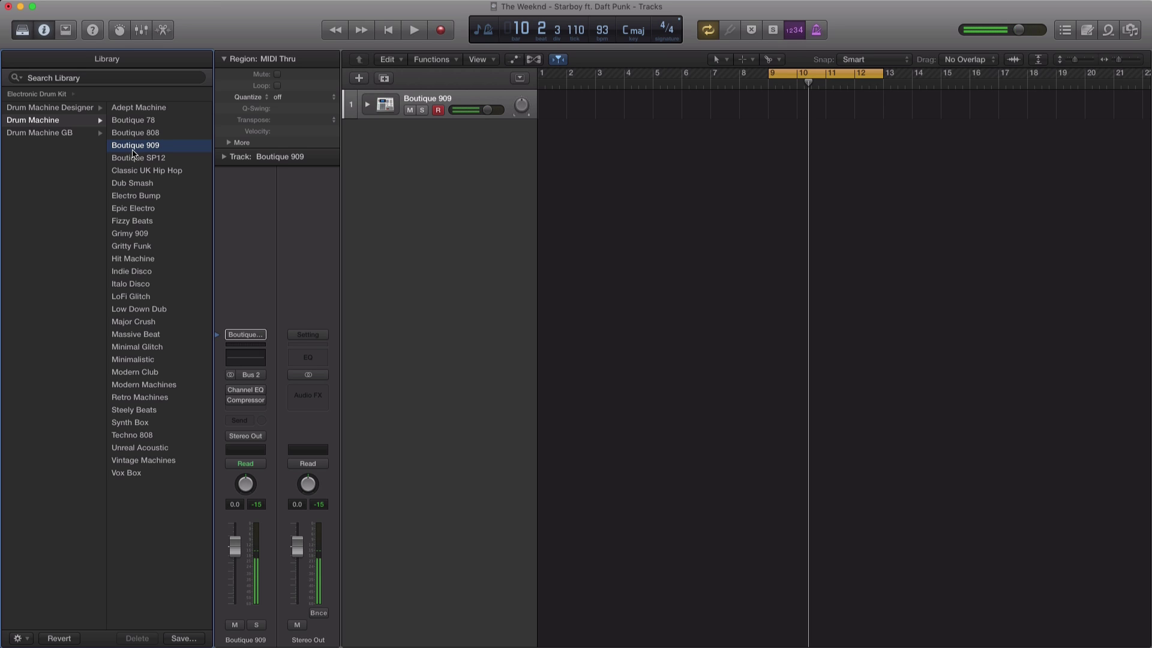
- Record a steady single-note drum pattern in bar 9 of the Boutique 909 track and shorten the cycle range to that bar
key(space)
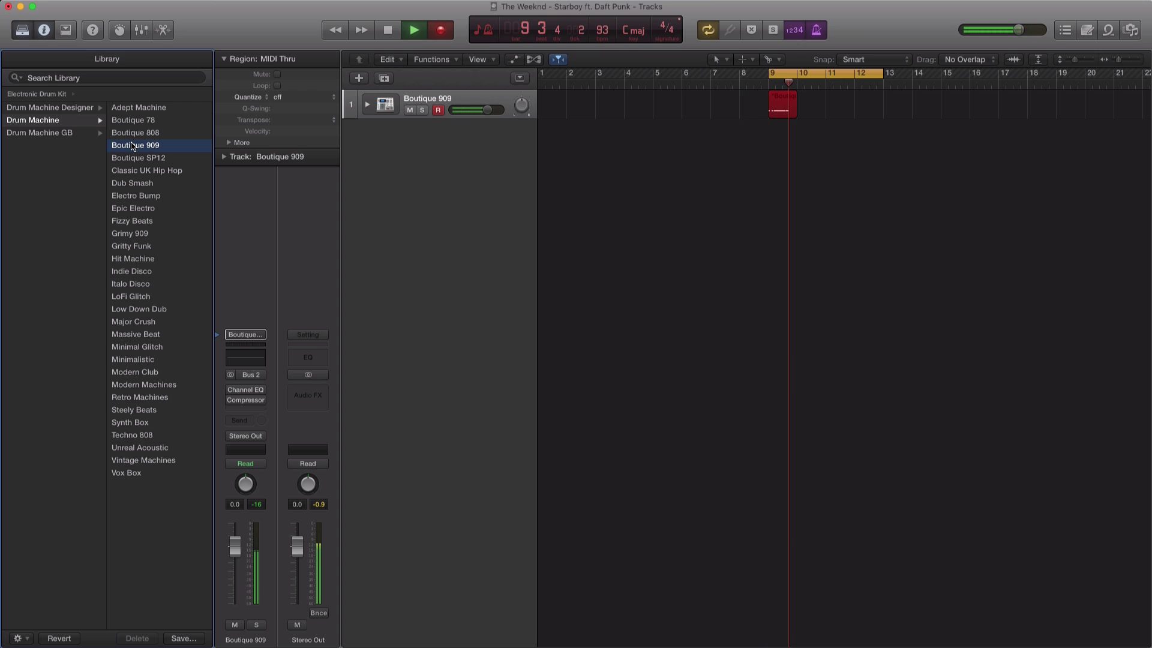
key(space)
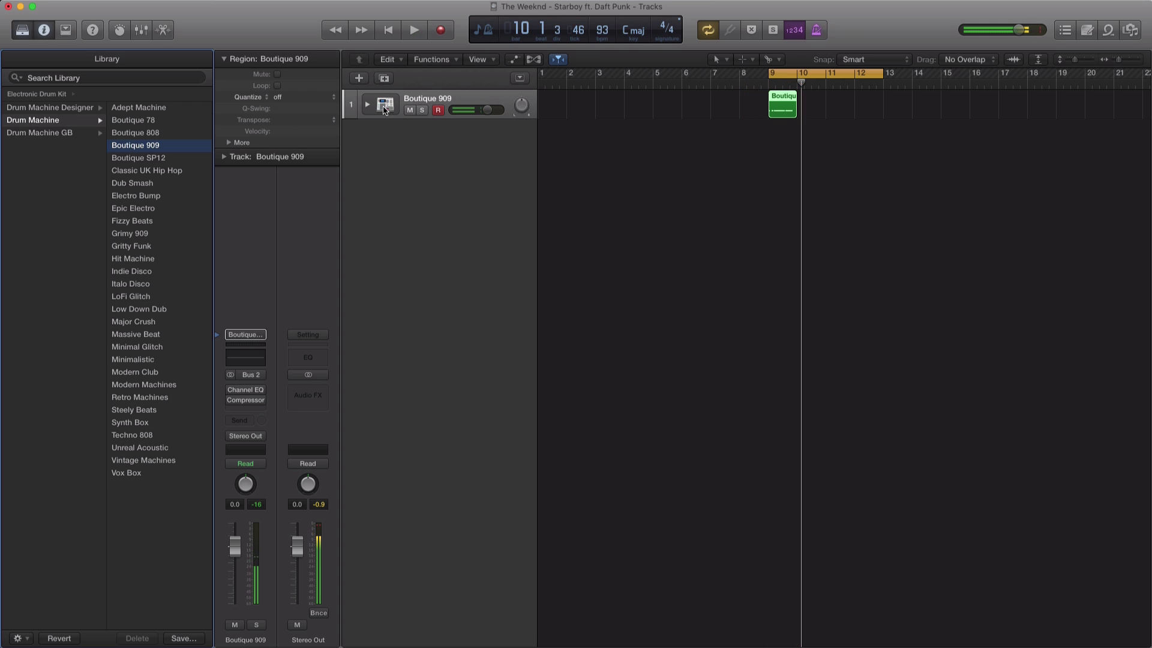
click(786, 75)
click(771, 76)
- Open the recorded Boutique 909 region in the Piano Roll and quantize the region to 1/16 Note
click(778, 106)
double_click(778, 103)
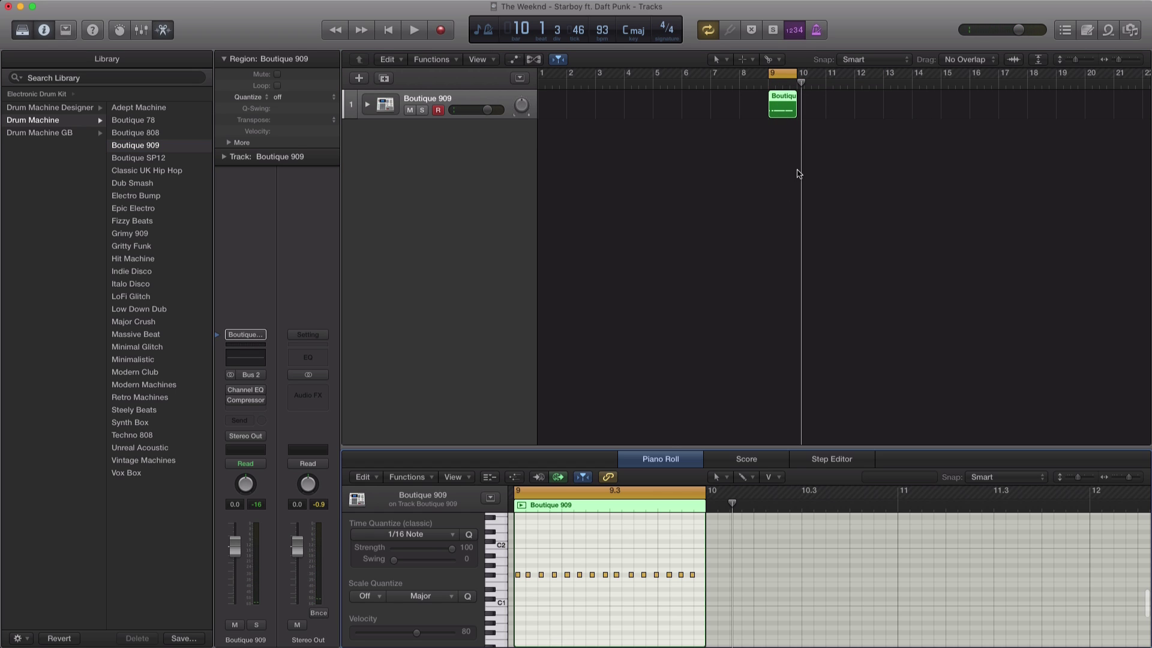
click(321, 99)
click(333, 155)
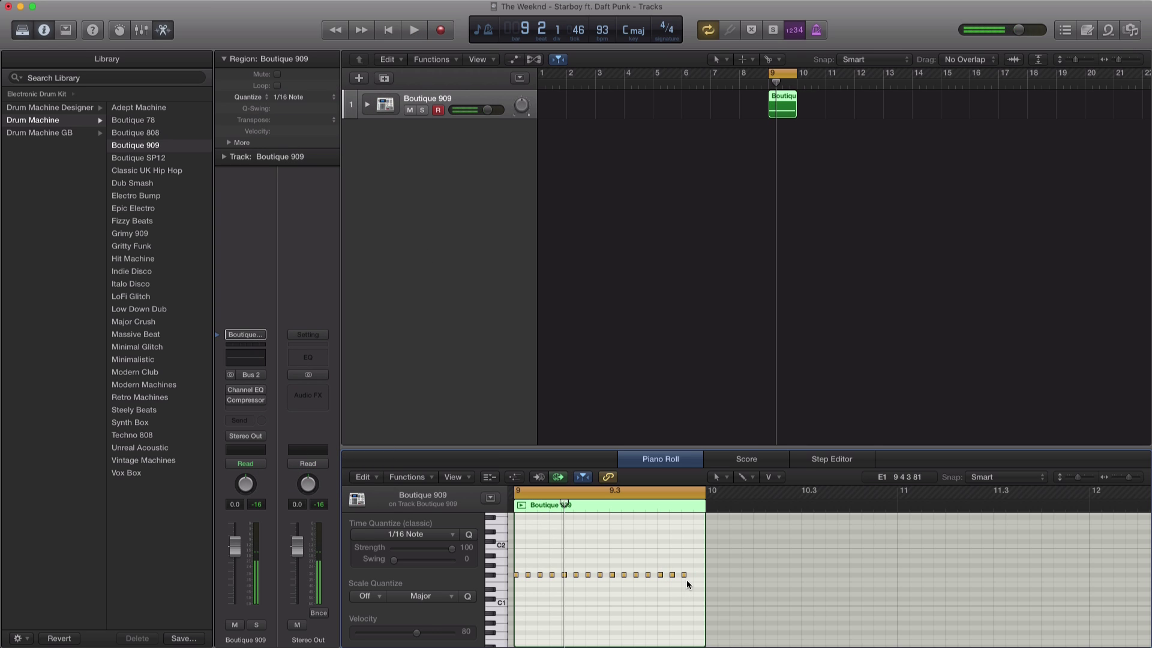
- Copy the last note of the pattern to the final sixteenth of bar 9 and play the loop back
drag(685, 575, 695, 577)
key(space)
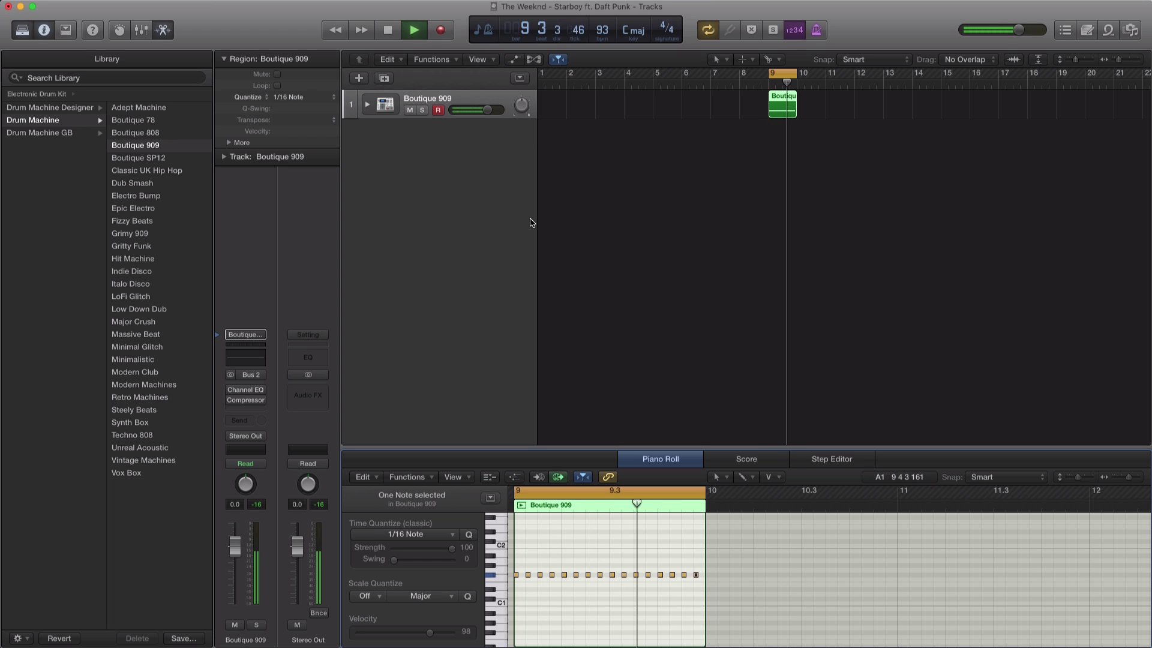
key(space)
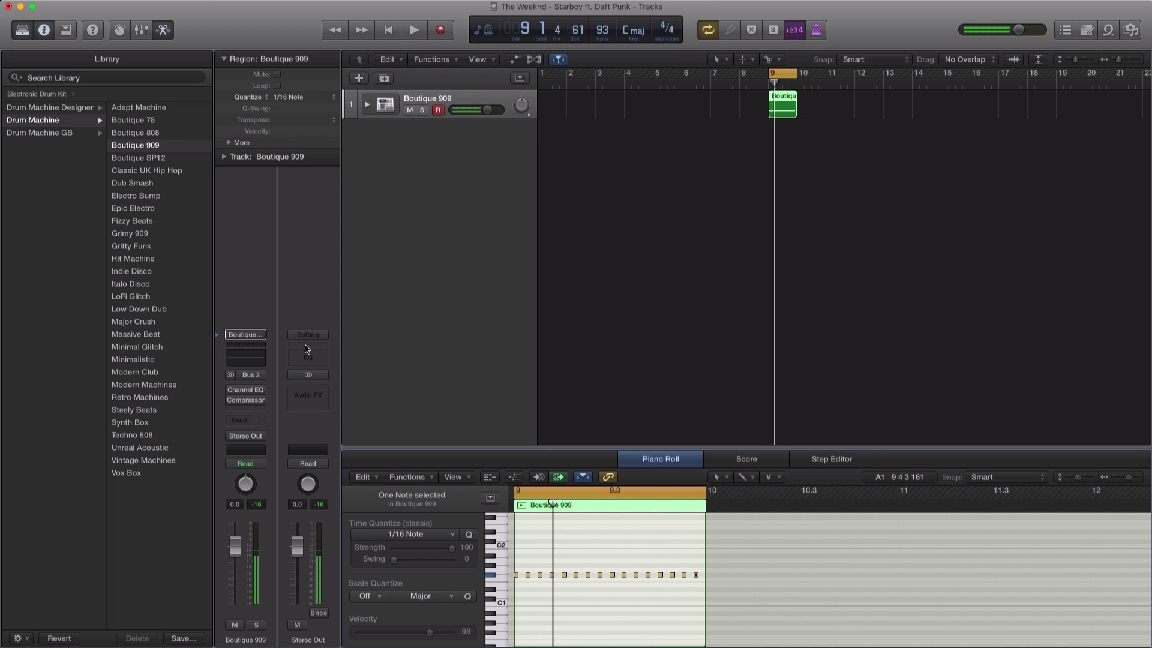
- Add a Bitcrusher distortion effect to the Boutique 909 track with the 4 Bit Classic preset, auditioning presets during playback
click(246, 410)
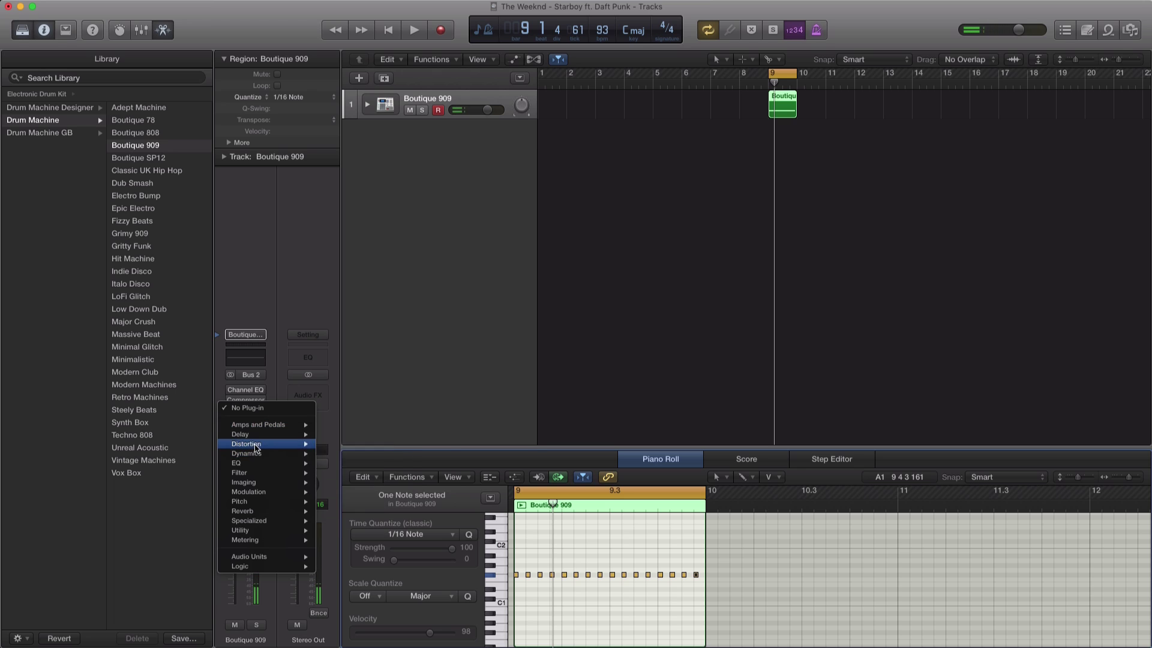
mouse_move(255, 444)
mouse_move(344, 445)
click(422, 445)
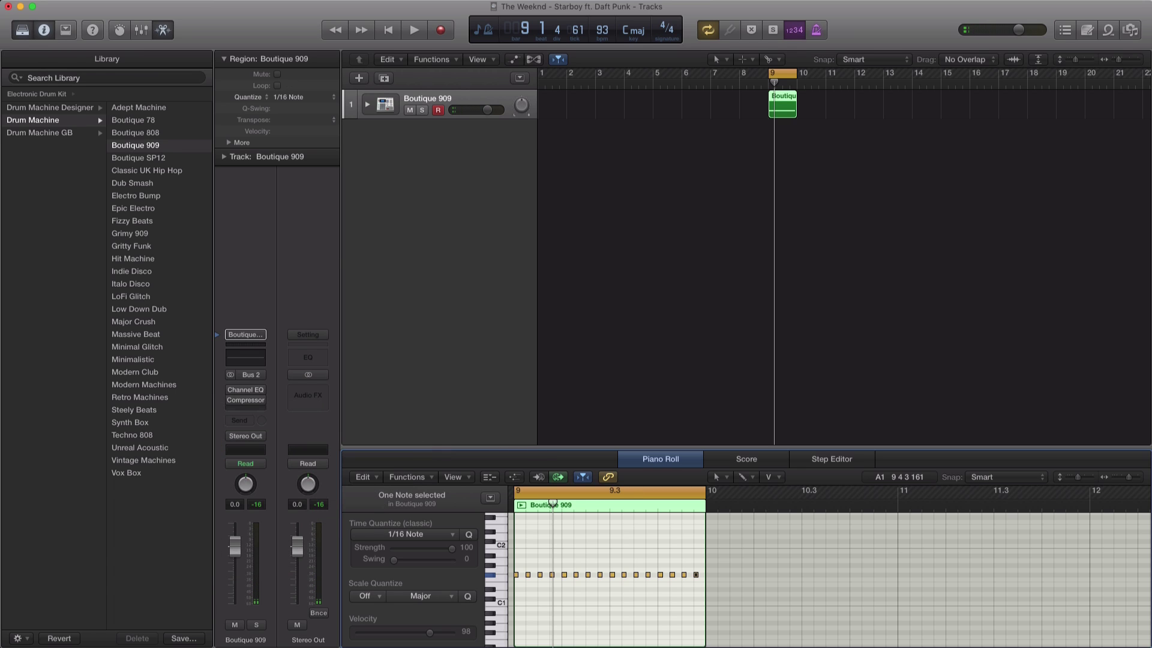
click(104, 77)
key(space)
click(103, 77)
click(86, 77)
click(86, 78)
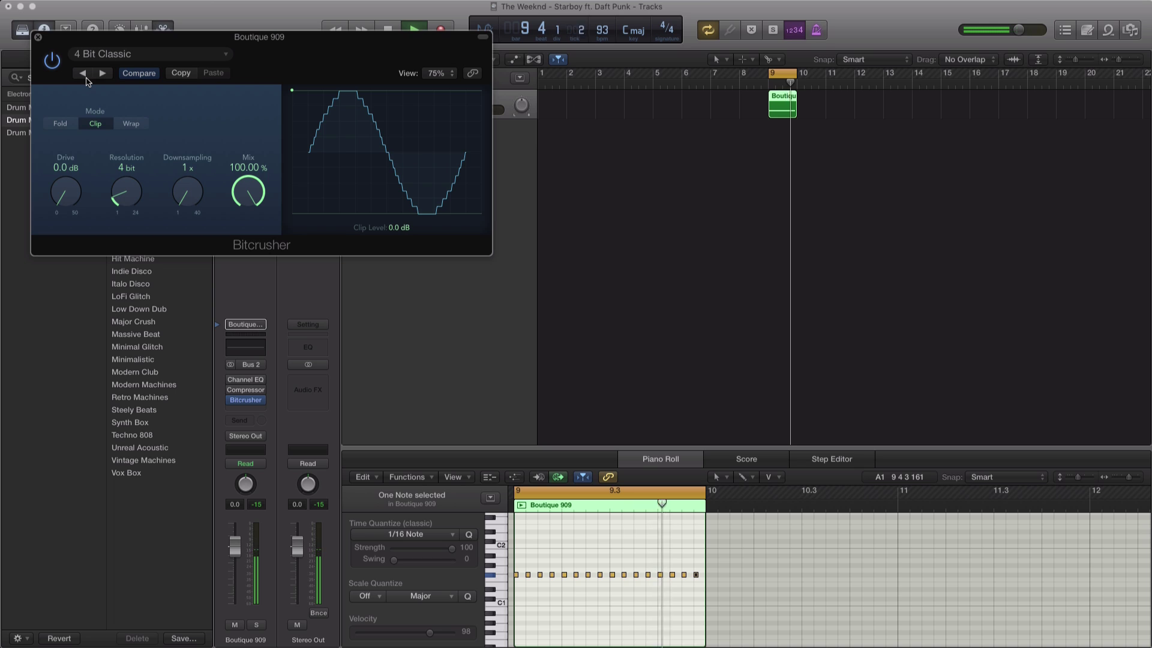
click(38, 38)
- Lower the Boutique 909 track's volume to -2.2 dB and check the level during playback
key(space)
drag(480, 114, 486, 117)
key(space)
key(space)
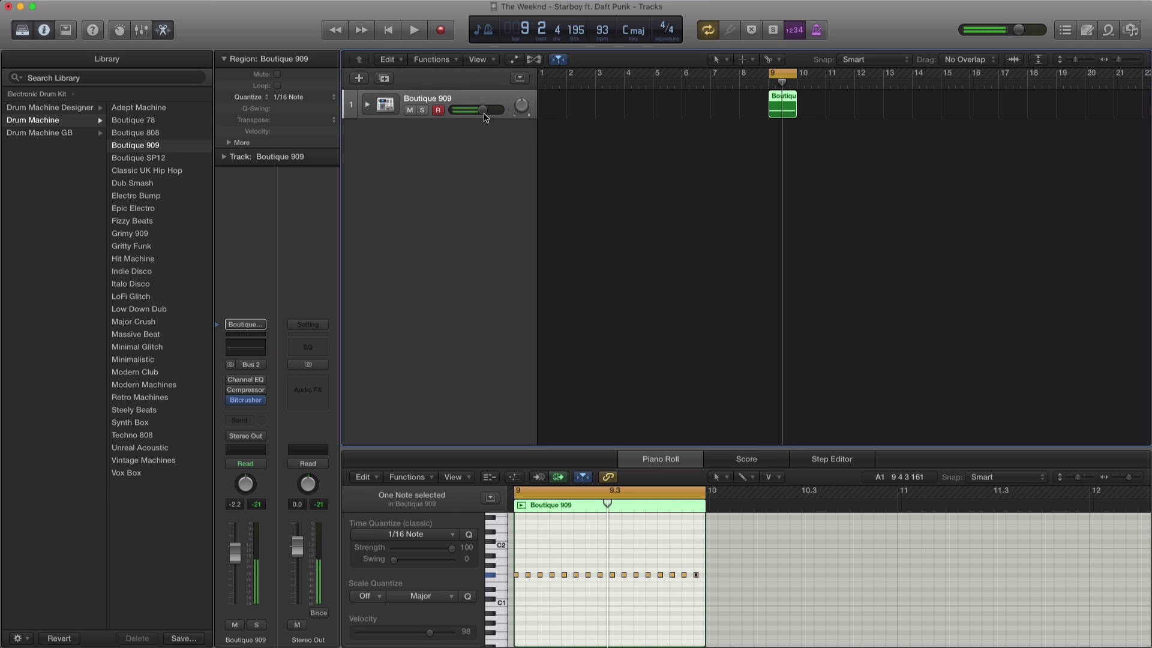
- Add a second software instrument track and load Drum Machine Designer with the Big Room kit on it
click(362, 83)
click(737, 198)
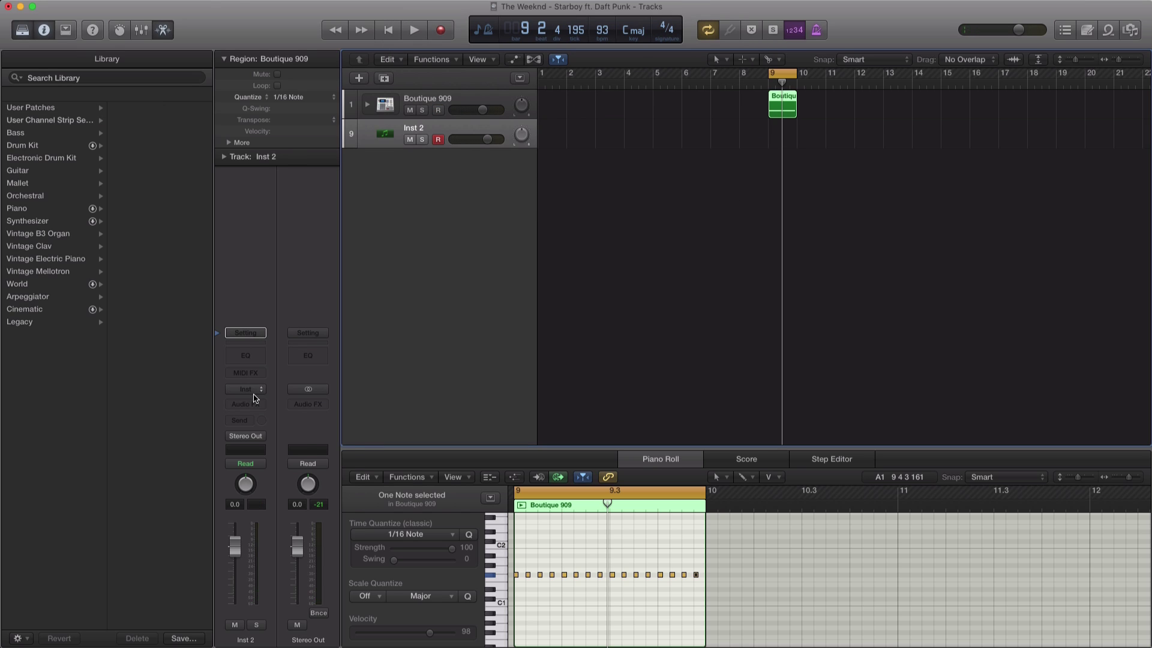
click(245, 384)
click(283, 580)
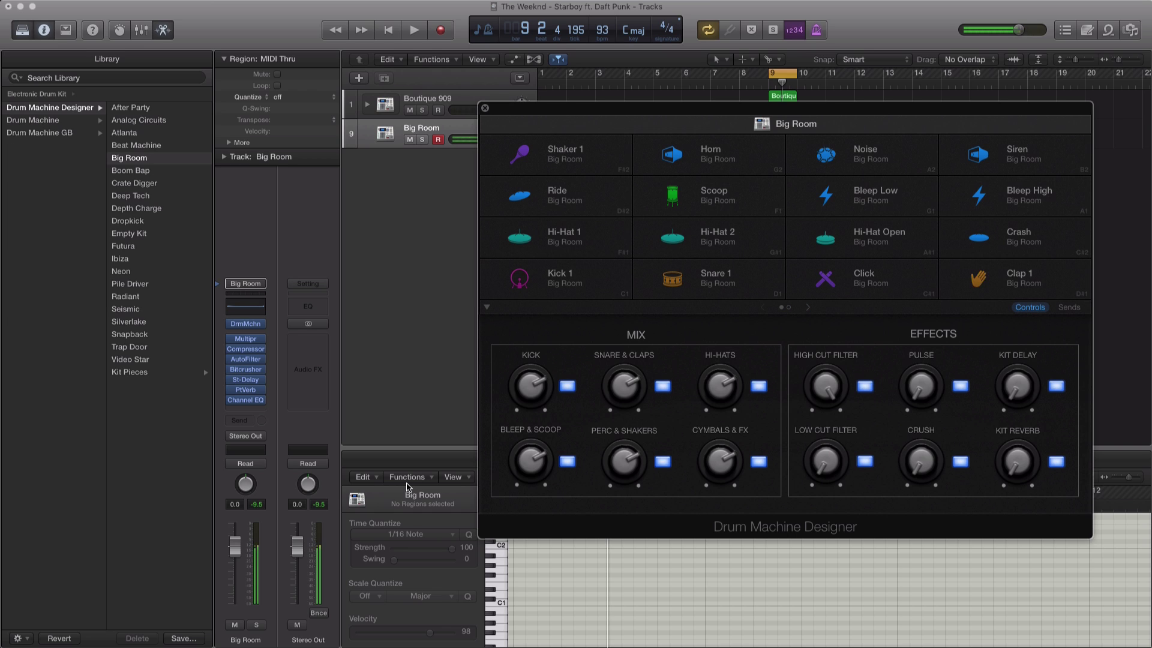
- Replace the Clap 1 pad's sound with Clap 2 - Deep Tech after auditioning other claps
click(1055, 286)
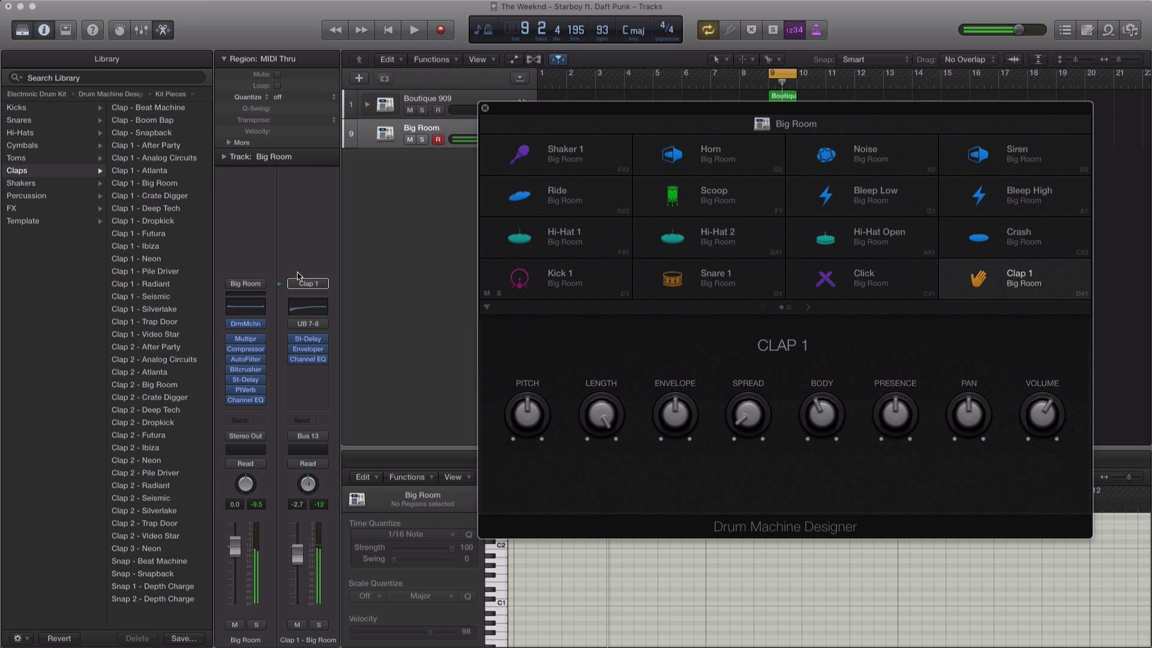
click(185, 299)
click(163, 360)
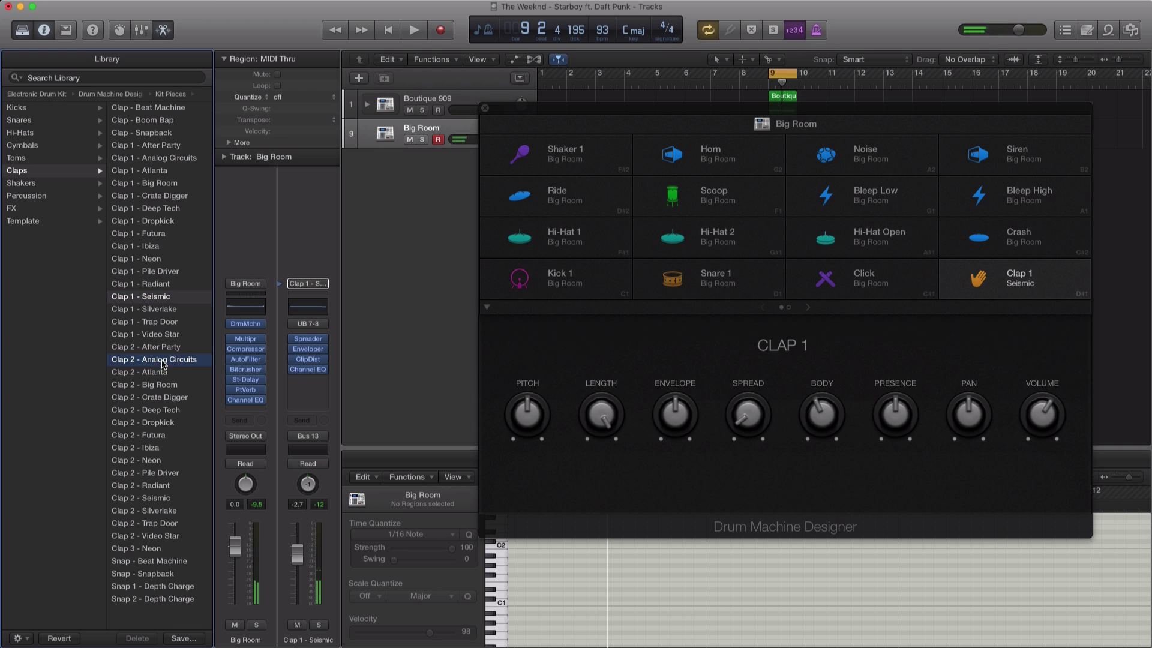
click(157, 385)
click(153, 410)
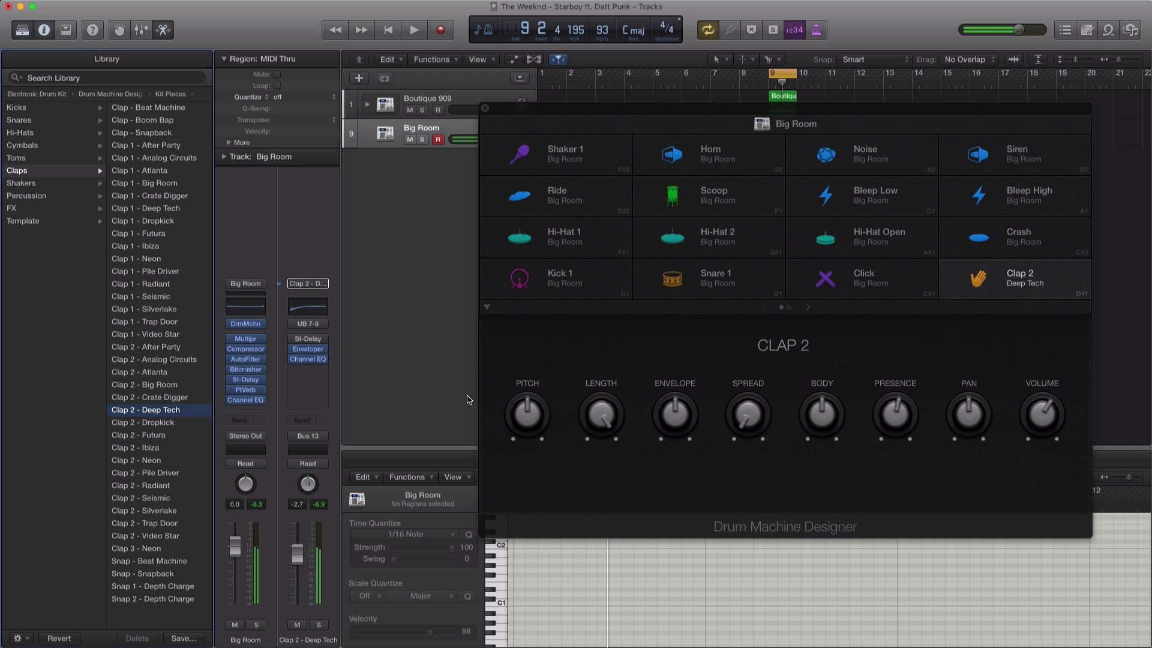
- Adjust the Clap 2 pad: set Length to 42%, raise Body slightly, set Presence to 0.0 dB and Volume to -1.7 dB
drag(624, 427, 597, 455)
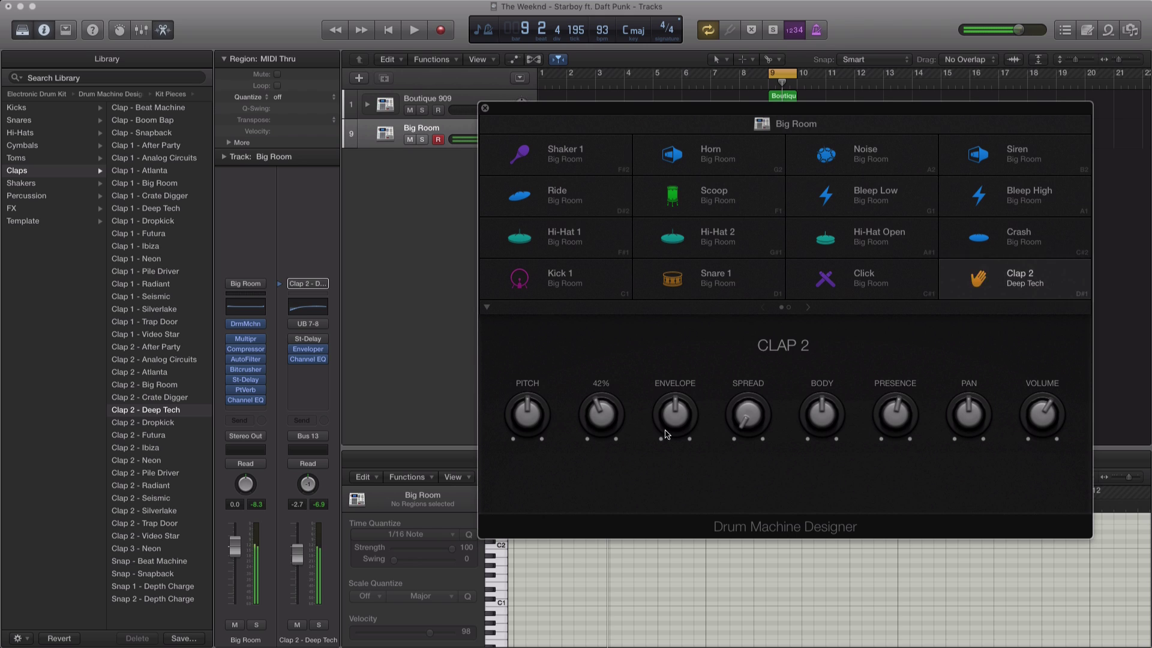
drag(828, 424, 825, 414)
drag(905, 420, 900, 427)
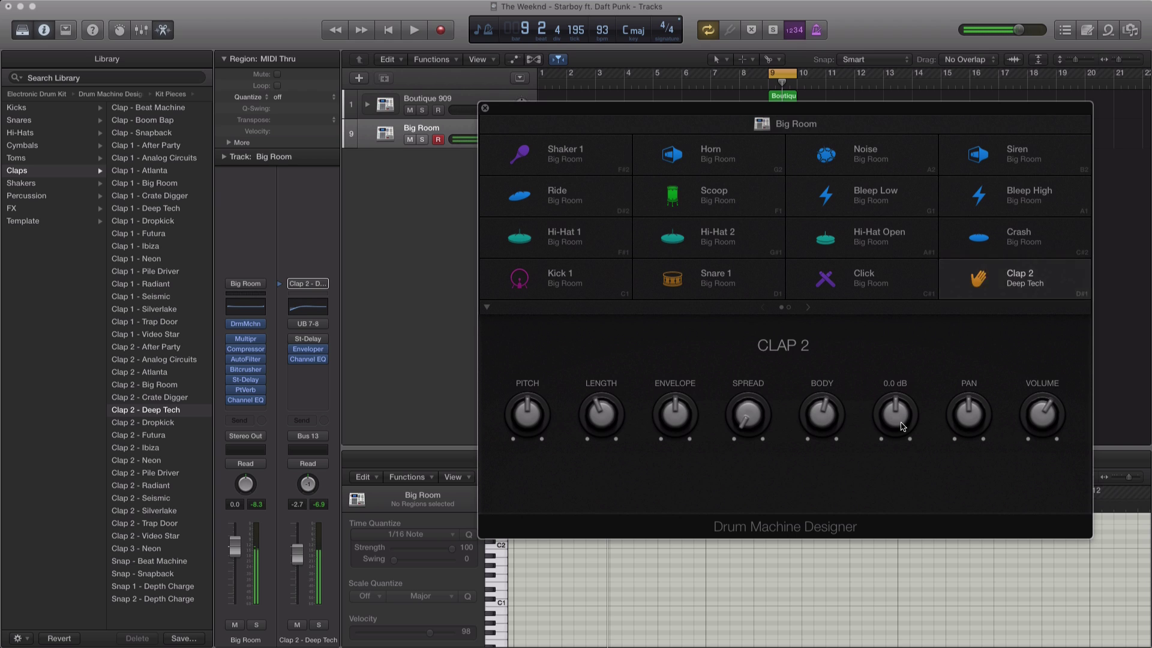
drag(1038, 423, 1039, 414)
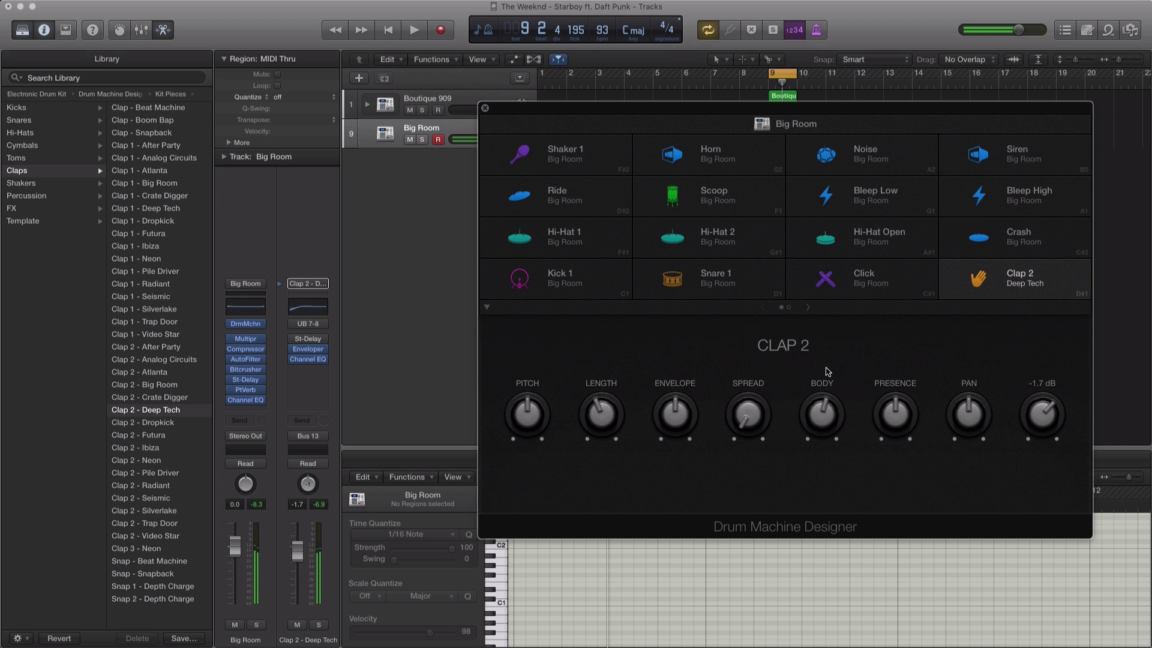
- Move the Drum Machine Designer window clear of the tracks and record a clap pattern in bar 9 of the Big Room track
drag(644, 134, 627, 211)
key(space)
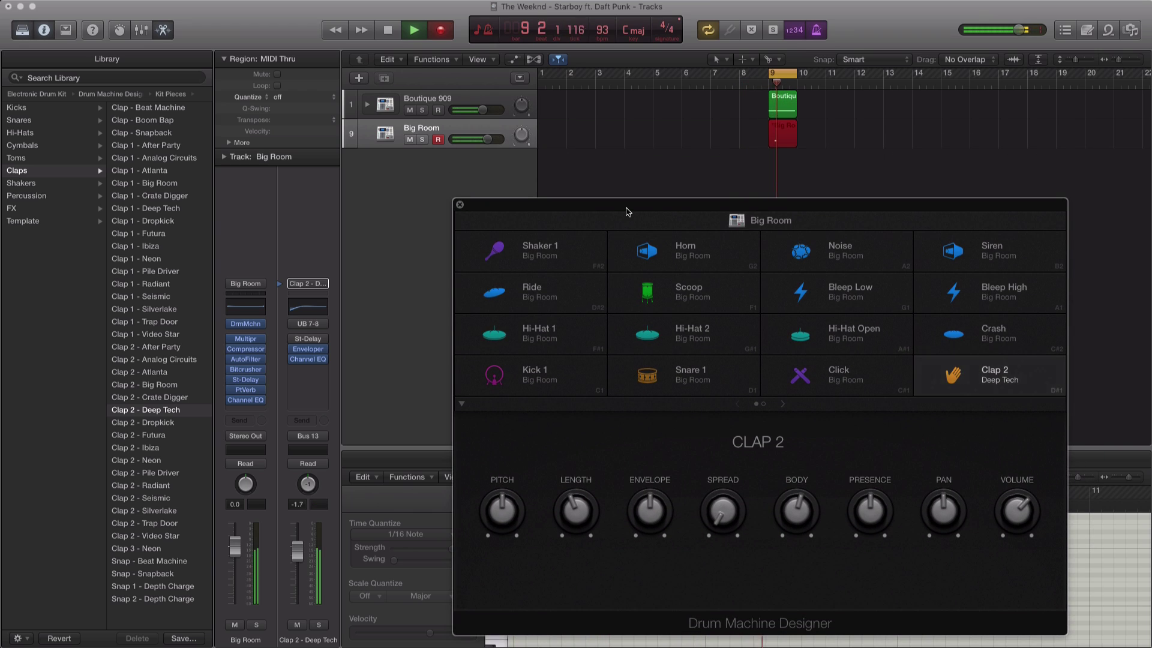
key(space)
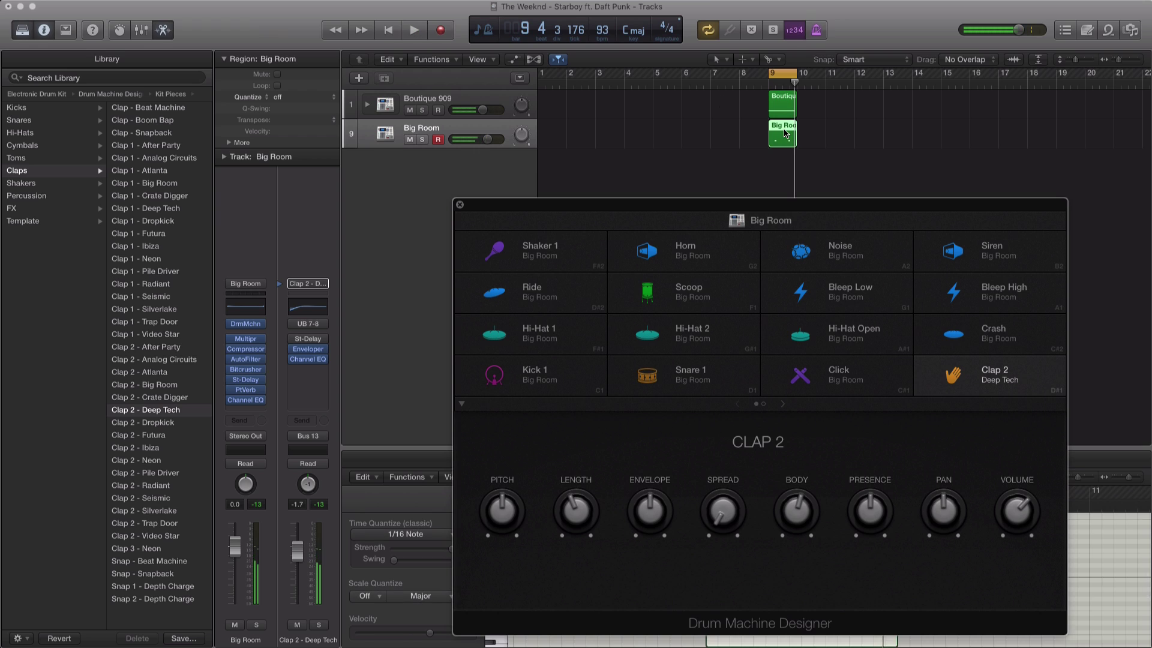
- Quantize the Big Room clap region to 1/8 Note and play the loop back
click(309, 99)
click(306, 144)
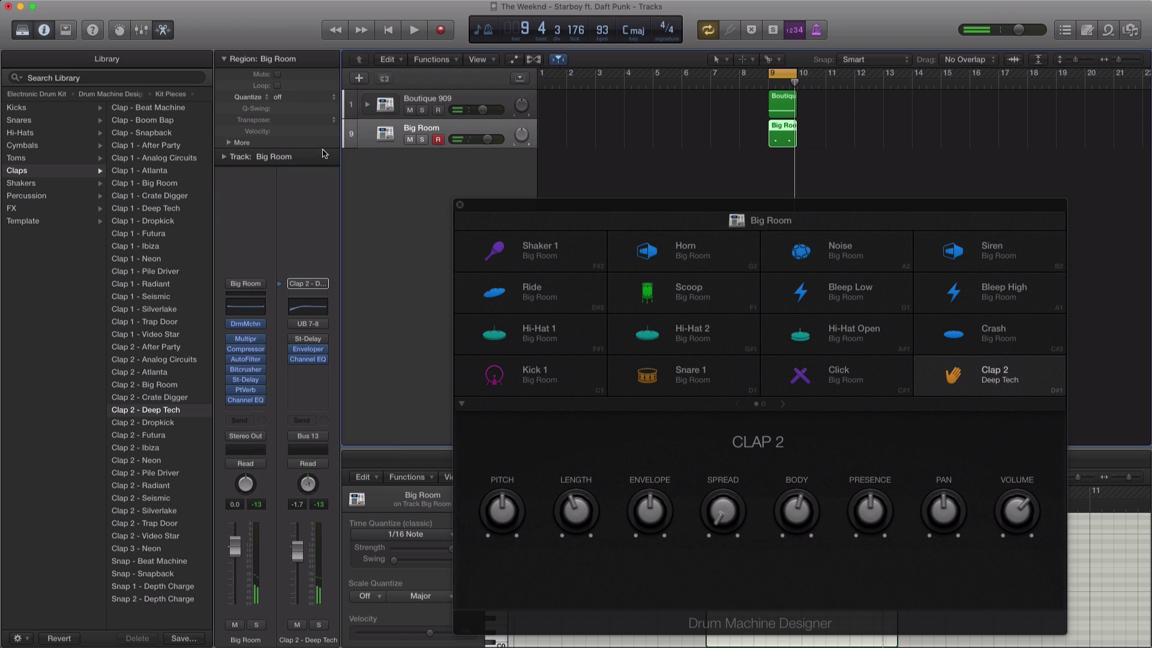
key(space)
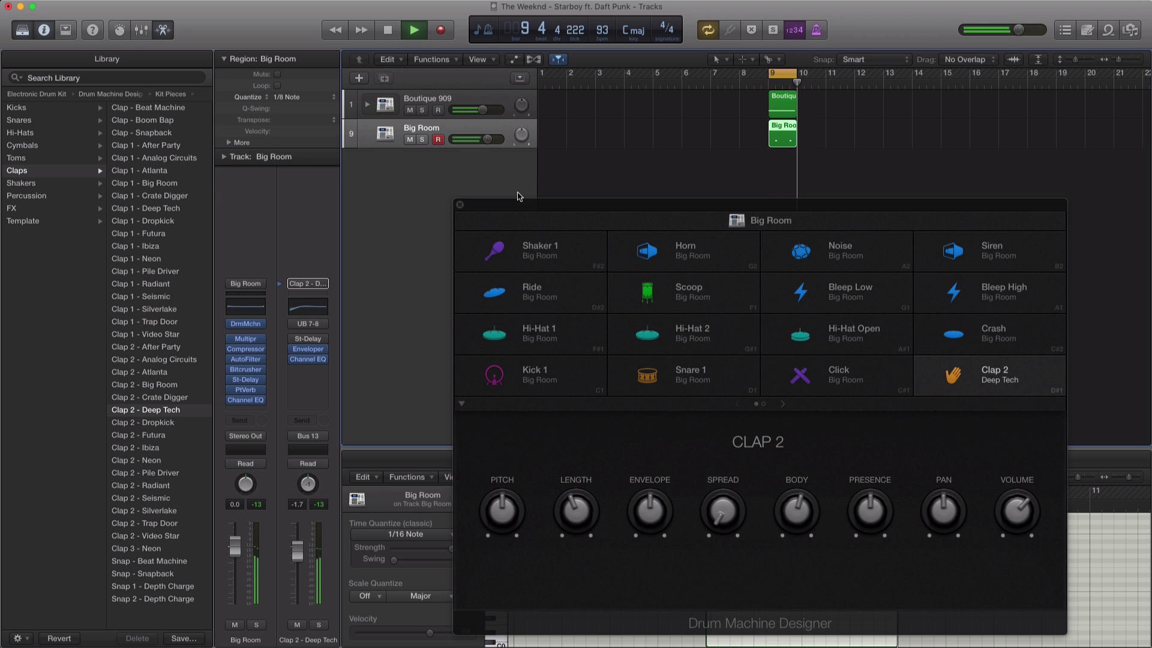
key(space)
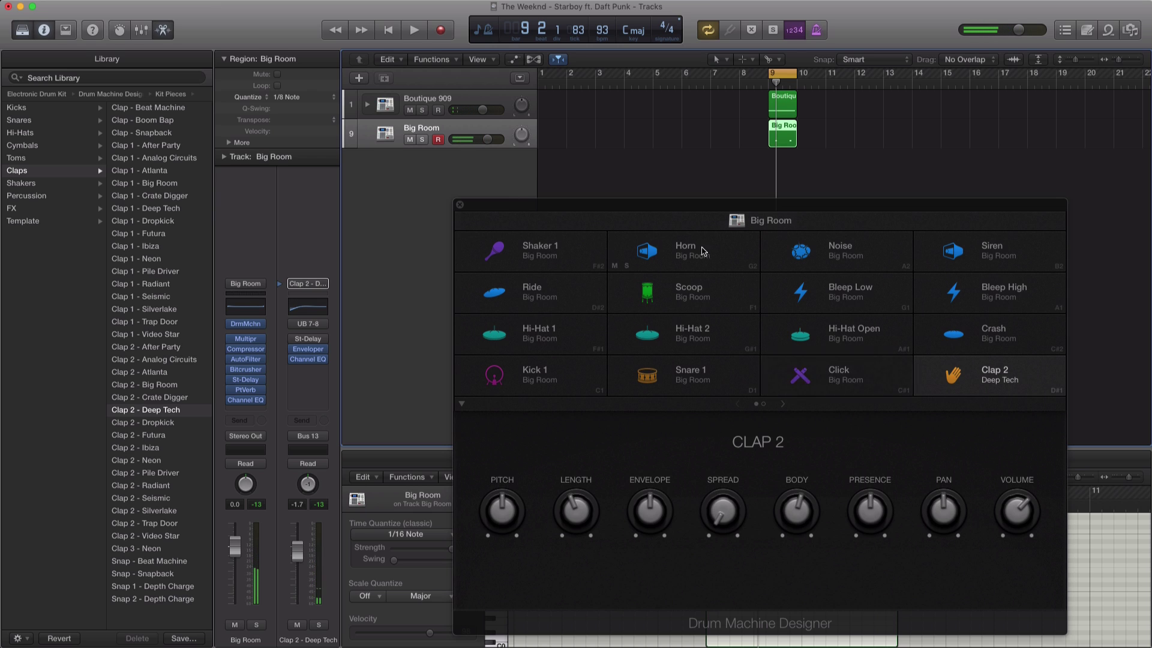
- Replace the Click pad's sound with Block - Deep Tech after auditioning other block sounds
click(861, 381)
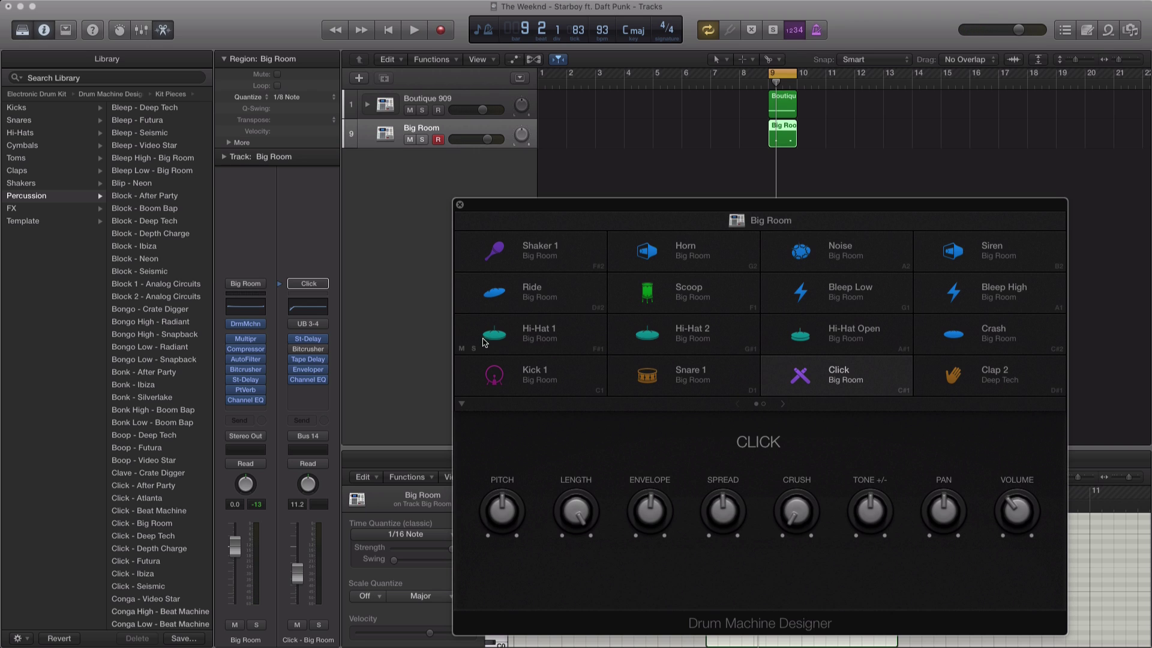
click(139, 271)
click(152, 260)
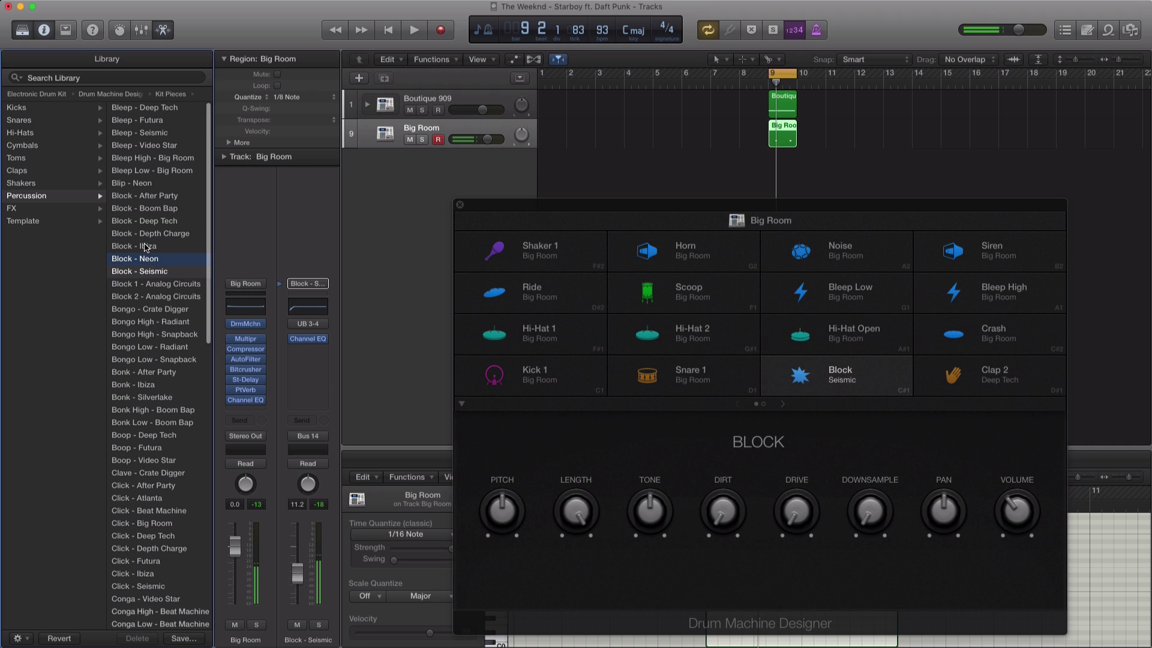
click(146, 247)
click(149, 222)
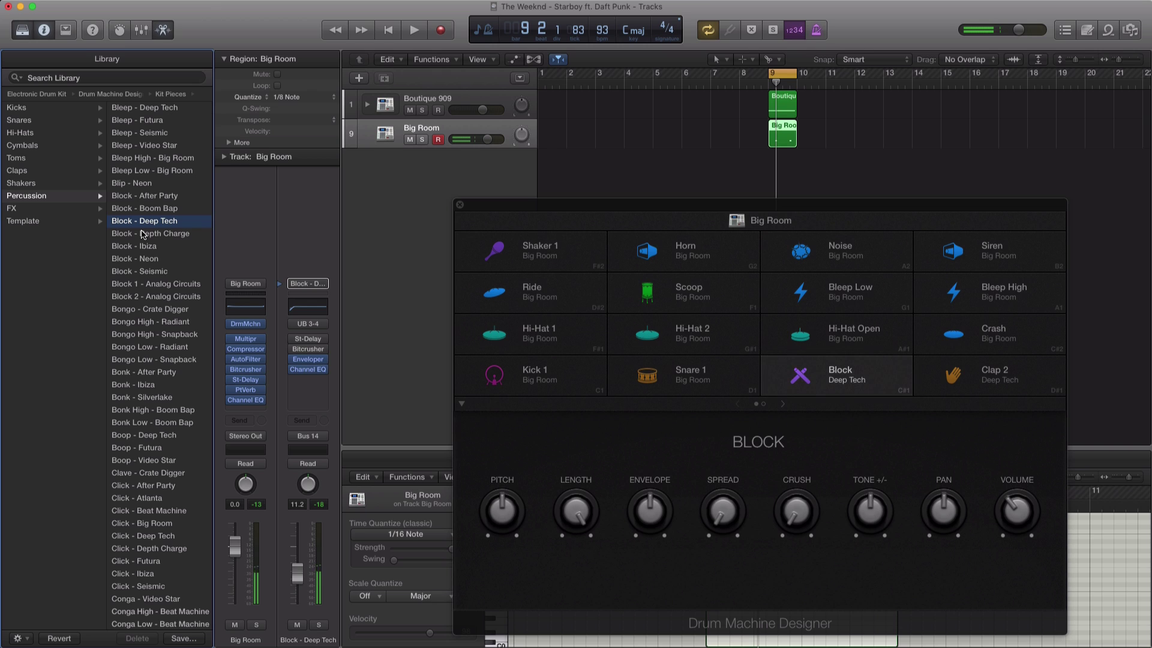
- Play the loop back, and record a Block pattern into the Big Room region in bar 9
key(space)
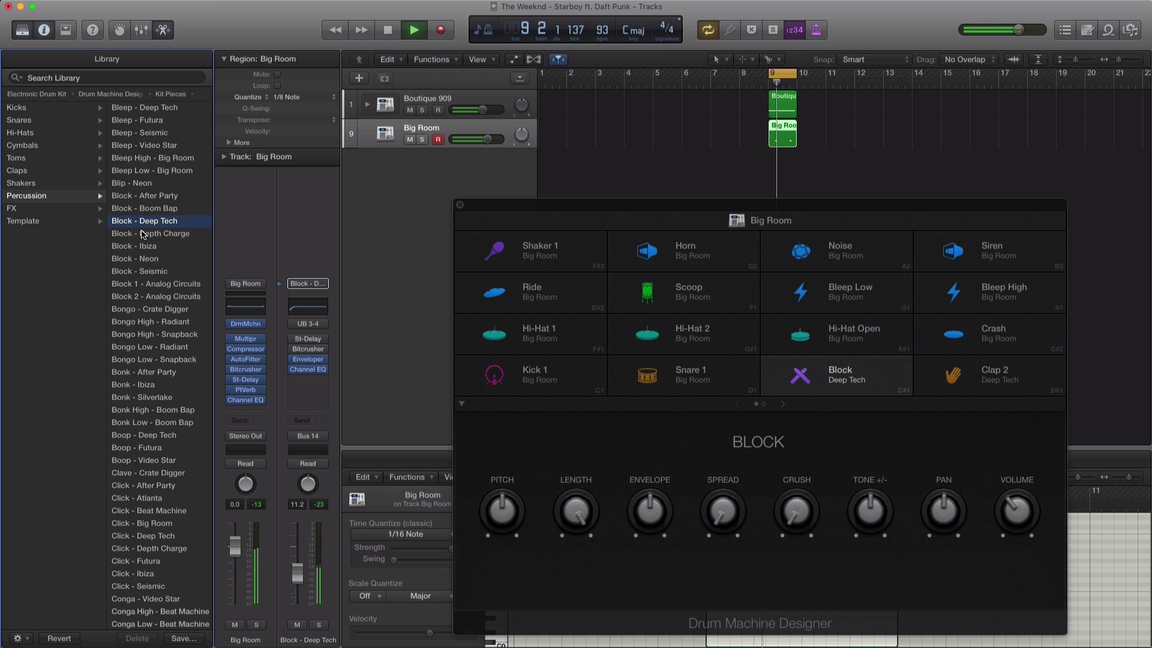
key(space)
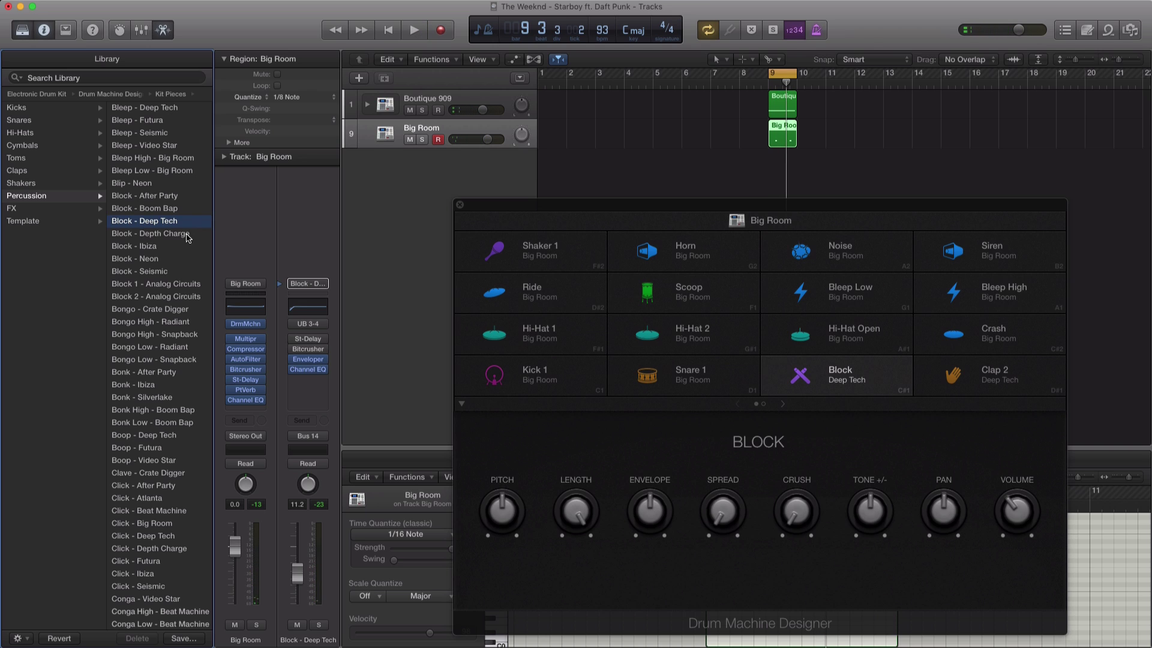
key(space)
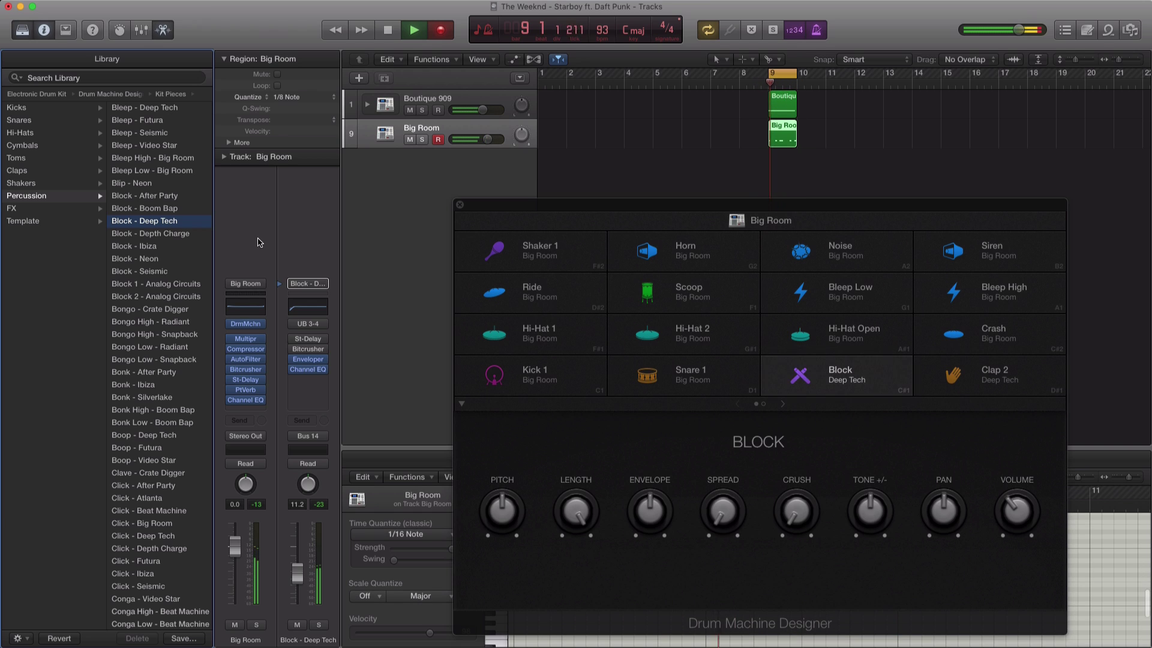
key(space)
- Quantize the Big Room region to 1/16 Note, and move the Drum Machine Designer window clear of the region's notes while checking playback
click(309, 100)
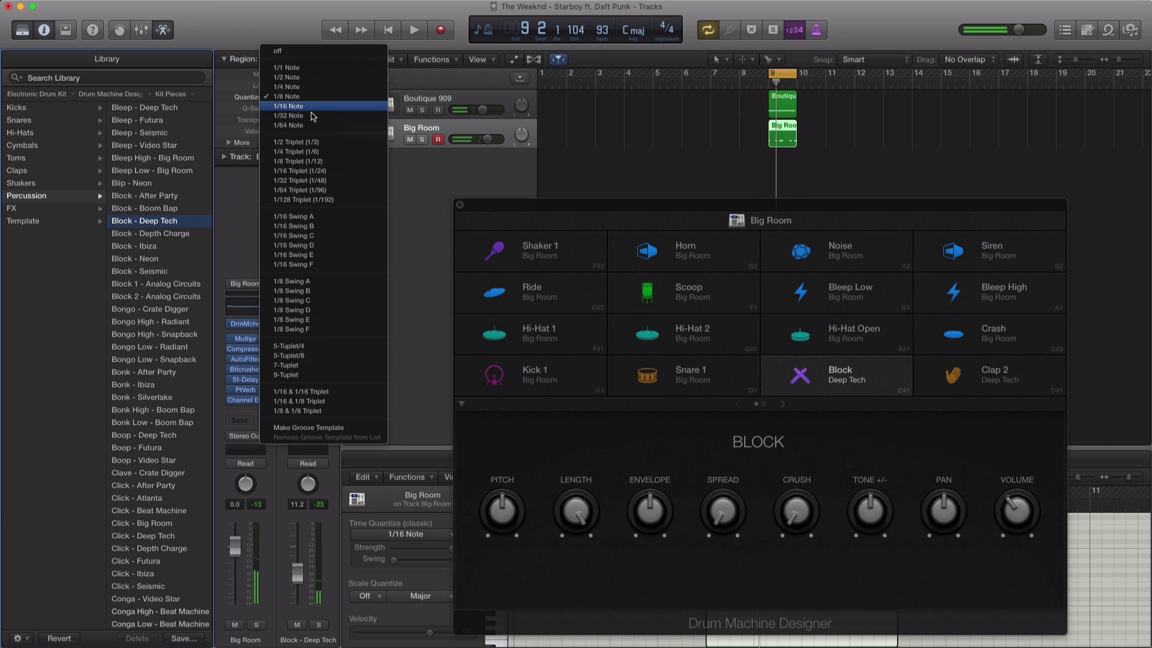
click(311, 110)
double_click(789, 142)
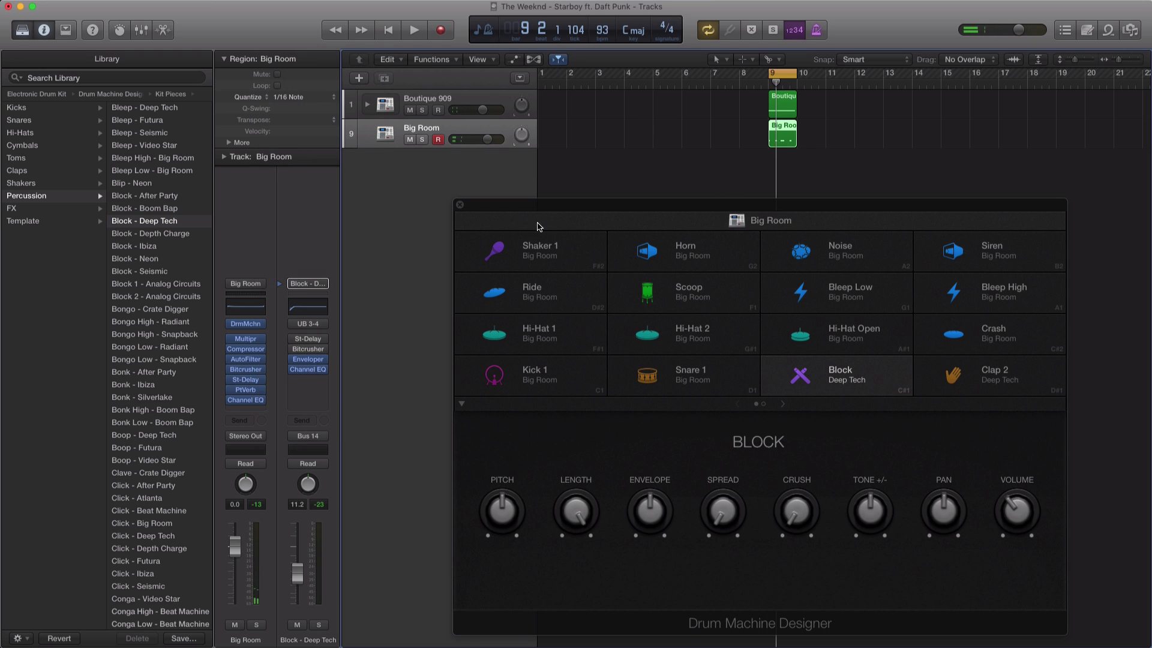
drag(508, 207, 548, 130)
drag(778, 130, 719, 63)
double_click(779, 144)
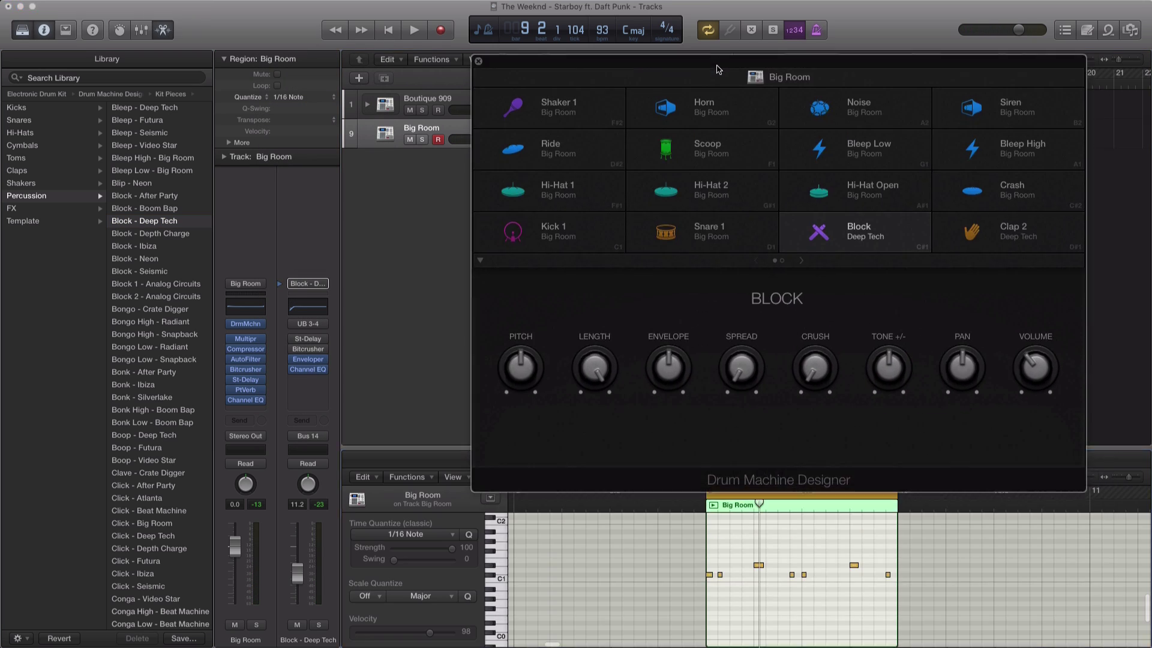
key(space)
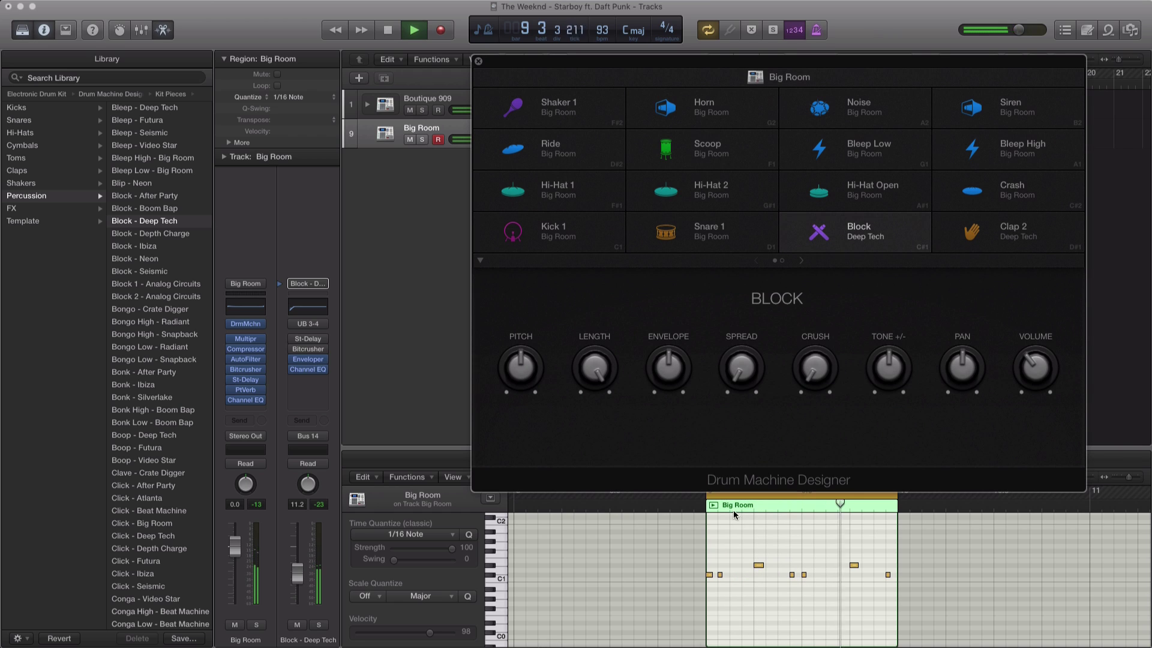
key(space)
- Move the fourth Block note in the Big Room region two sixteenths earlier, before the third, and play the loop back
click(802, 588)
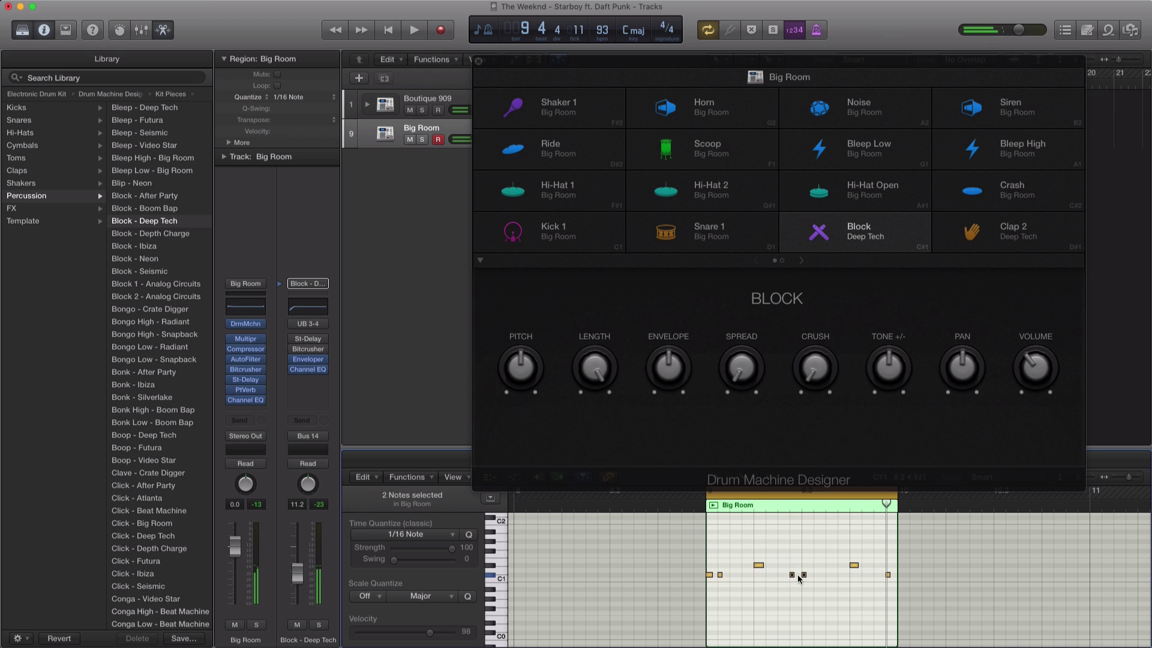
drag(804, 578, 781, 577)
key(space)
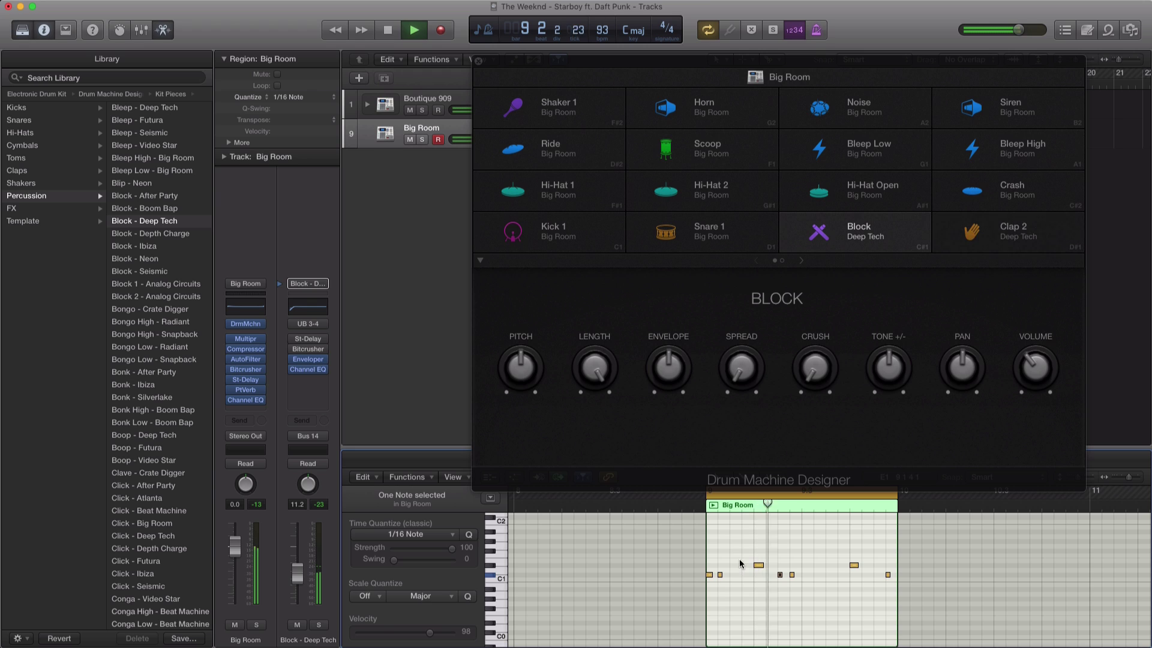
key(space)
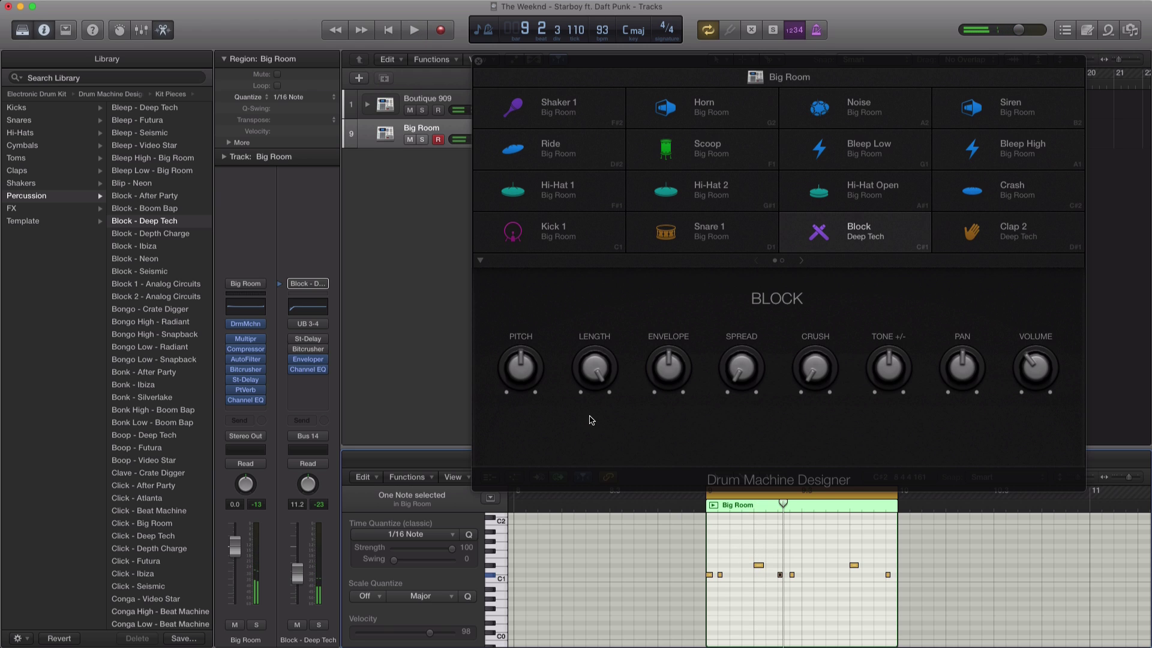
- Set the Block pad's Length to 16% and Spread to 56%, with Envelope turned up fully
drag(607, 376, 582, 504)
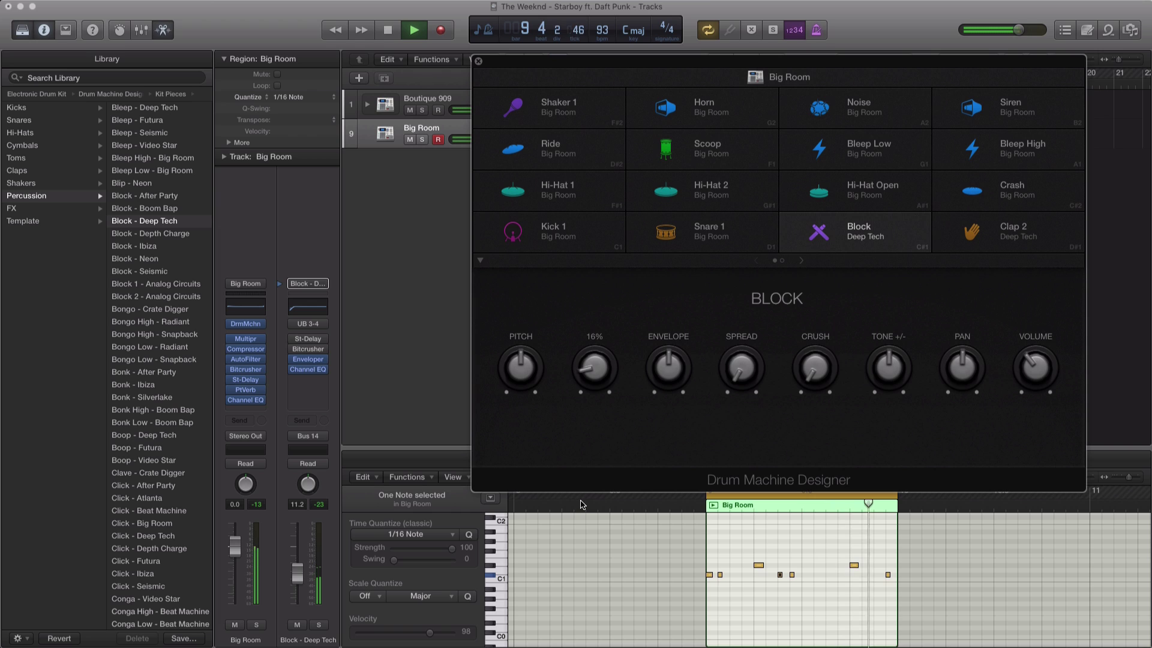
drag(681, 383, 673, 270)
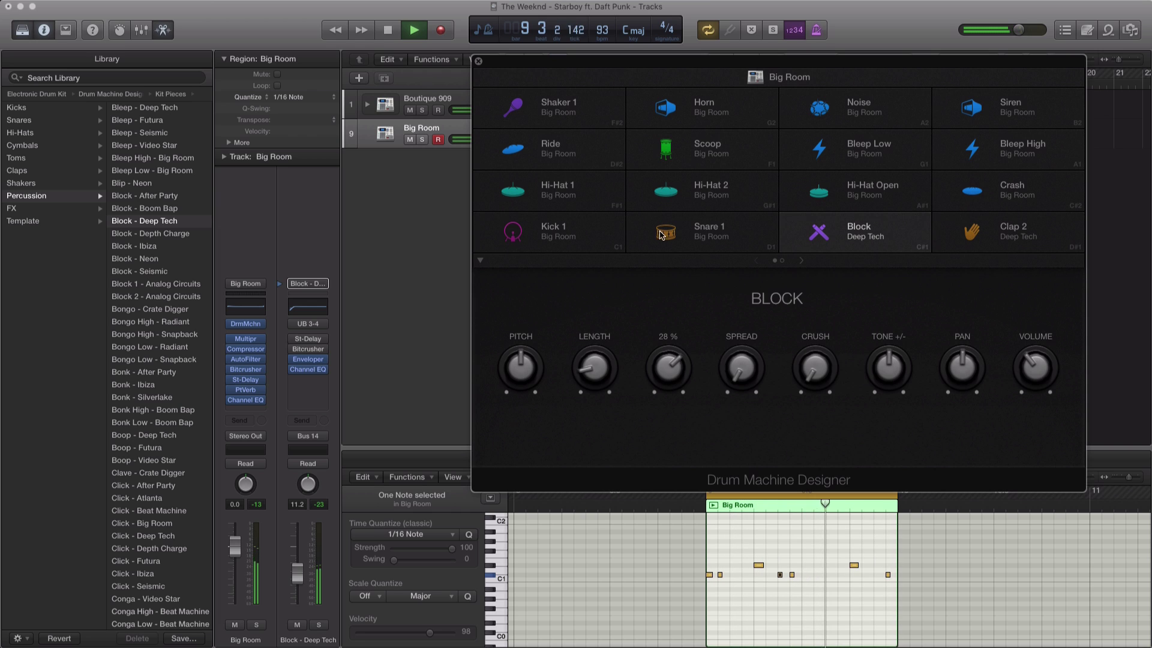
drag(742, 368, 722, 317)
drag(738, 372, 738, 336)
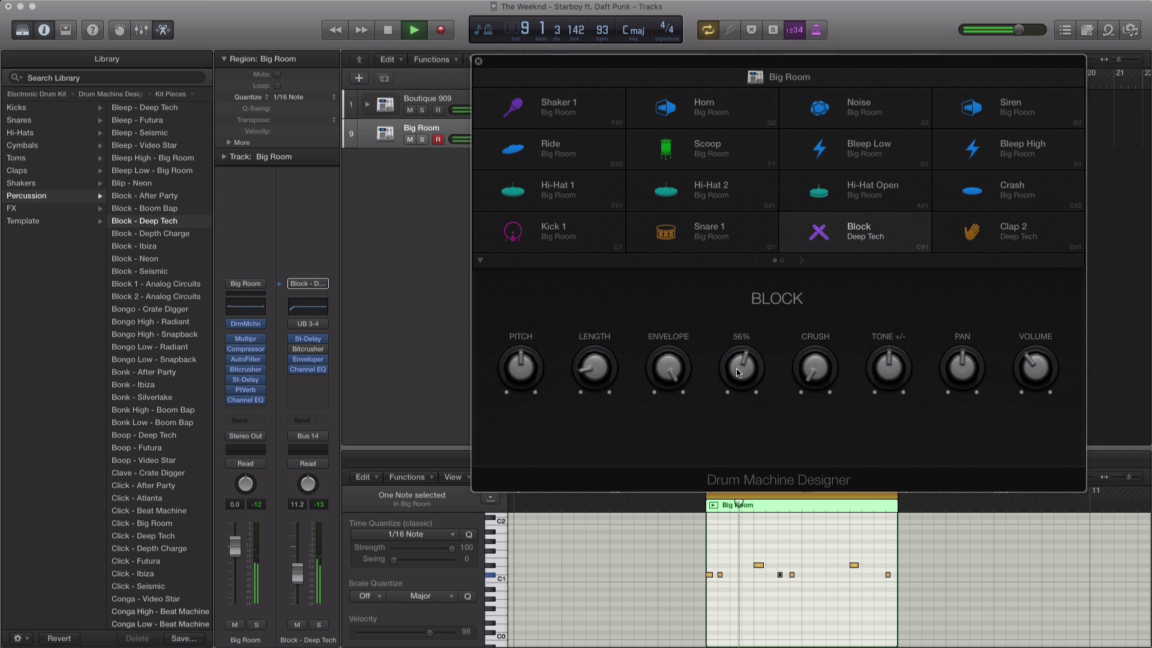
- Set the Block pad's Crush to 17% and raise its volume to -9.6 dB while the loop plays
mouse_move(813, 369)
mouse_down()
mouse_move(804, 345)
mouse_move(817, 356)
mouse_up()
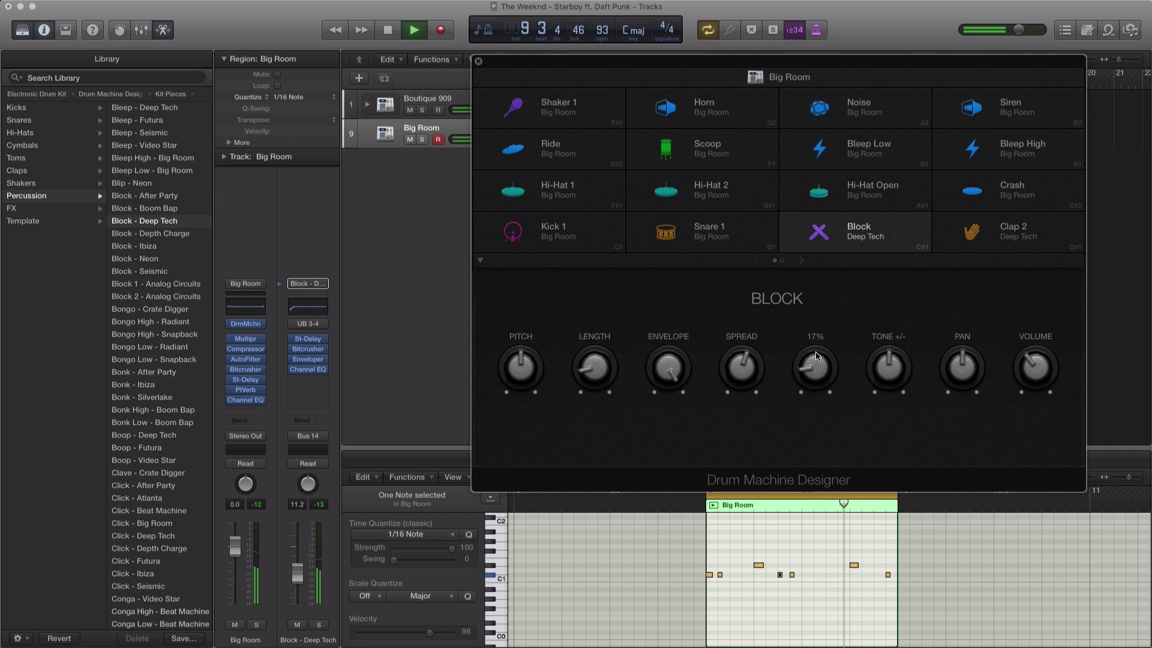
mouse_move(1034, 367)
mouse_down()
mouse_move(1028, 342)
mouse_move(1034, 390)
mouse_up()
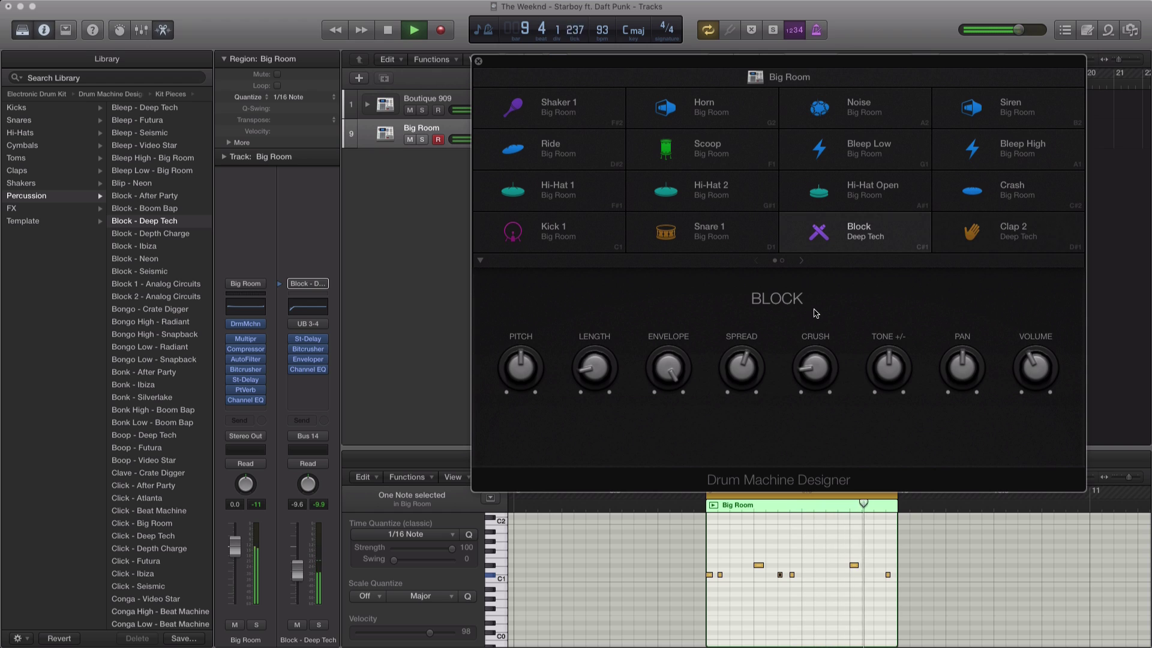
key(space)
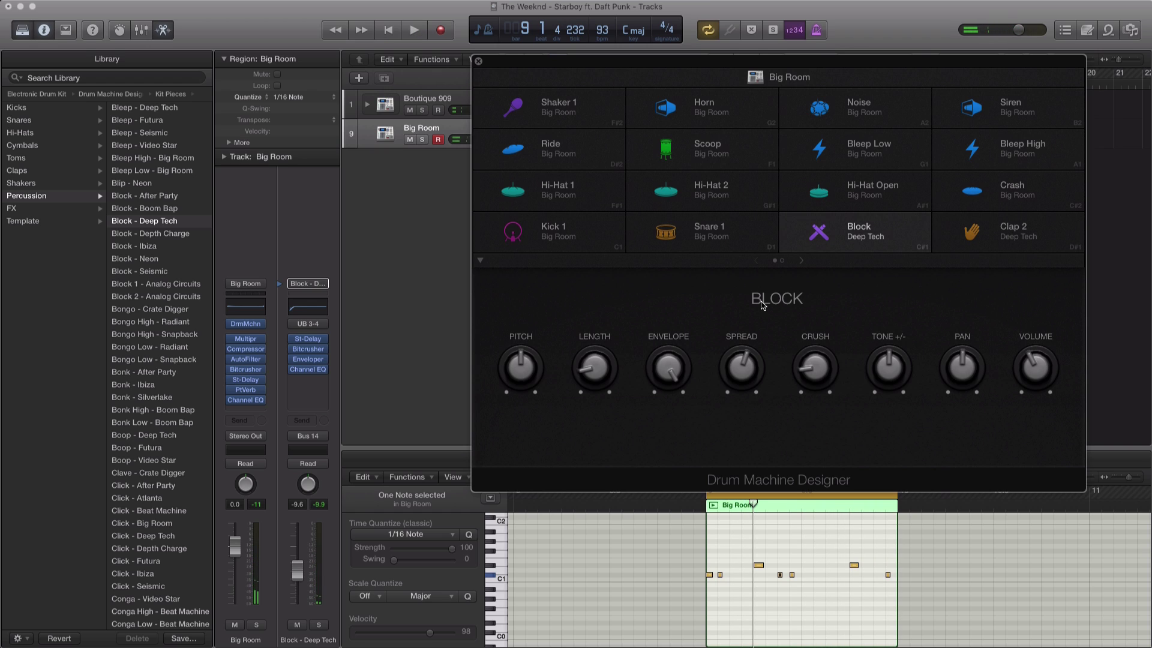
- Select the Shaker 1 pad and record a shaker pattern into the Big Room region in bar 9
click(558, 111)
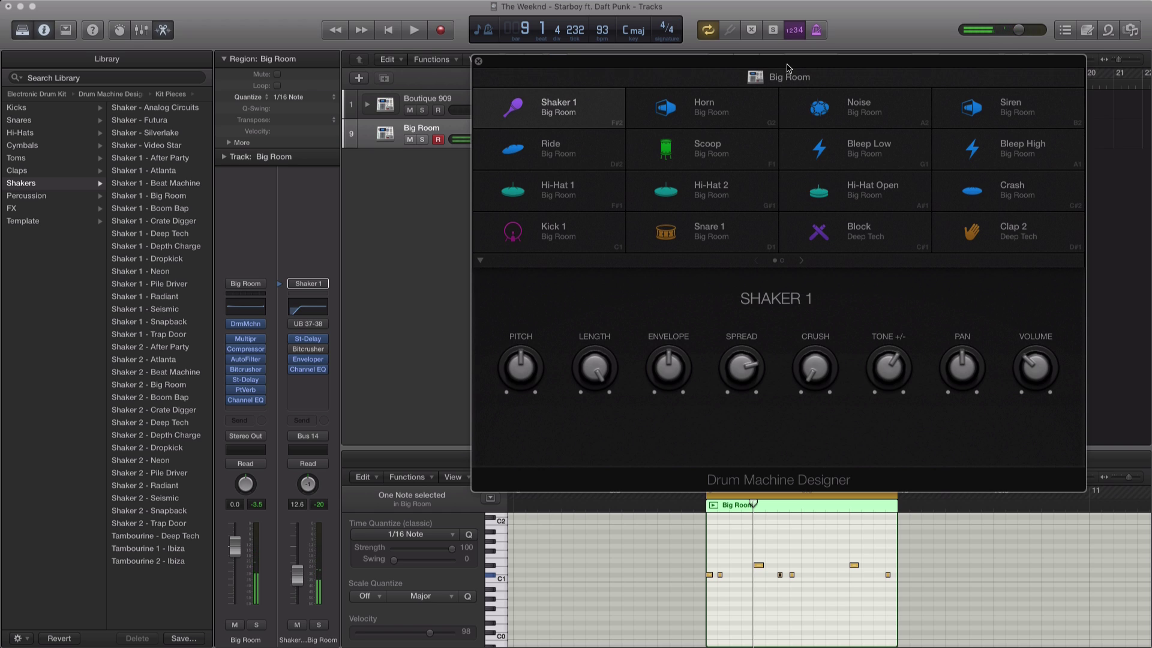
drag(788, 68, 760, 165)
key(space)
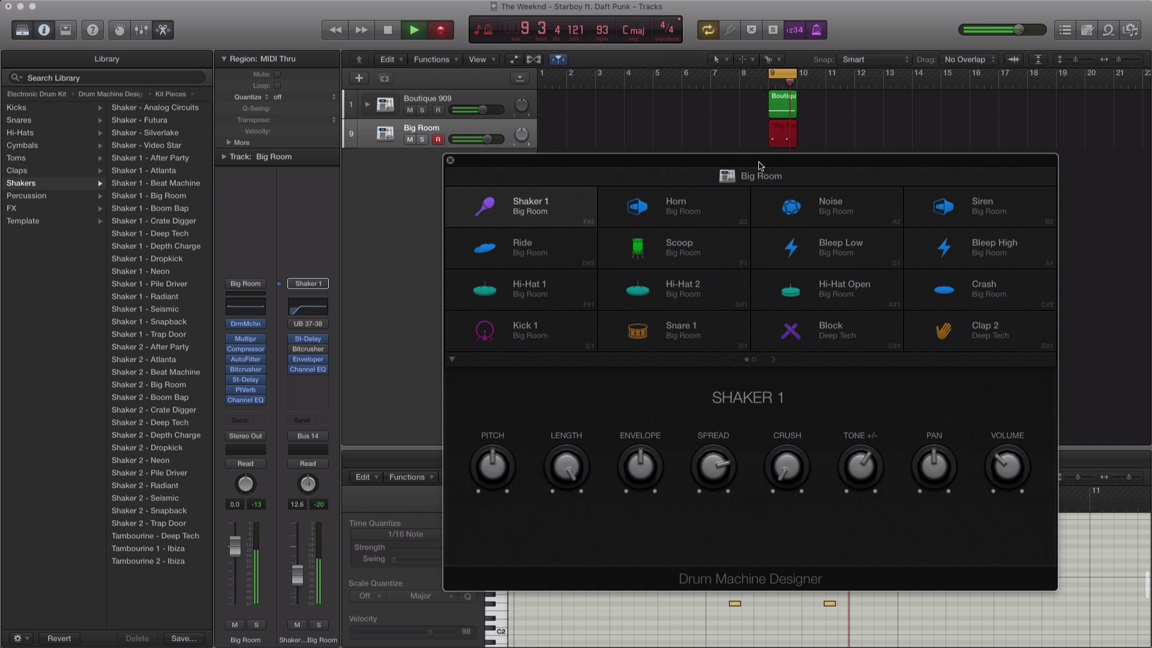
key(space)
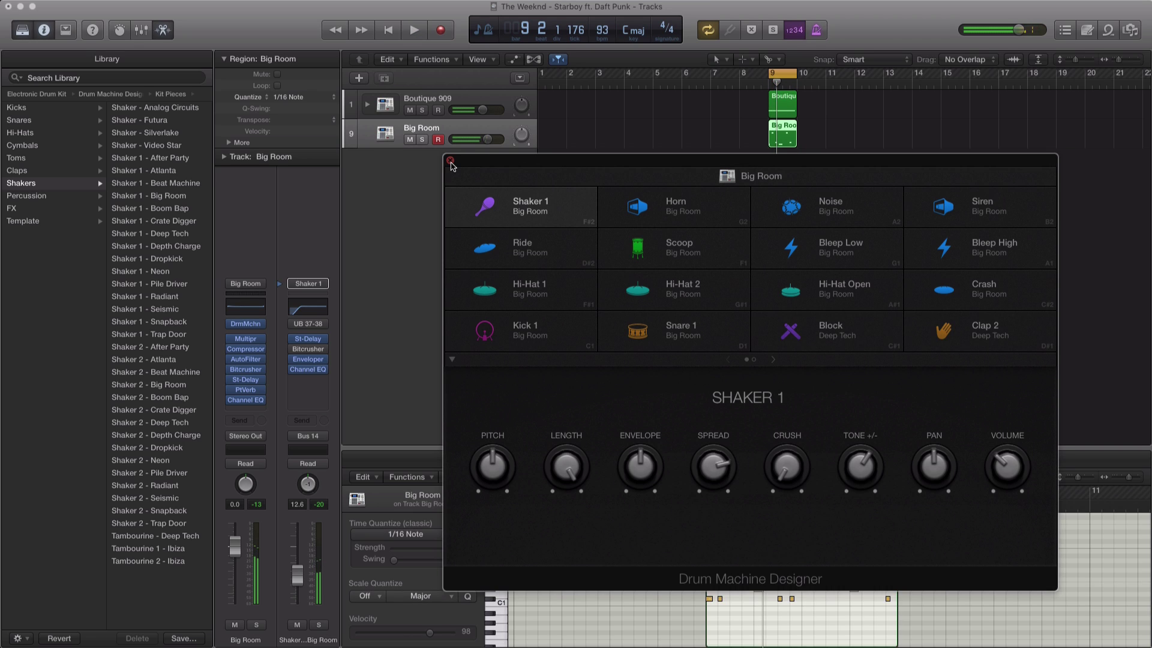
- Close Drum Machine Designer, quantize the two recorded Shaker 1 notes to 1/16 Note, and play the loop back
click(450, 160)
key(space)
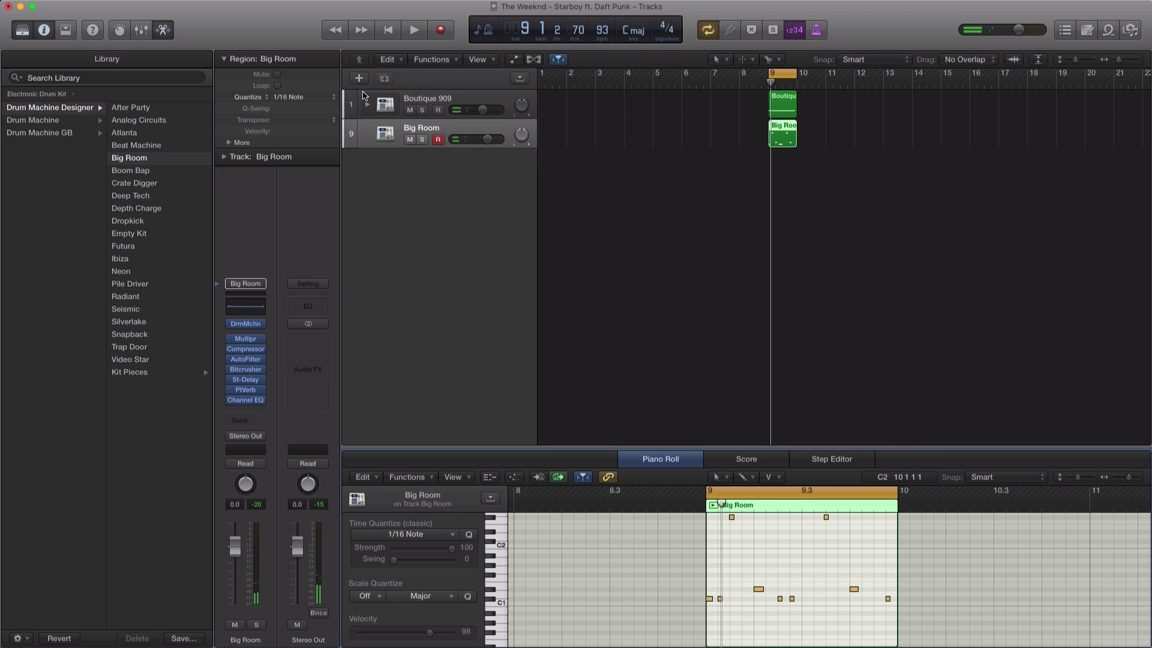
click(308, 99)
click(310, 98)
drag(939, 611, 657, 515)
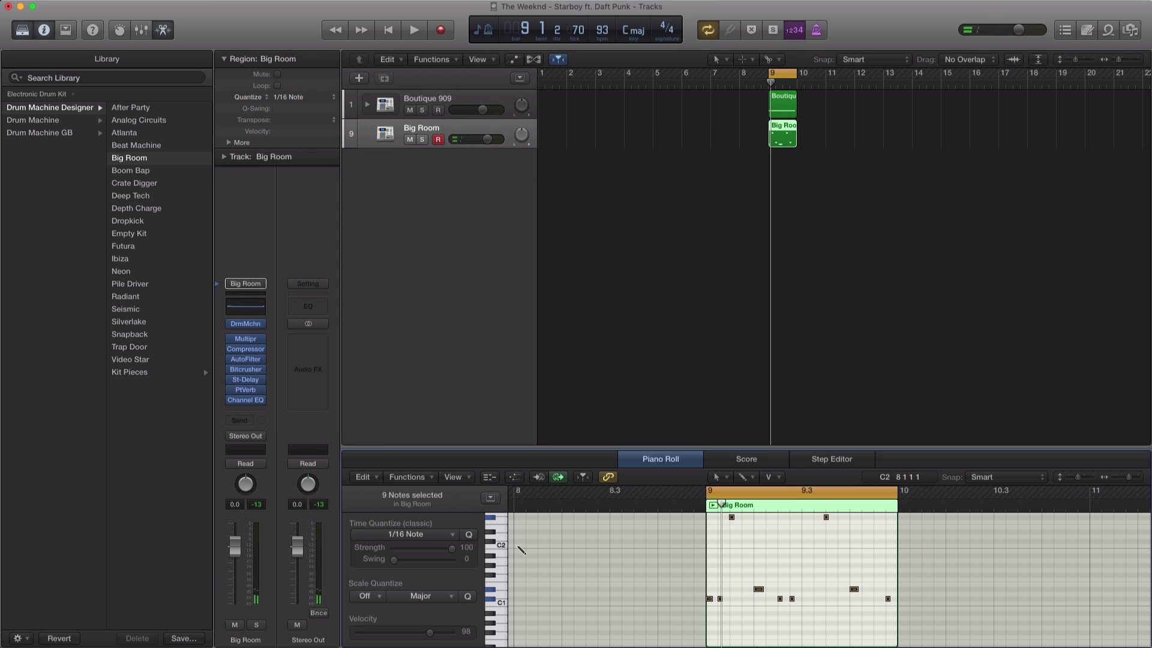
drag(857, 540, 709, 515)
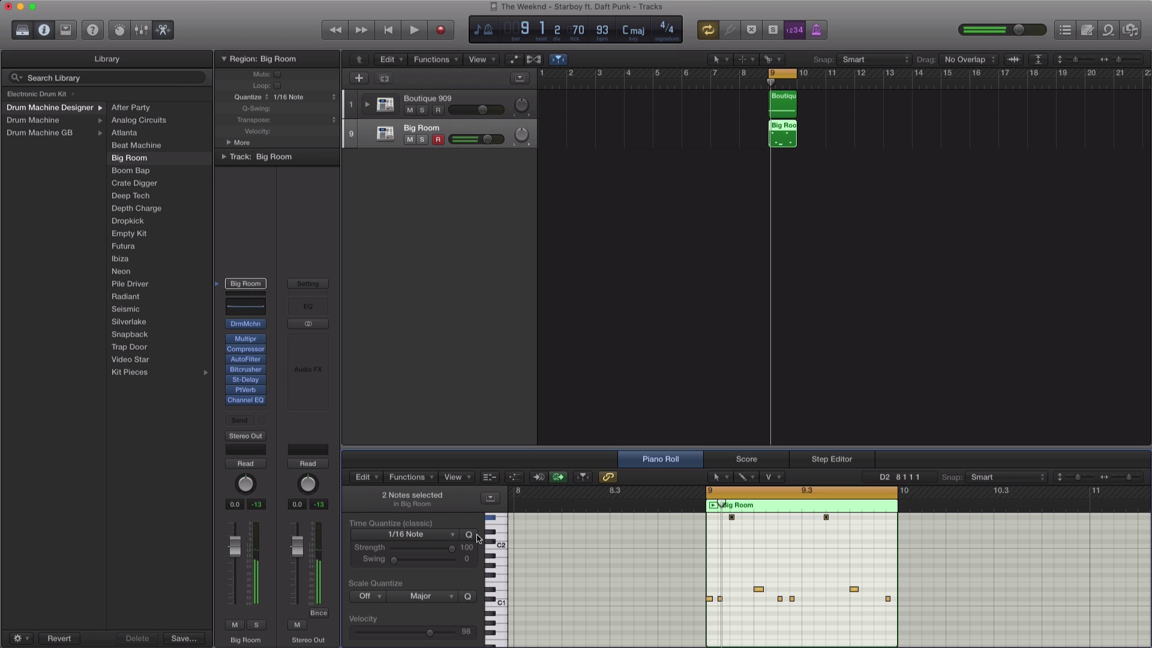
key(space)
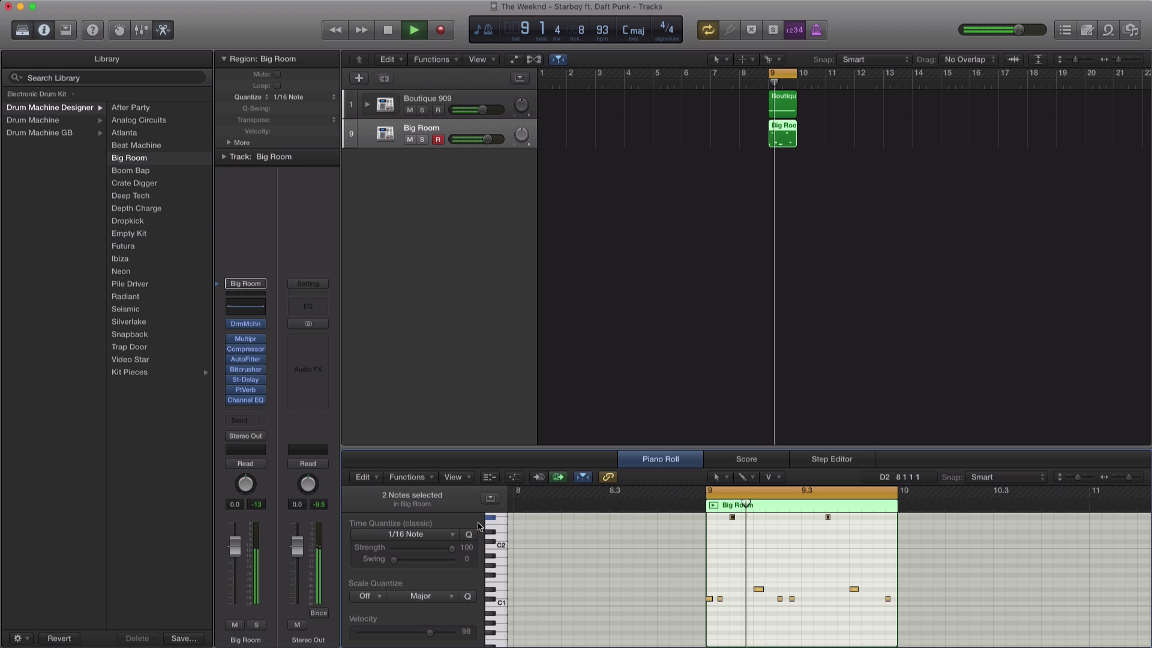
key(space)
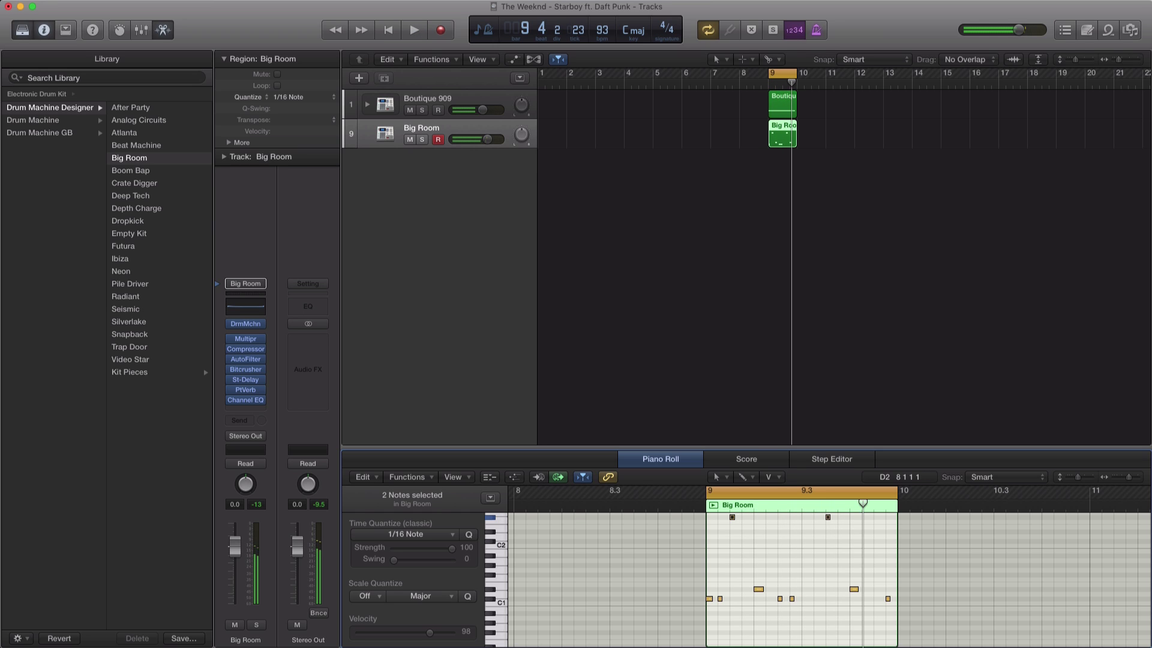
- Reopen Drum Machine Designer for the Big Room track and select the Noise pad after auditioning the Horn pad
click(246, 324)
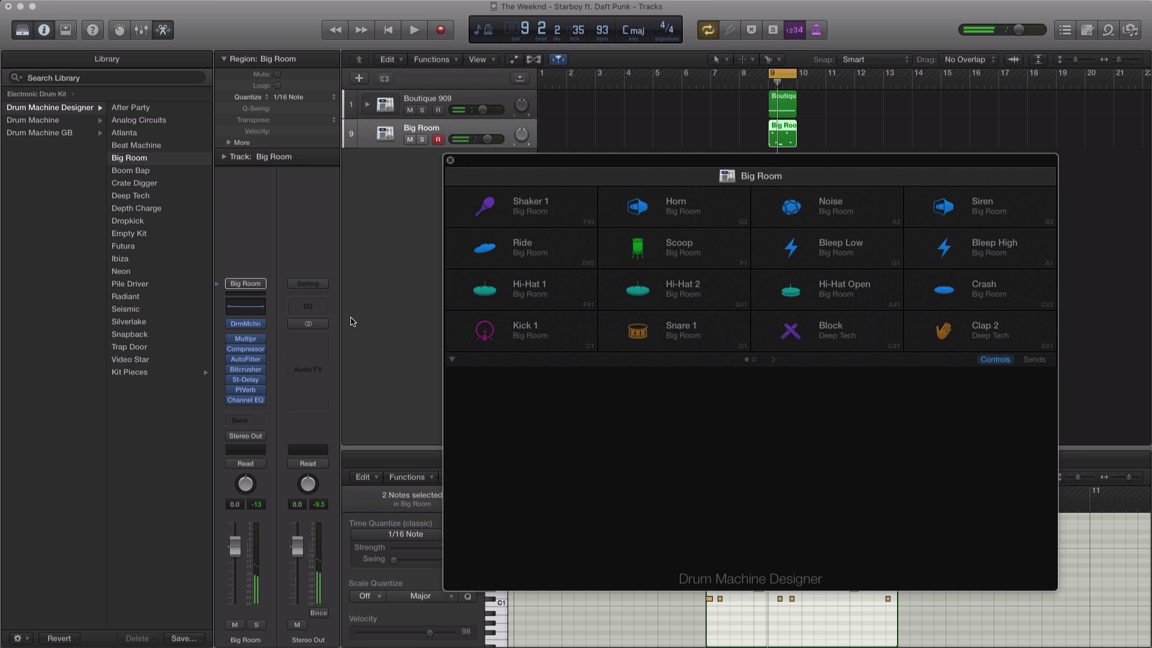
drag(842, 167, 822, 154)
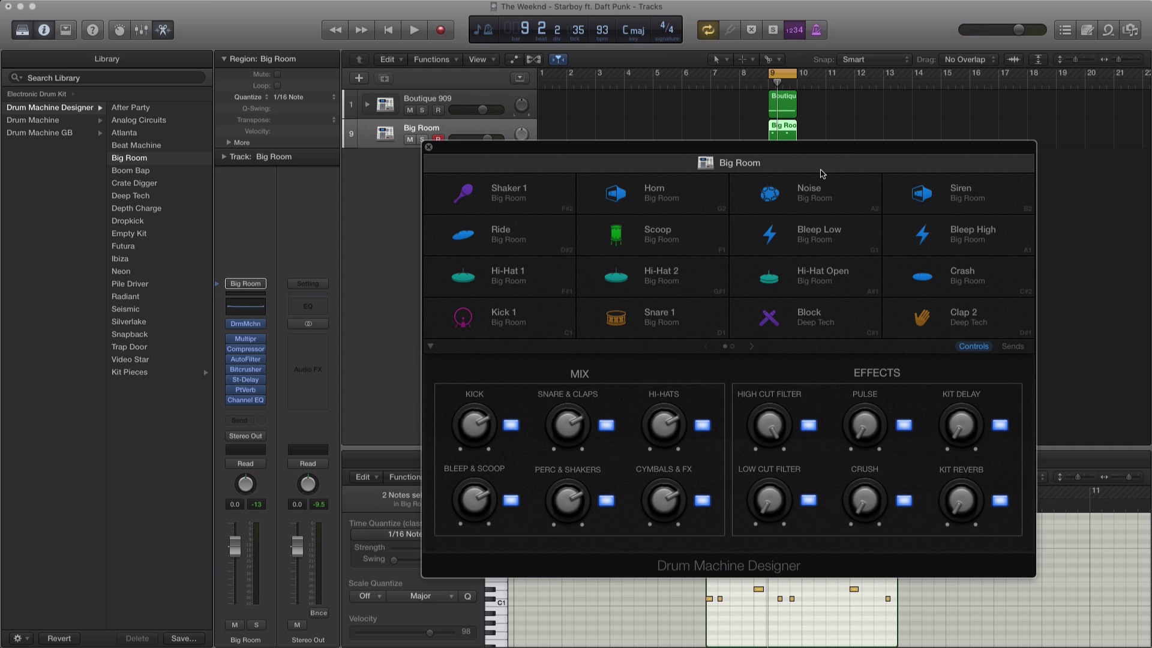
drag(832, 154, 820, 140)
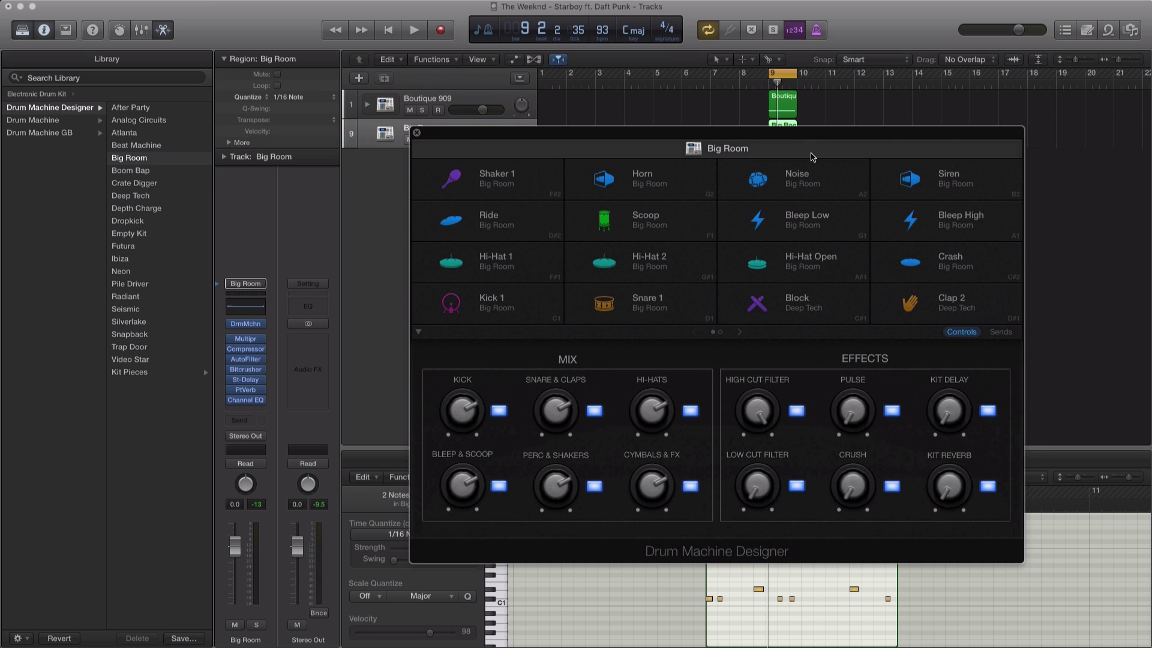
click(662, 182)
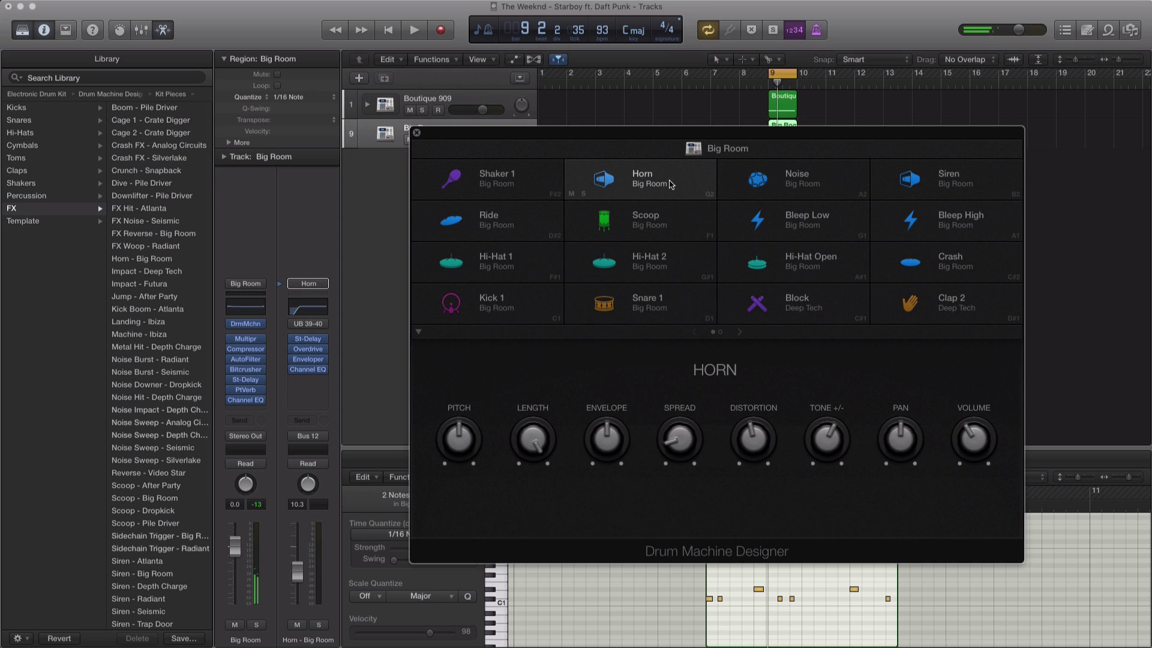
click(849, 191)
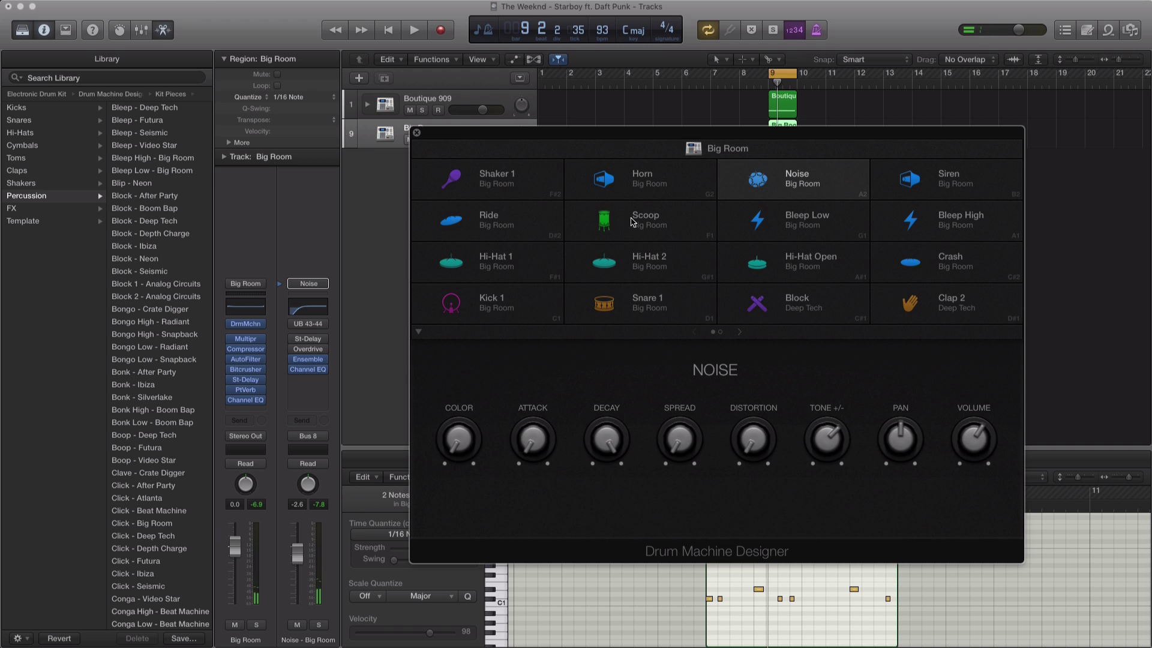
- Replace the Noise pad's sound with Conga Low - Beat Machine and audition it
scroll(153, 276, down, 5)
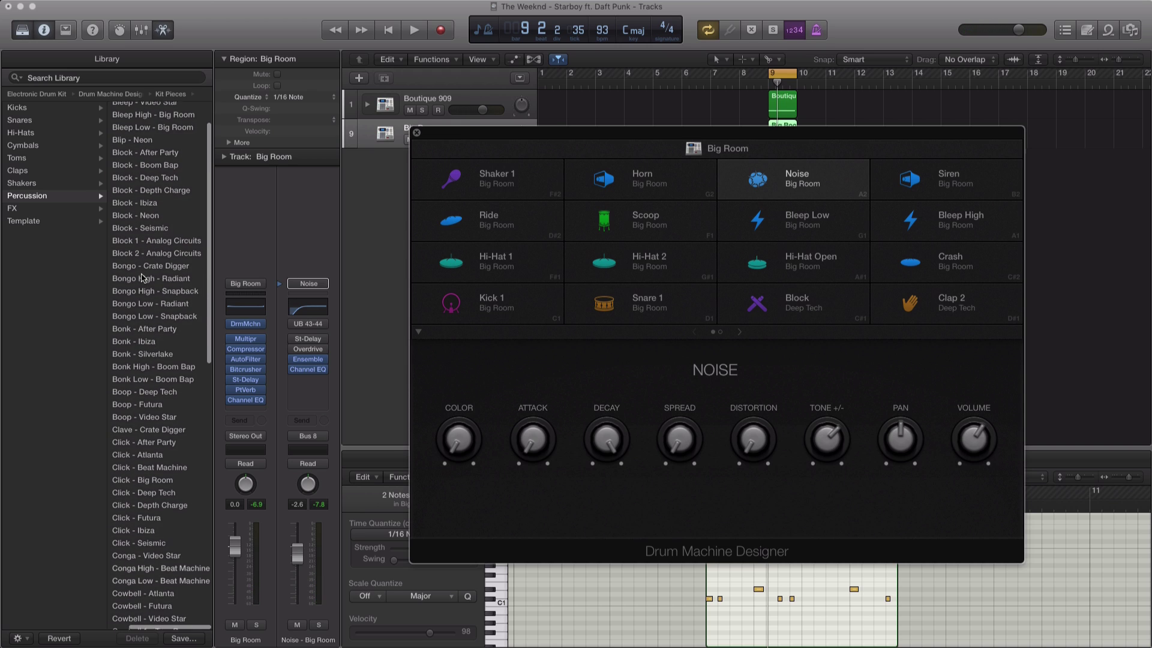
scroll(143, 279, down, 2)
click(148, 508)
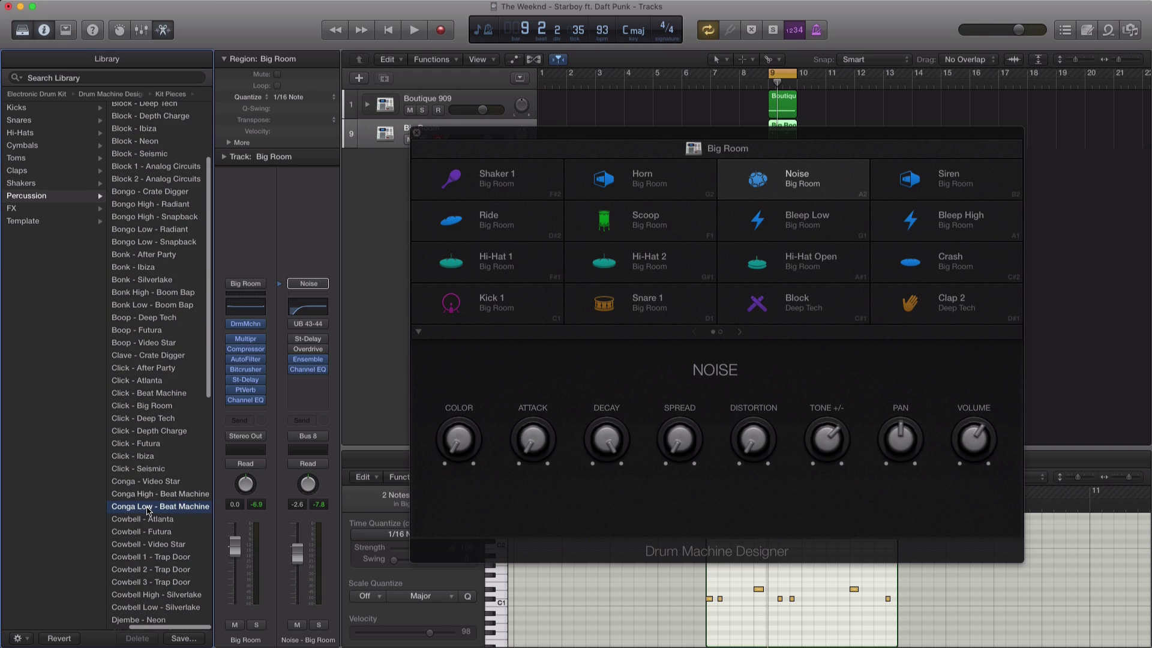
click(151, 496)
click(140, 509)
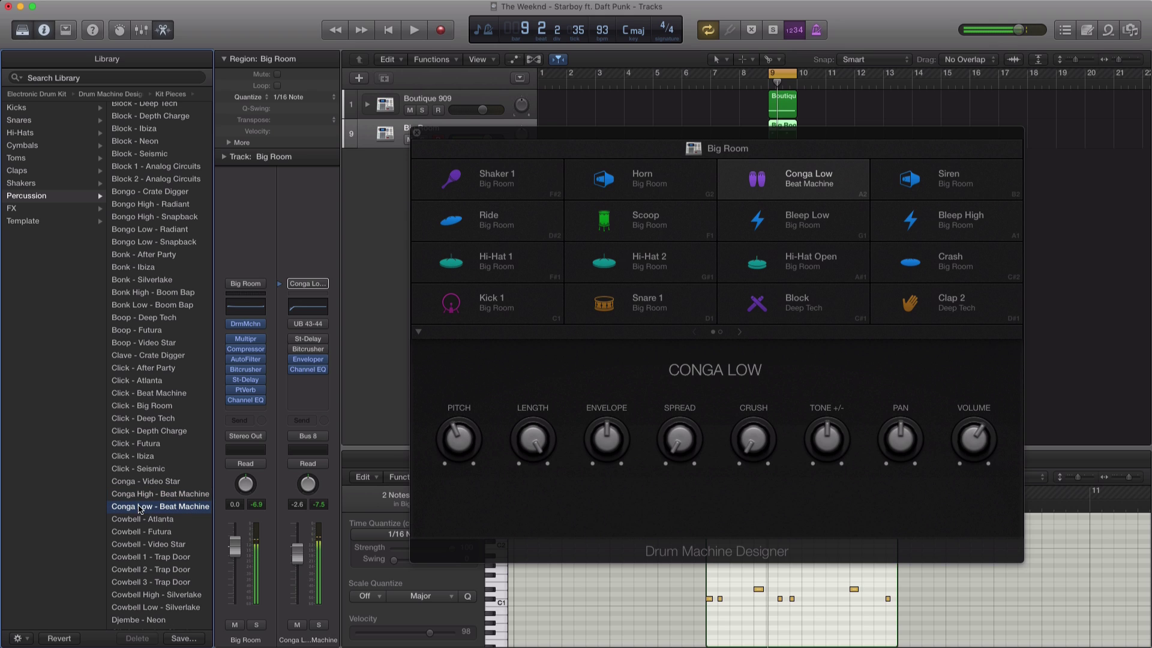
click(812, 186)
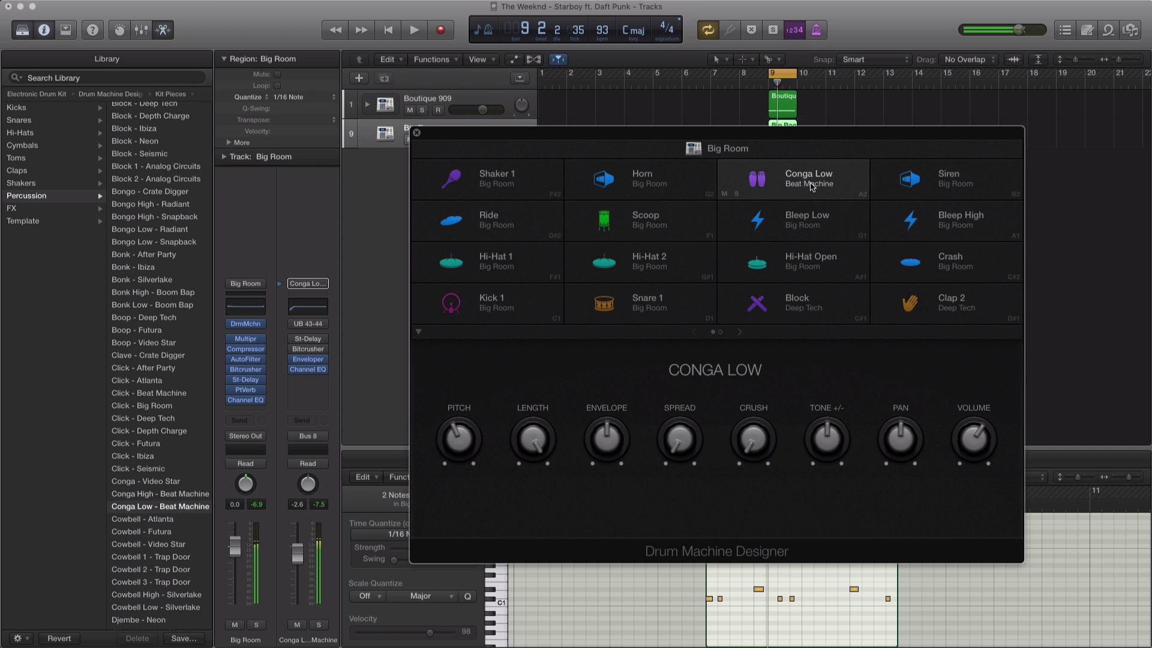
- Play the loop back, and record a Conga Low pattern into the Big Room region in bar 9
key(space)
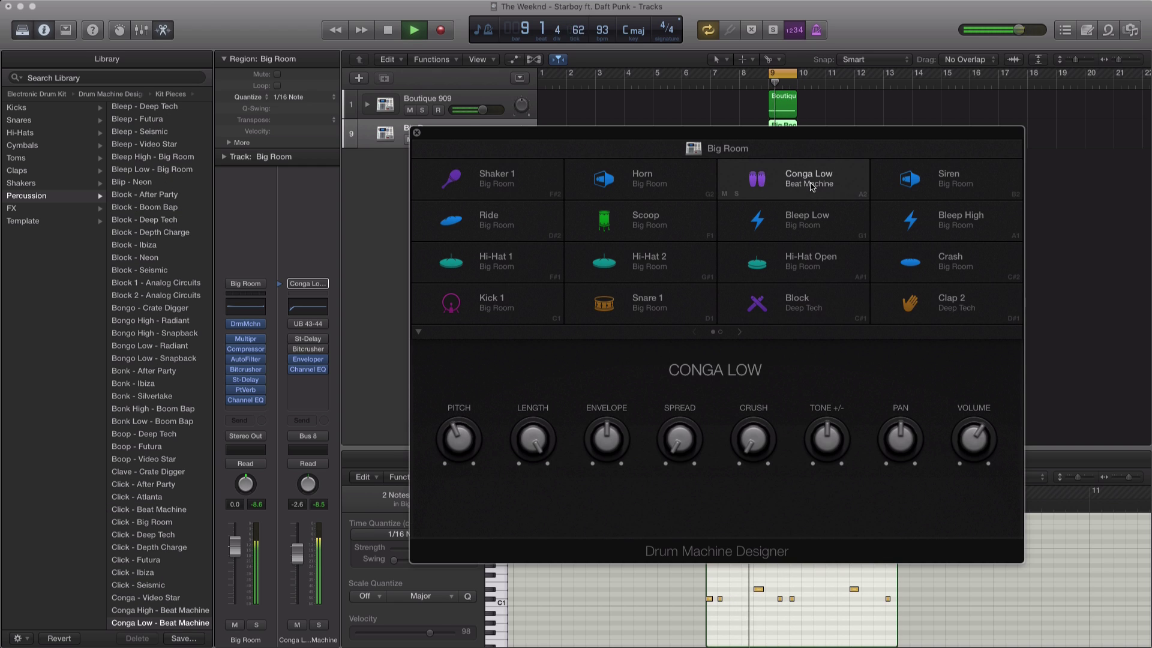
key(r)
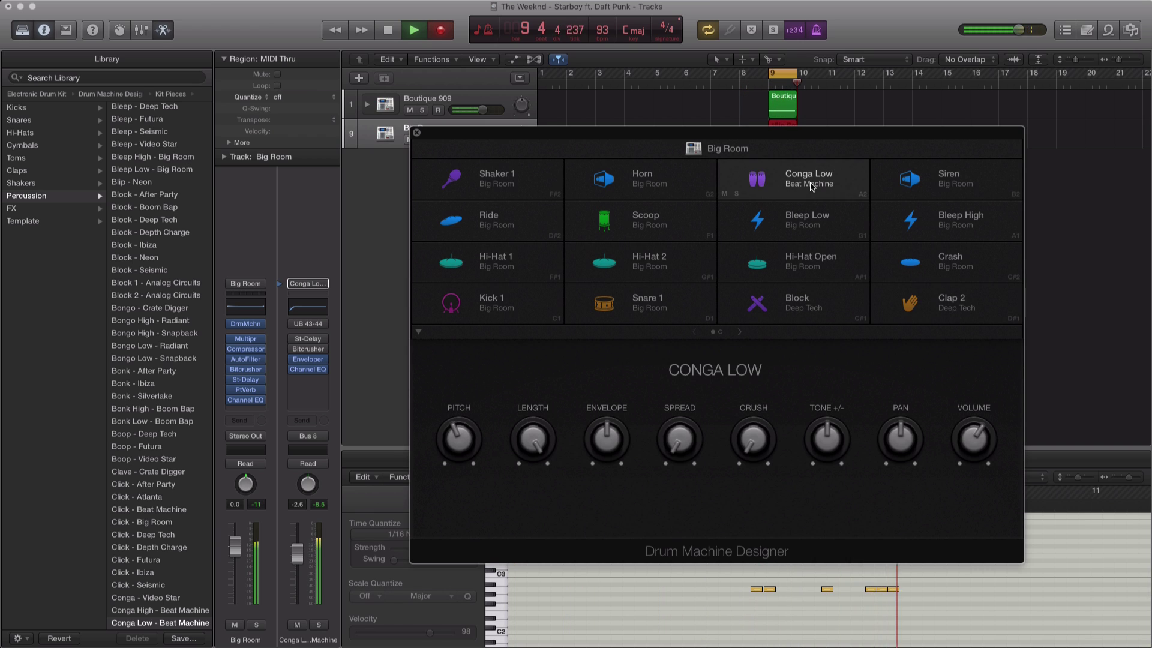
key(space)
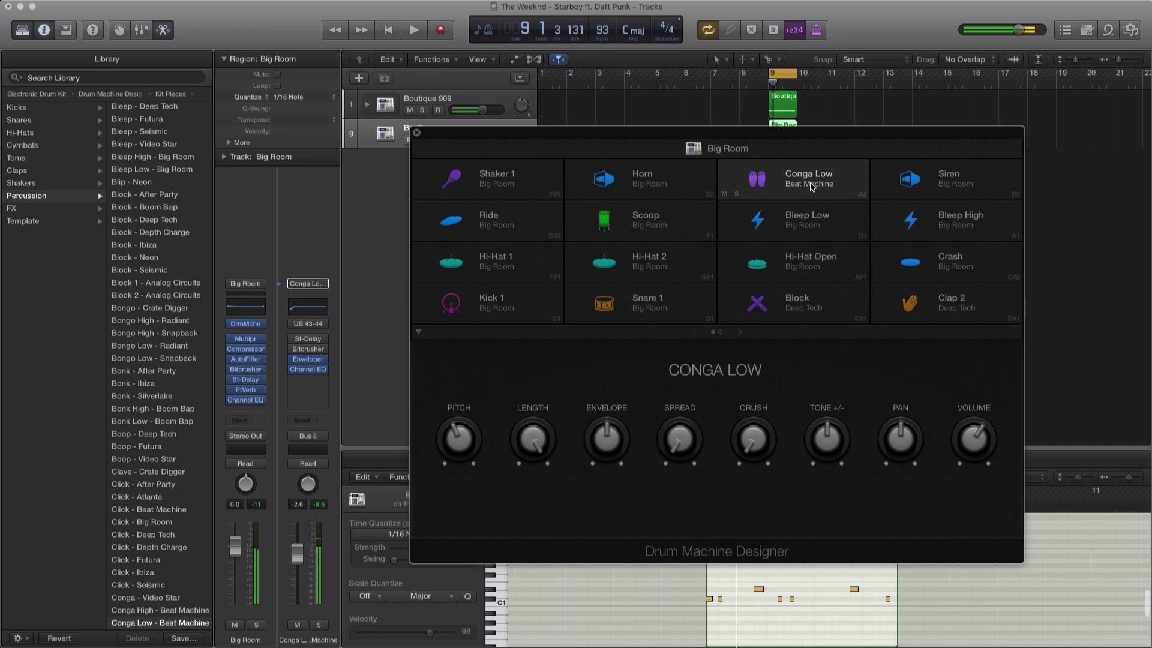
- Close Drum Machine Designer, quantize the six recorded Conga Low notes to 1/16 Note, and play the loop back
click(417, 133)
scroll(856, 569, up, 5)
drag(736, 566, 894, 588)
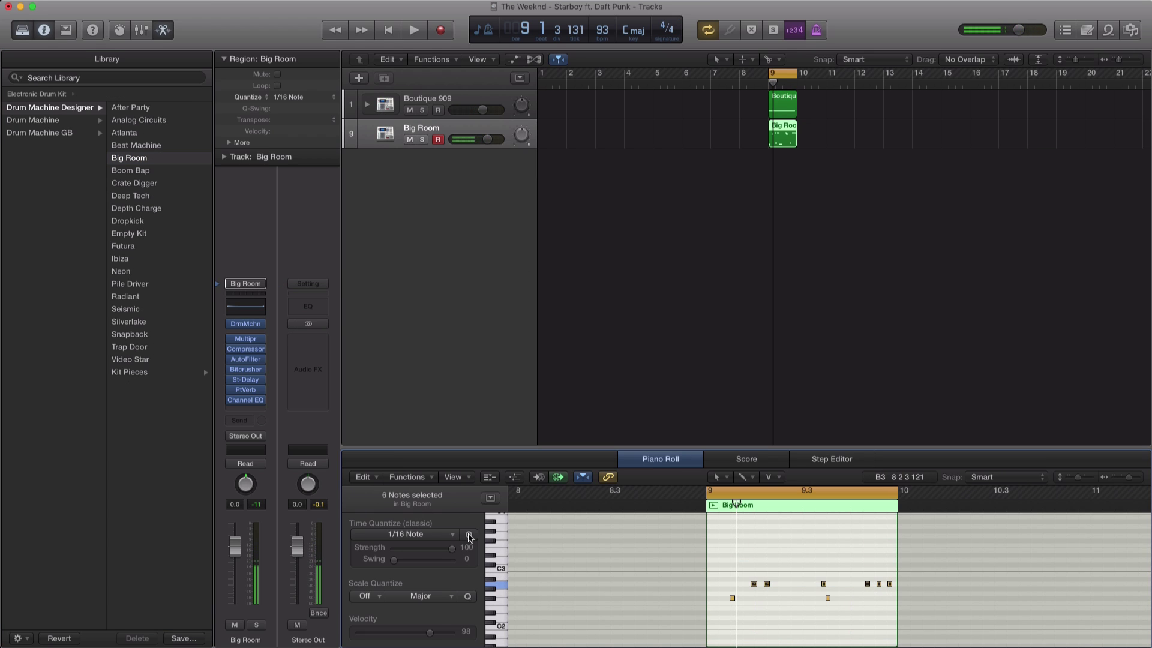
key(space)
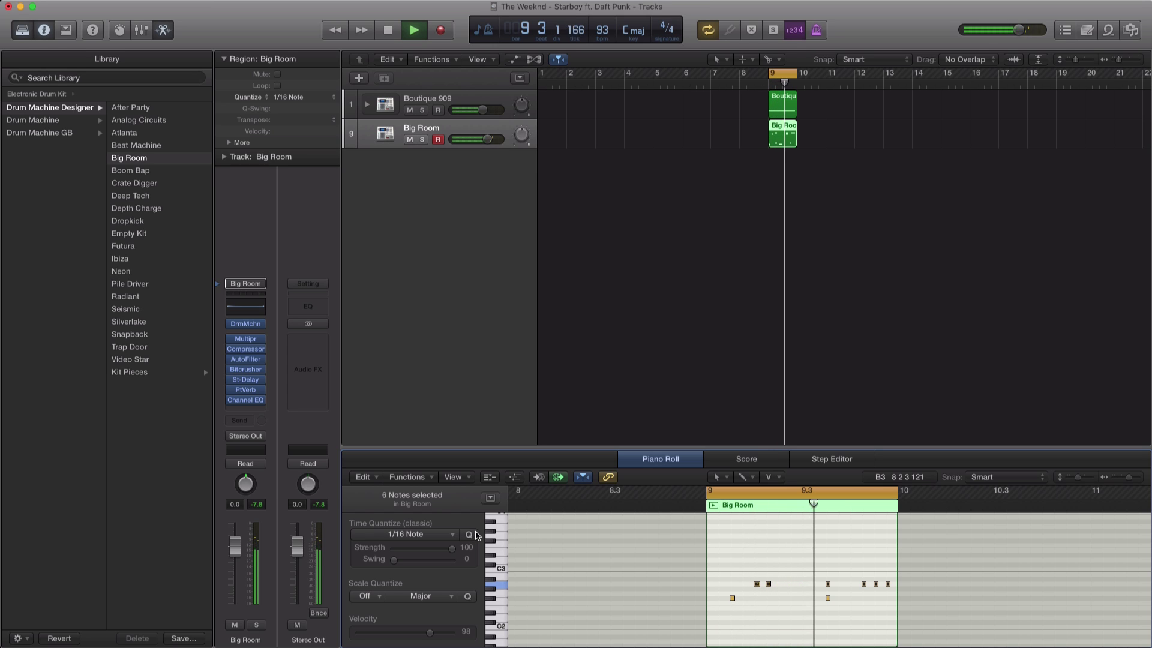
- Listen to the loop, then move the Conga Low note at 9.3.3 one sixteenth note earlier and play the loop back
scroll(805, 607, down, 3)
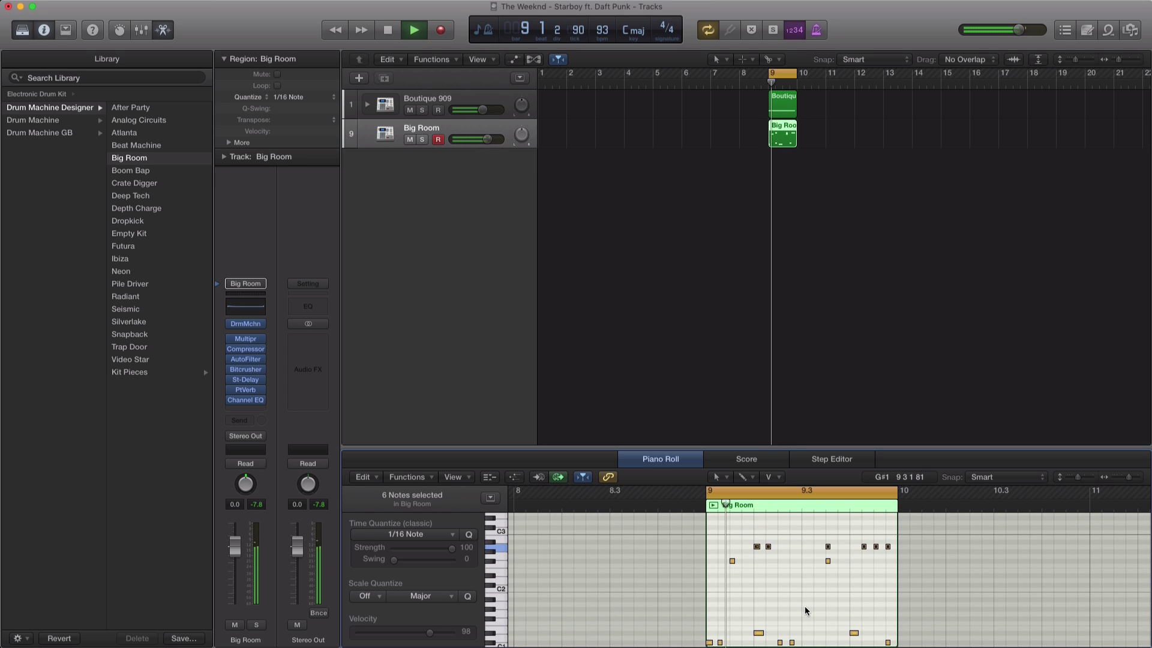
key(space)
scroll(805, 596, down, 2)
scroll(805, 596, up, 2)
key(space)
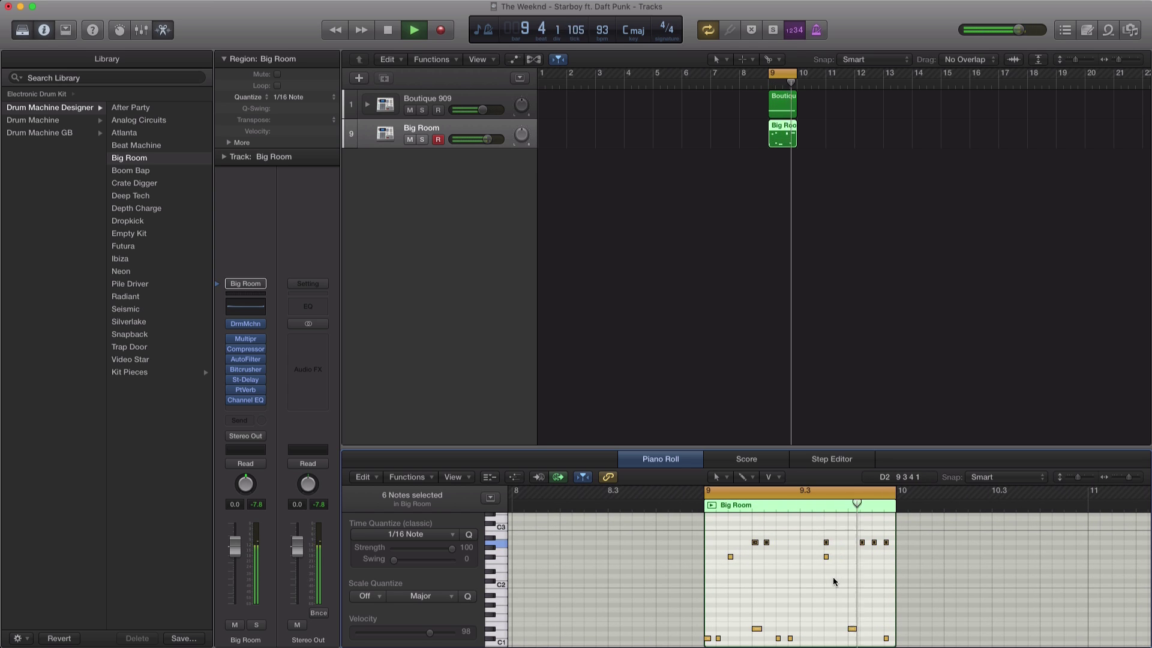
key(space)
click(826, 547)
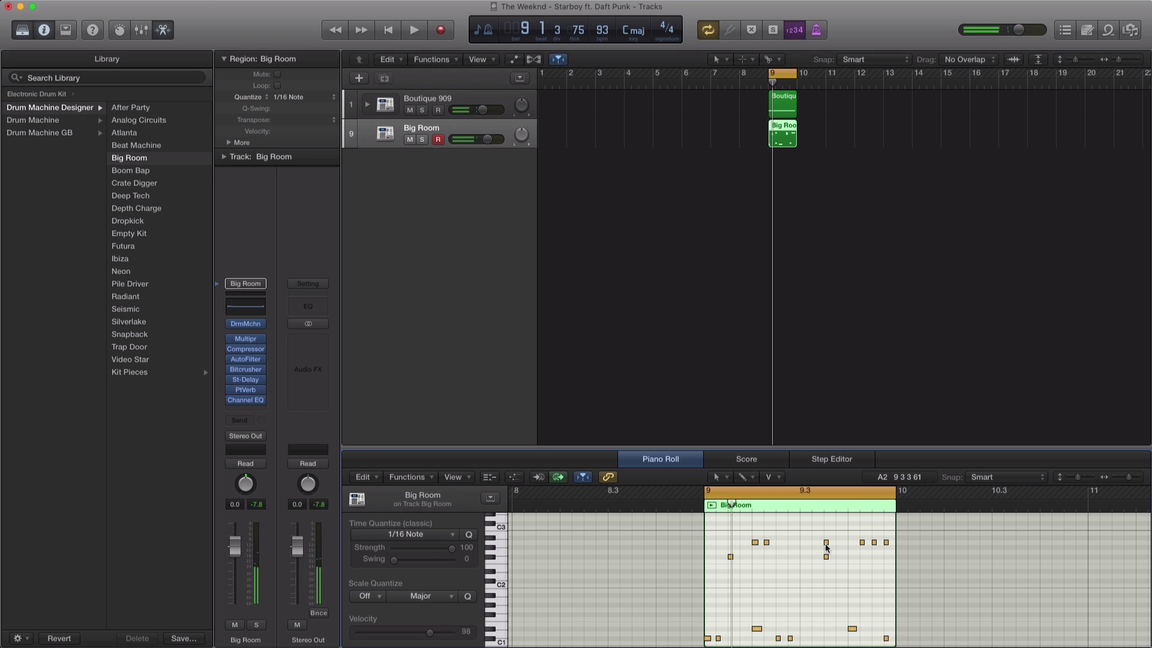
drag(827, 547, 815, 547)
key(space)
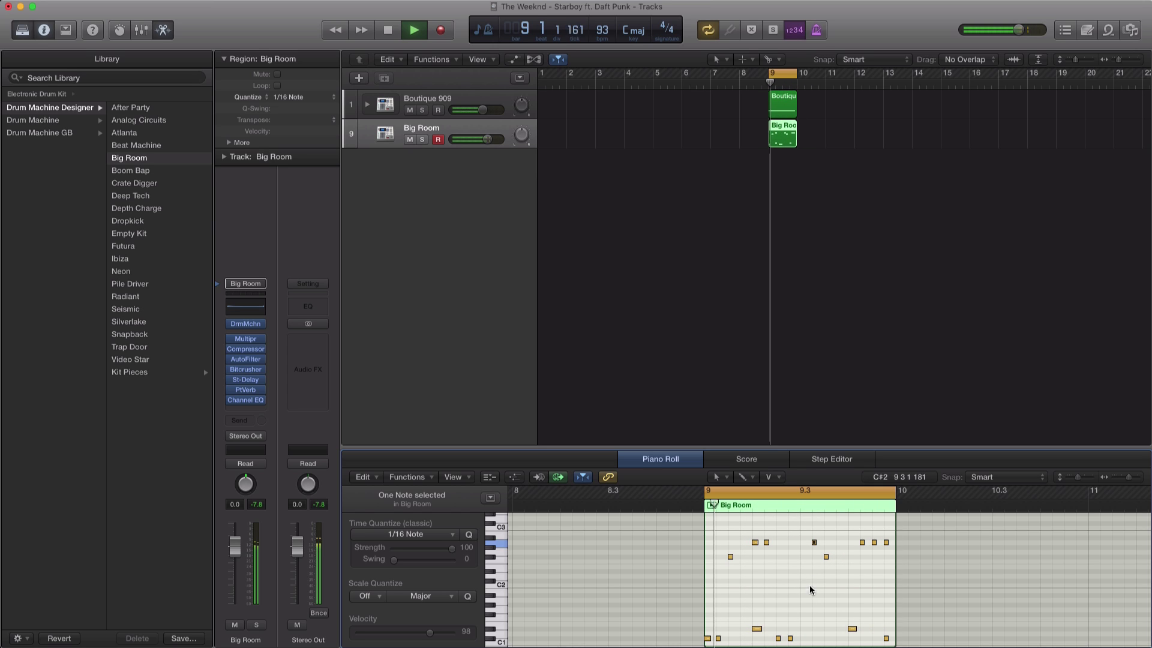
key(space)
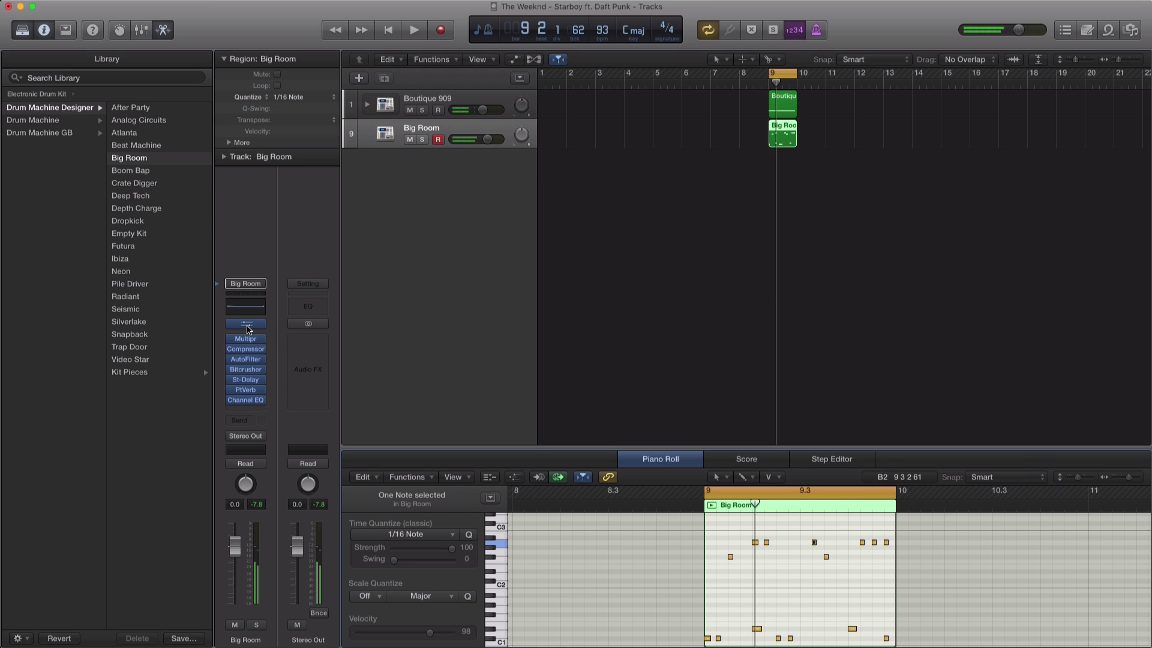
- Open Drum Machine Designer for the Big Room track, then select and audition the Conga Low pad
click(247, 325)
drag(807, 140, 815, 121)
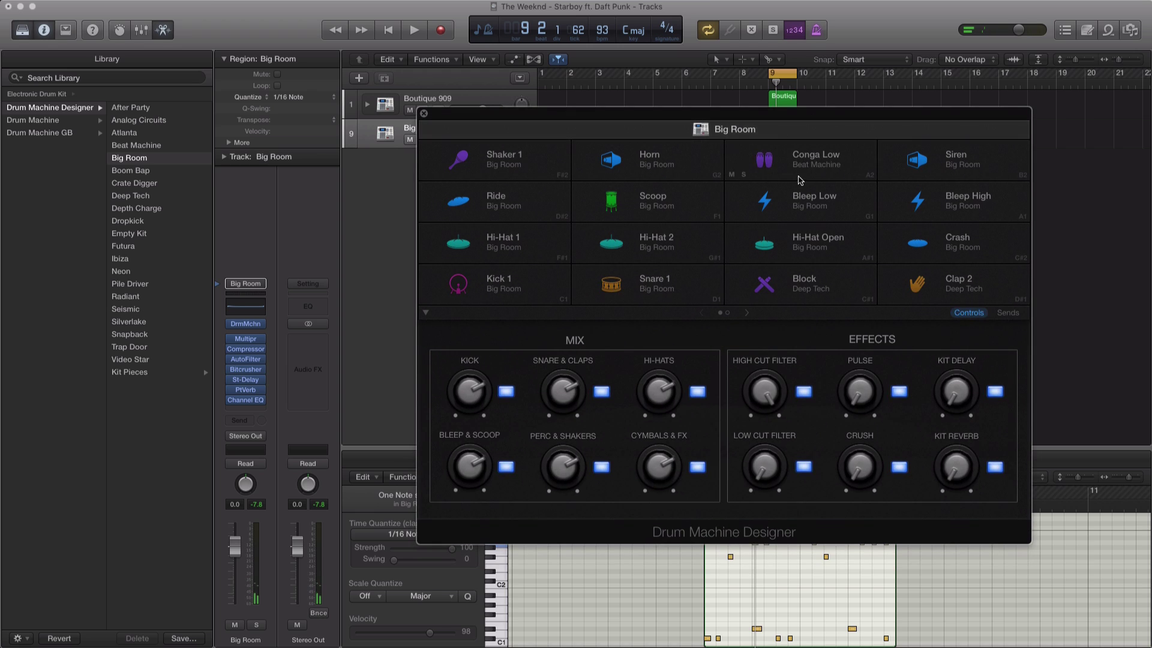
click(803, 182)
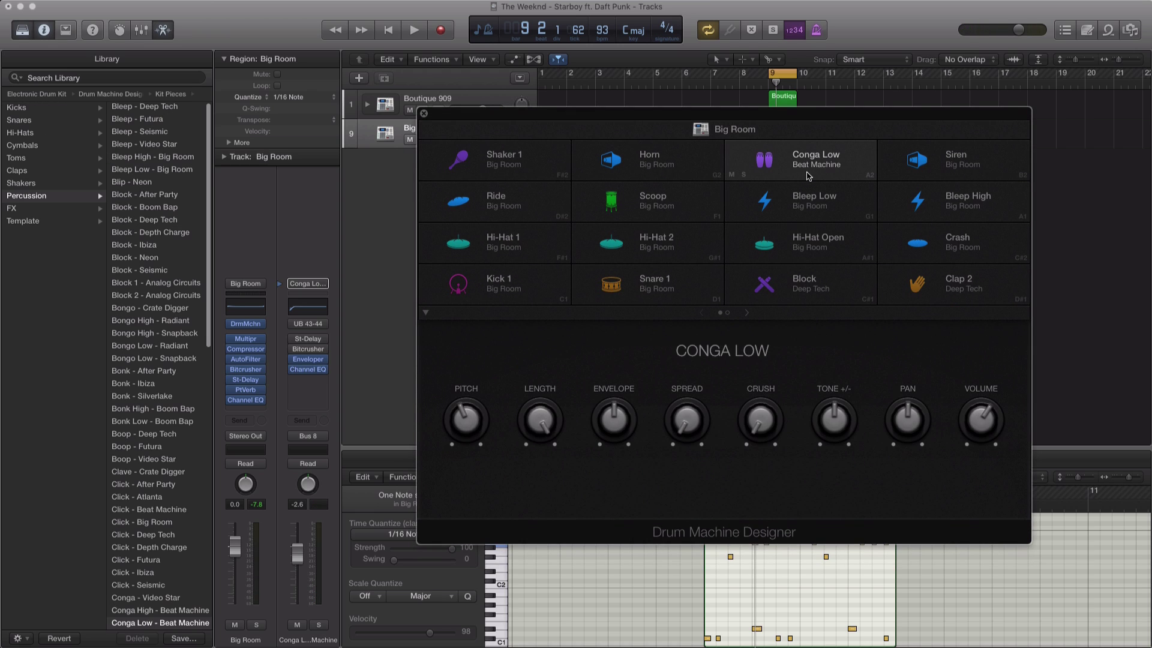
click(812, 163)
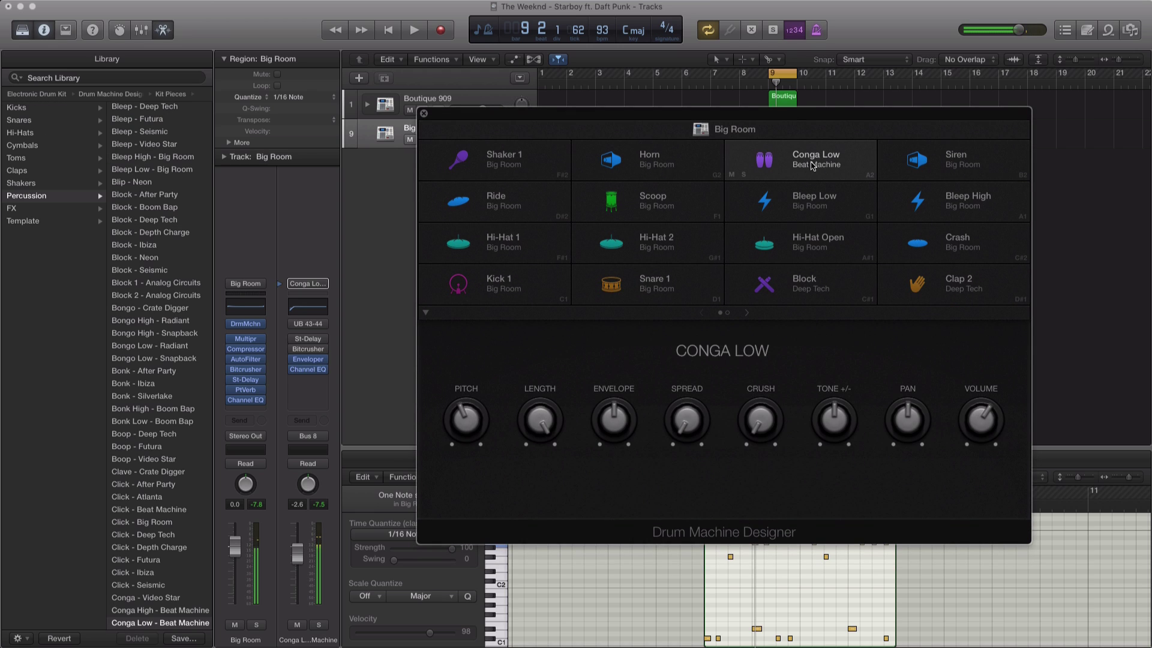
- Adjust Conga Low during playback to -1.5 dB volume, 50% envelope and 16% spread, and close Drum Machine Designer
key(space)
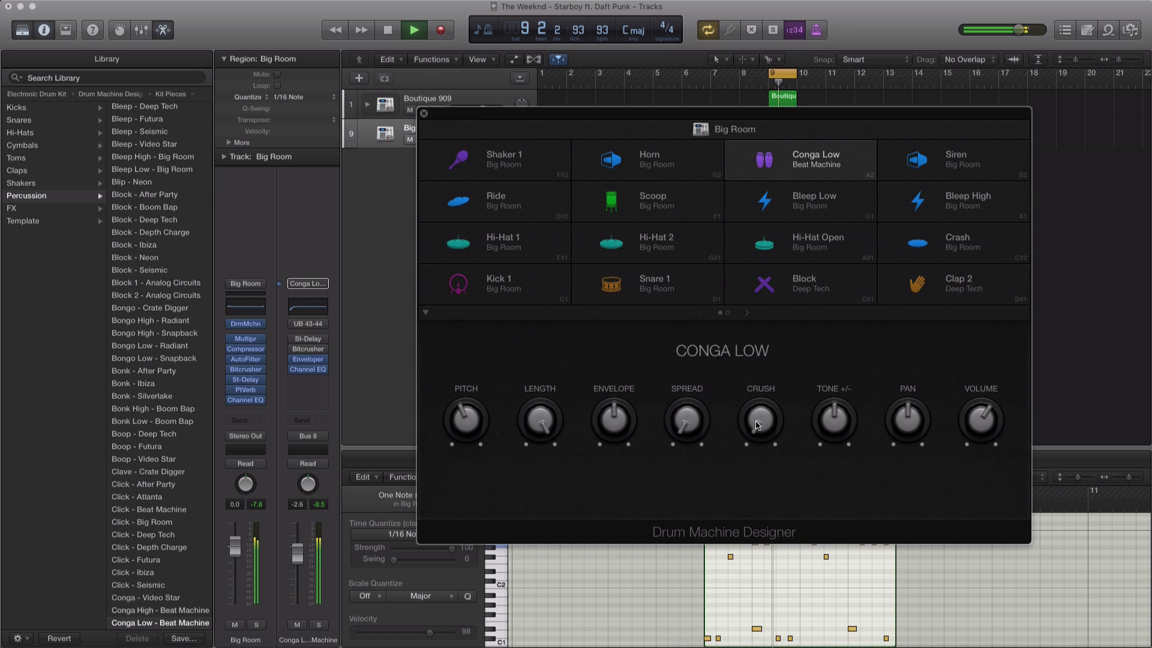
drag(976, 423, 975, 414)
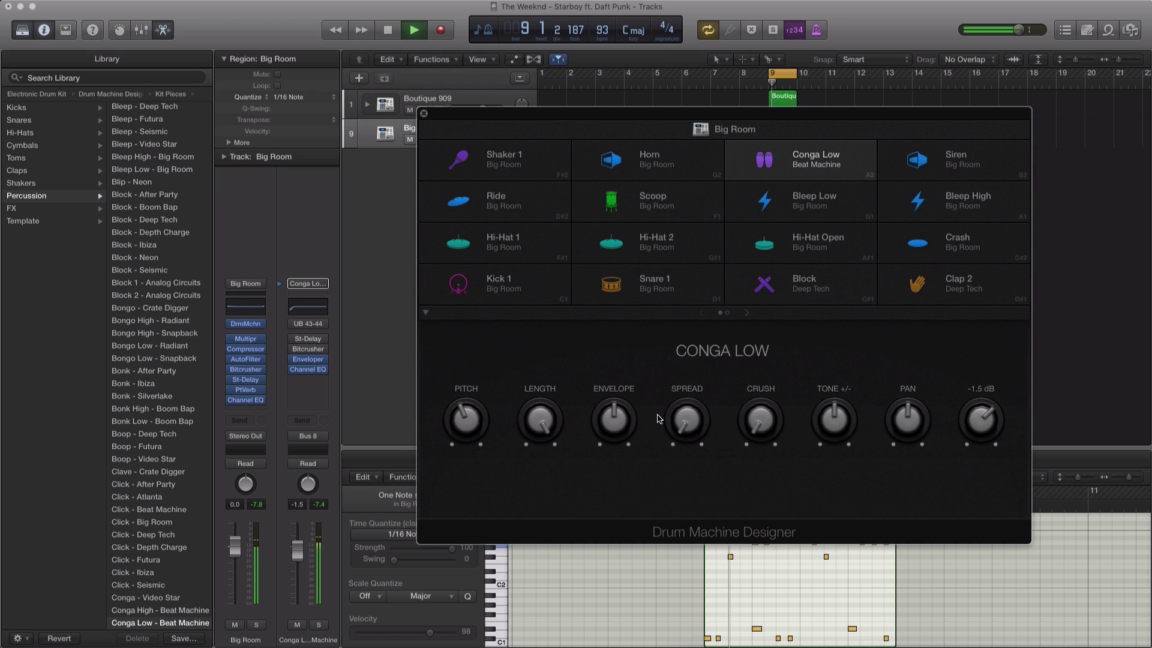
drag(686, 428, 743, 410)
drag(837, 420, 838, 411)
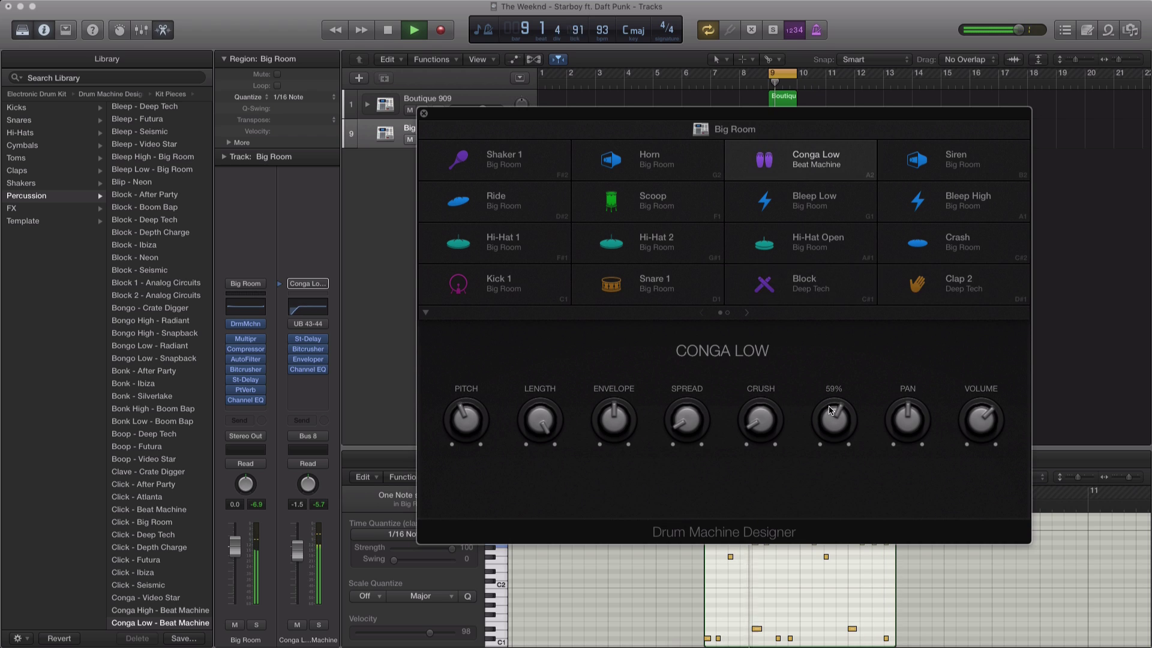
mouse_move(468, 417)
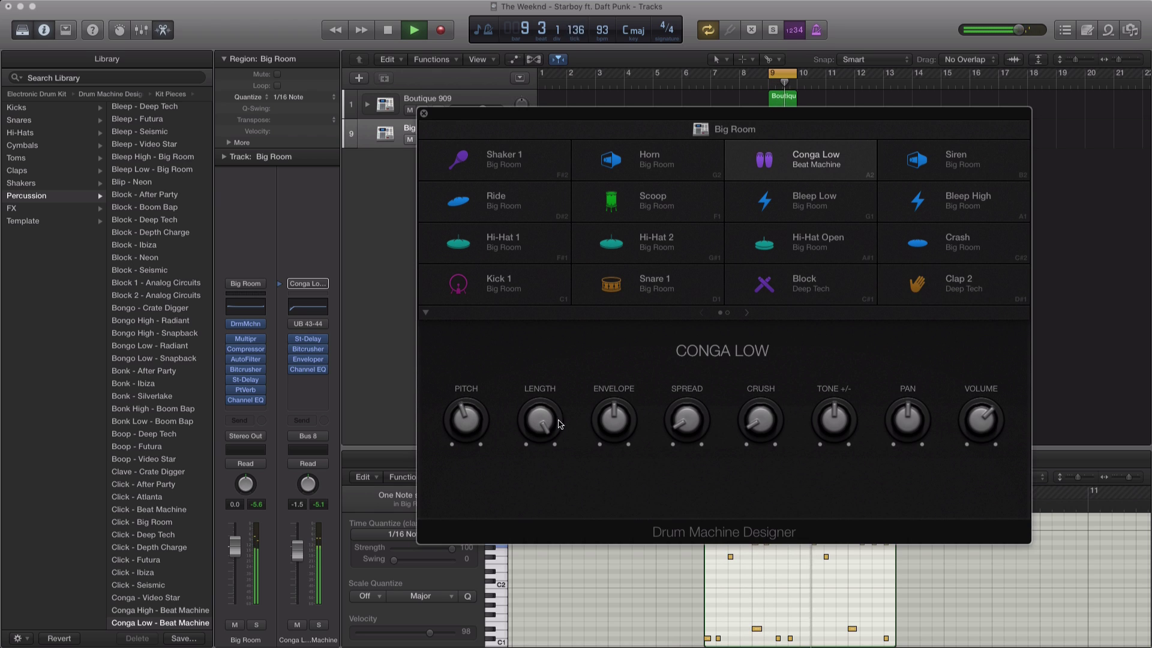
mouse_move(619, 424)
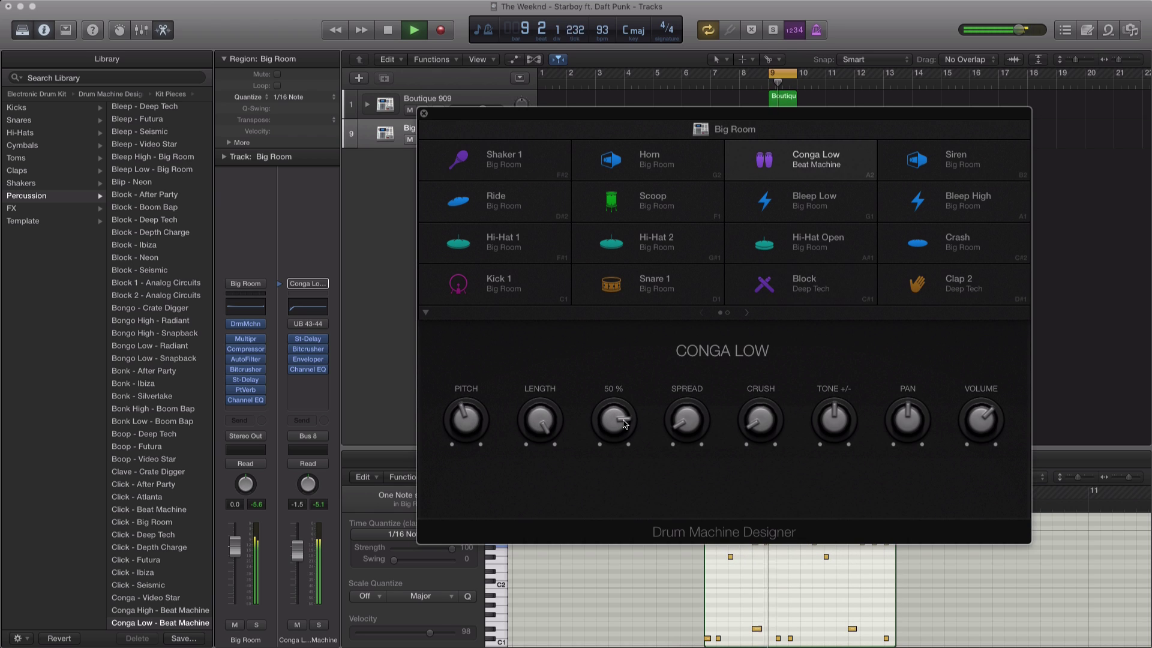
mouse_move(687, 396)
drag(687, 396, 684, 424)
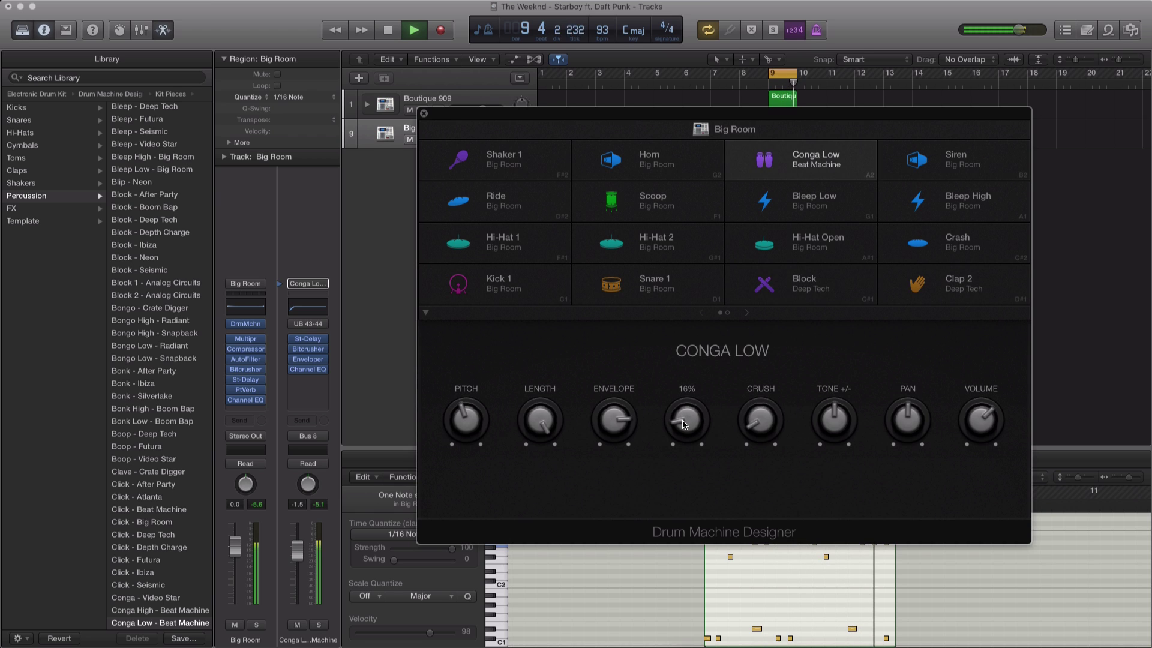
click(424, 114)
key(space)
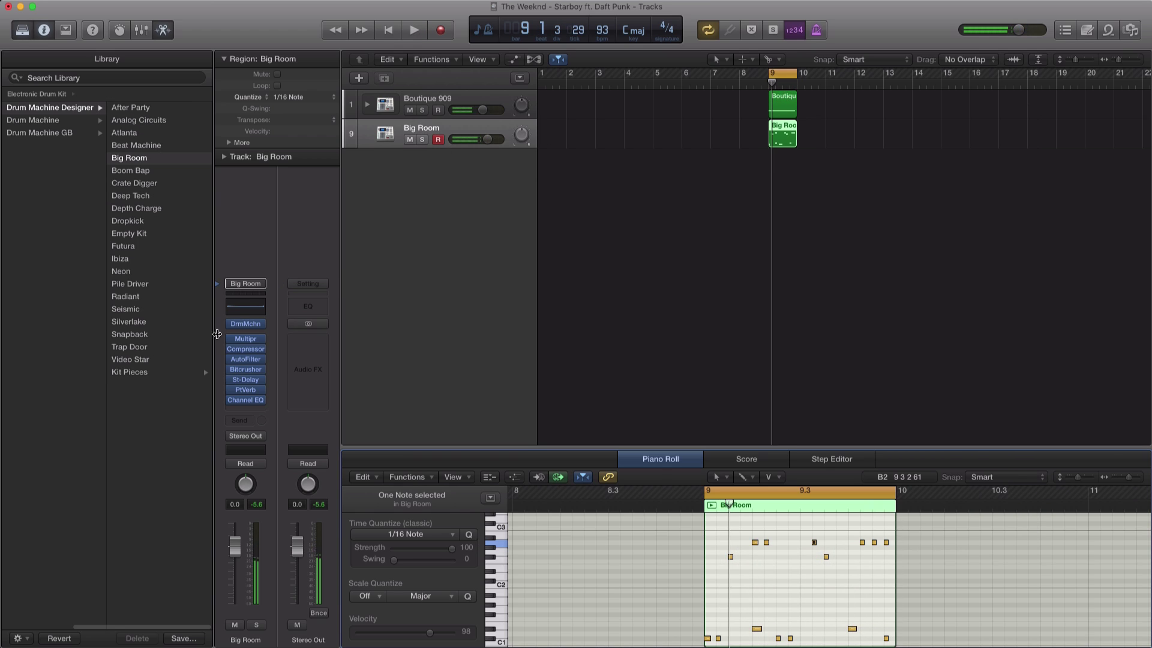
- Reopen Drum Machine Designer, set the Block pad's volume to -2.8 dB during playback, and close it
click(251, 324)
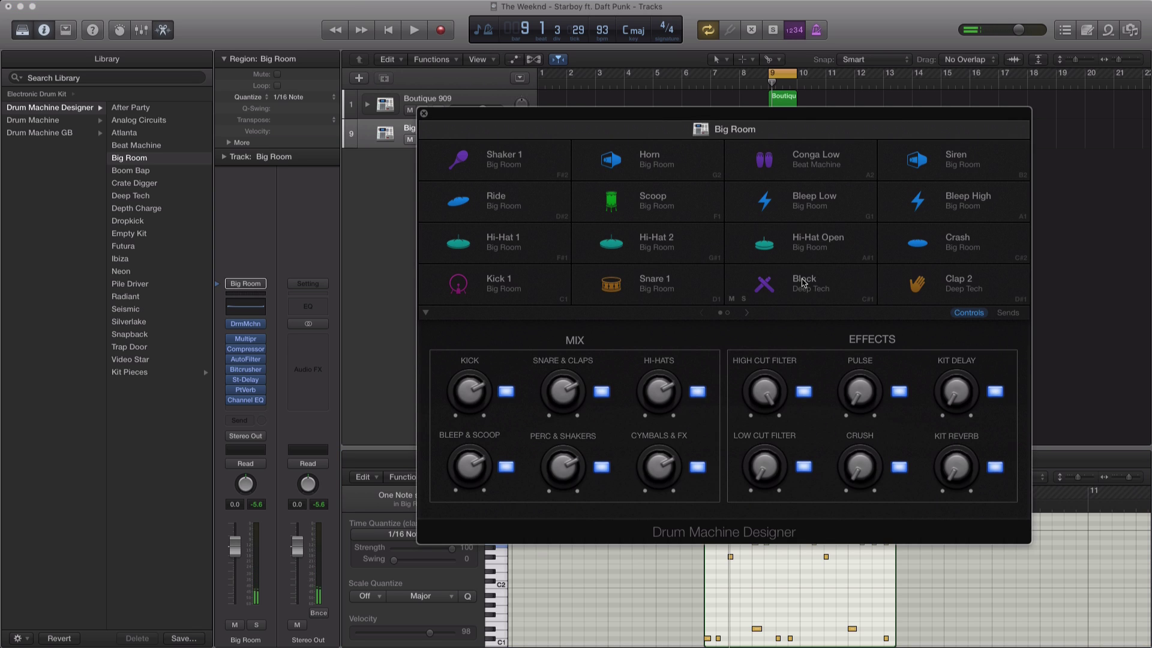
click(804, 282)
key(space)
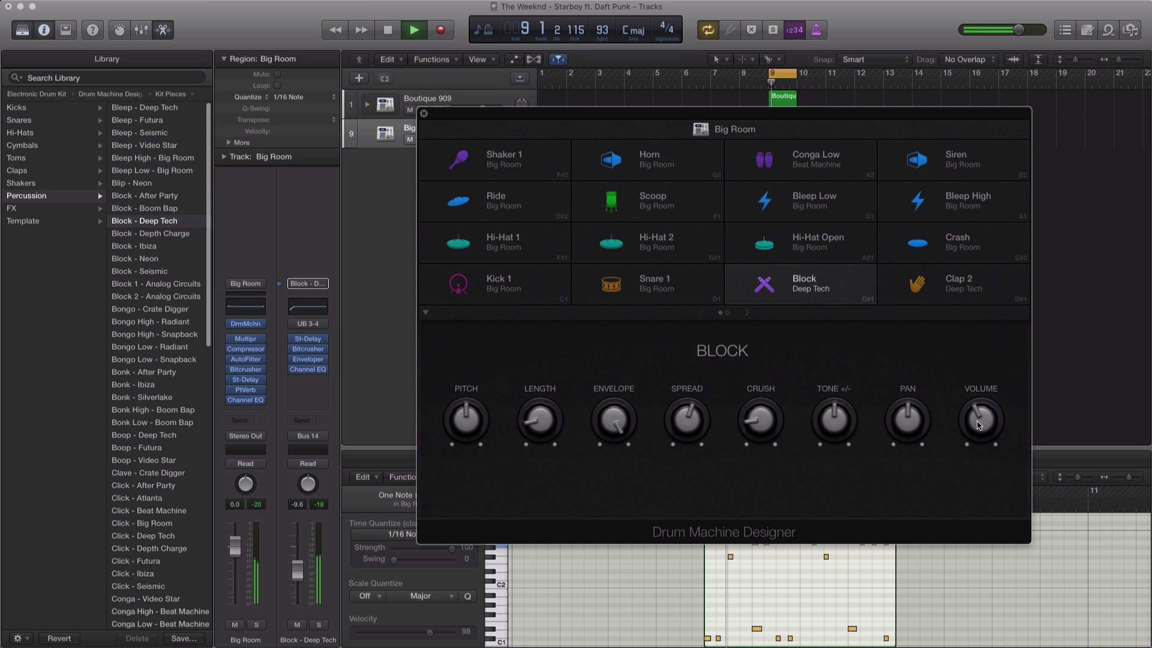
mouse_move(978, 420)
mouse_down()
mouse_move(979, 402)
mouse_move(977, 423)
mouse_up()
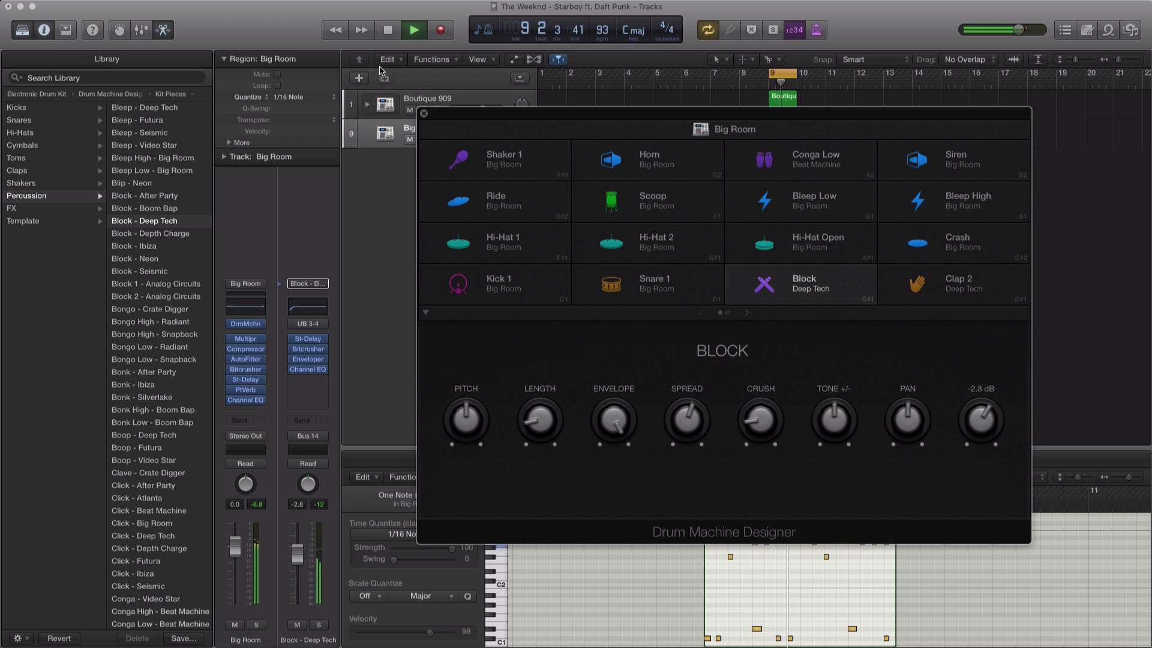
click(424, 114)
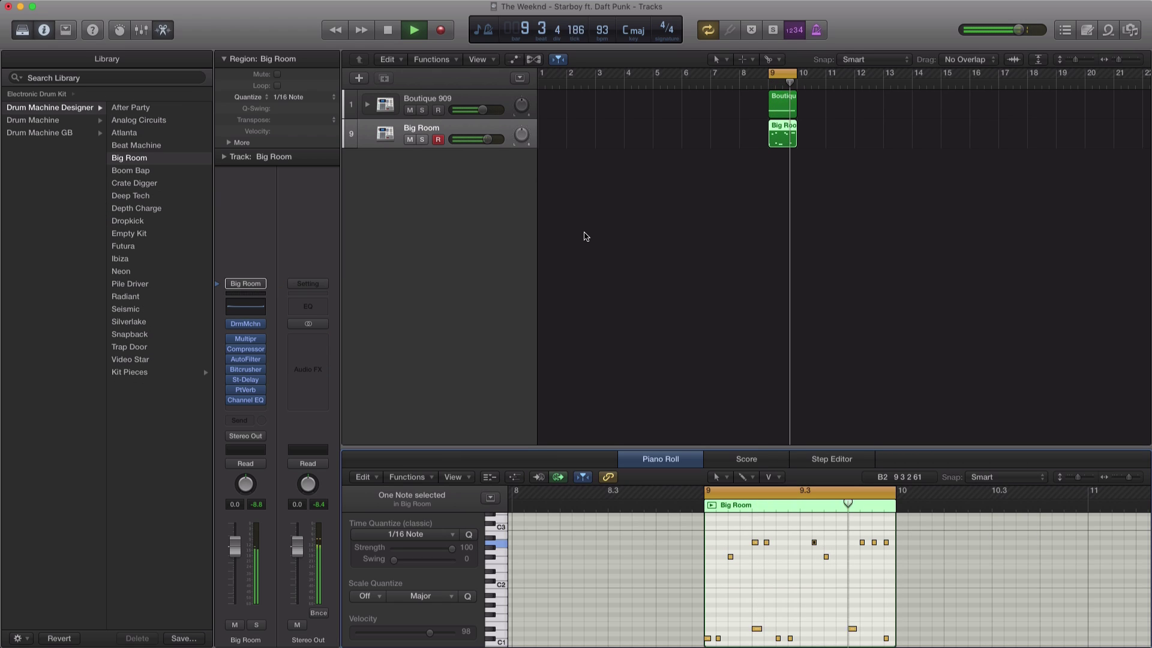
key(space)
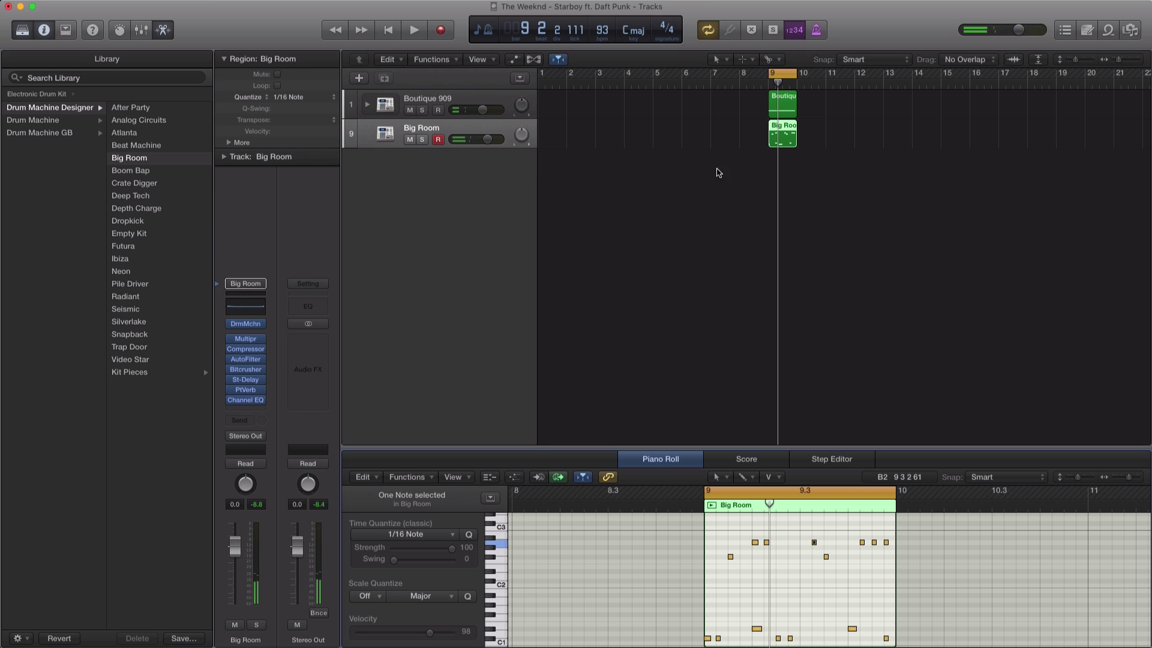
- Create a software instrument track with a stereo ES2 synthesizer and load its 808 preset
click(360, 79)
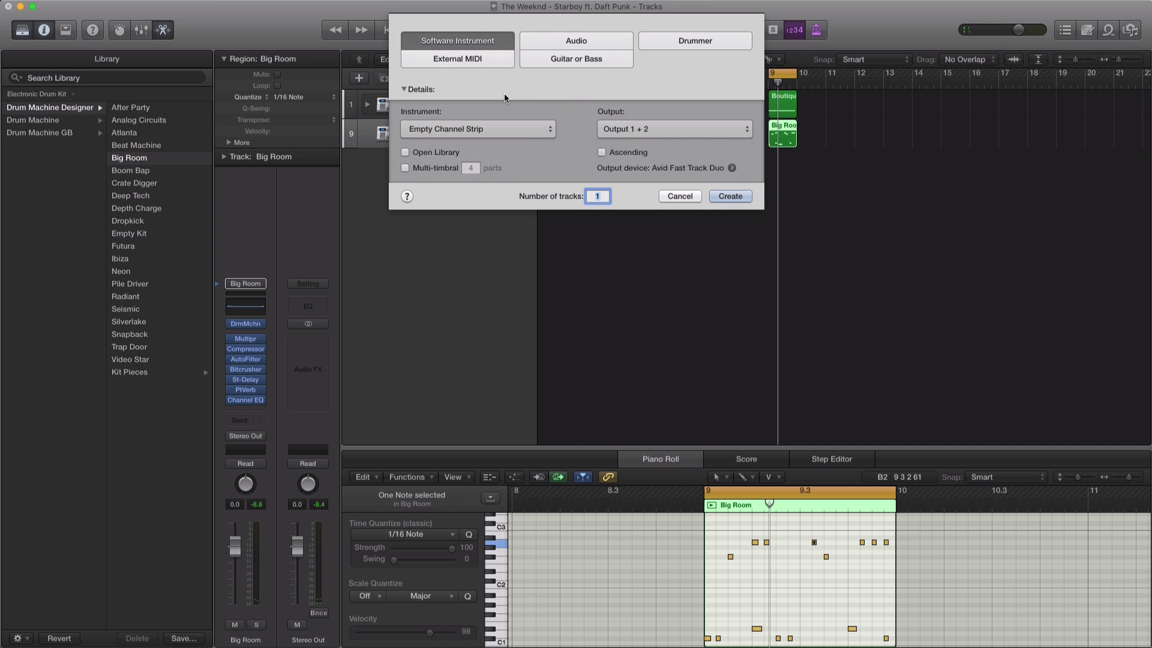
click(731, 201)
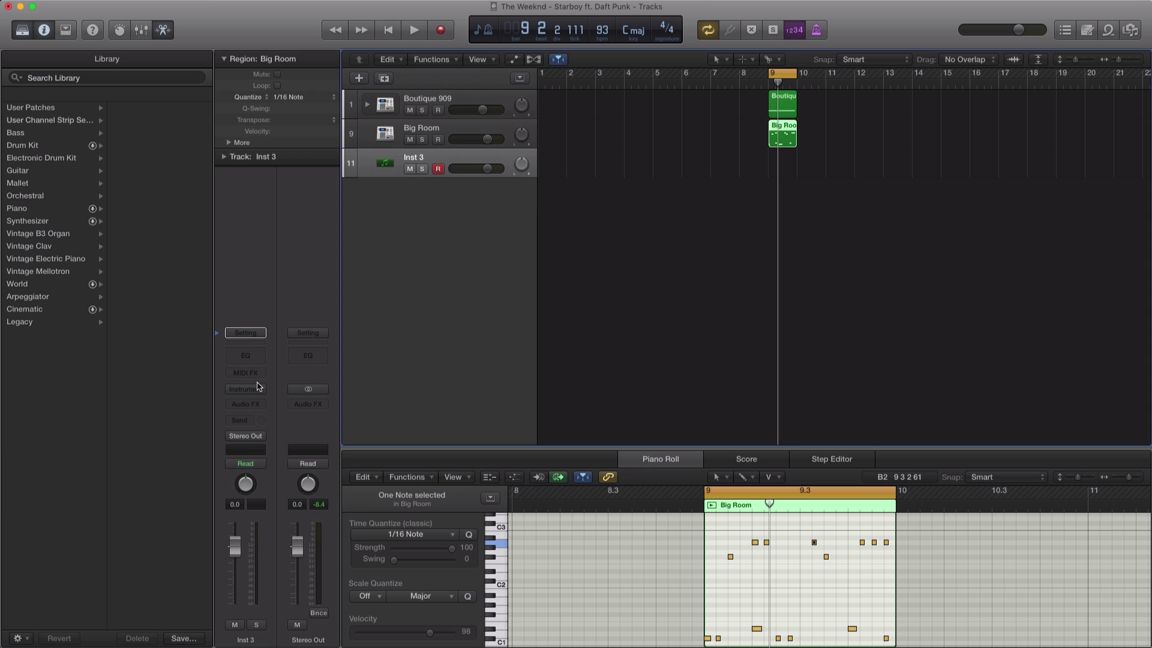
click(267, 391)
mouse_move(329, 475)
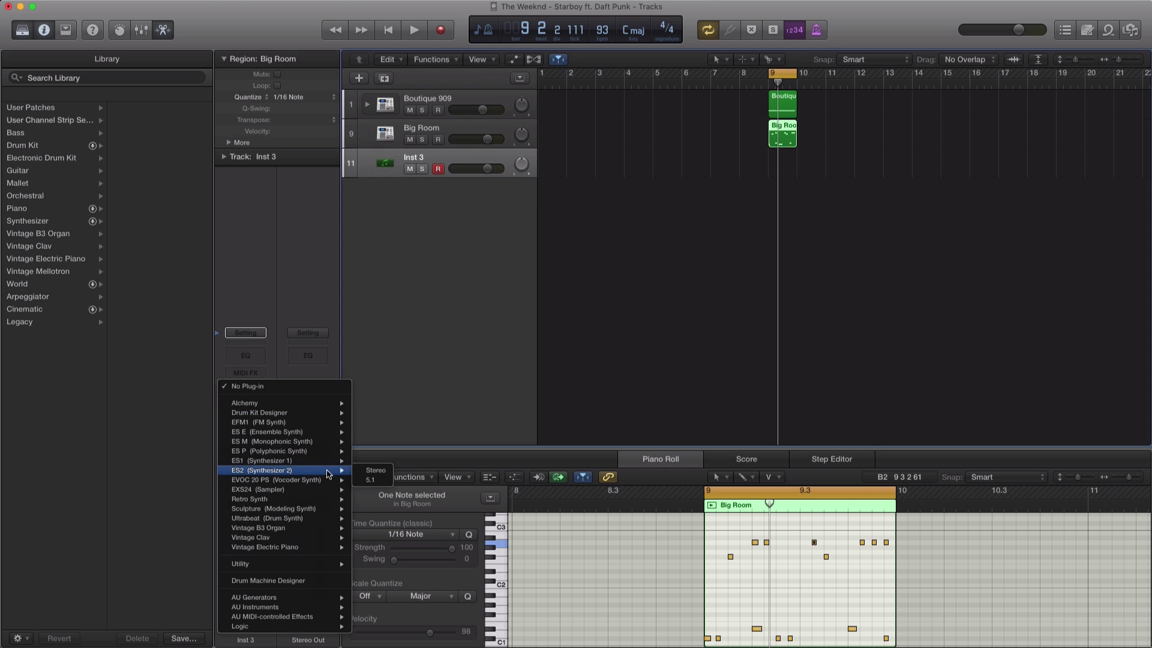
click(380, 474)
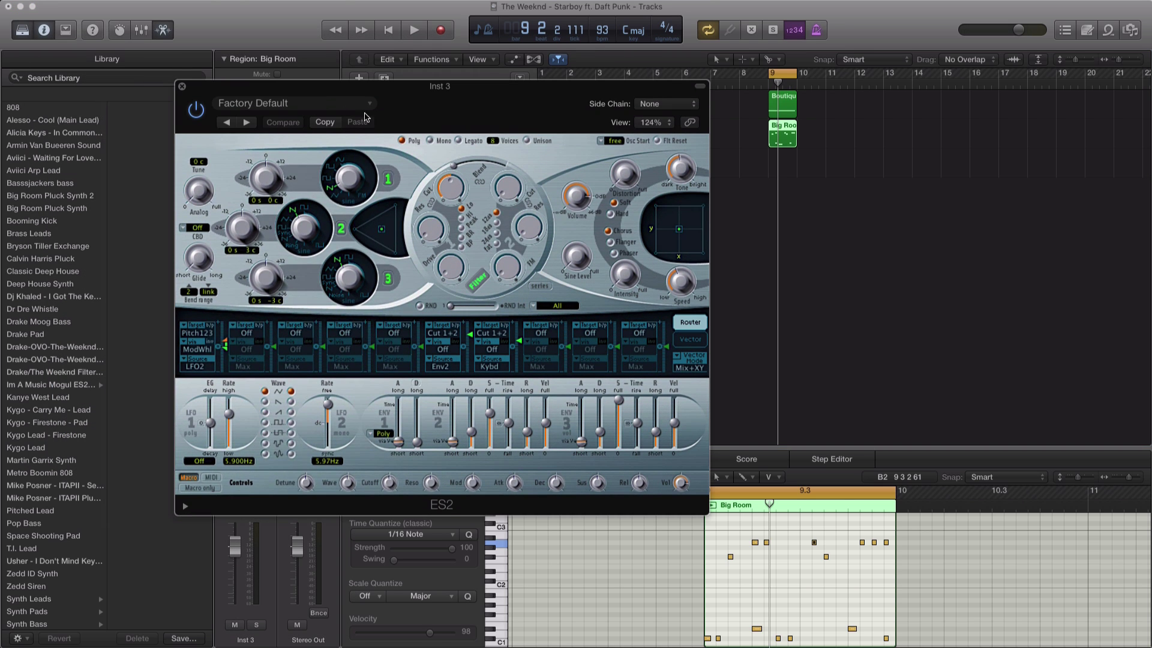
click(357, 103)
click(249, 320)
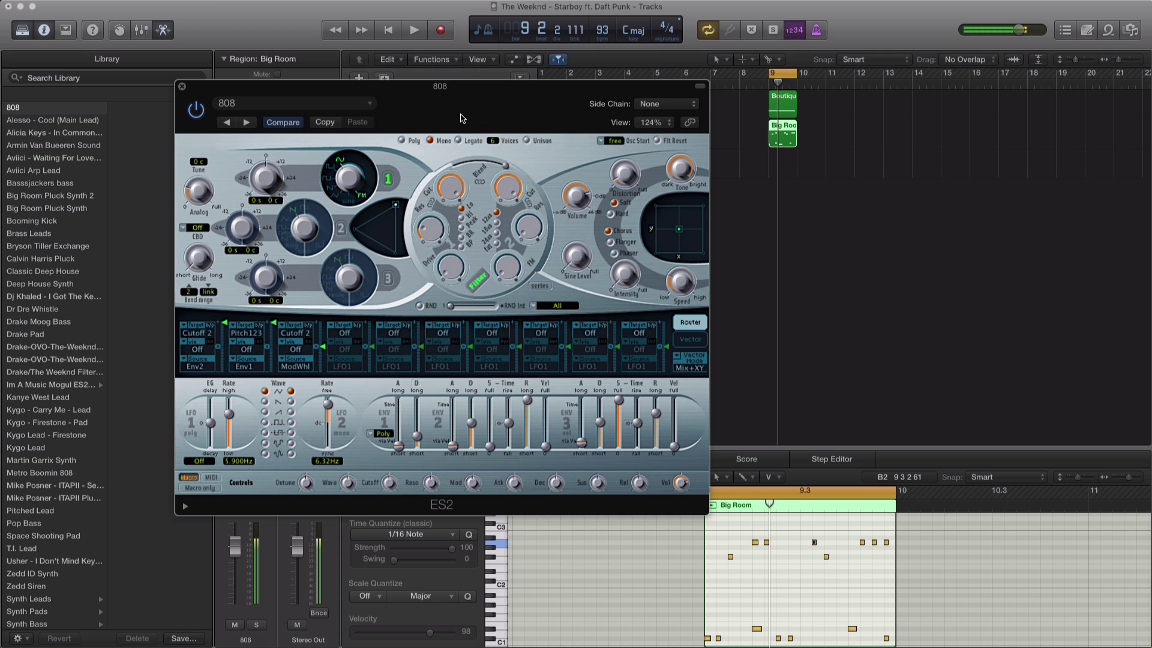
- Record an 808 bass pattern in bar 9 on the new track and close the ES2 window
drag(488, 126, 782, 277)
key(space)
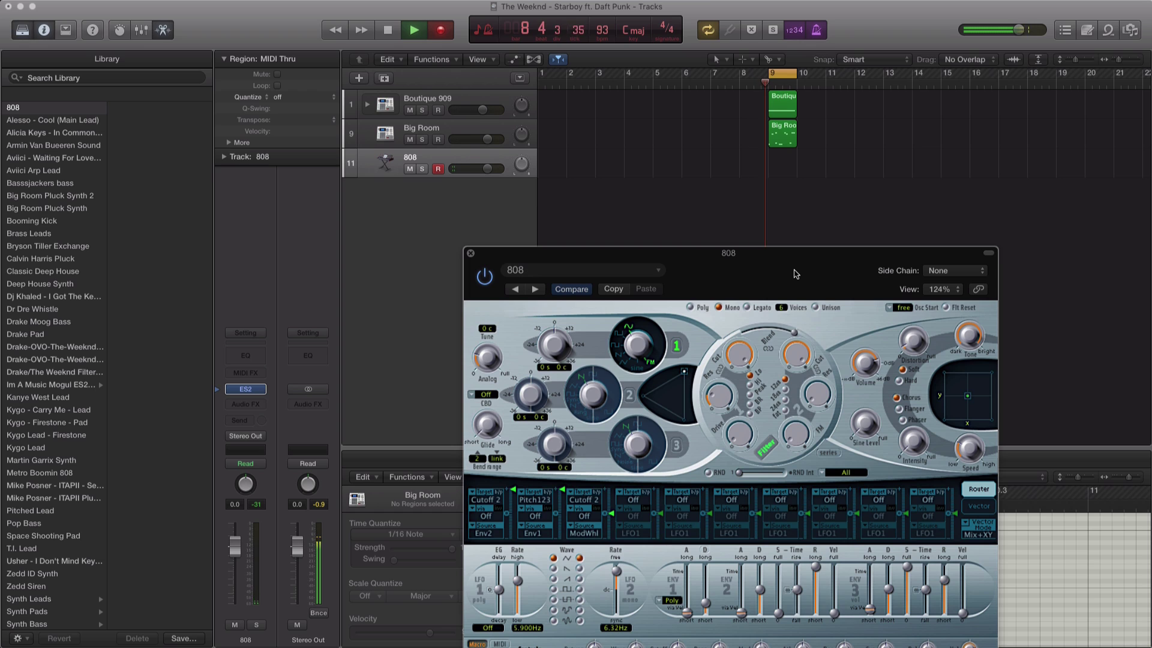
key(r)
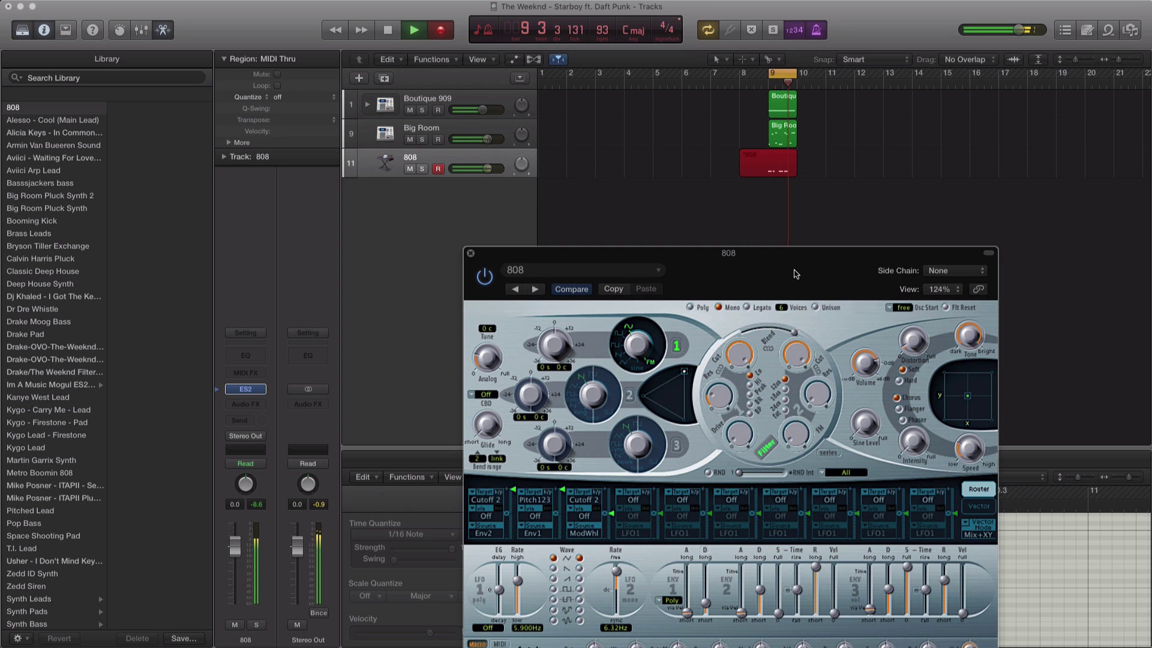
key(space)
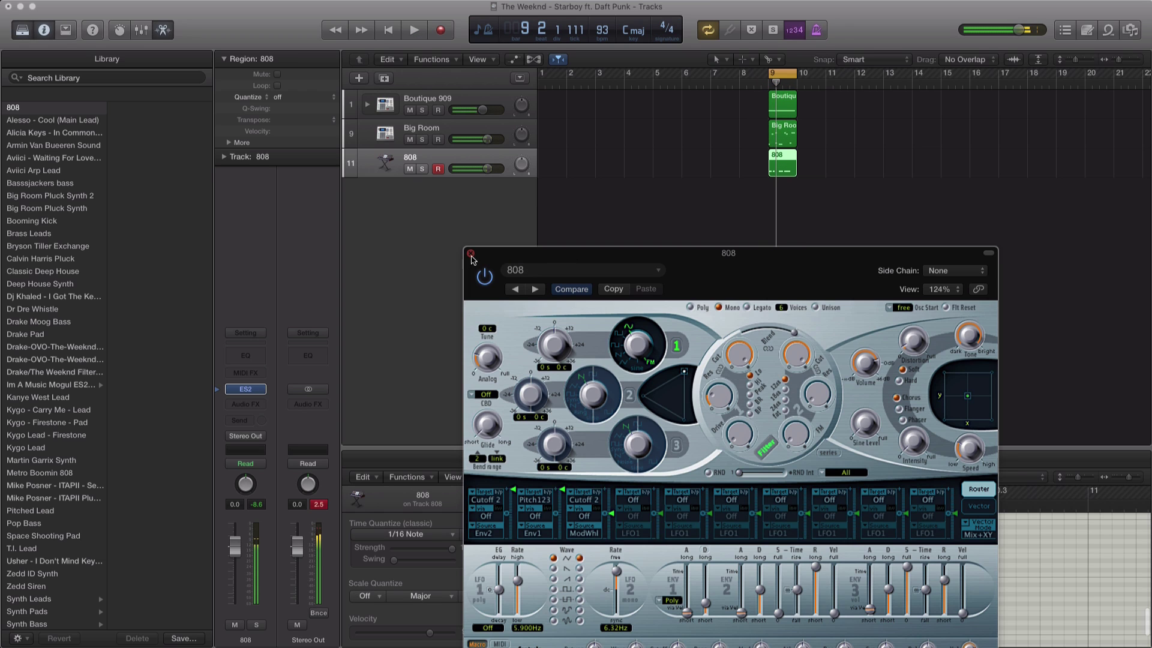
click(470, 252)
- Quantize the 808 region to 1/16 Note and play the loop back
click(305, 98)
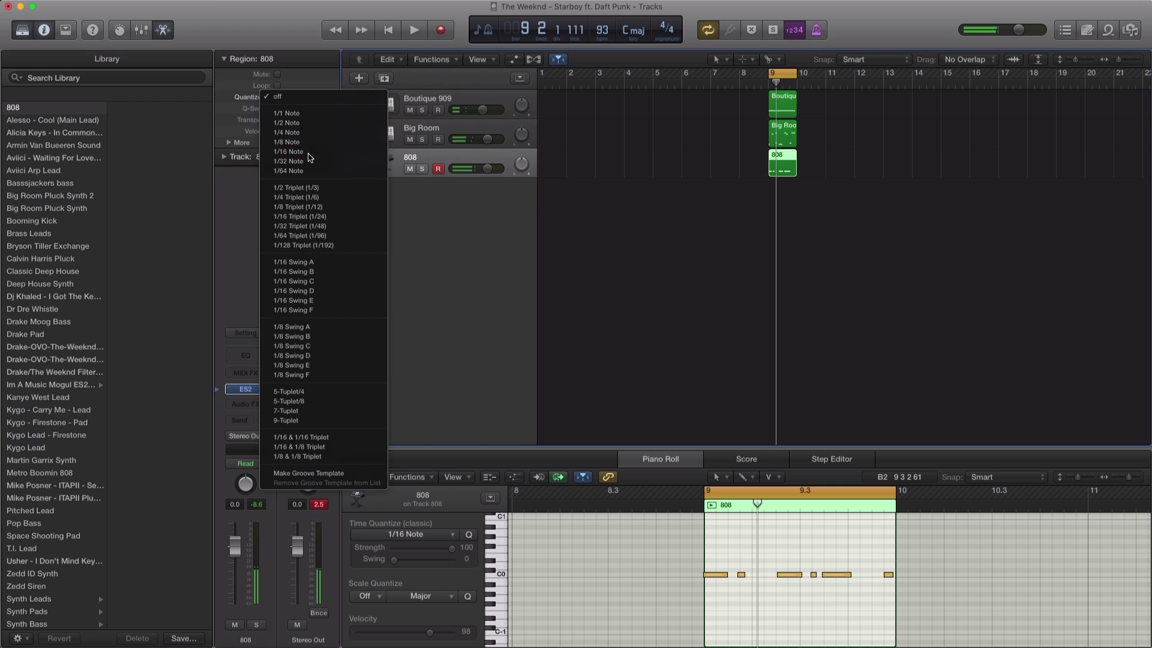
click(312, 154)
key(space)
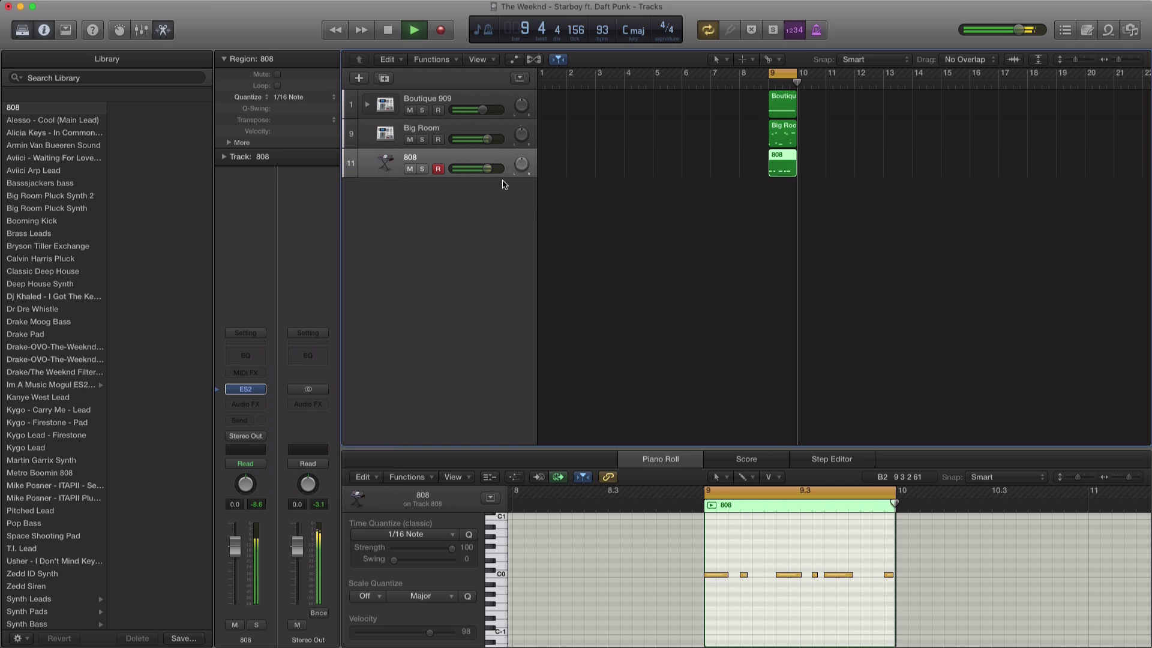
key(space)
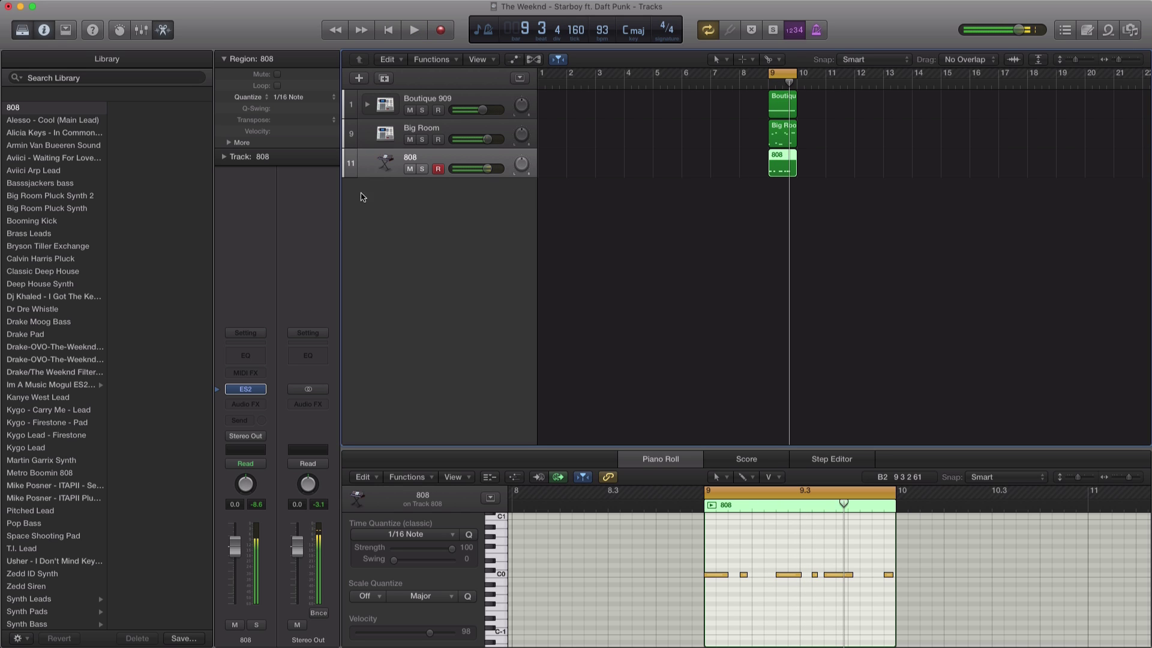
- Reopen ES2 on the 808 track, increase its distortion while the loop plays, and close the plug-in
click(246, 389)
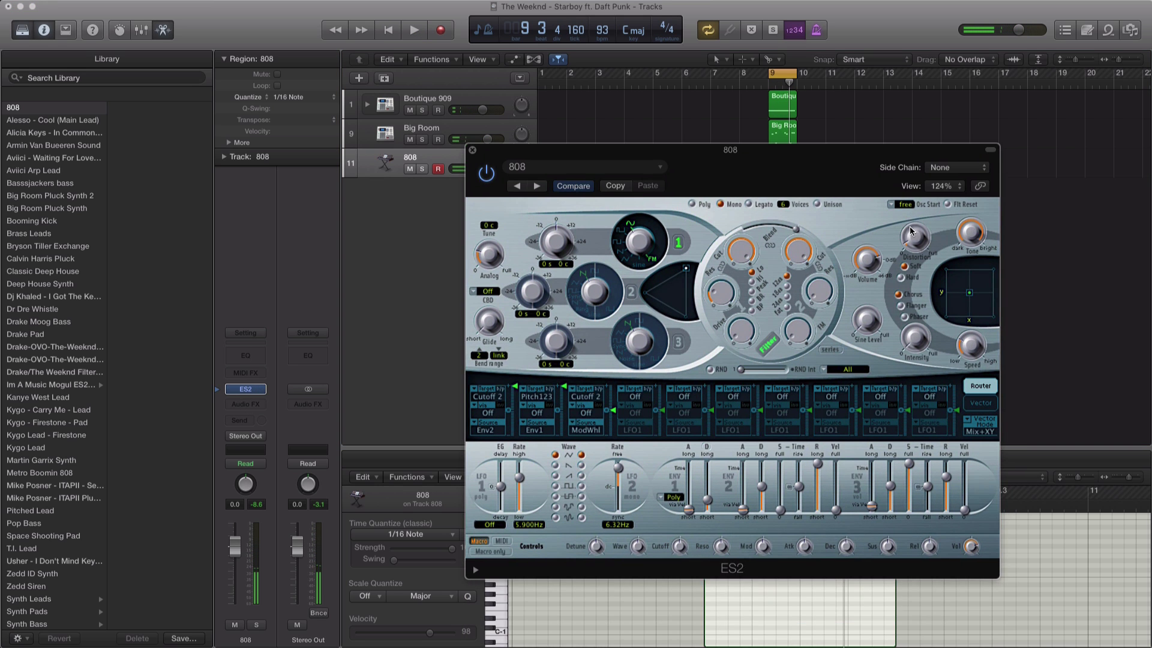
key(space)
mouse_move(910, 220)
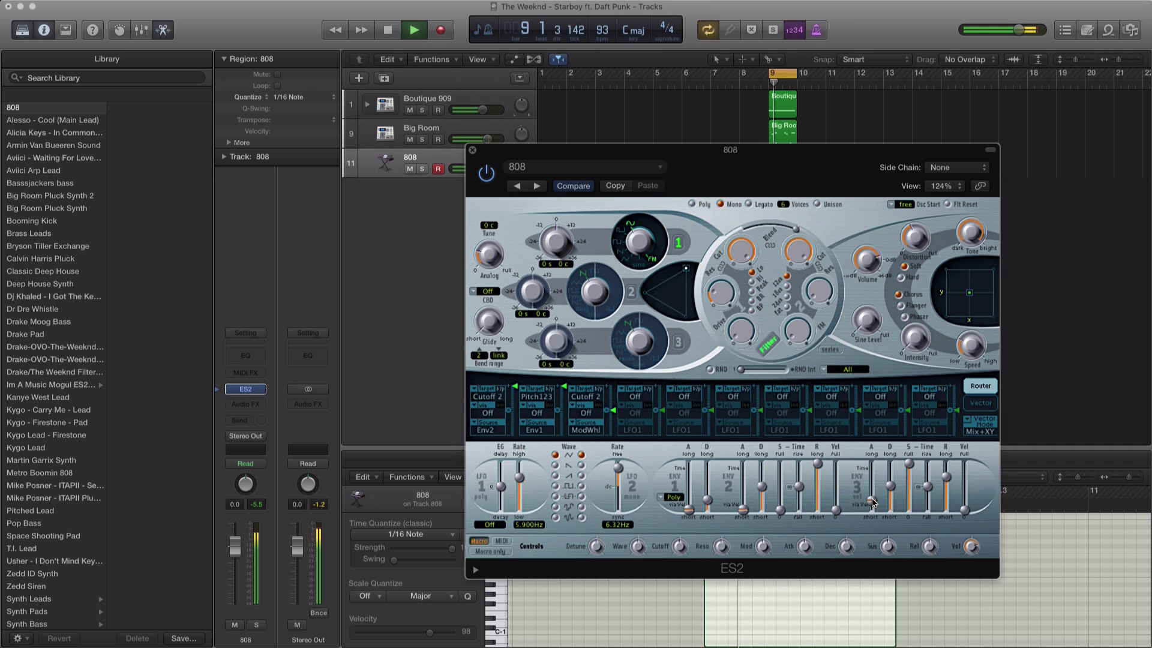
click(473, 151)
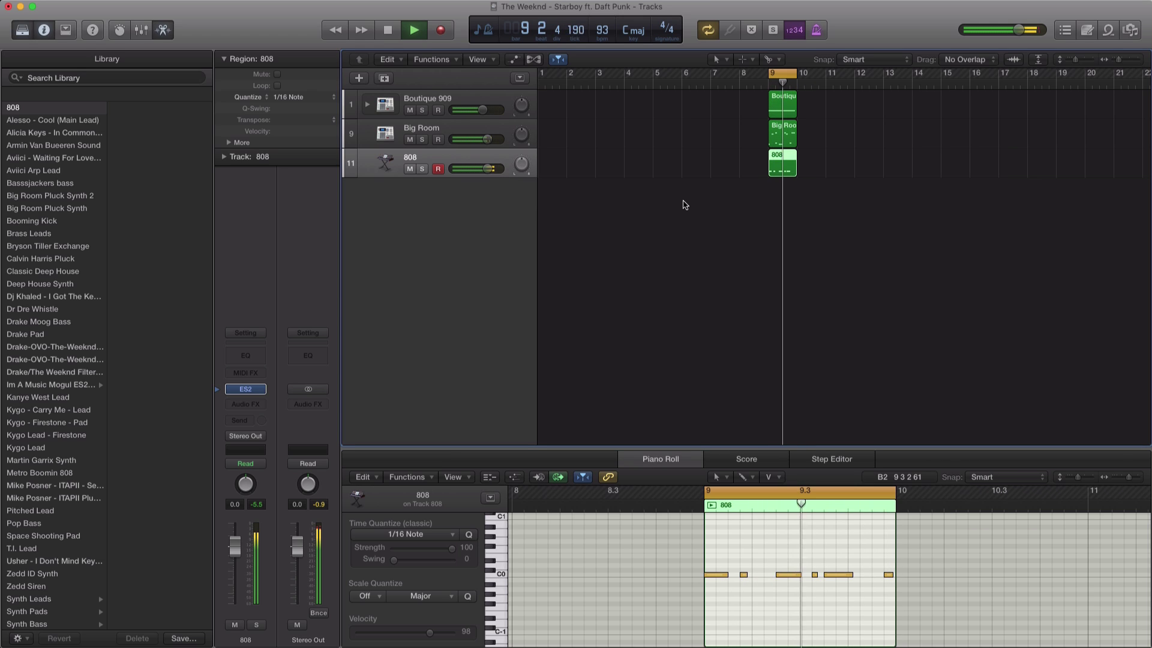
key(space)
- Extend the cycle to bars 9–12 and fill it with copies of the Boutique 909, Big Room and 808 regions
drag(842, 222, 883, 85)
drag(923, 226, 782, 98)
right_click(782, 98)
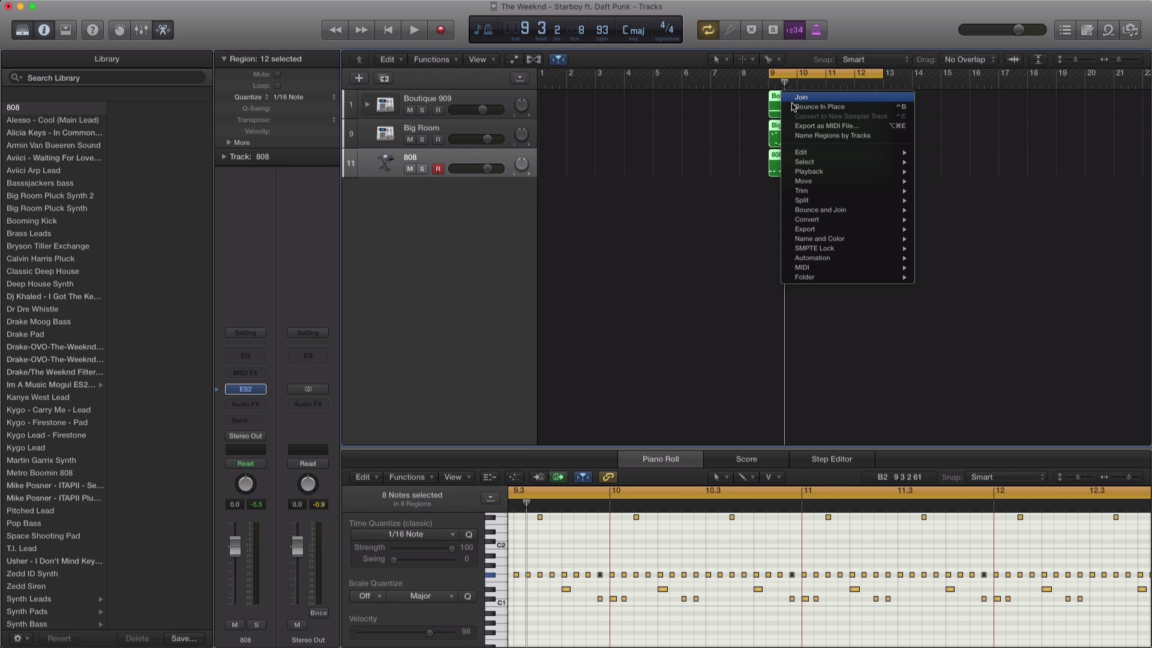
click(801, 97)
key(space)
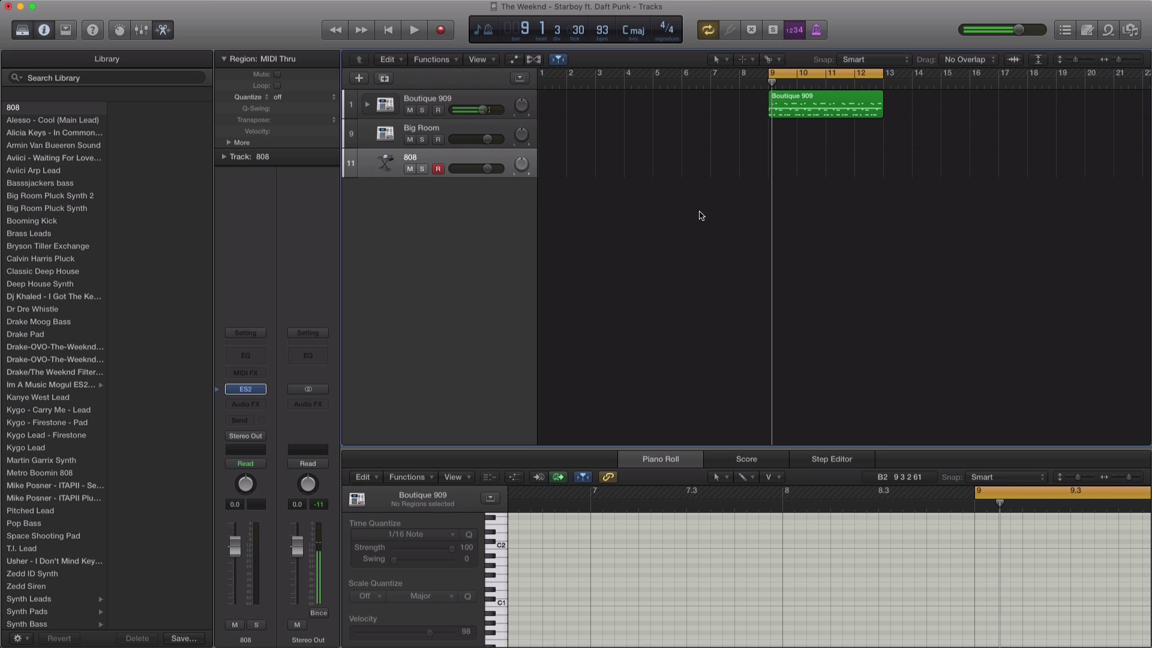
key(super+z)
- Join the 808, Big Room and Boutique 909 regions separately into one four-bar region per track, and play the loop
drag(951, 211, 773, 150)
right_click(781, 157)
click(803, 164)
drag(712, 129, 780, 101)
right_click(876, 125)
click(903, 131)
right_click(793, 102)
click(803, 103)
key(space)
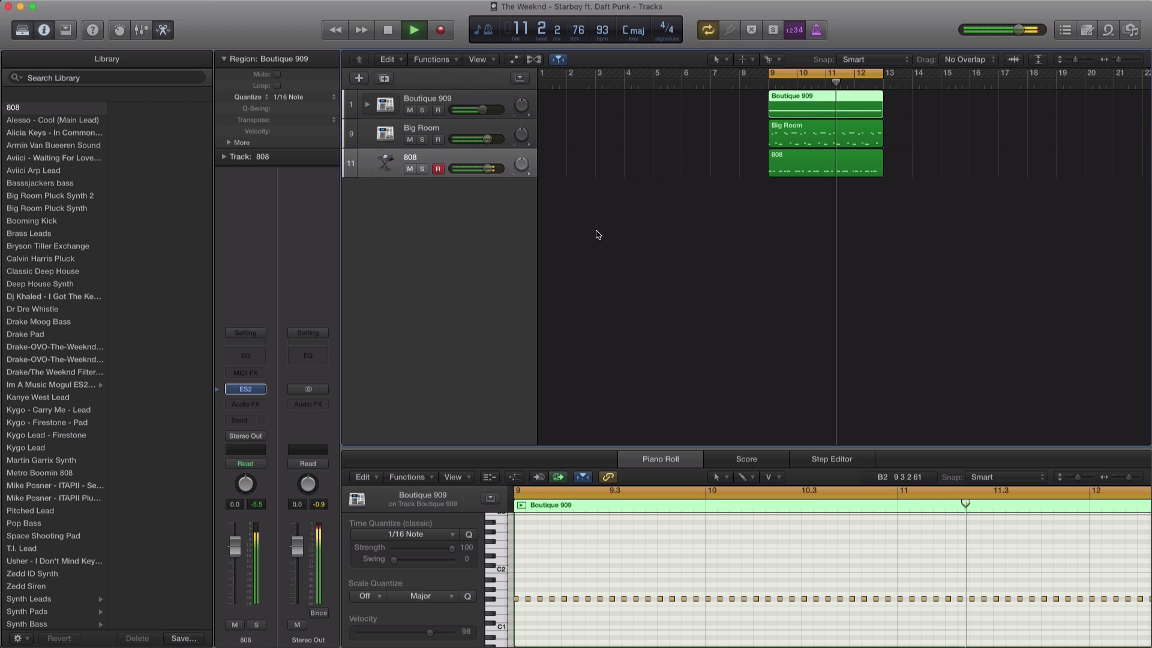
- Create a software instrument track and load the Yamaha Grand Piano patch from the Piano category
click(359, 78)
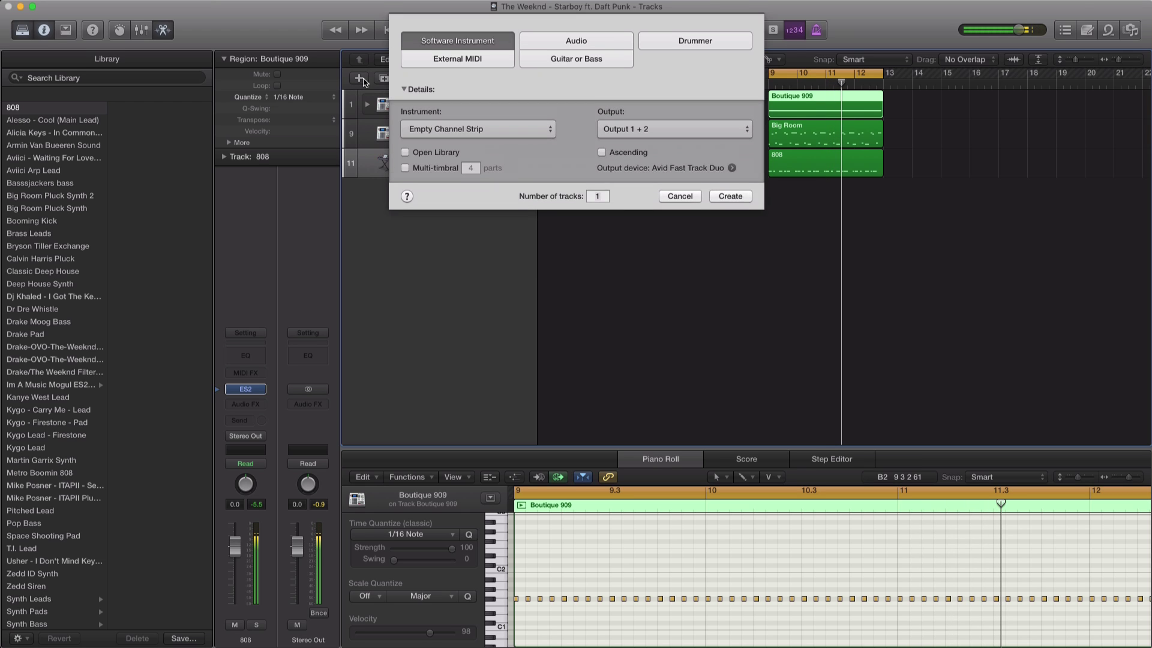
click(719, 203)
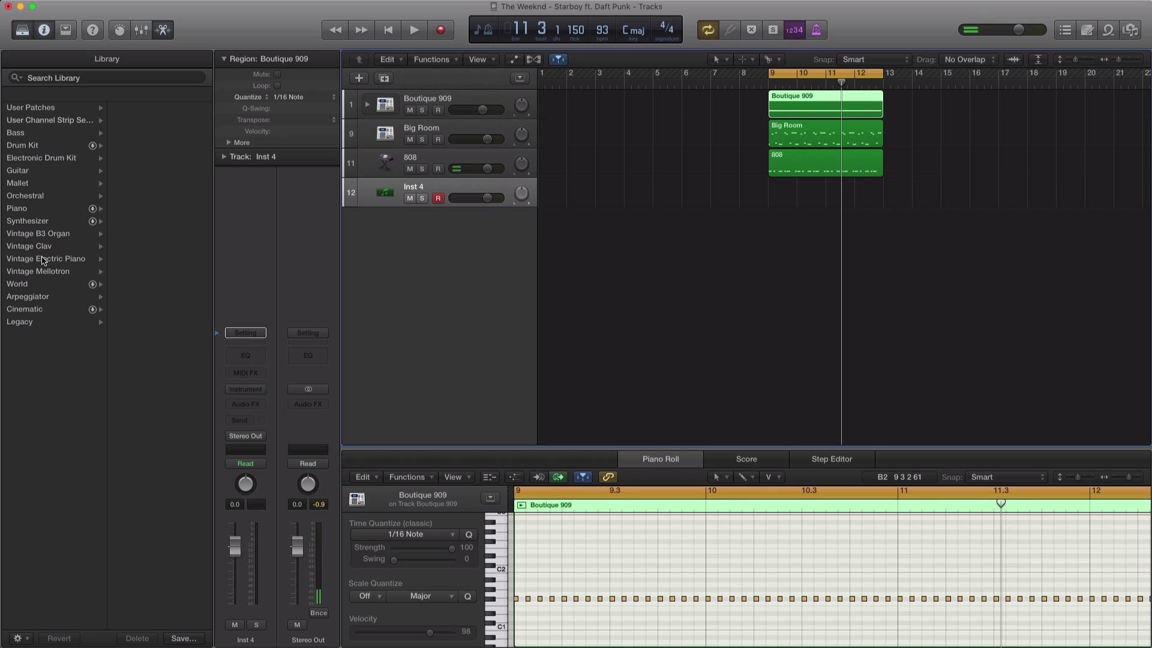
click(30, 210)
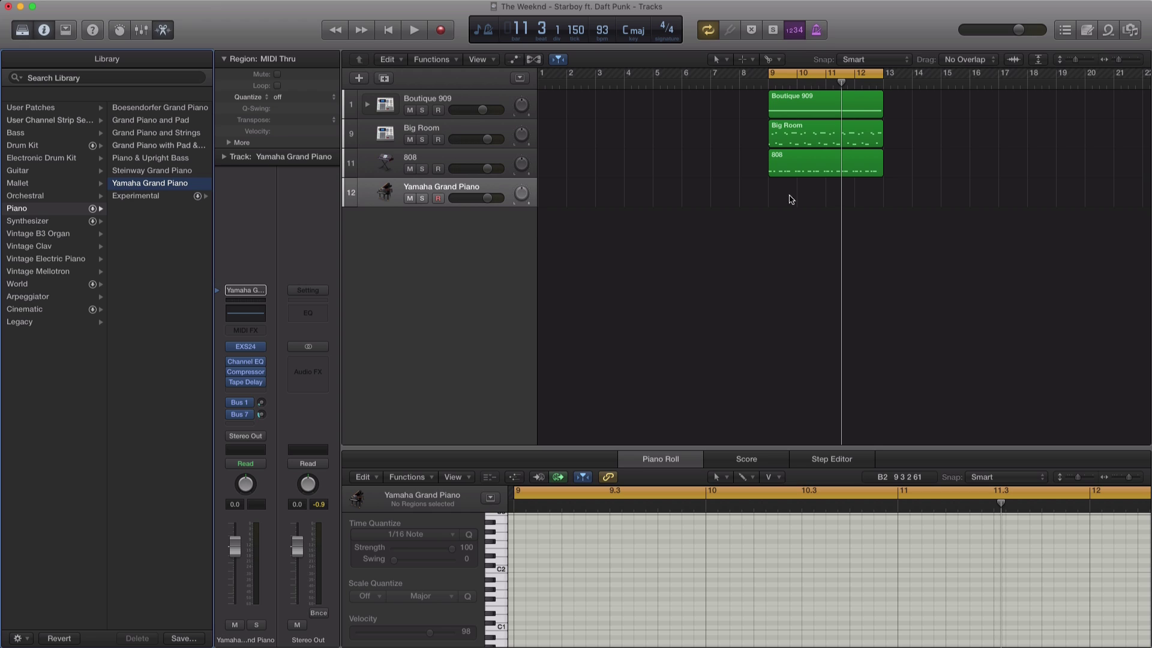
- Assign the Pencil Tool as the secondary tool and create an empty region spanning bars 9–12 on the piano track
click(751, 61)
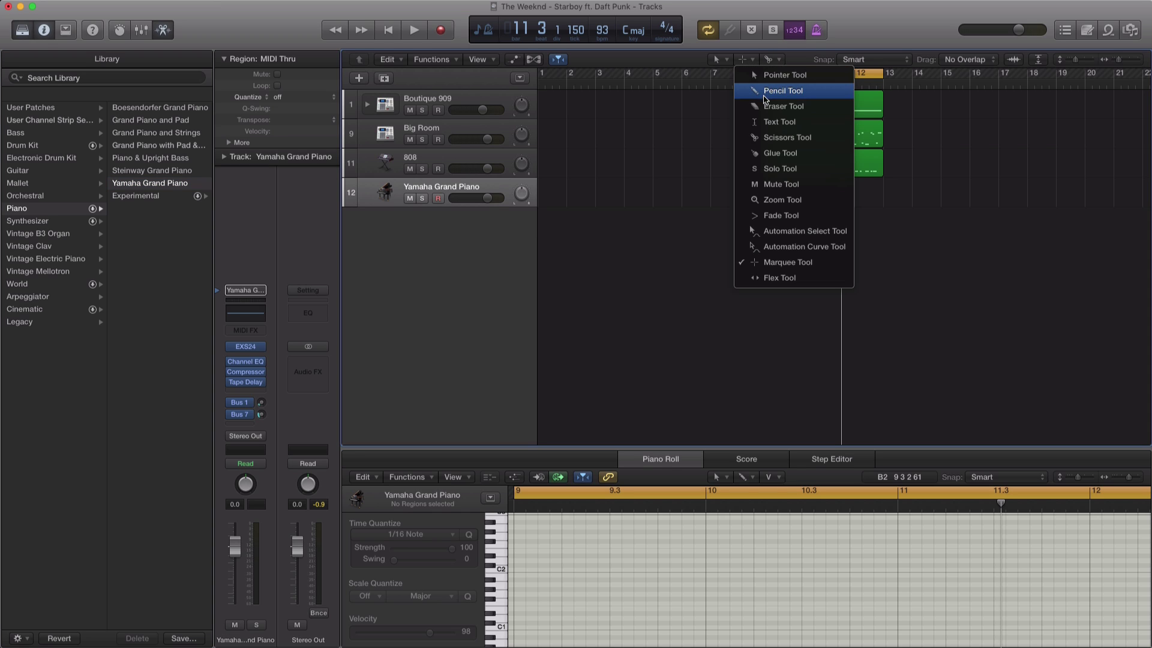
click(807, 92)
click(789, 201)
drag(810, 199, 876, 214)
scroll(575, 600, left, 2)
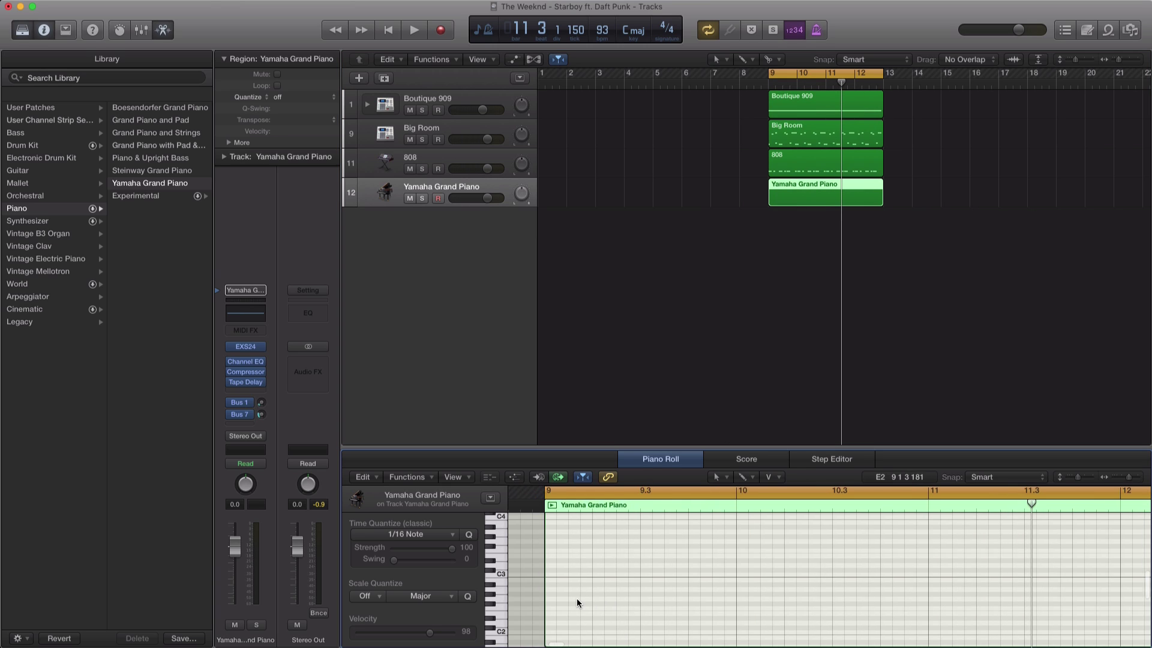
- Draw a one-bar A minor chord with E3, A3 and C4 in bar 9 of the piano region and play it
click(548, 575)
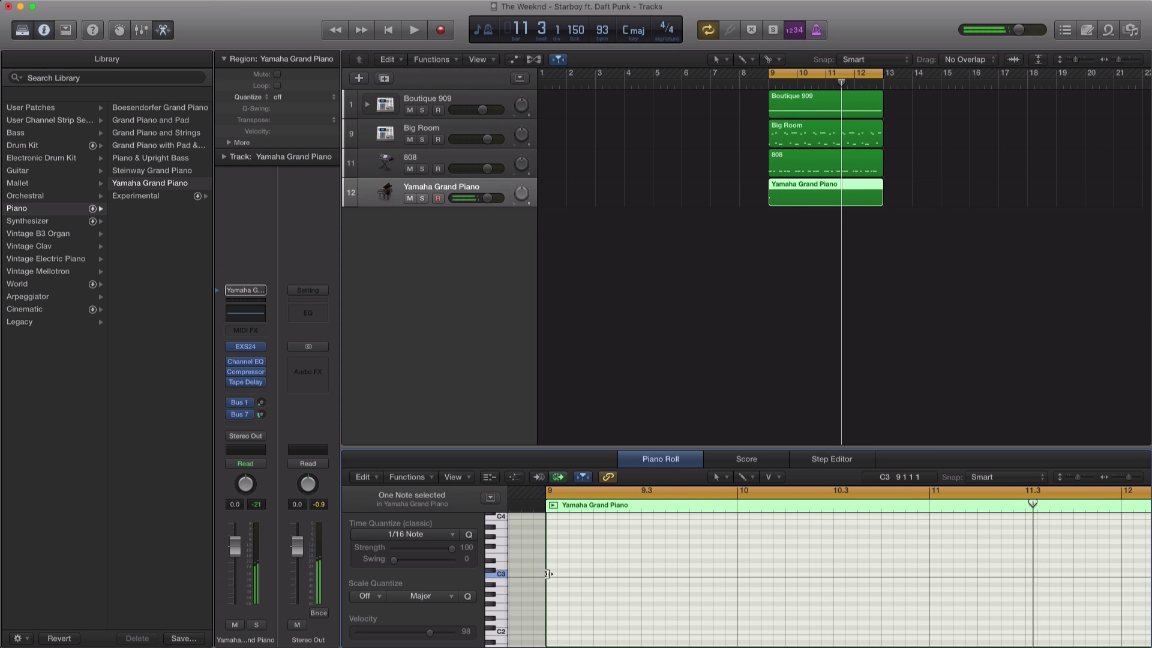
drag(548, 575, 737, 580)
drag(575, 574, 585, 543)
scroll(581, 564, up, 2)
key(space)
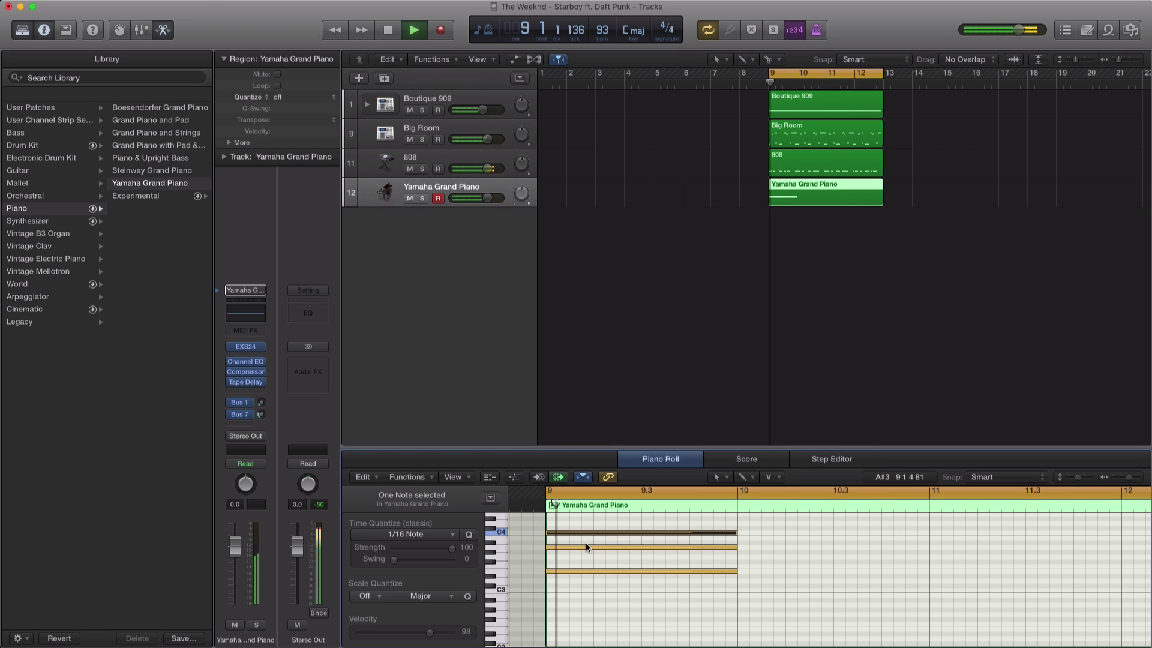
- Transpose the three chord notes in bar 9 down an octave to E2, A2 and C3, and audition them
drag(745, 596, 631, 525)
scroll(606, 564, down, 1)
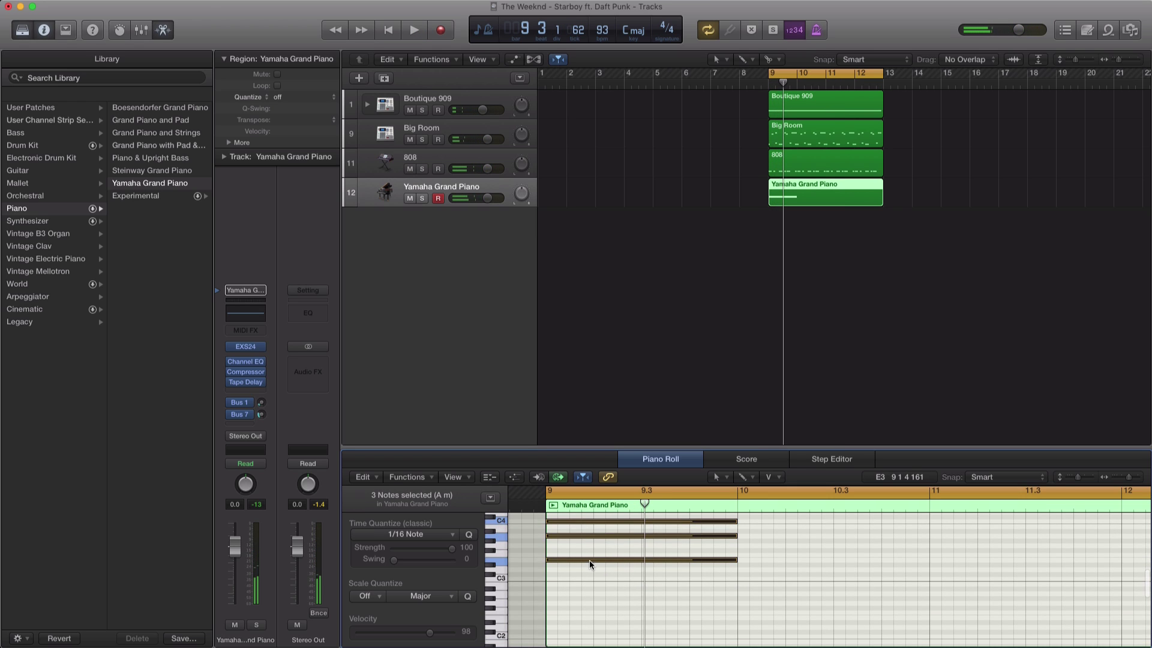
drag(589, 560, 592, 620)
key(space)
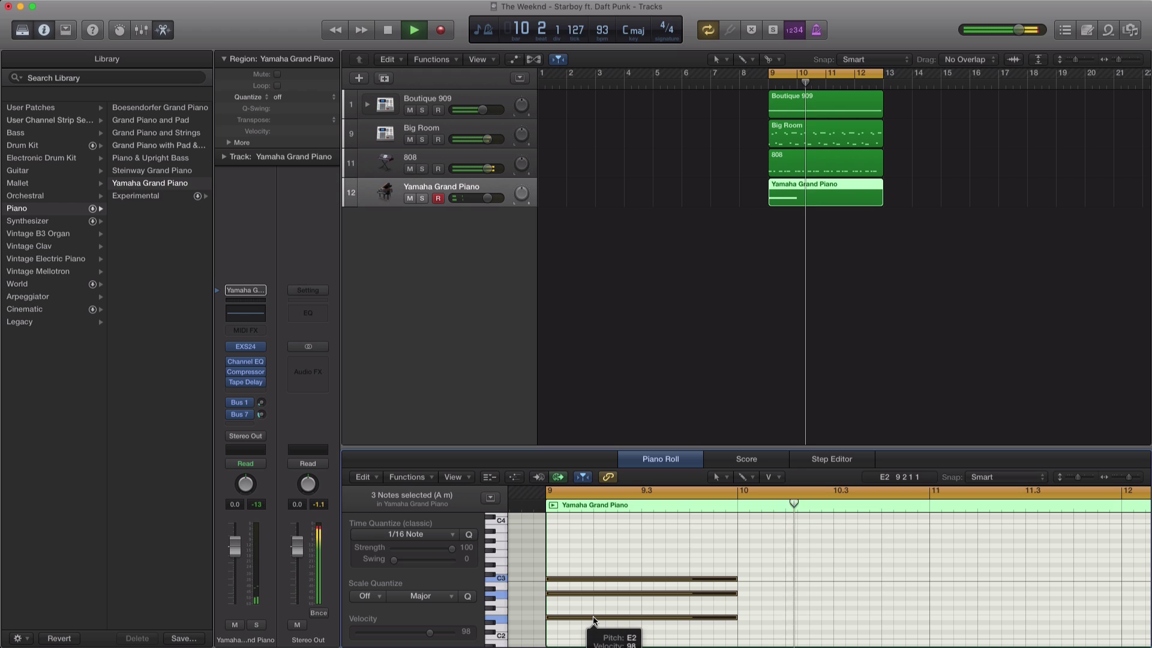
key(space)
key(space)
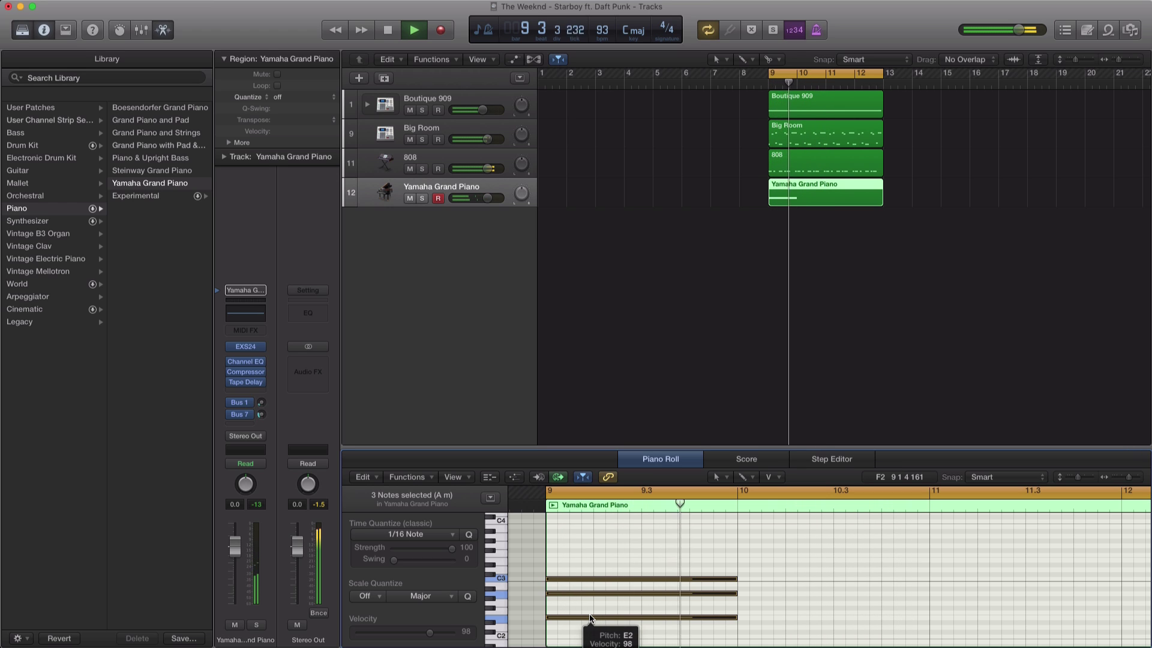
- Add a one-bar G major chord with D2, G2 and B2 in bar 10 and play the loop
click(751, 615)
drag(756, 574, 835, 583)
click(827, 603)
key(space)
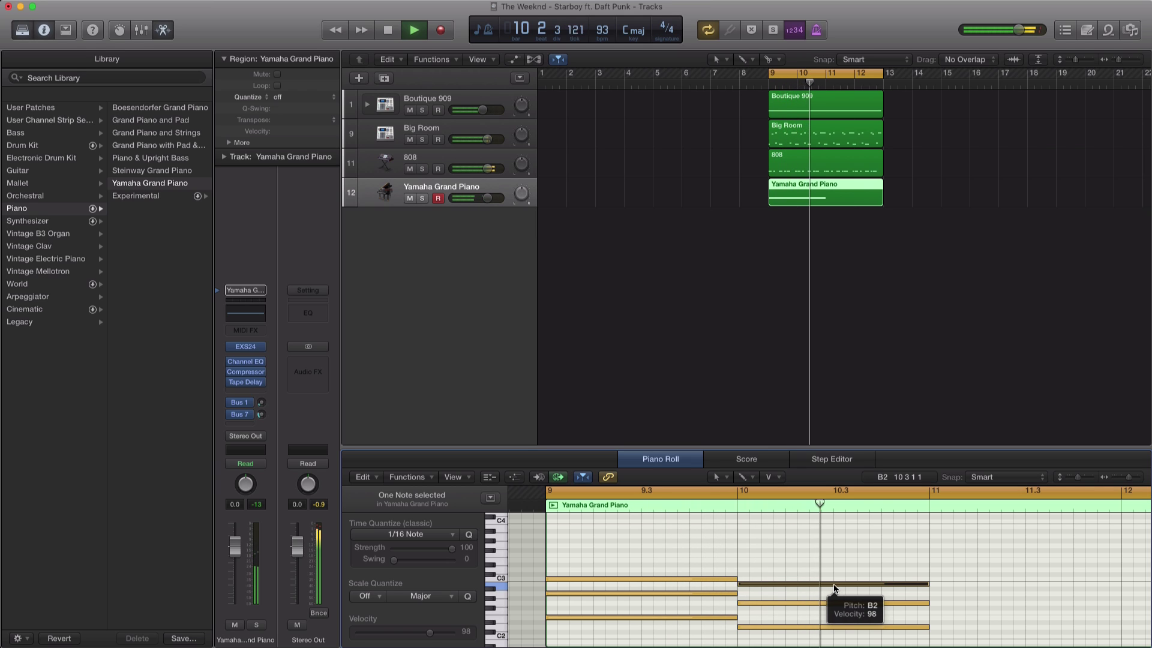
- Add a one-bar F major chord with F2, A2 and C3 in bar 11 and play the loop
key(space)
scroll(970, 623, down, 2)
drag(957, 630, 792, 547)
drag(754, 608, 952, 563)
click(946, 570)
key(space)
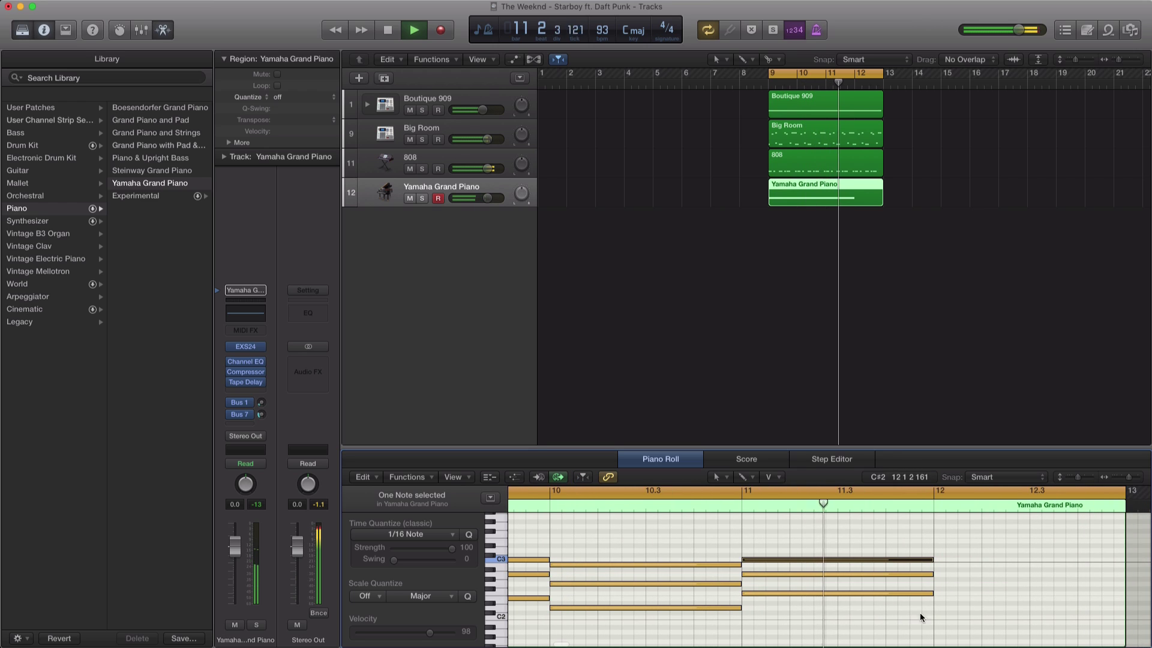
- Copy the G major chord from bar 10 into bar 12 and play the progression
key(space)
drag(691, 630, 603, 525)
drag(592, 611, 975, 613)
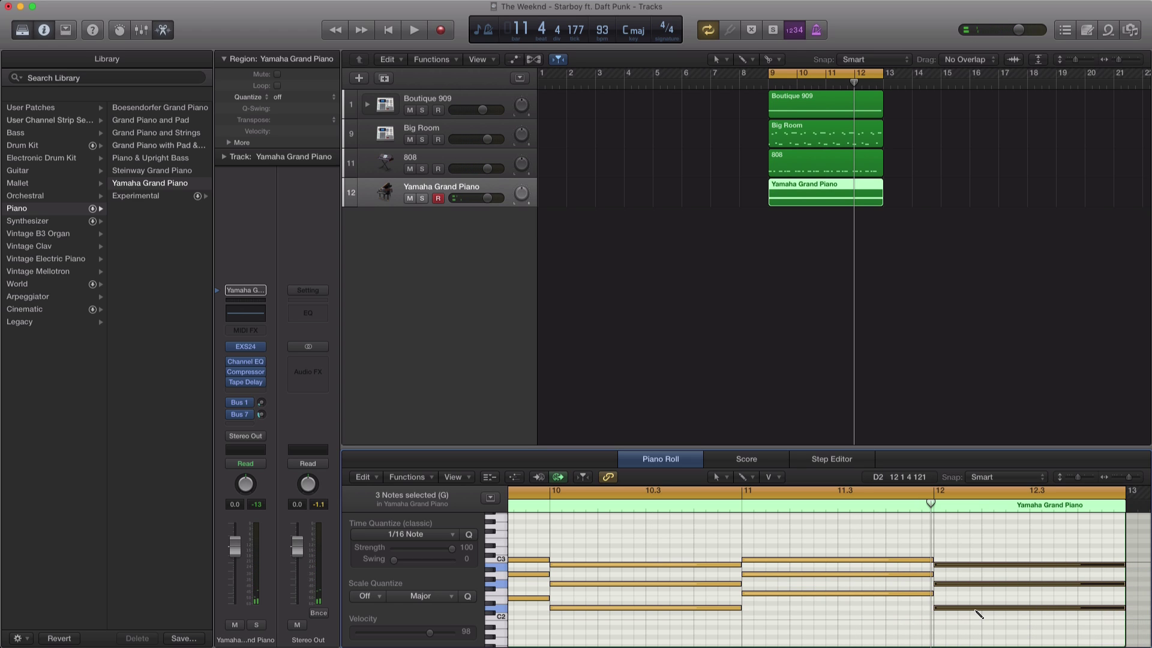
key(space)
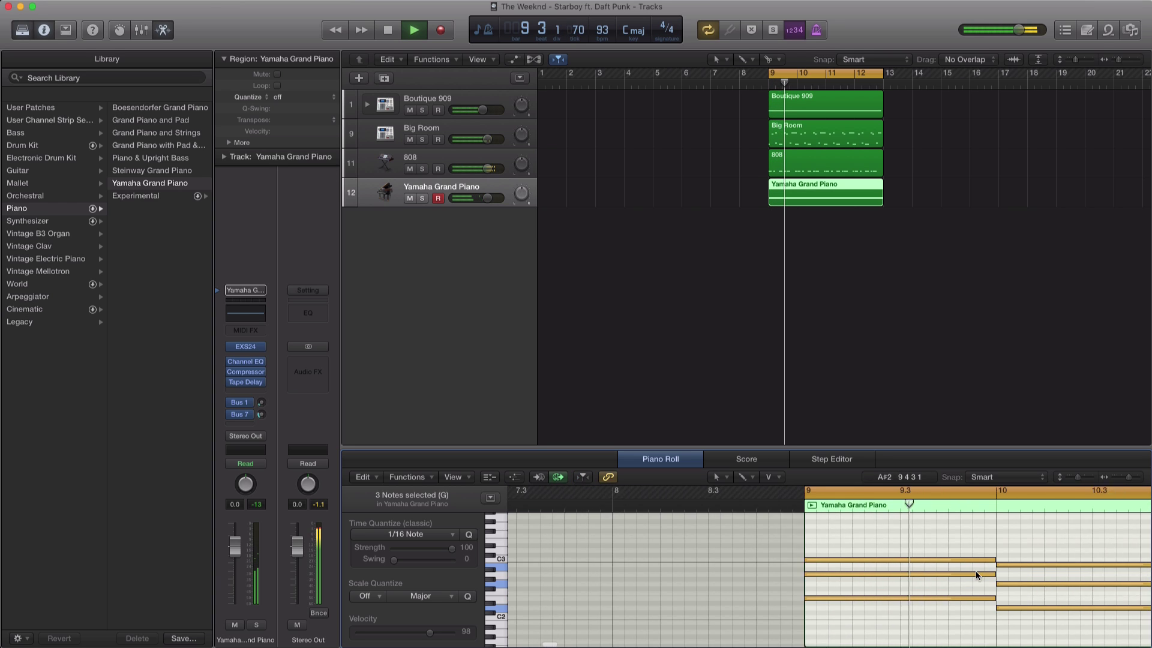
- Enlarge the Piano Roll and add half-bar D4 notes in the second halves of bars 10 and 12, then play the loop
drag(717, 449, 717, 324)
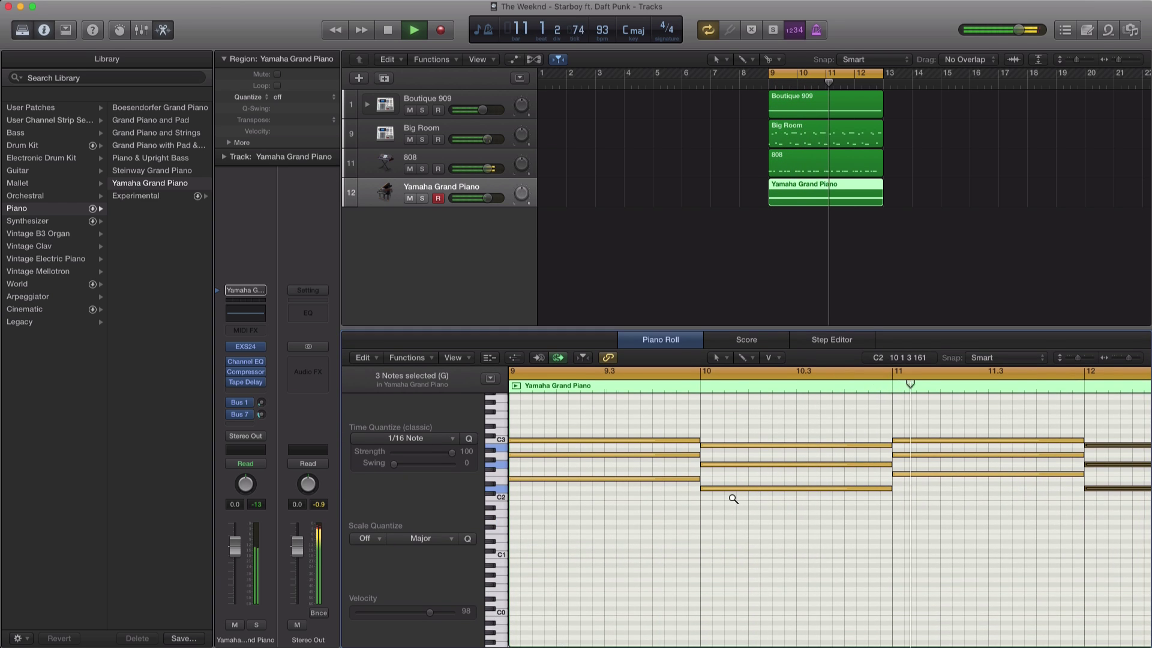
scroll(734, 499, left, 2)
scroll(732, 497, right, 3)
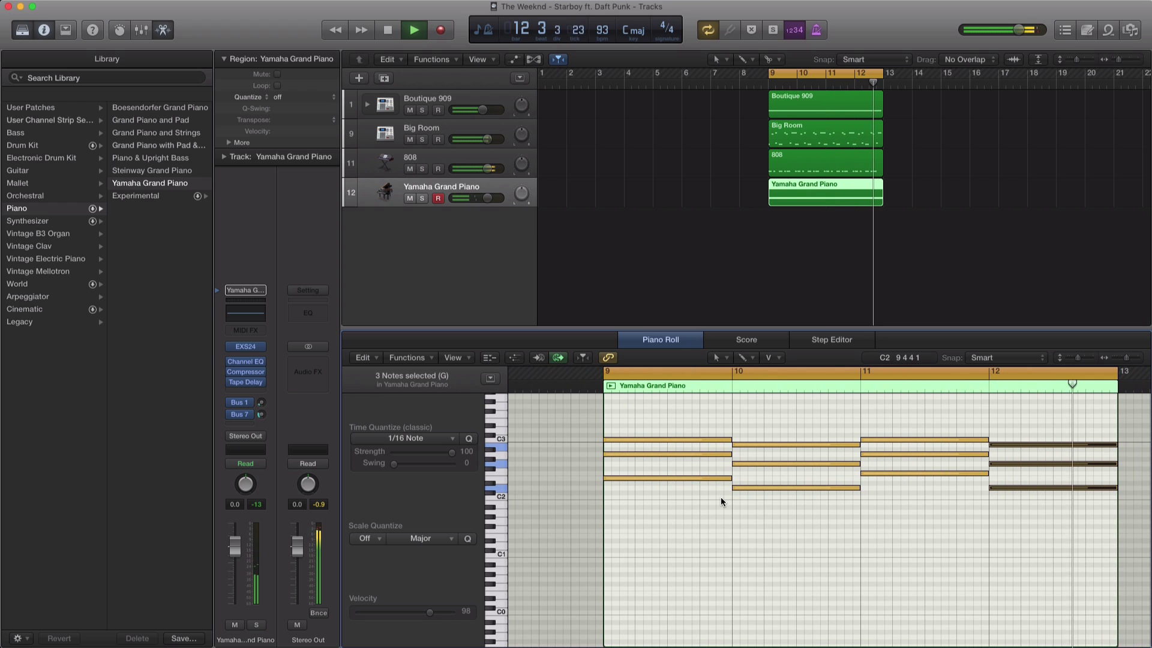
key(space)
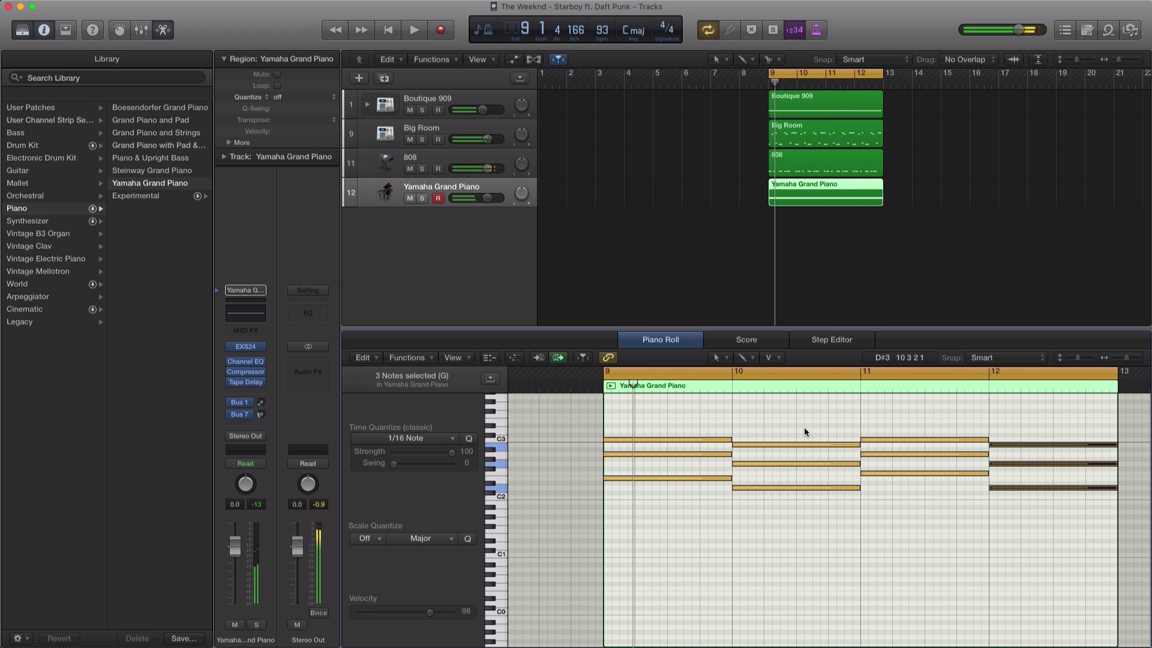
scroll(806, 432, up, 3)
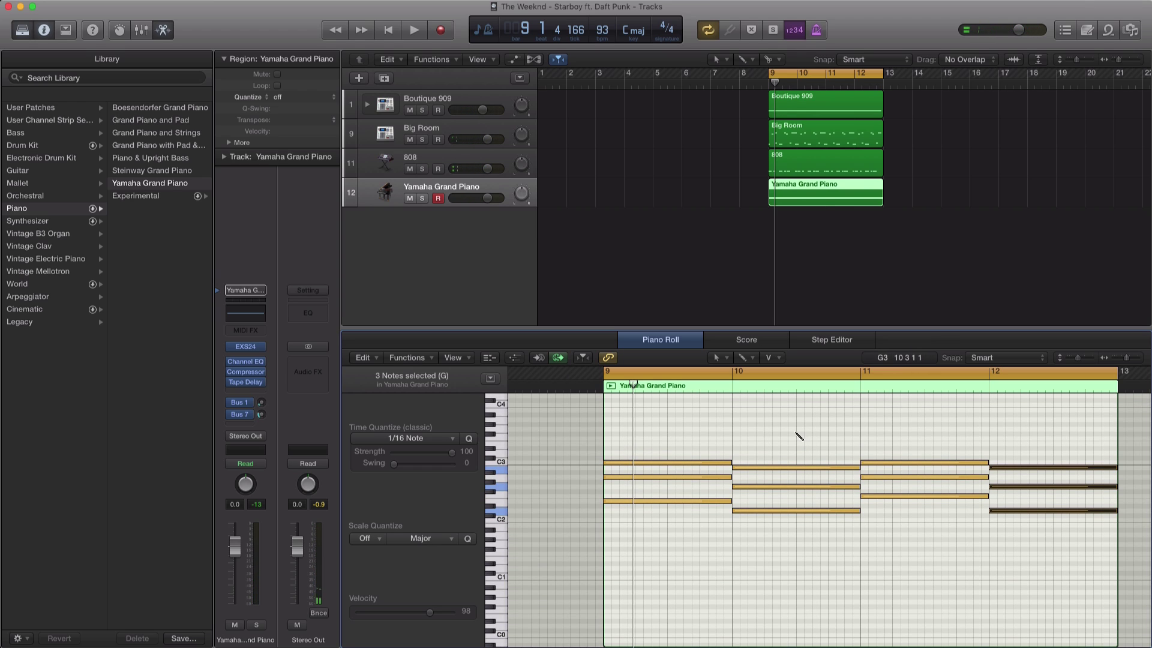
super+click(805, 428)
drag(823, 429, 820, 430)
drag(930, 431, 1090, 418)
scroll(844, 408, up, 2)
key(space)
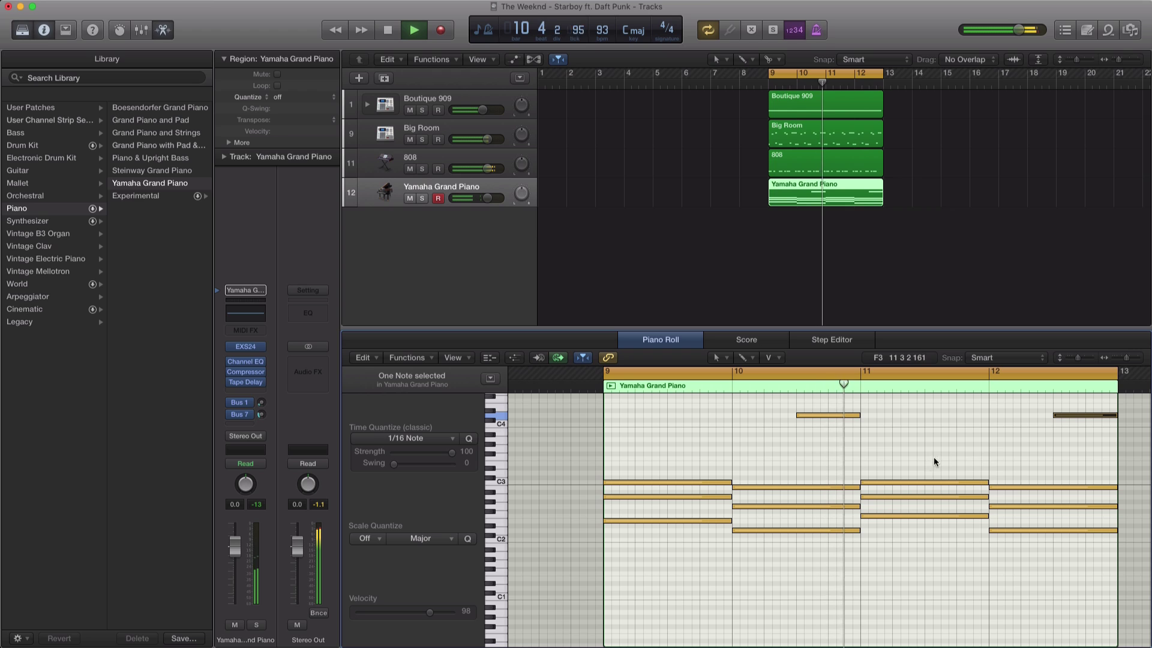
- Move the two half-bar D4 notes down an octave to D3 and play the loop
key(space)
drag(771, 428, 1067, 407)
drag(811, 417, 813, 473)
key(space)
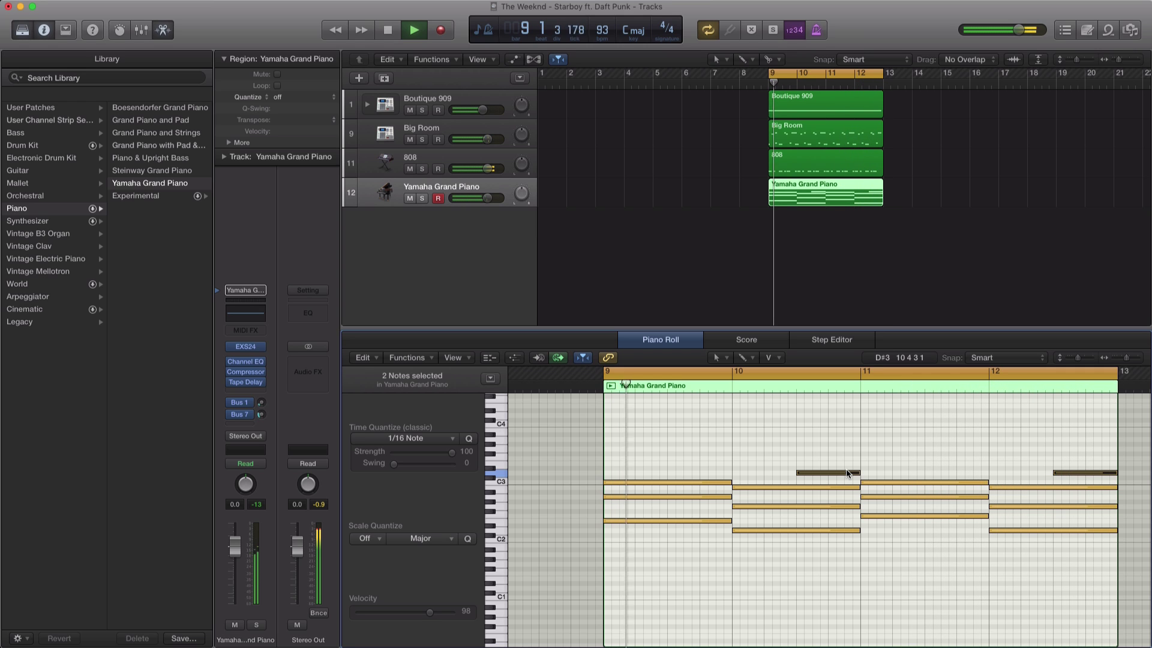
drag(430, 612, 418, 612)
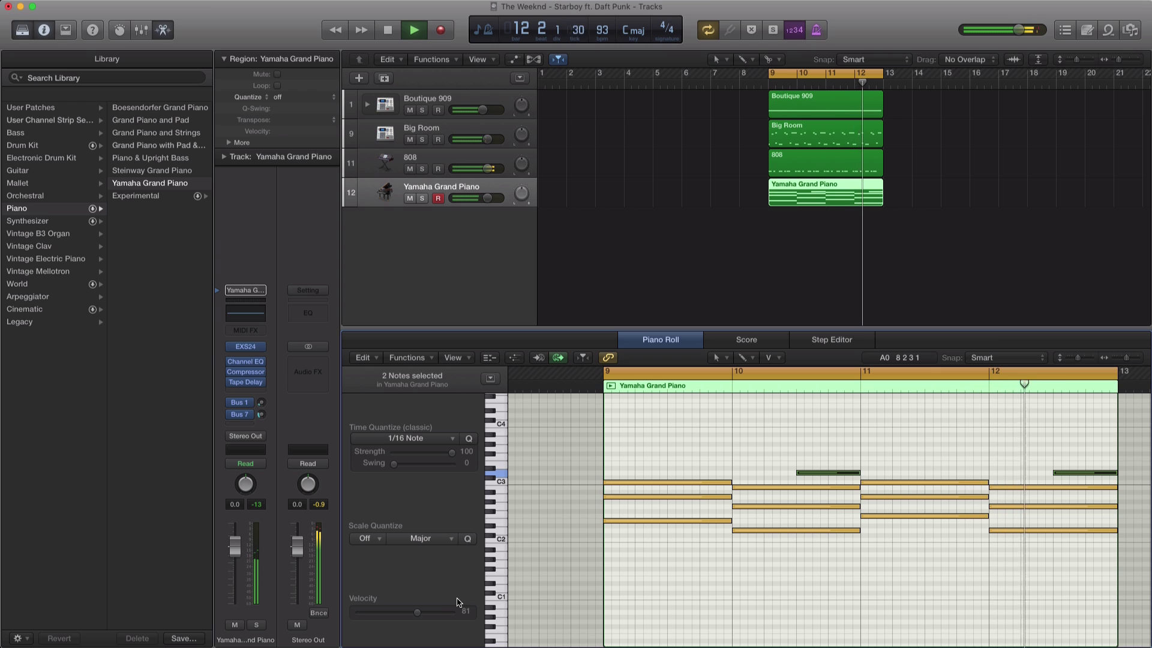
key(super+z)
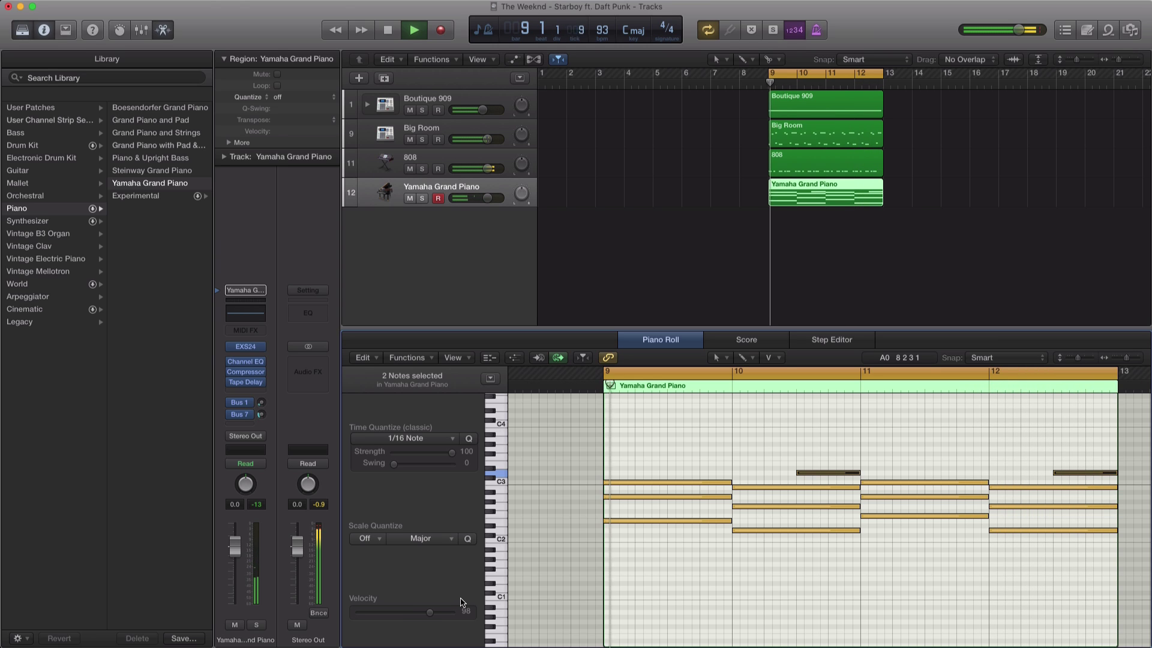
key(space)
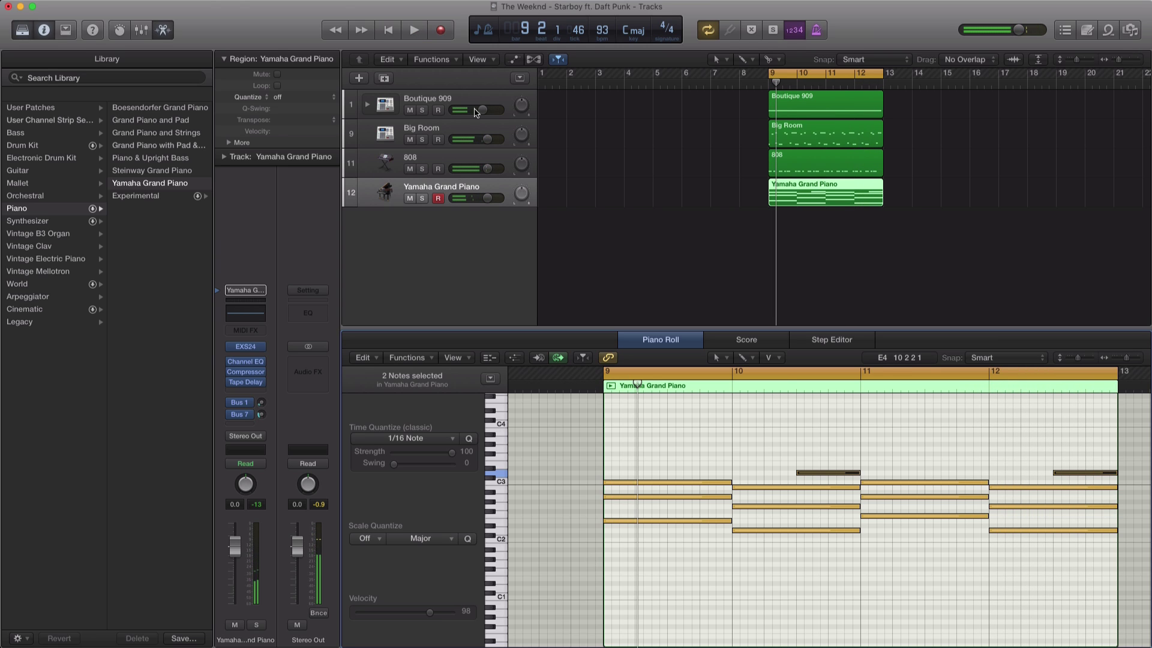
- Duplicate the Yamaha Grand Piano track and copy its four-bar region onto the new track
click(386, 79)
click(803, 208)
drag(803, 202, 800, 228)
- Mute the two half-bar D3 notes in the original piano region
click(800, 201)
drag(759, 410, 1085, 471)
key(ctrl+m)
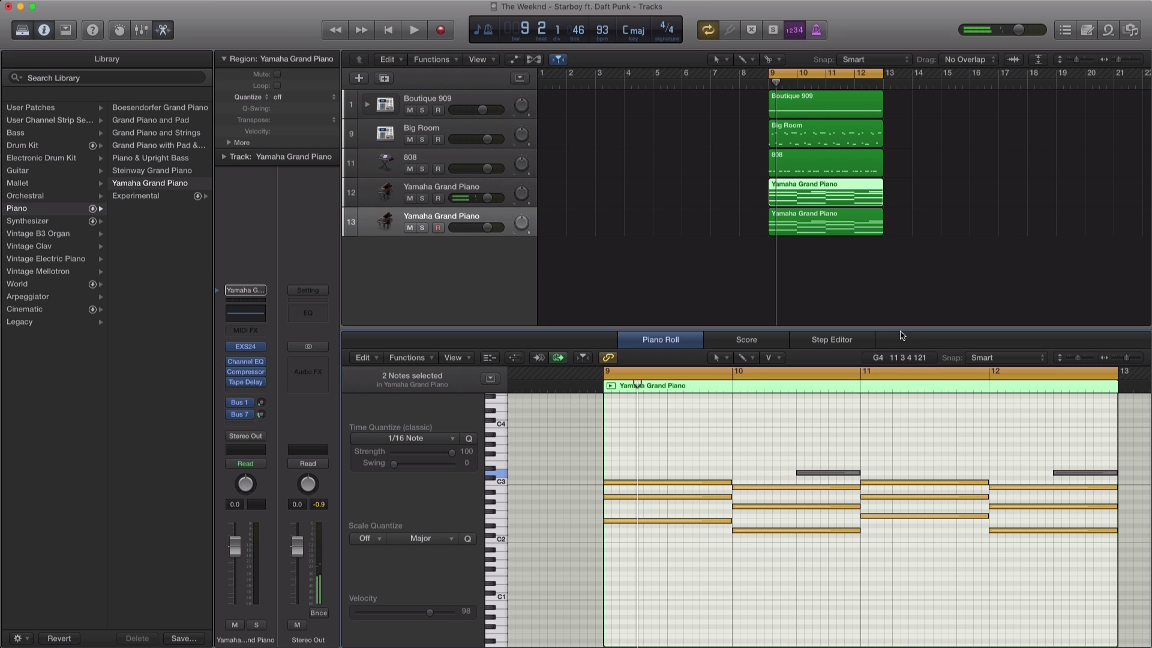
- Mute the twelve chord notes in the duplicated piano region, play the loop and adjust that track's pan
click(837, 227)
drag(1076, 612, 664, 486)
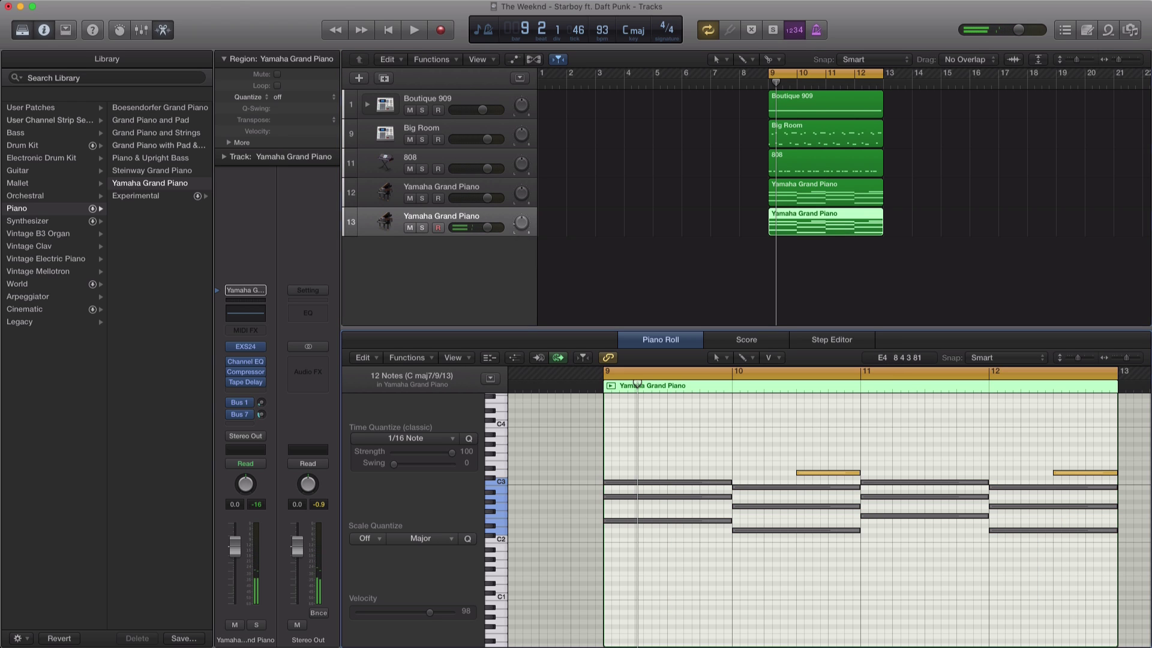
key(space)
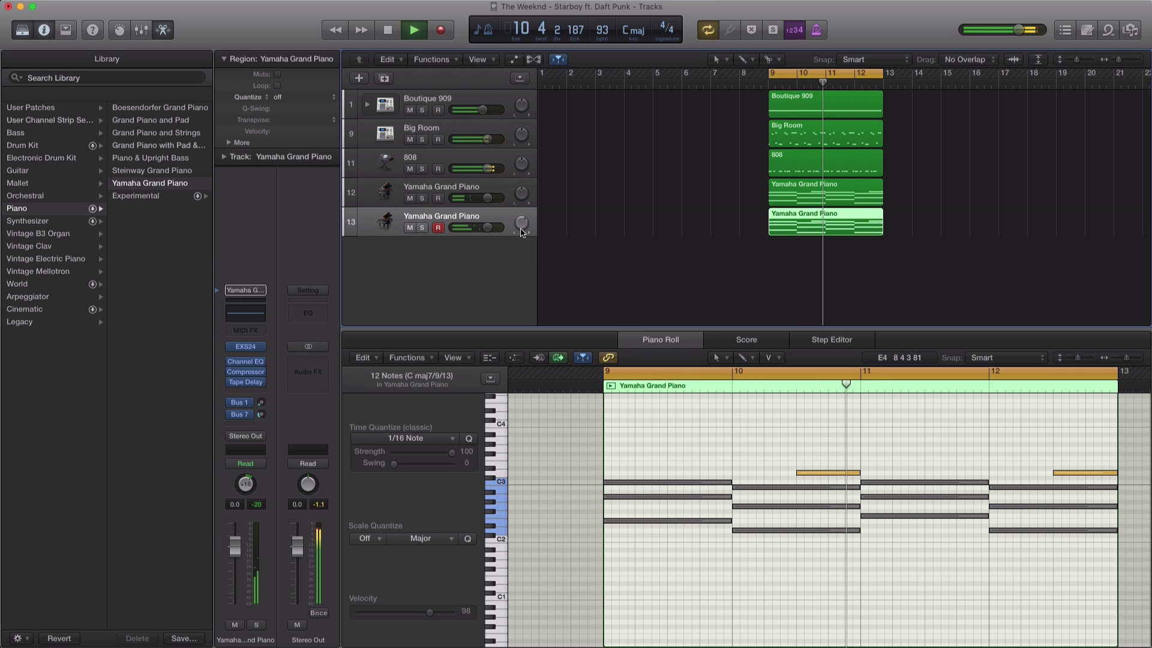
key(space)
- Solo the original Yamaha Grand Piano track and show its Smart Controls
click(442, 188)
click(422, 198)
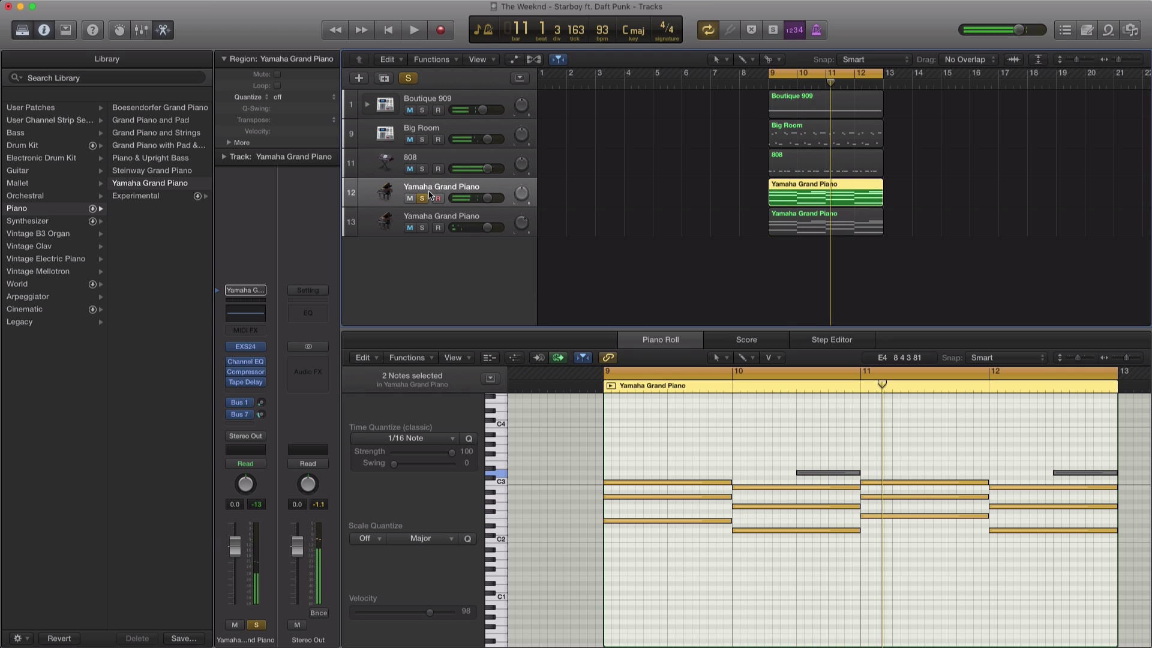
click(116, 31)
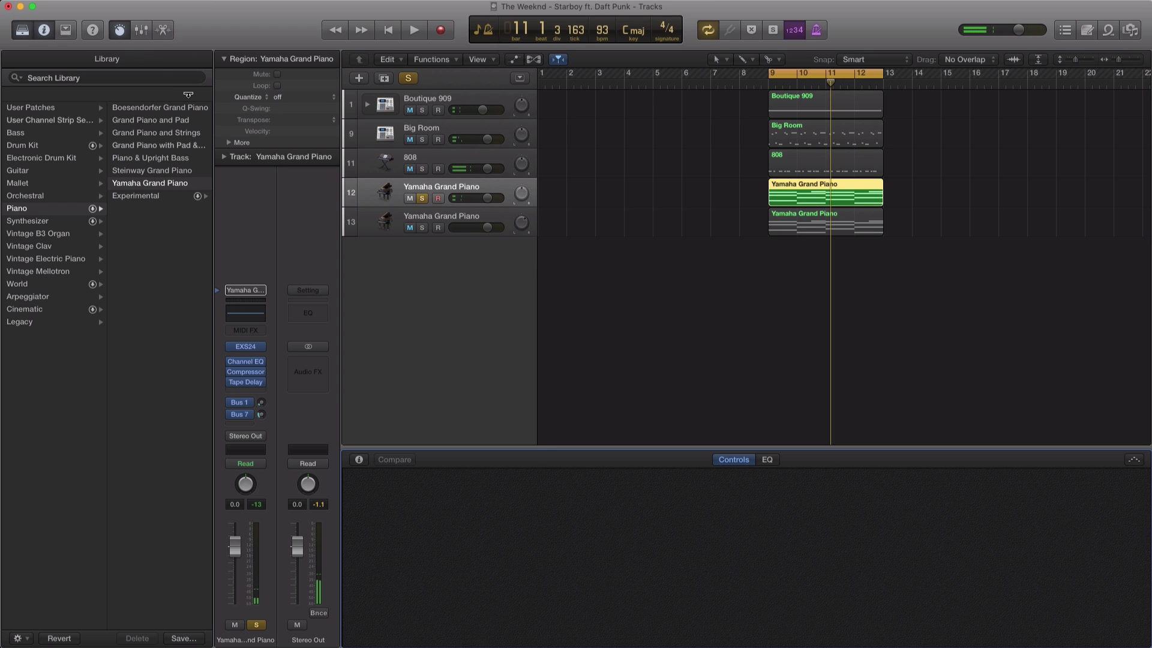
- Set the piano's Low tone to +1.5 dB and reduce its High tone while the soloed chords play
key(space)
drag(526, 561, 522, 603)
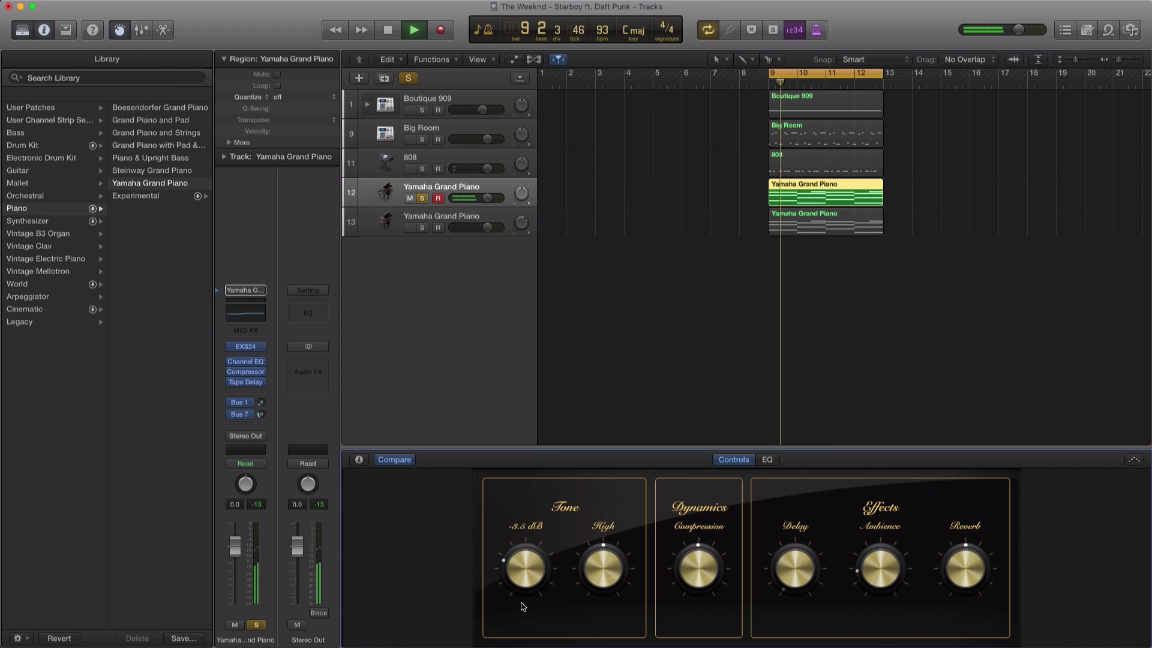
drag(604, 566, 596, 602)
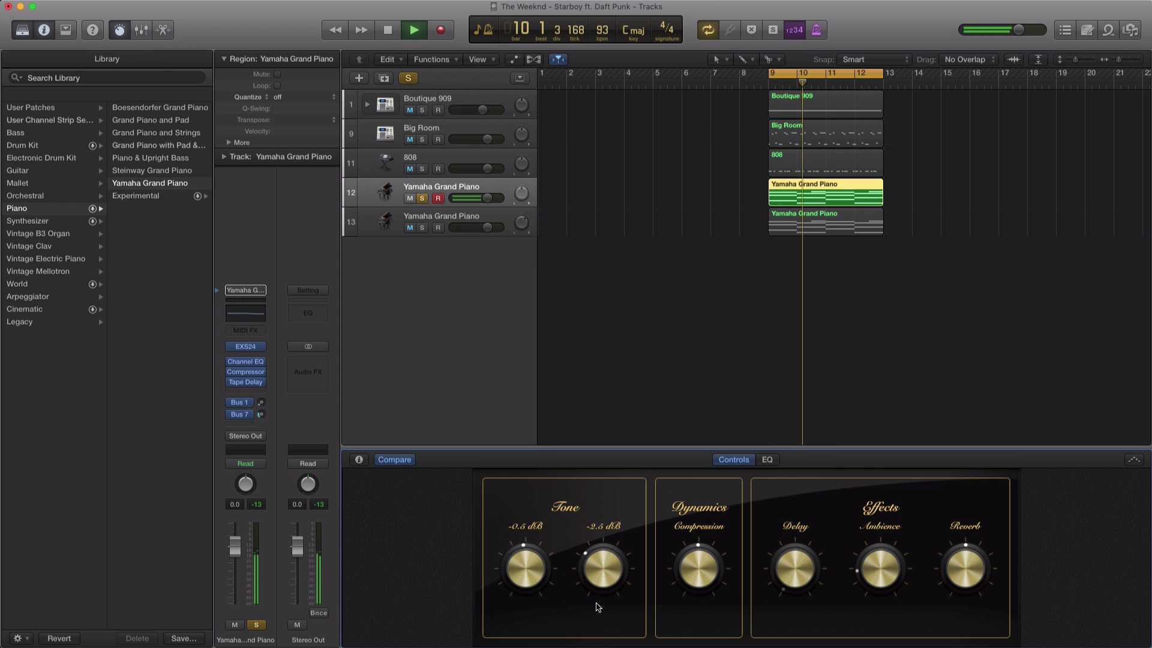
drag(525, 553, 527, 560)
- Raise the soloed piano's Compression, set its Reverb to -9.5 dB and set its Delay to 5 %
key(space)
key(space)
drag(696, 564, 681, 531)
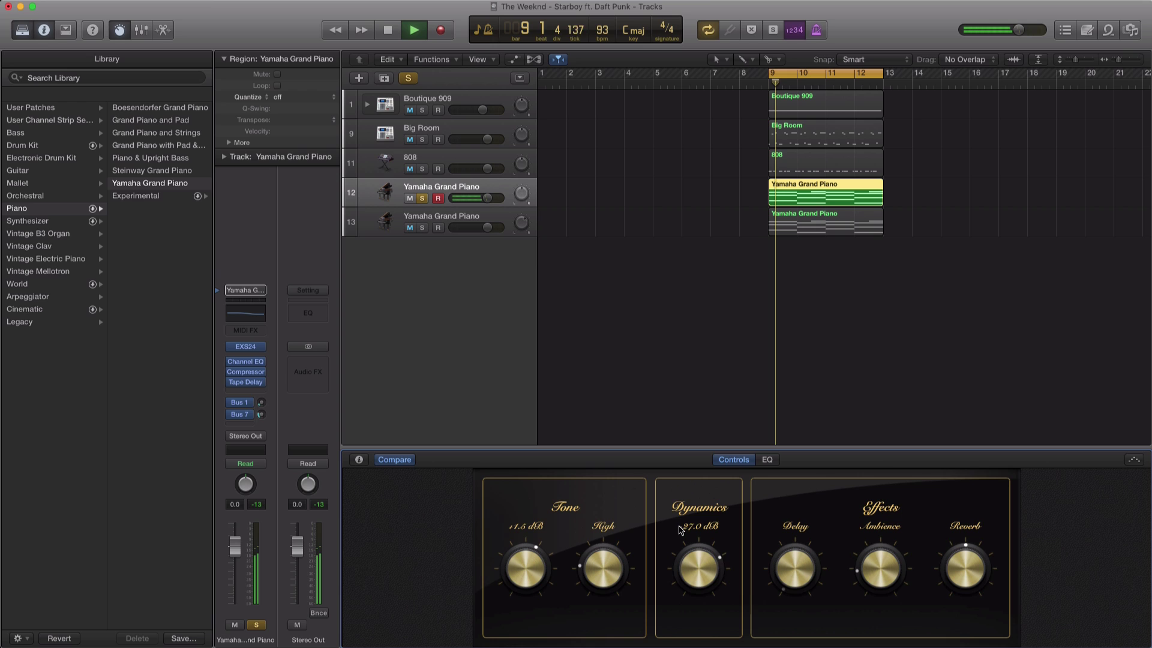
drag(987, 564, 966, 555)
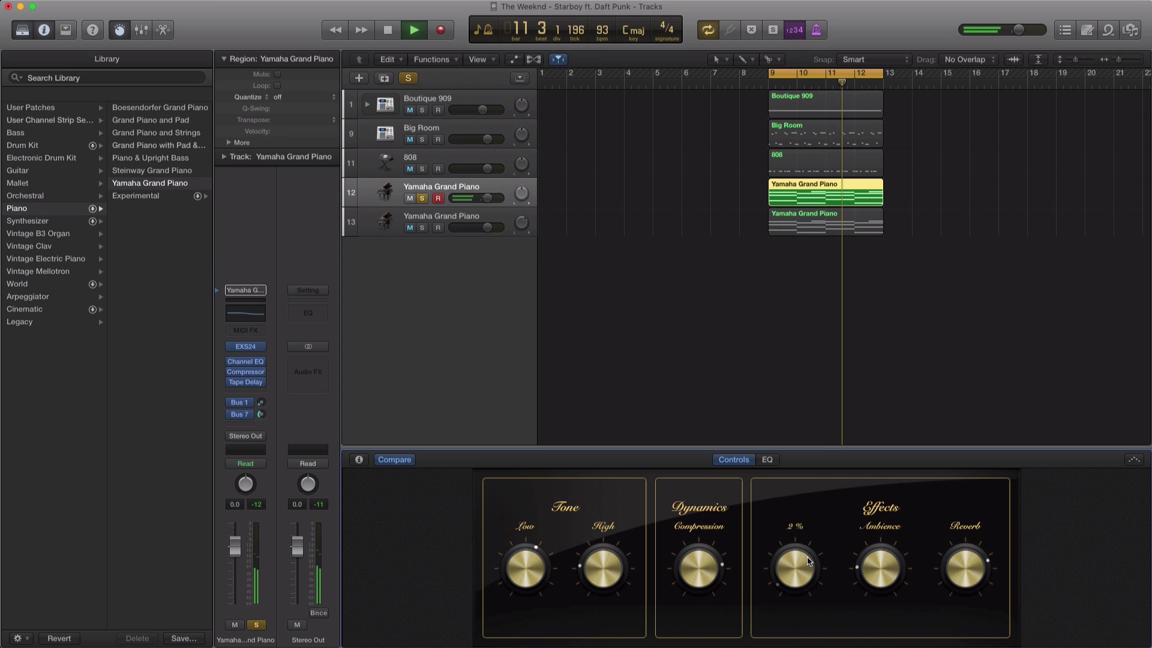
drag(792, 557, 791, 565)
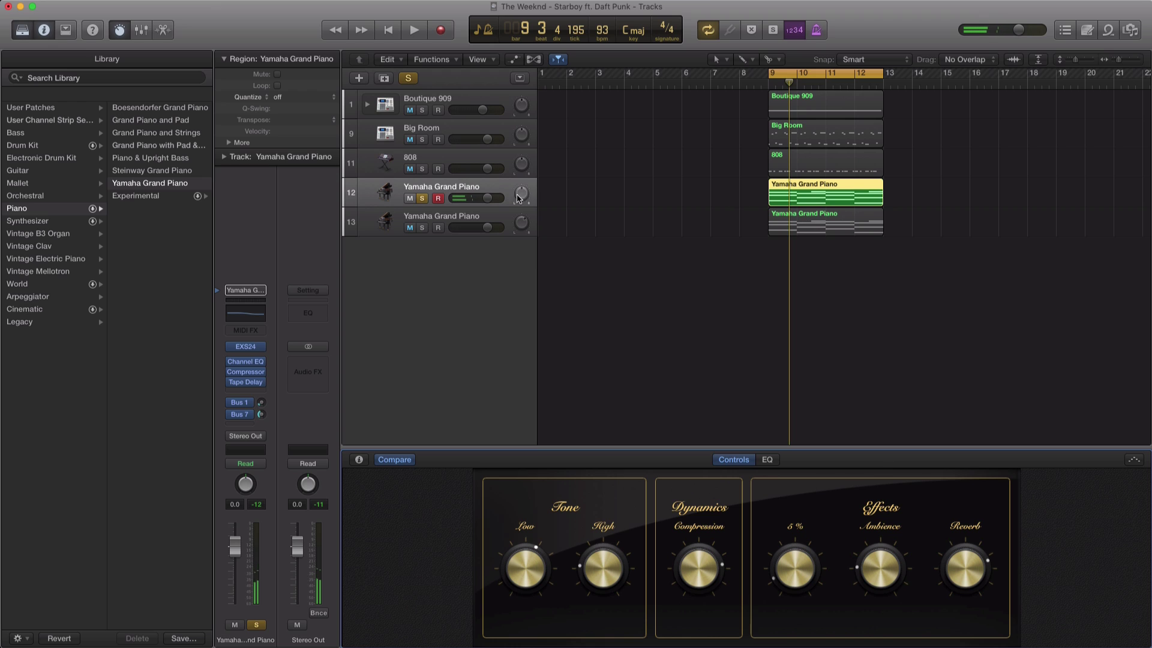
- Duplicate the adjusted Yamaha Grand Piano track, move the lower piano region onto the copy and delete the emptied old duplicate track
click(387, 81)
drag(822, 248, 817, 222)
click(477, 248)
key(Delete)
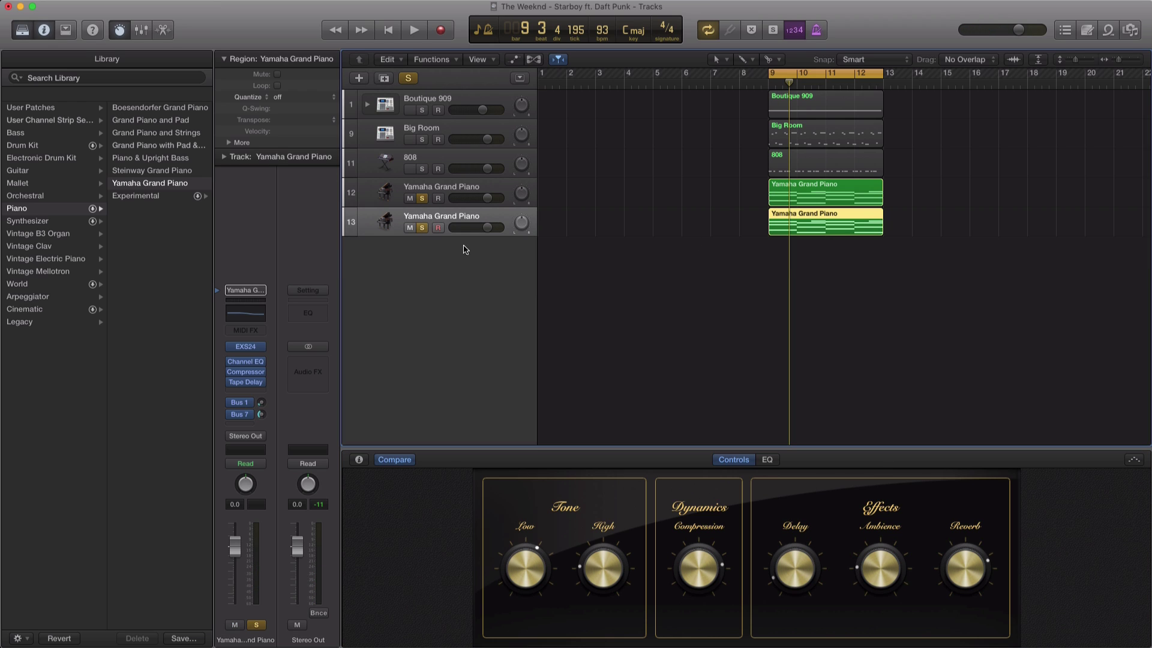
- Unsolo the piano tracks and lower the second Yamaha Grand Piano track to -2.0 dB while the full loop plays
click(423, 228)
key(space)
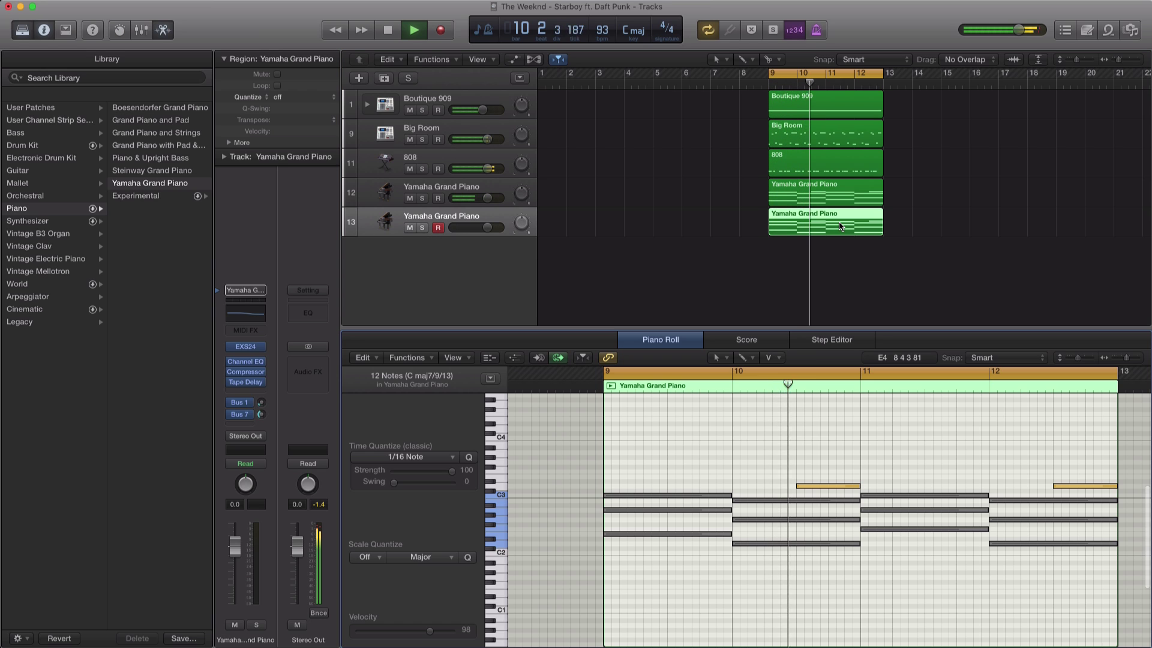
double_click(840, 227)
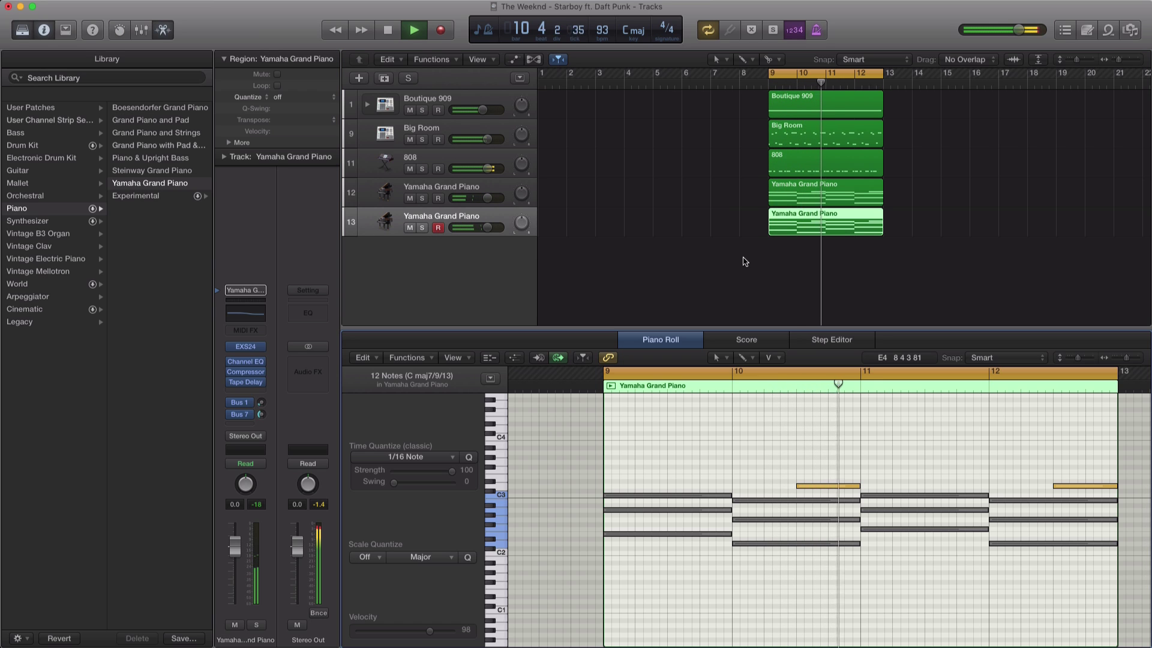
drag(487, 228, 521, 225)
click(520, 227)
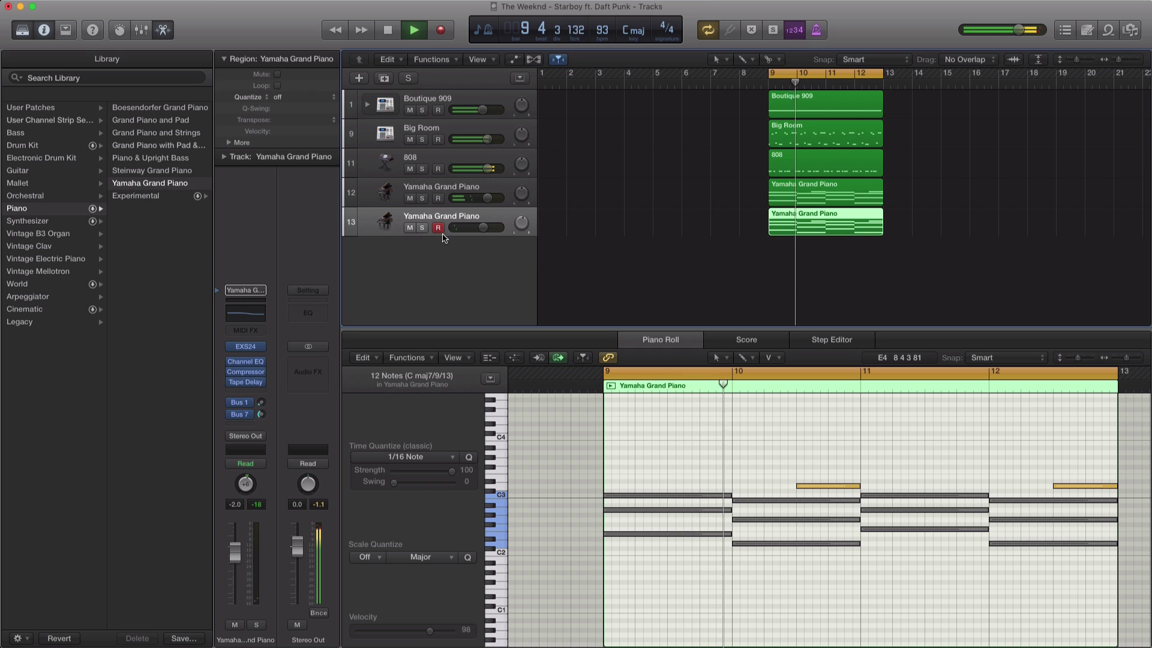
- Set the first Yamaha Grand Piano track's volume to -0.7 dB and stop playback
shift+click(486, 205)
drag(486, 206, 489, 200)
click(485, 205)
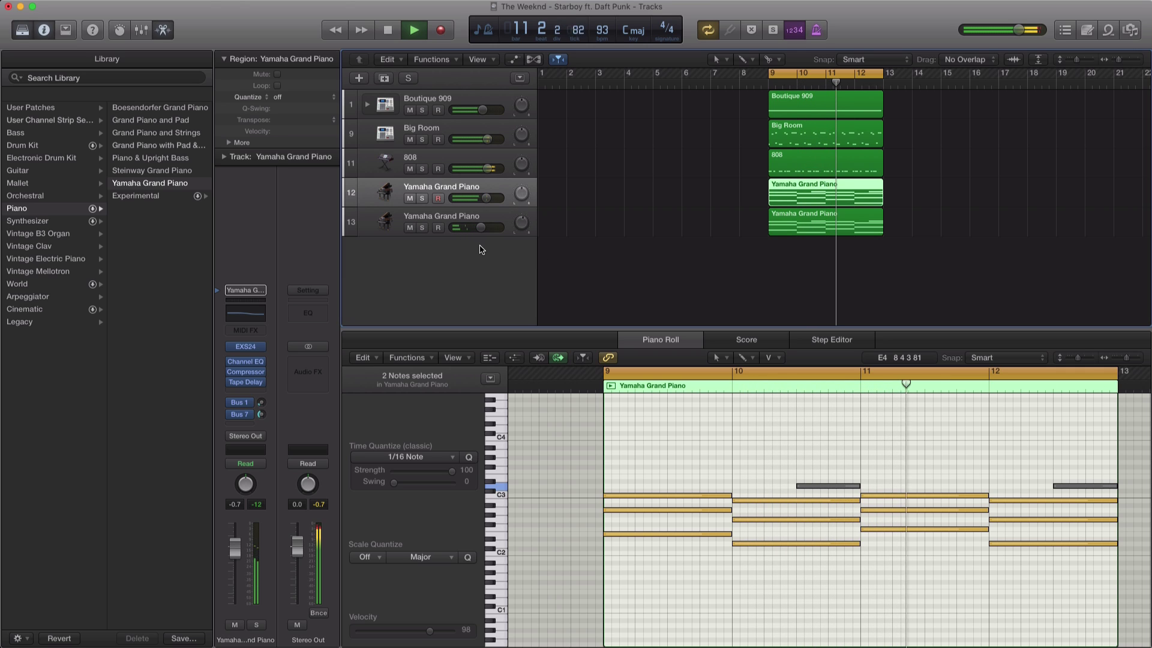
key(space)
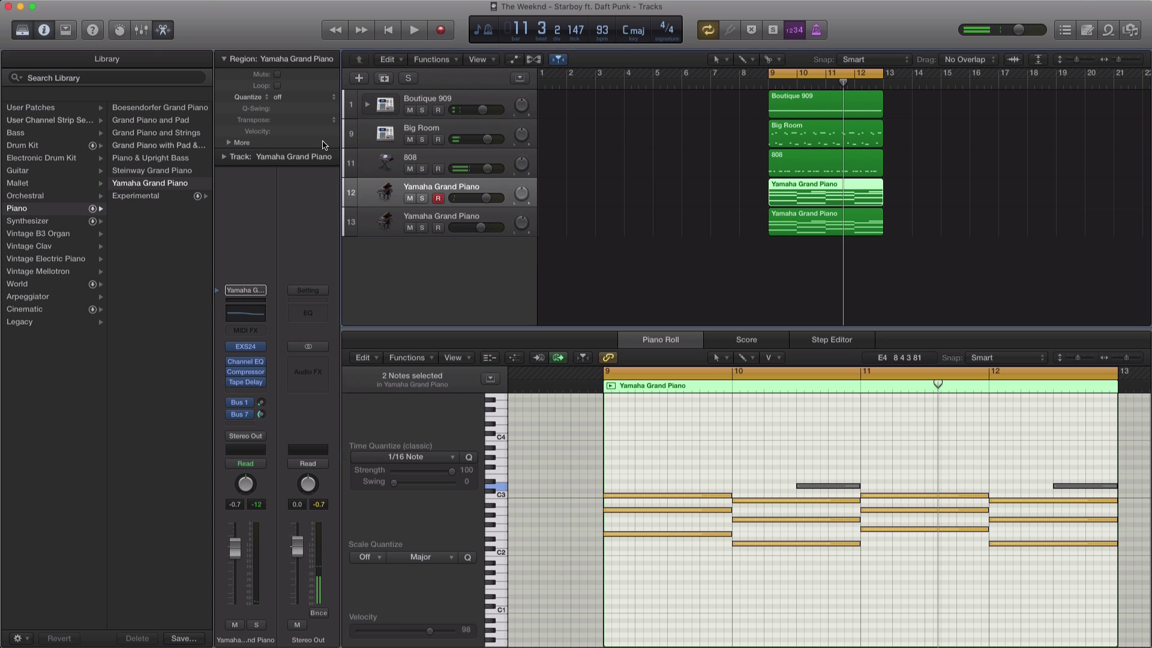
- Reduce the first piano's Low and High tone and fine-tune its Ambience to -29.4 dB and its Compression during playback
key(b)
key(space)
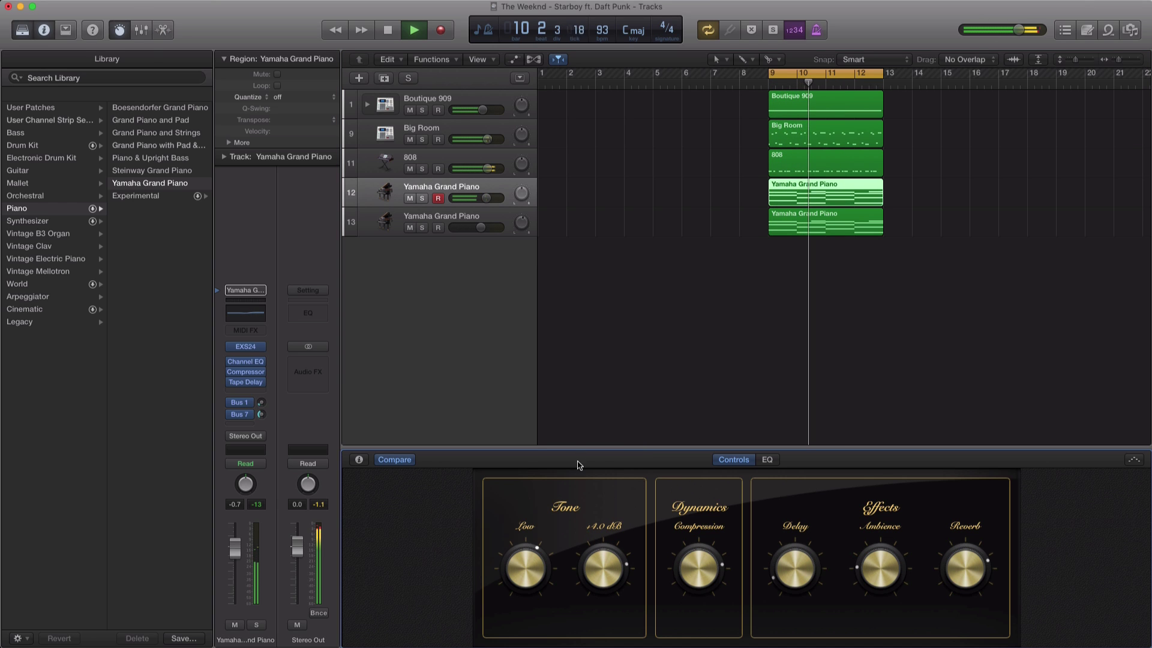
mouse_move(527, 568)
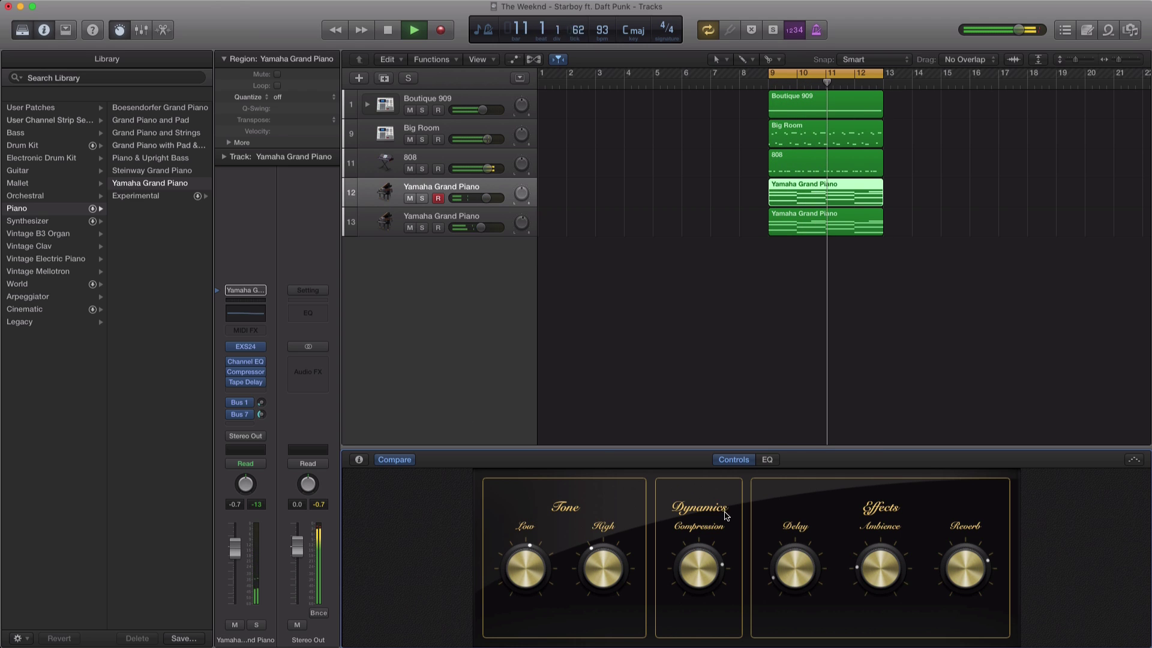
drag(895, 572, 895, 569)
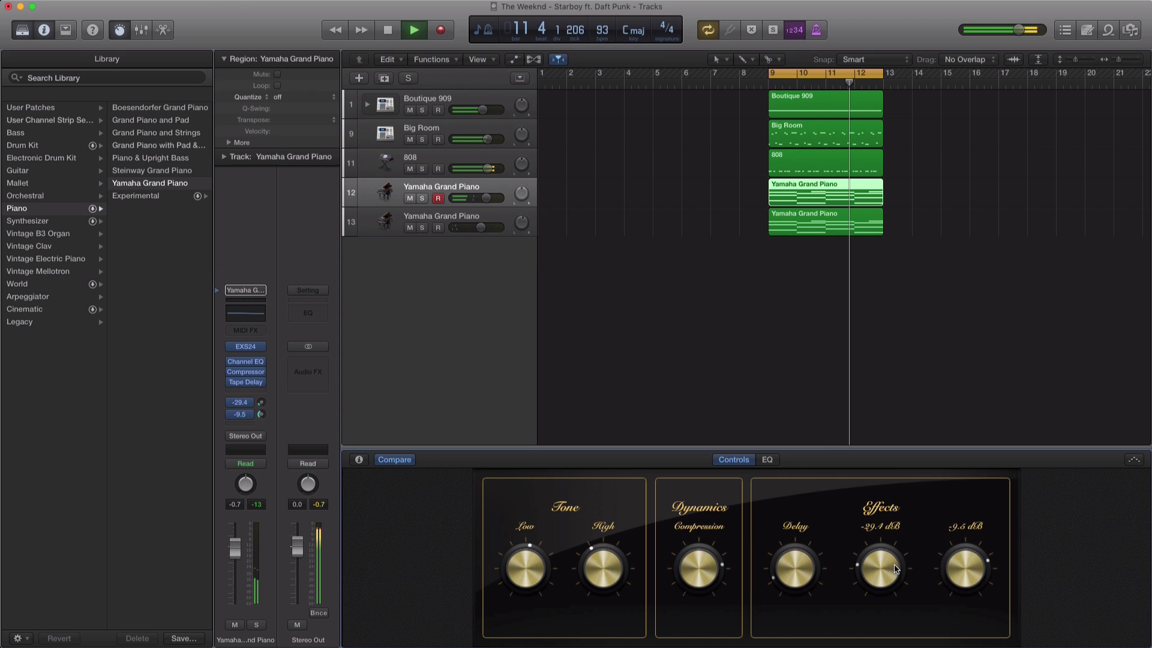
drag(689, 565, 698, 550)
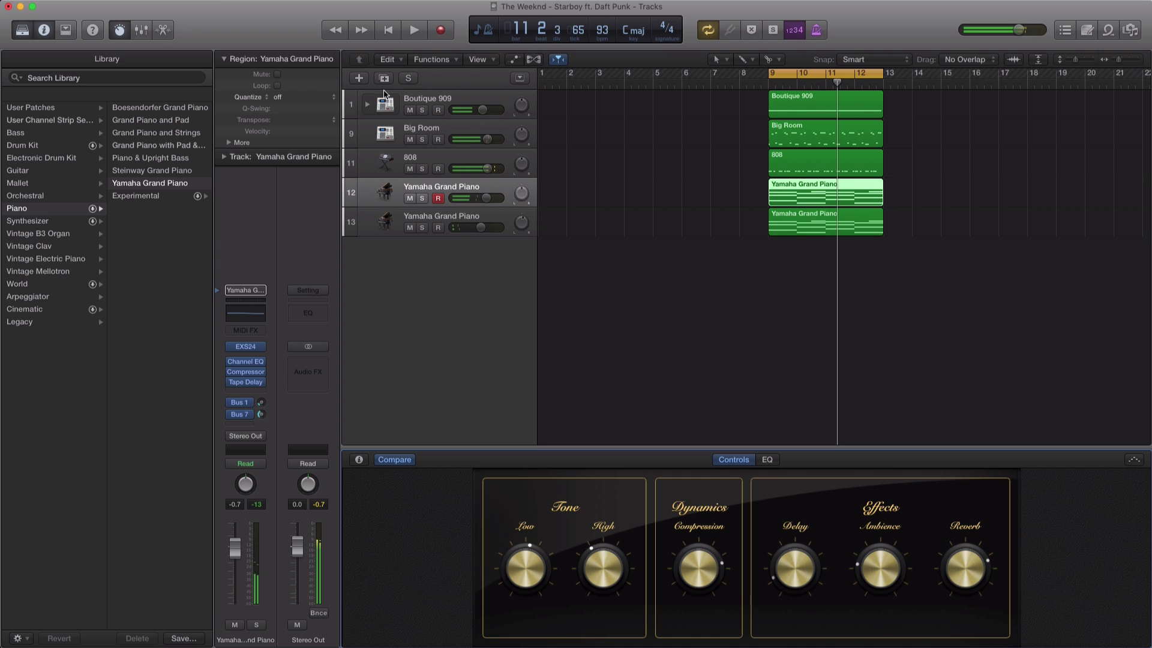
- Move the second piano region onto a fresh duplicate of the retuned piano track, delete the emptied track and play the loop
mouse_move(798, 228)
mouse_down()
mouse_move(800, 258)
mouse_move(801, 231)
mouse_up()
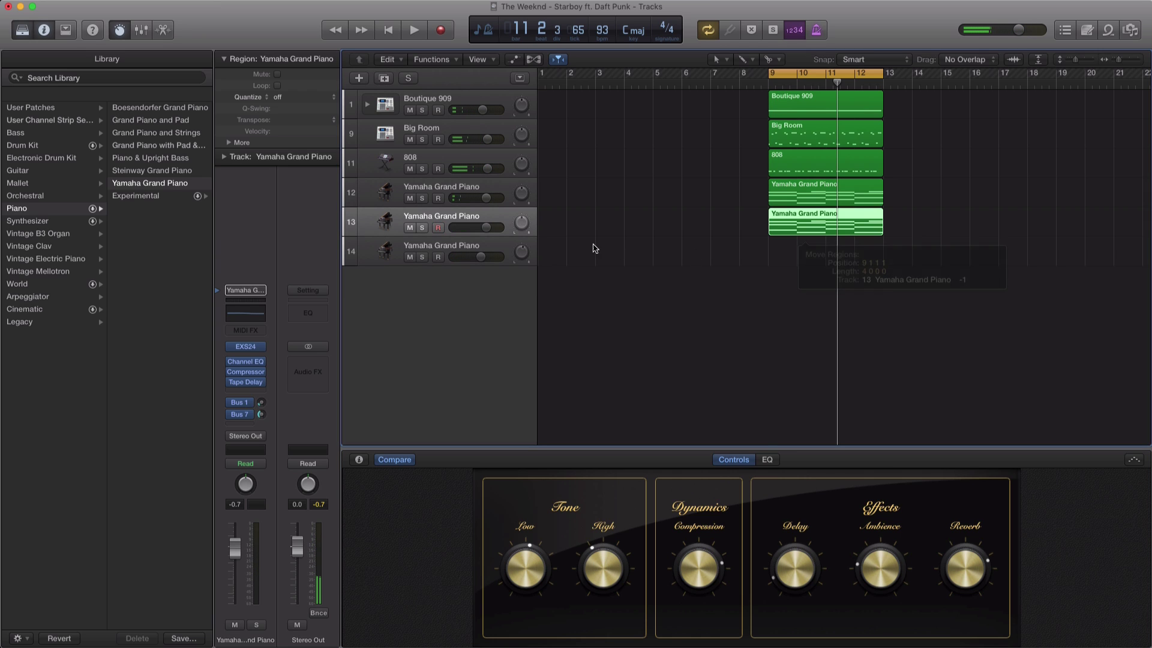
click(488, 250)
key(Delete)
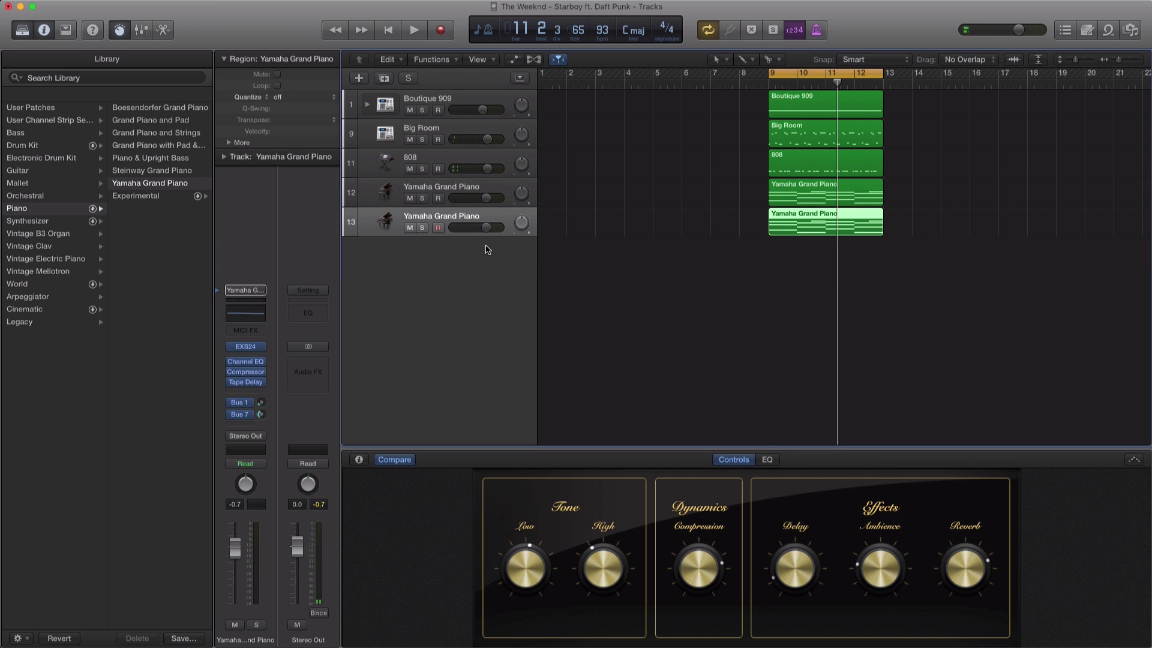
key(space)
- Create a new software instrument track and load Alchemy in stereo as its instrument
click(360, 78)
click(728, 190)
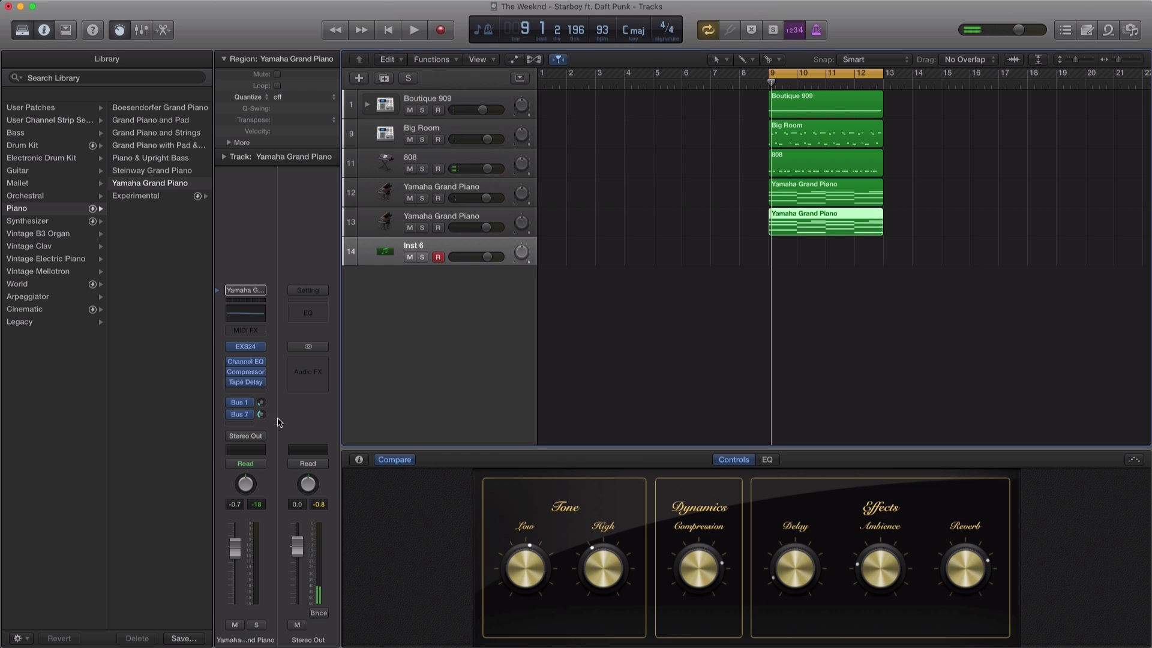
click(251, 387)
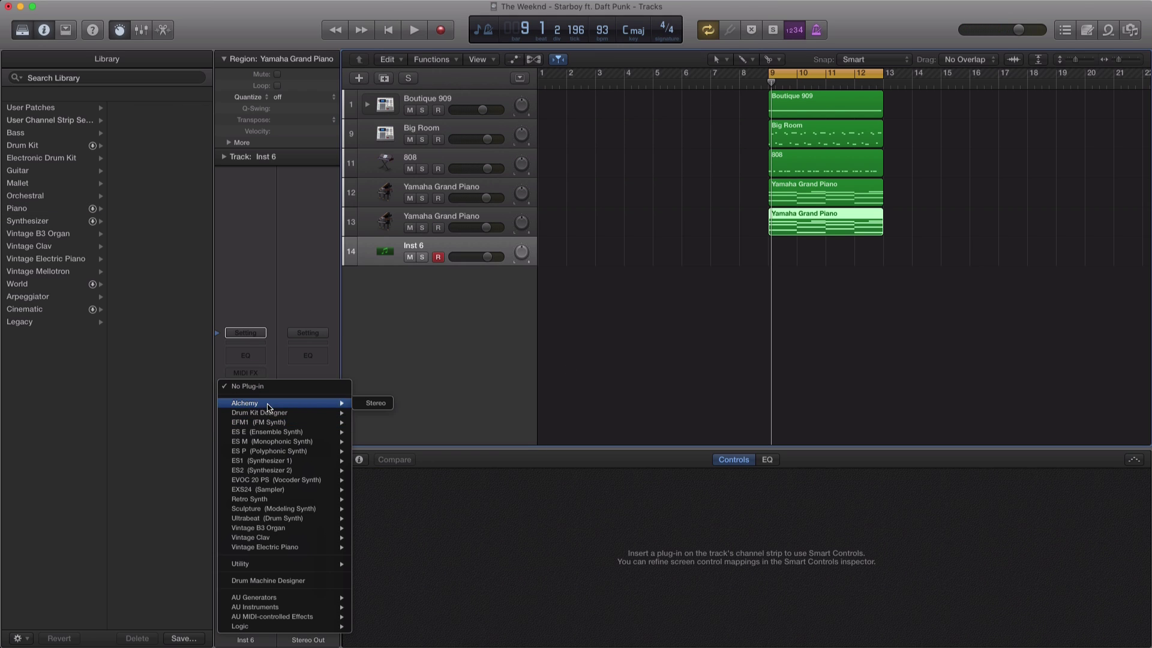
click(377, 404)
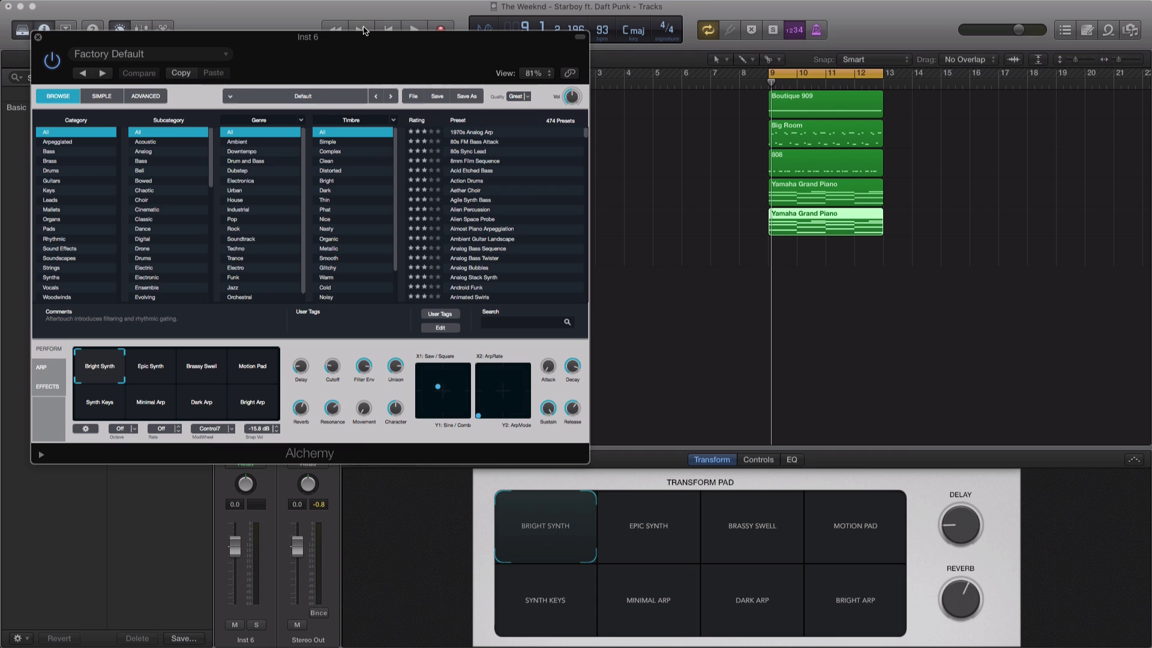
- Load Alchemy's Aether Choir preset from the Soundscapes category and copy the second piano region onto the new track
drag(348, 54, 506, 76)
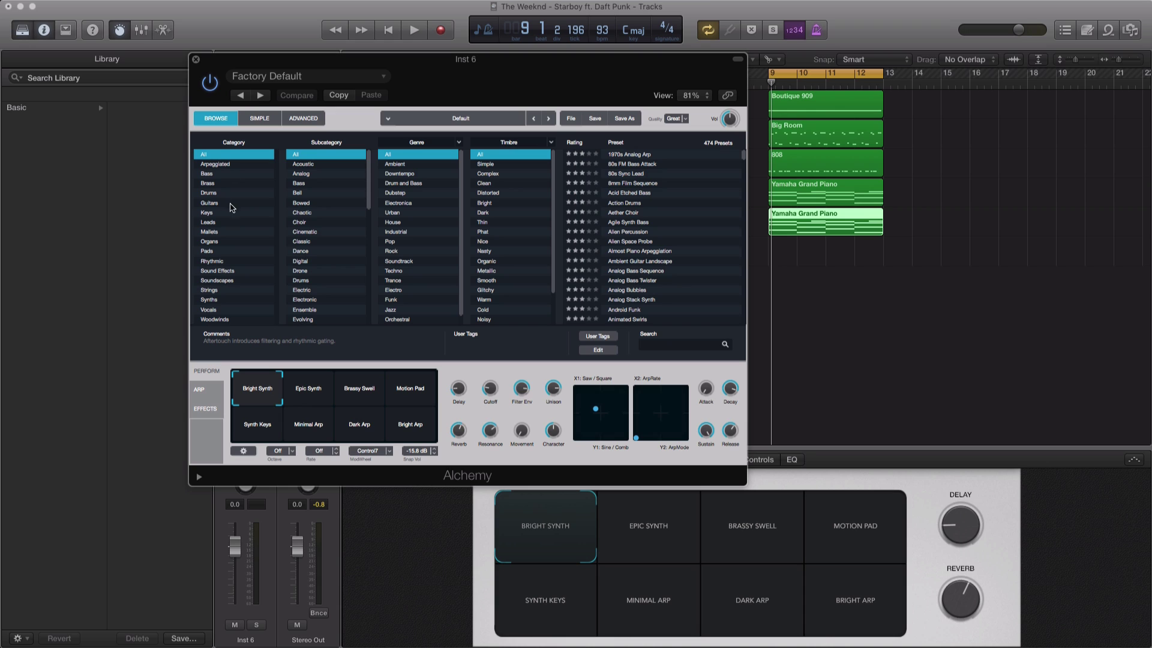
click(230, 282)
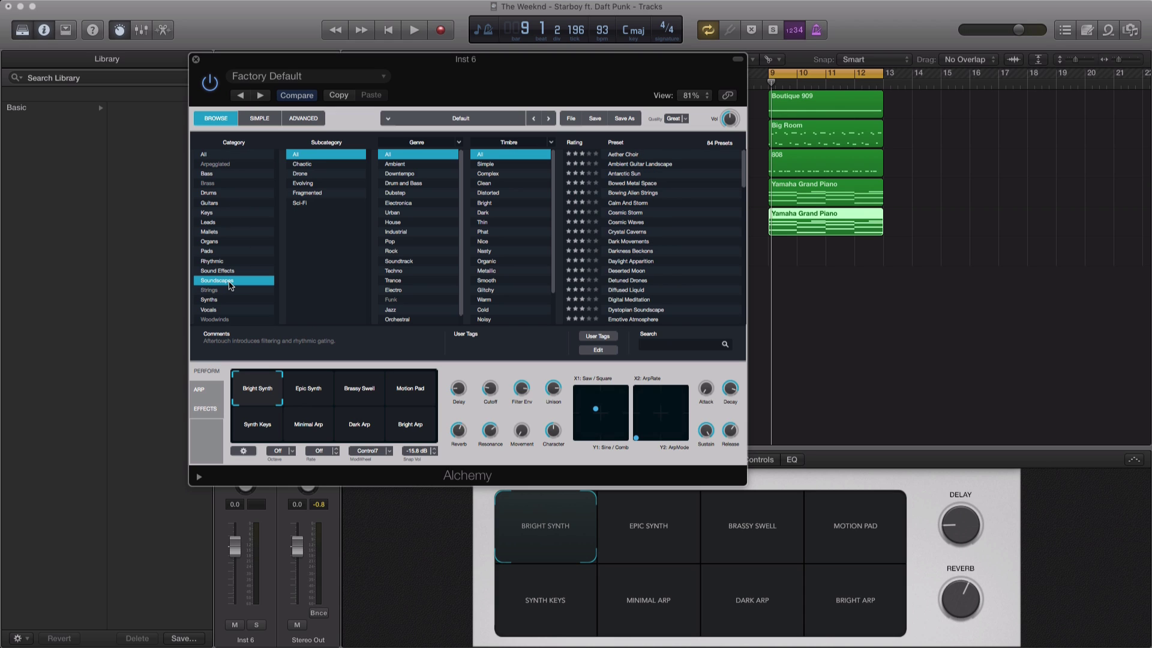
click(627, 156)
drag(570, 81, 423, 110)
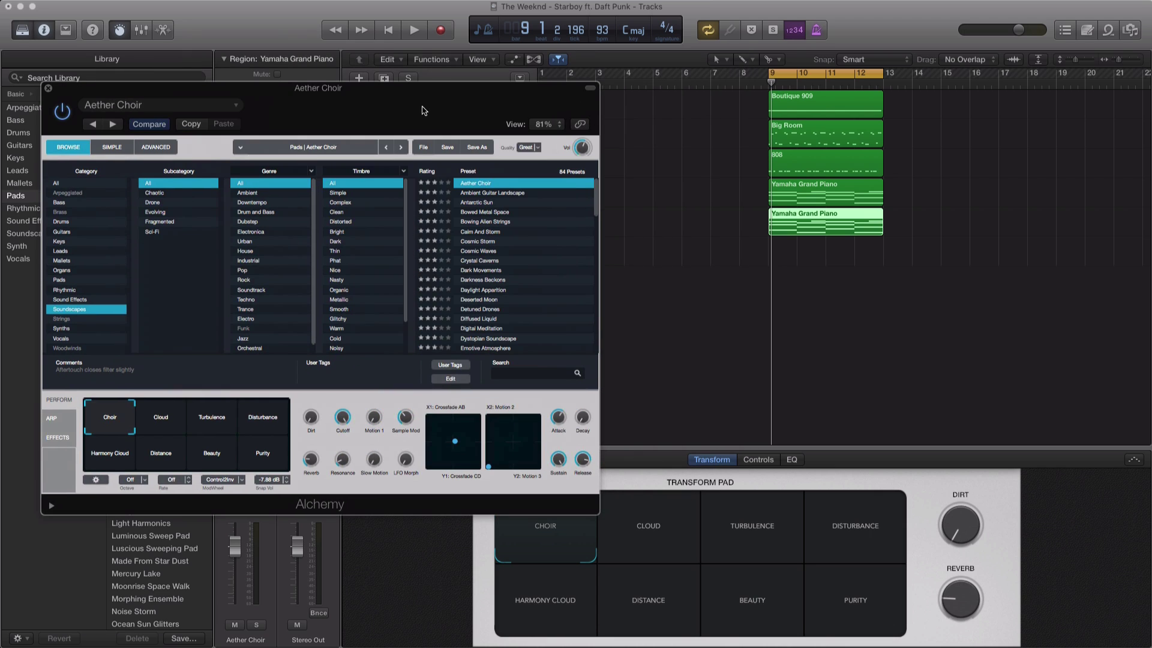
drag(807, 251, 807, 252)
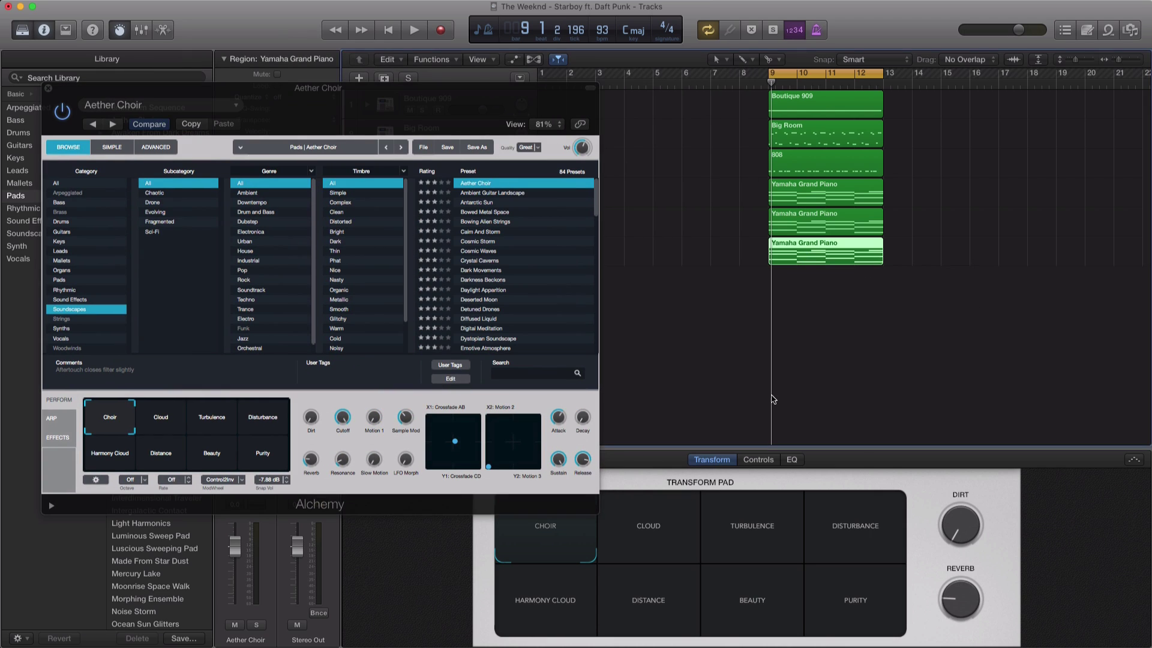
- Delete all notes except the first-bar chord in the copied region and stretch its three notes across all four bars
double_click(807, 252)
drag(796, 442, 1085, 573)
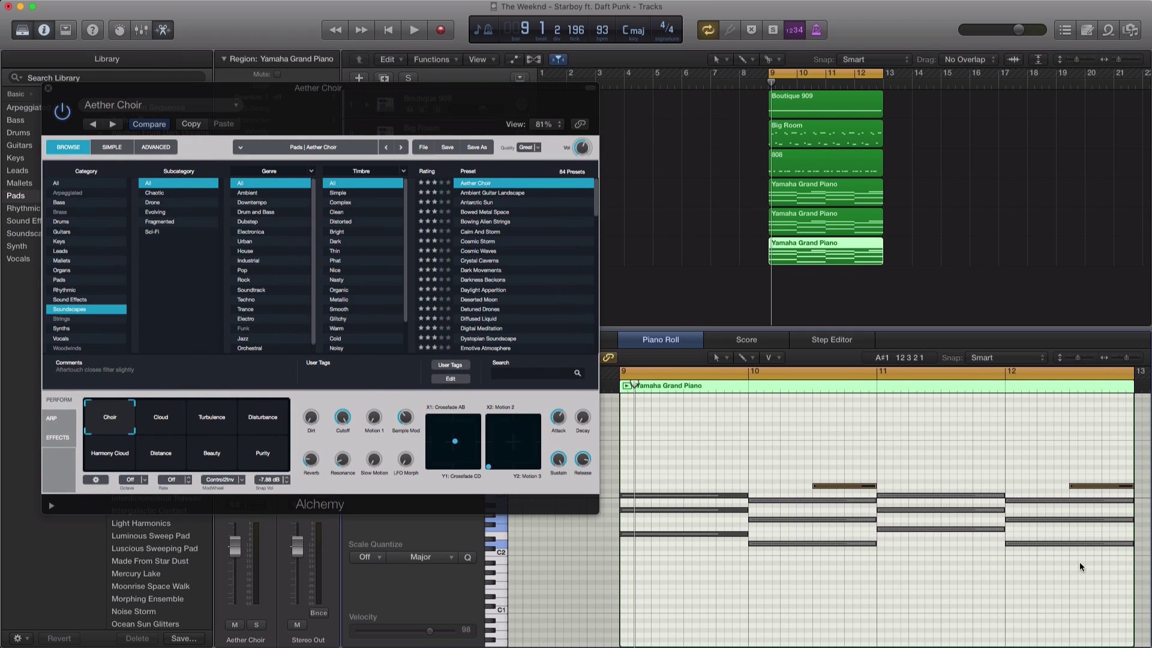
key(BackSpace)
drag(810, 562, 1132, 504)
drag(1016, 561, 950, 448)
click(950, 449)
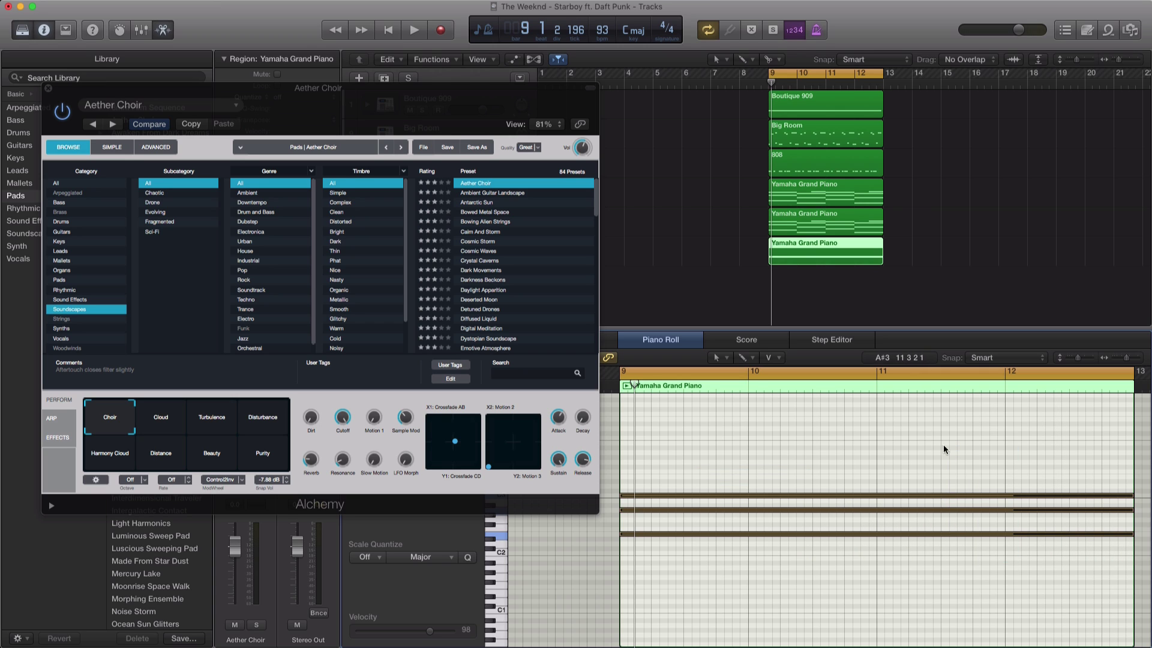
- Play the loop, close the Alchemy window and set the Aether Choir track's volume to -9.6 dB
key(space)
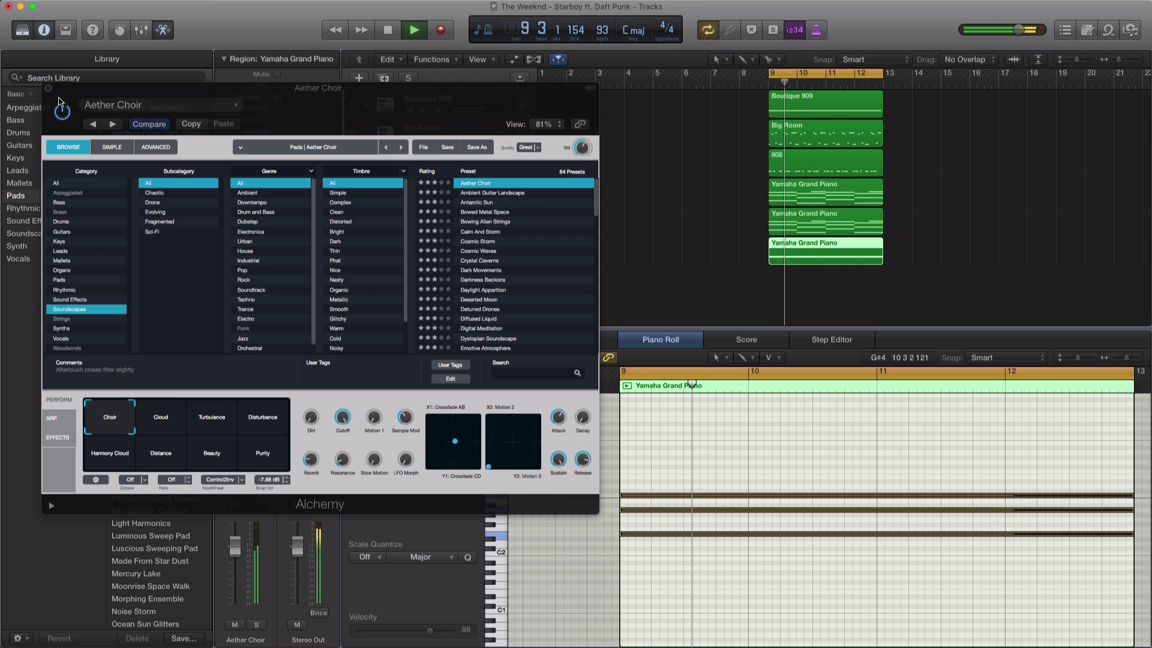
click(48, 89)
click(481, 256)
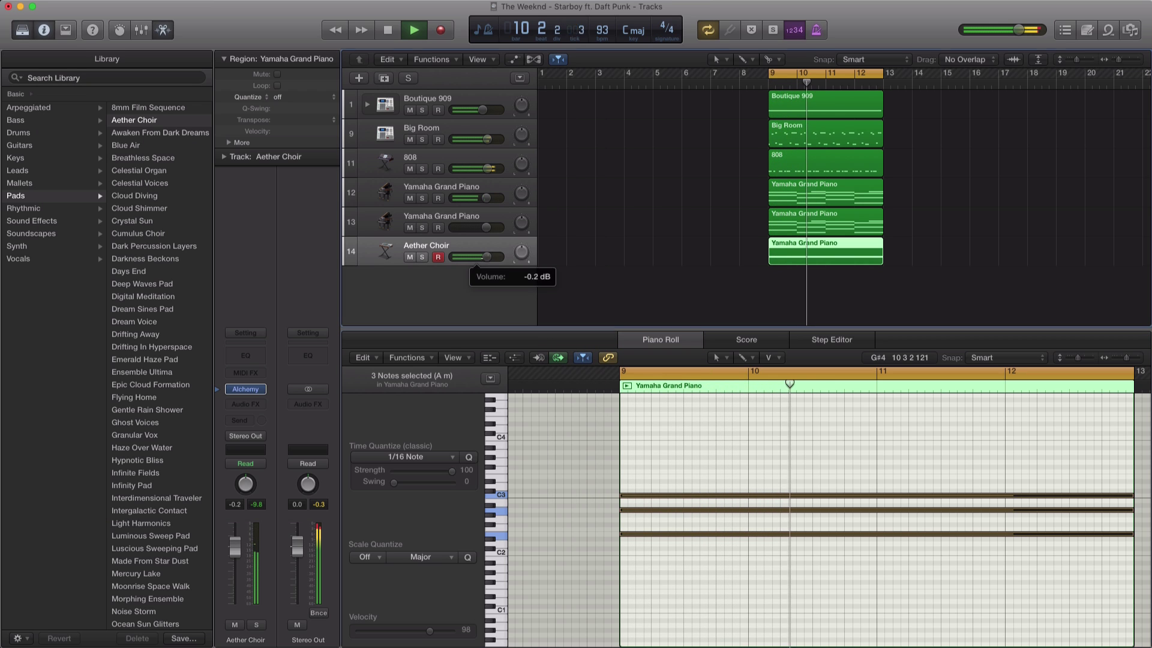
drag(482, 257, 471, 257)
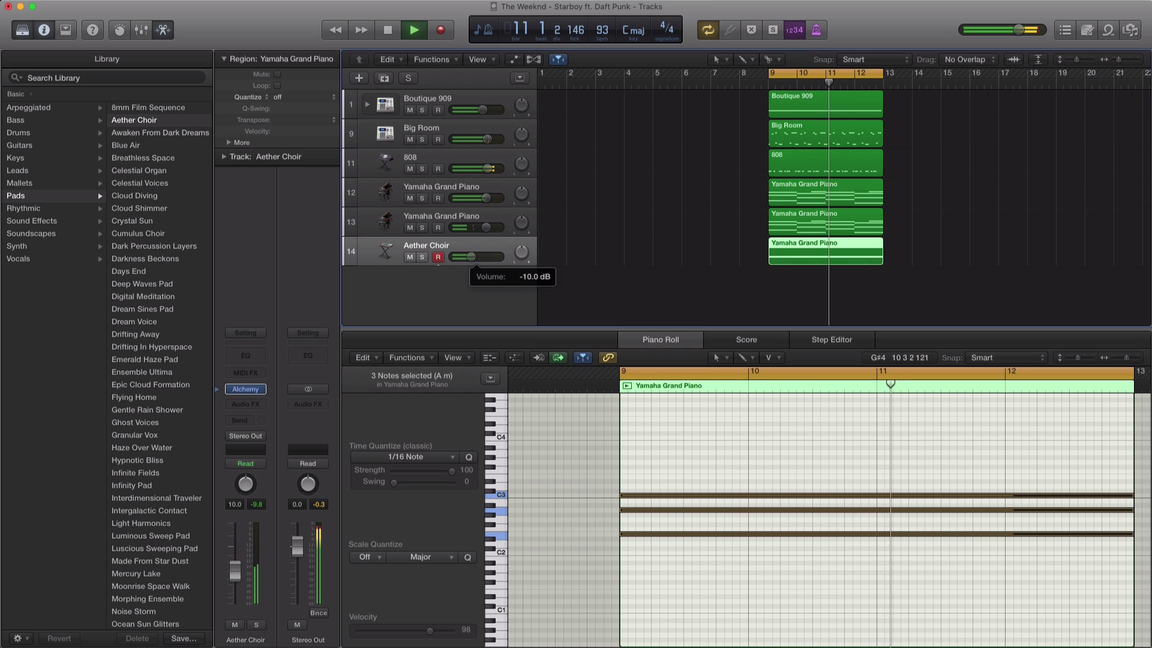
key(space)
key(space)
drag(472, 257, 470, 261)
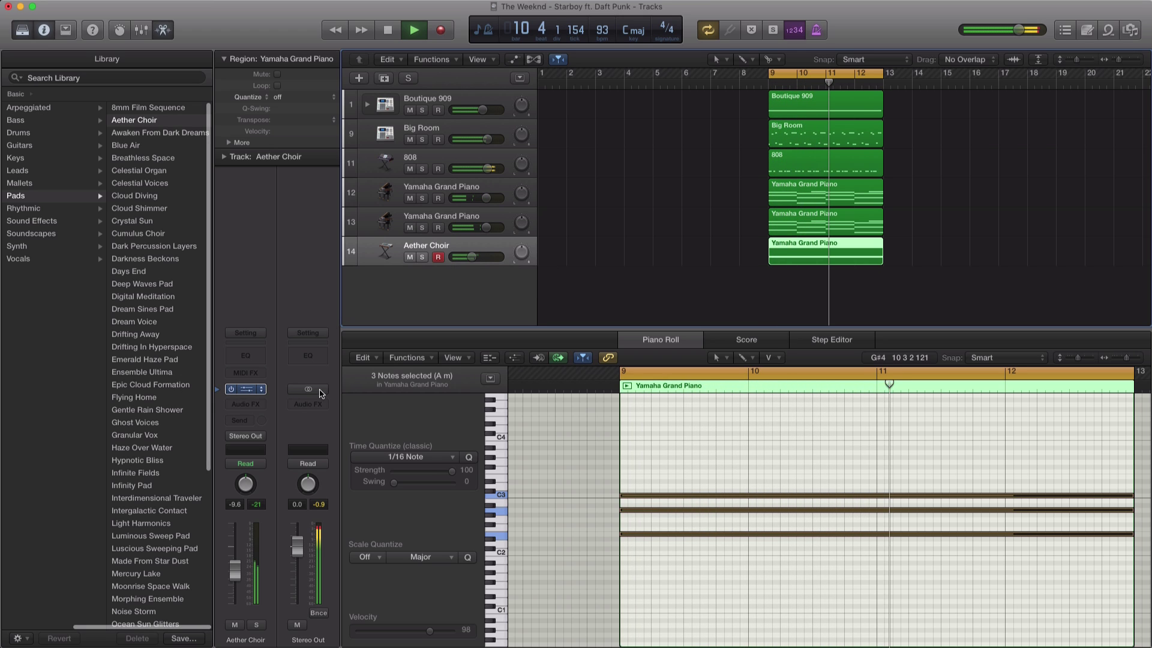
- Try Alchemy's Ambient Guitar Landscape preset on the pad track in the loop, then reselect Aether Choir
key(space)
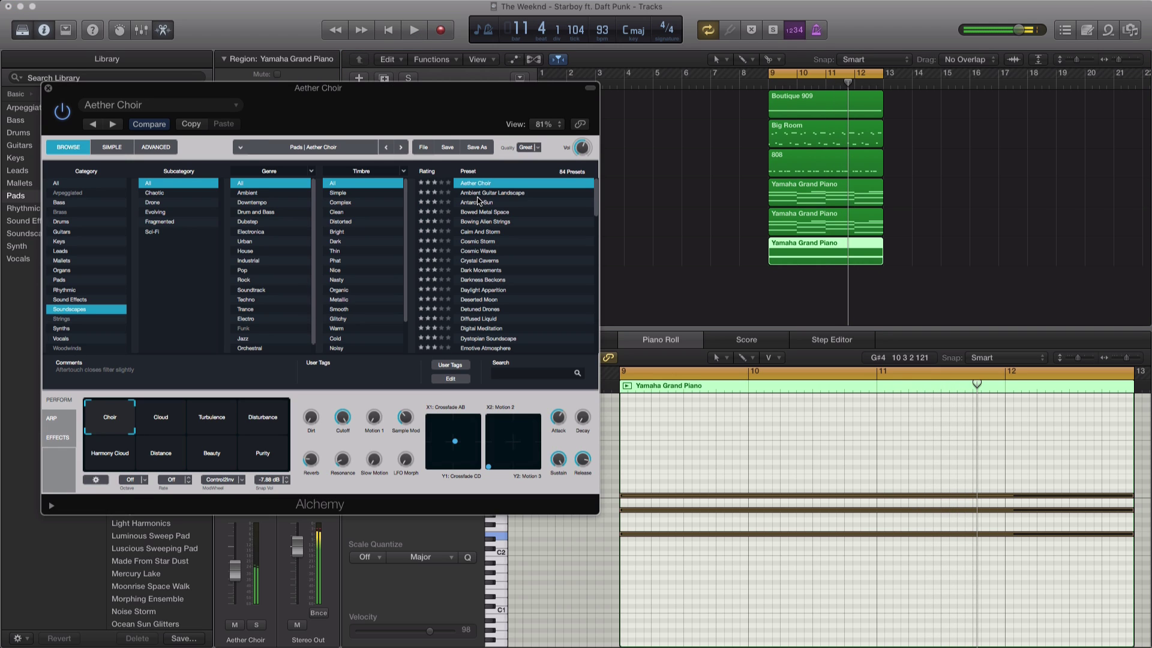
click(478, 196)
key(space)
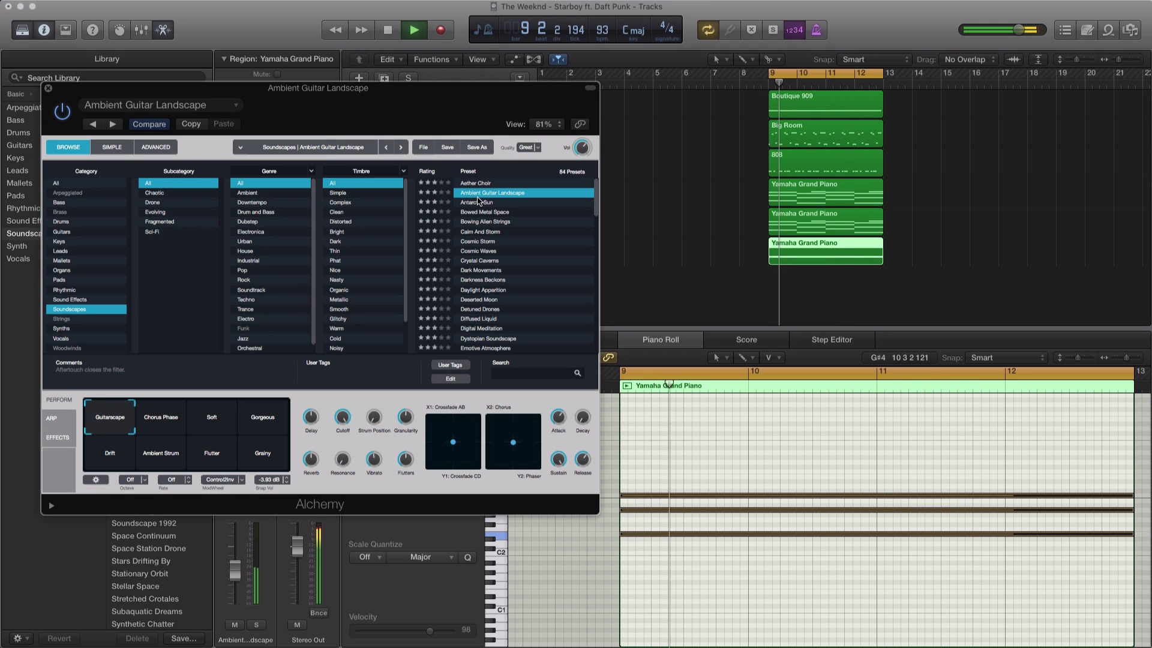
mouse_move(299, 461)
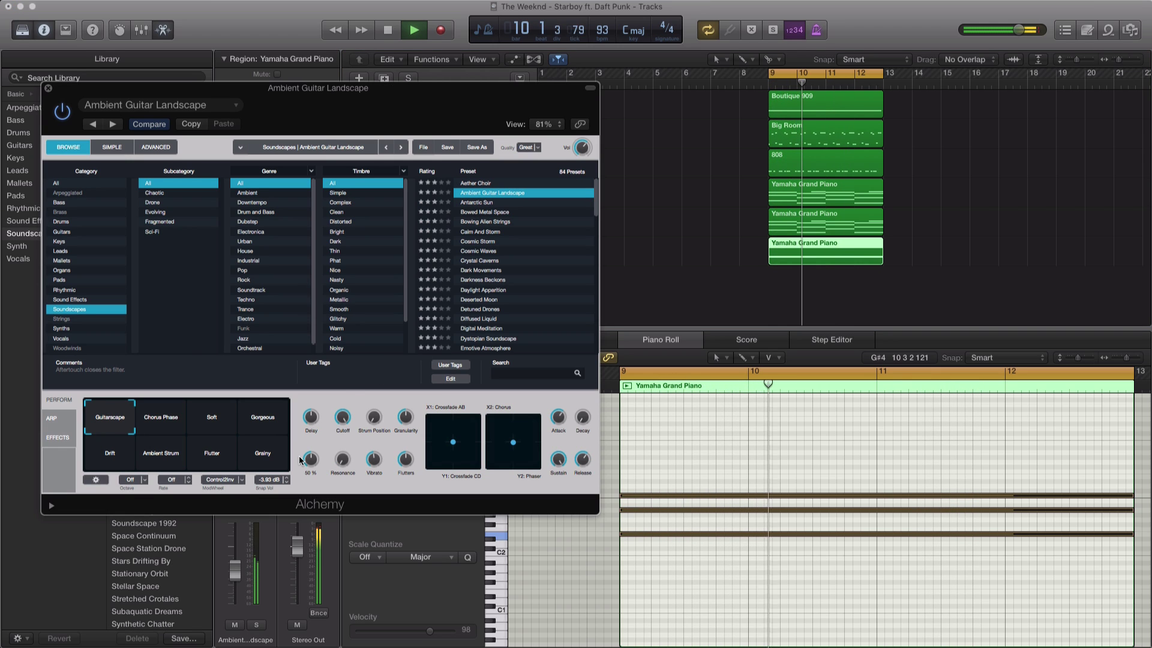
click(171, 420)
drag(171, 419, 103, 397)
key(space)
key(Up)
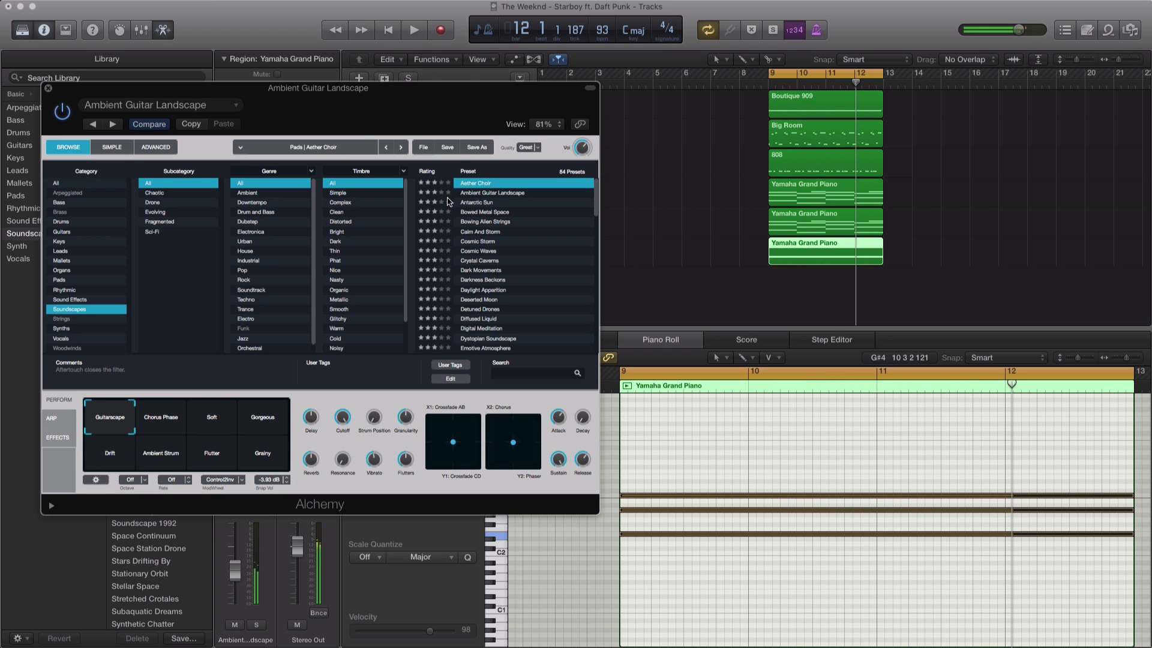
- Play the full loop with the Aether Choir pad, closing the Alchemy window, and stop playback
key(space)
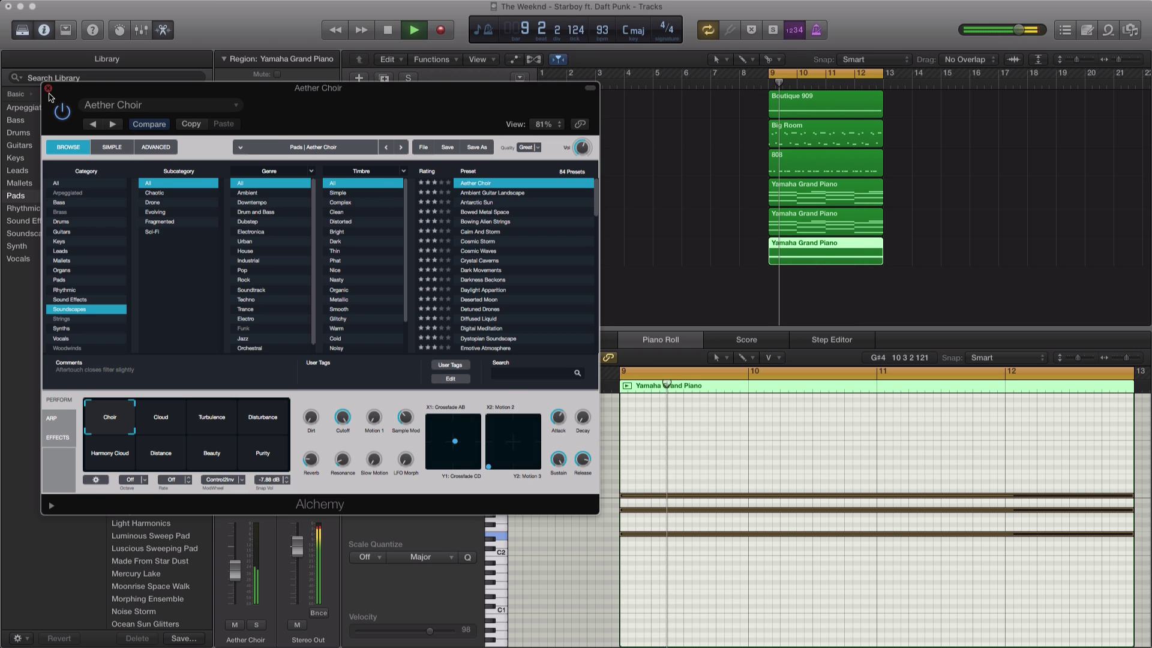
click(48, 88)
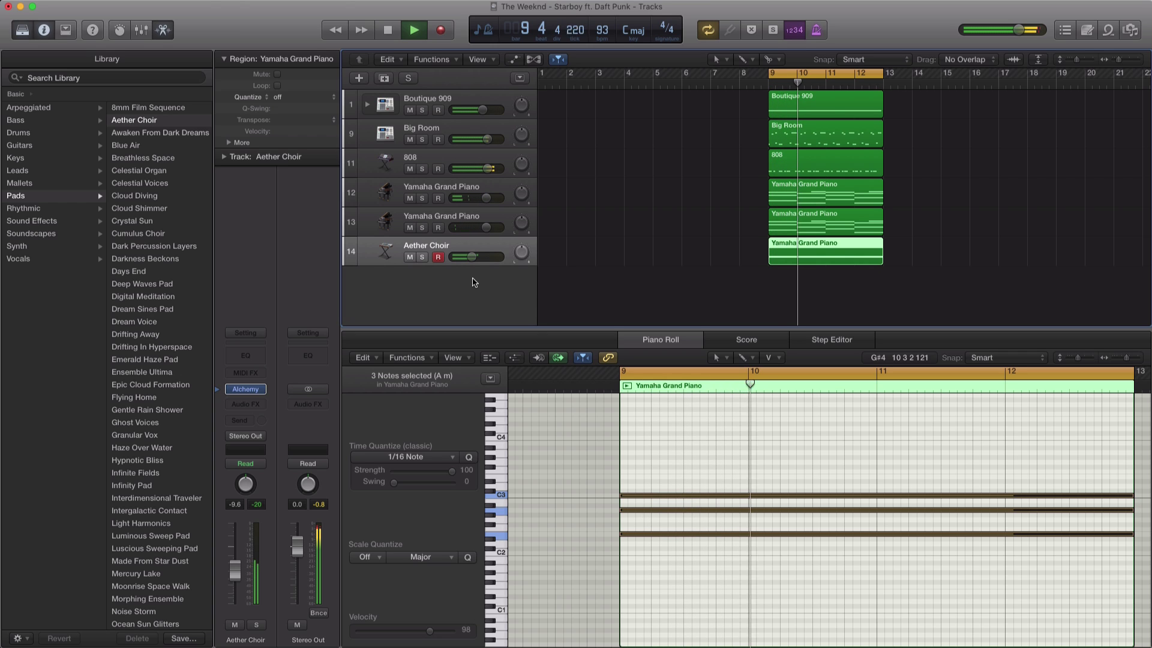
key(space)
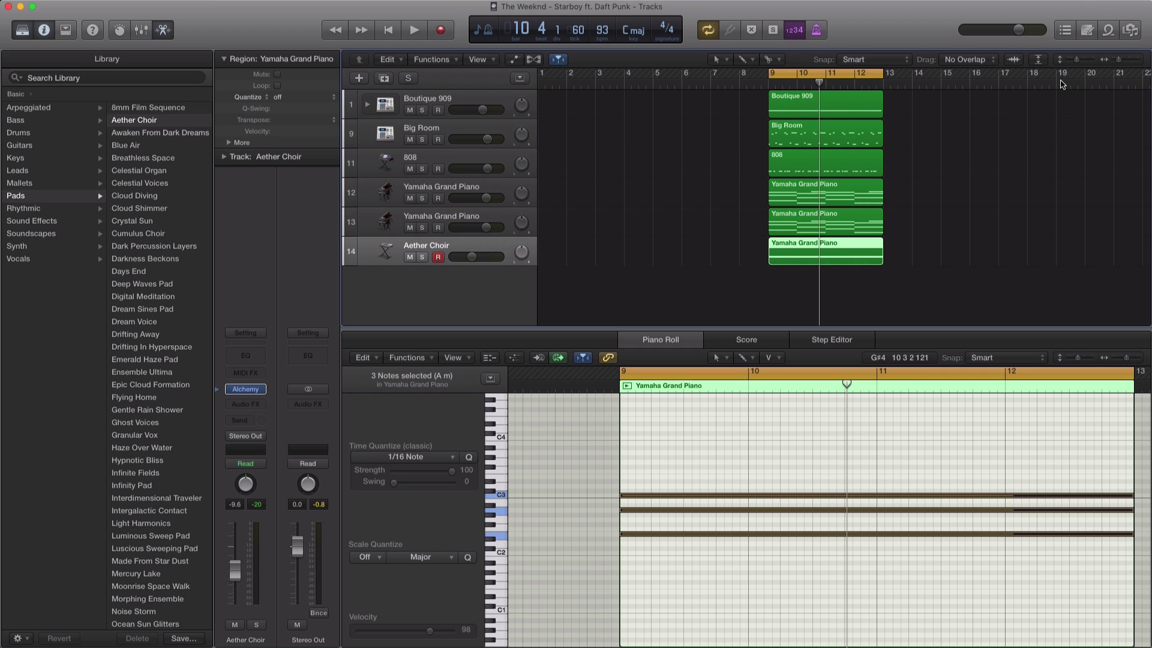
- Show the Apple Loops browser and filter the loops by the Vocals category
click(1111, 35)
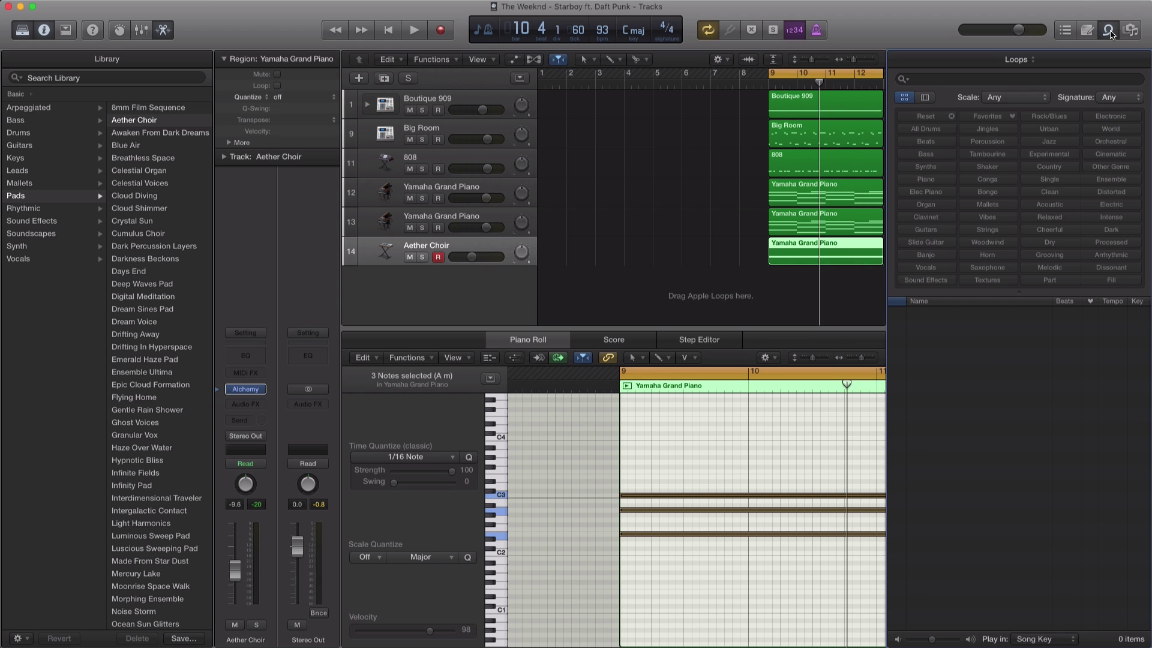
scroll(1014, 321, down, 3)
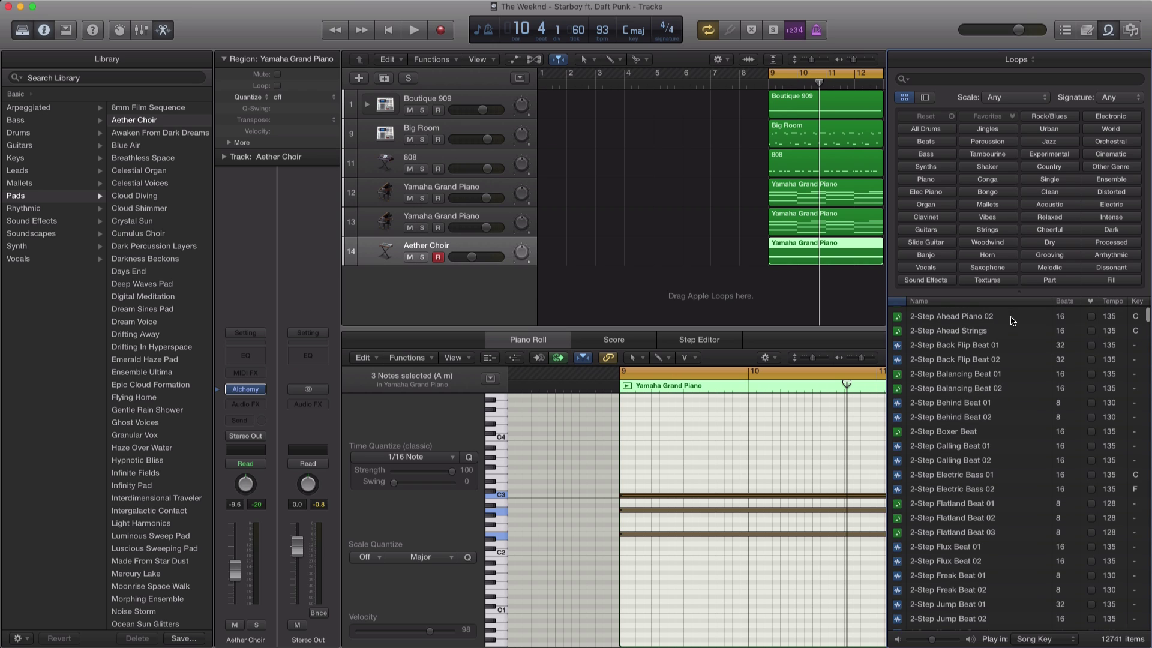
scroll(757, 222, right, 5)
scroll(985, 389, down, 10)
scroll(984, 389, up, 10)
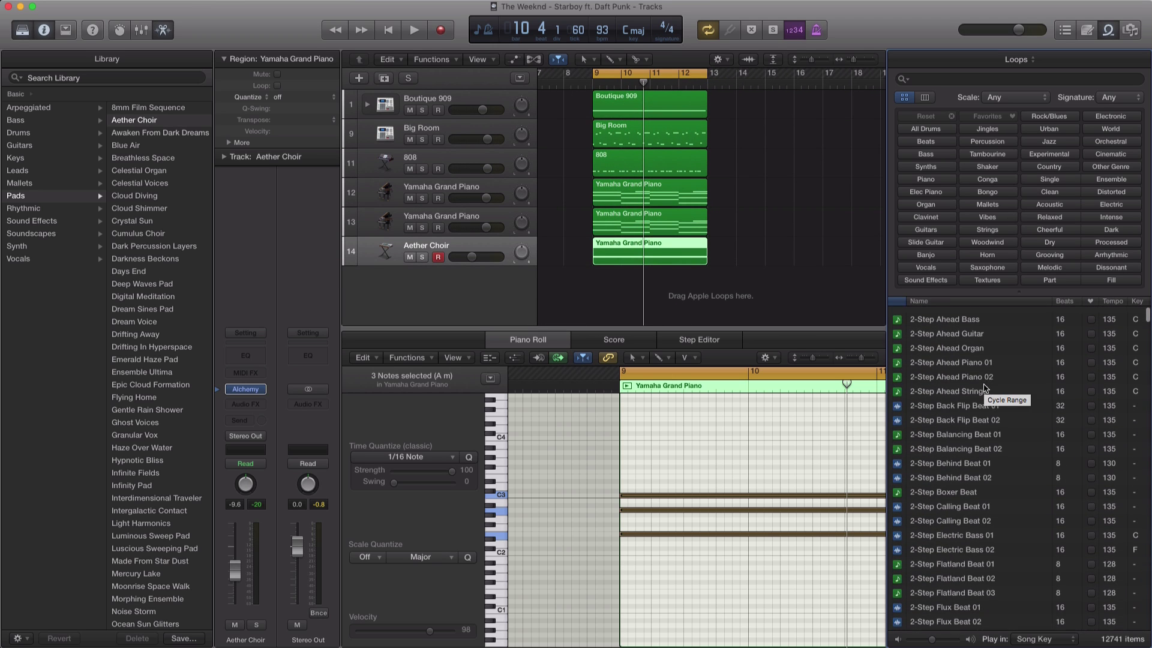
click(926, 270)
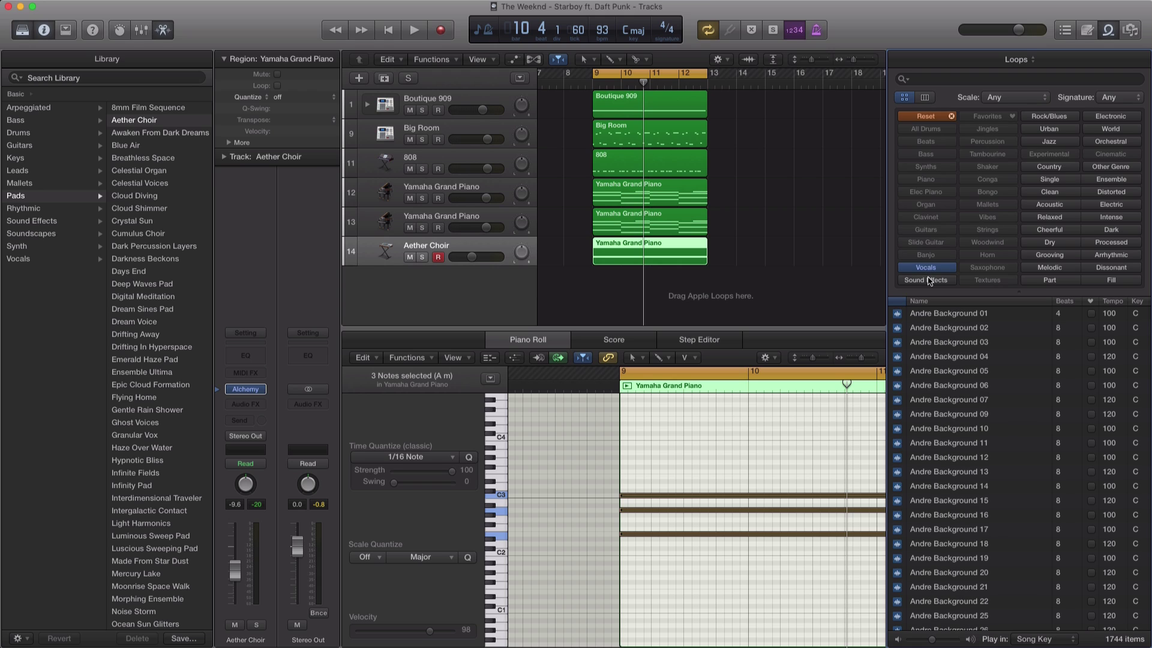
- Audition several Andre Background vocal loops, ending with Andre Background 15
click(948, 403)
click(940, 430)
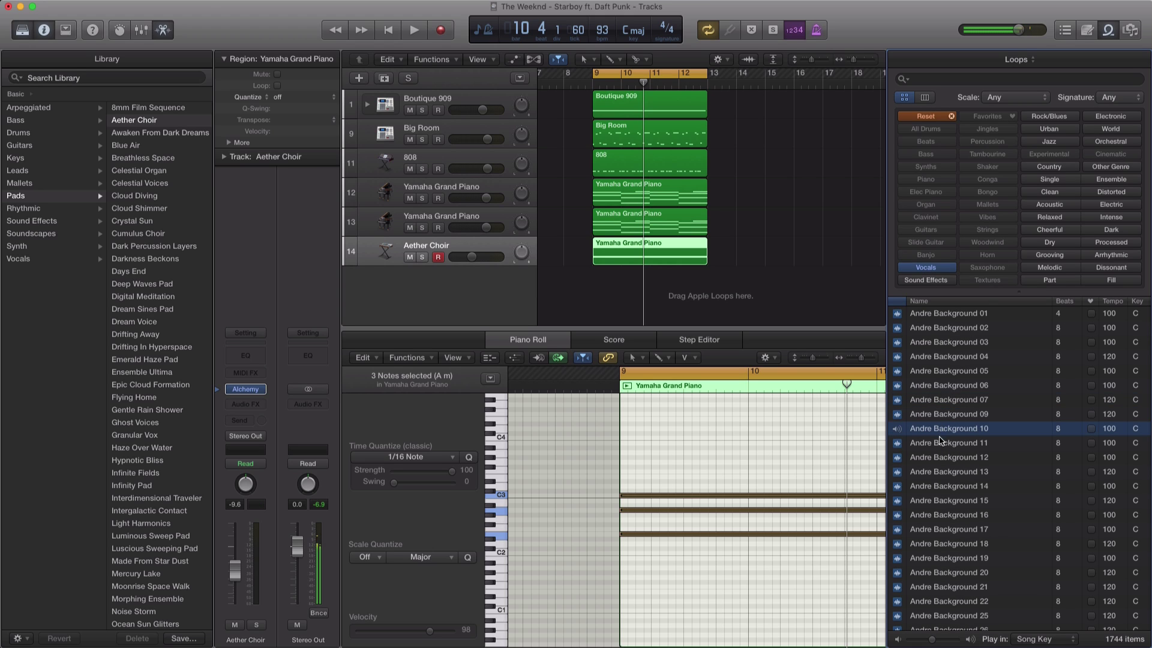
click(941, 444)
click(940, 460)
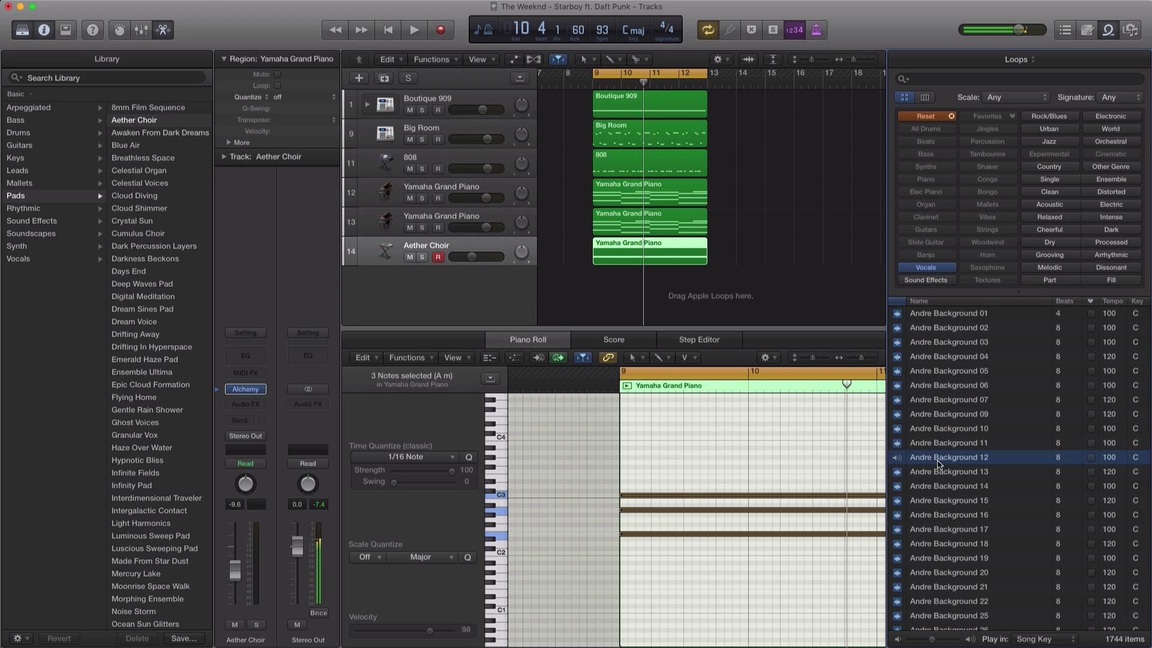
click(940, 444)
click(932, 471)
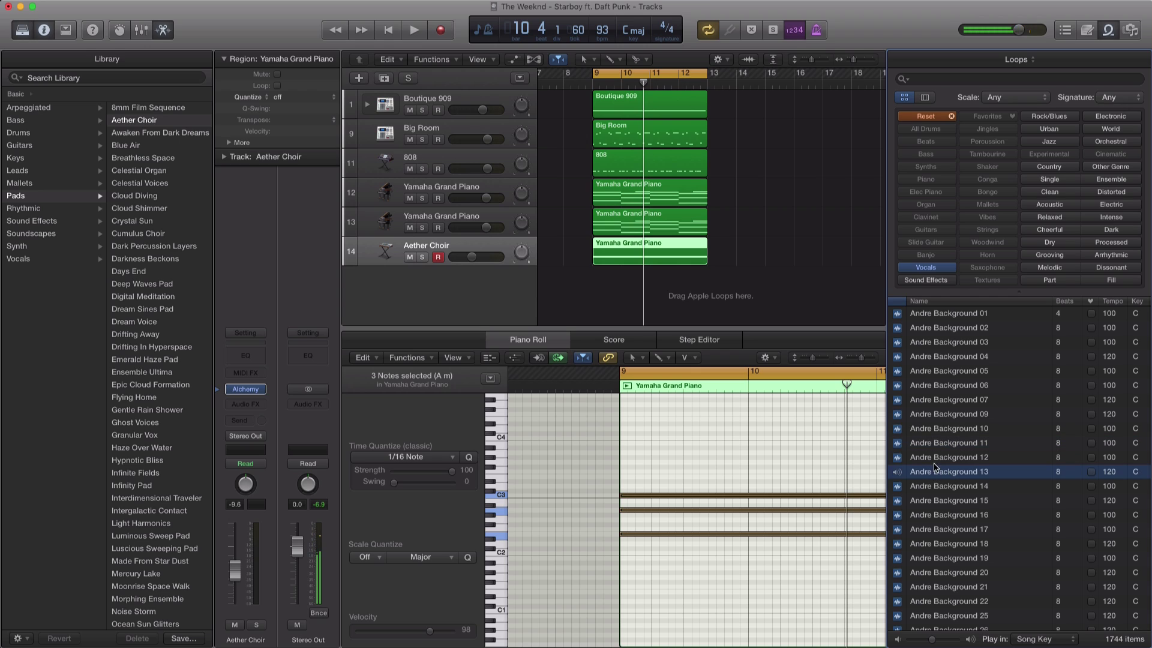
click(934, 488)
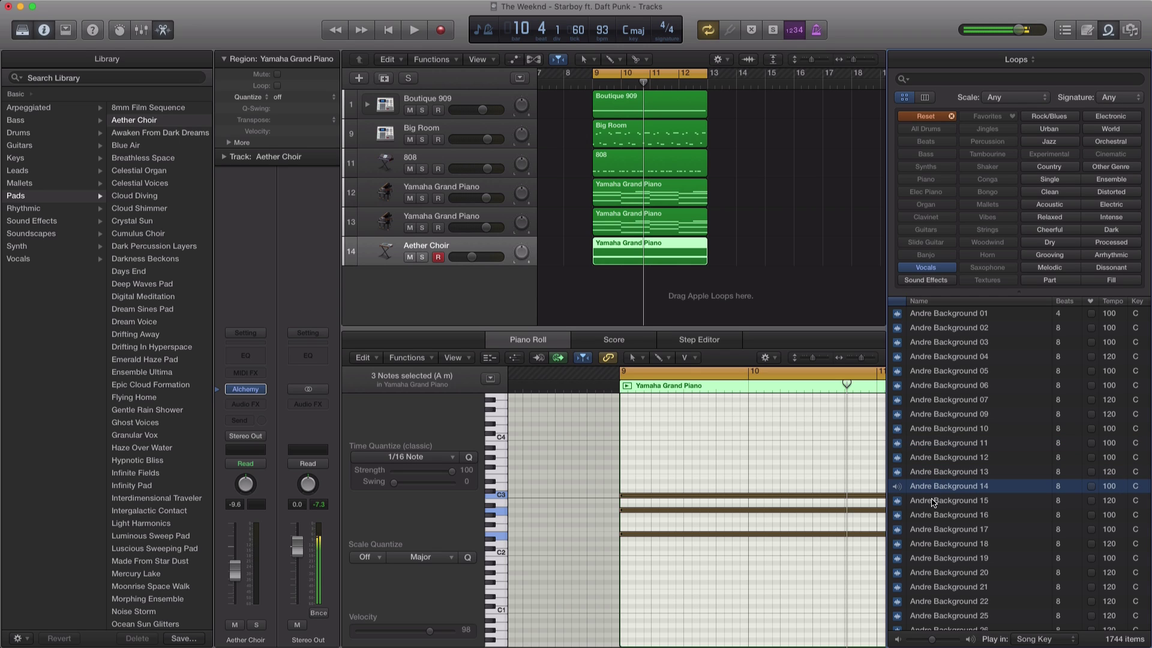
click(933, 502)
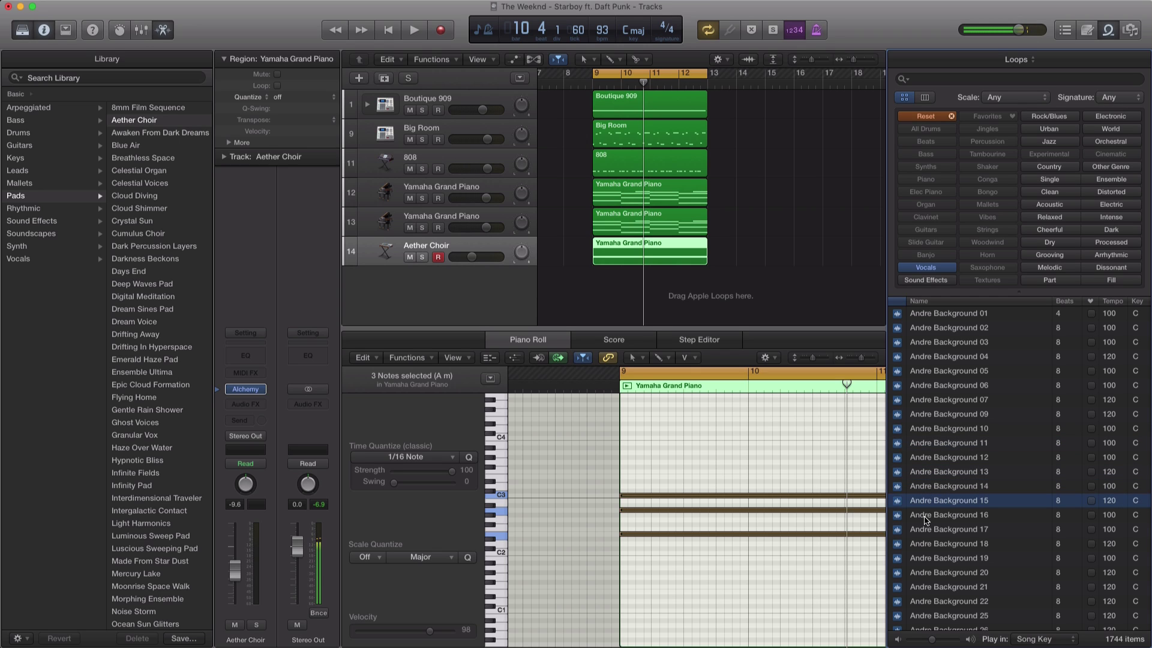
- Add the Andre Background 15 loop at bar 9 on a new track below Aether Choir and shorten it to its opening vocal sound
drag(933, 505, 648, 292)
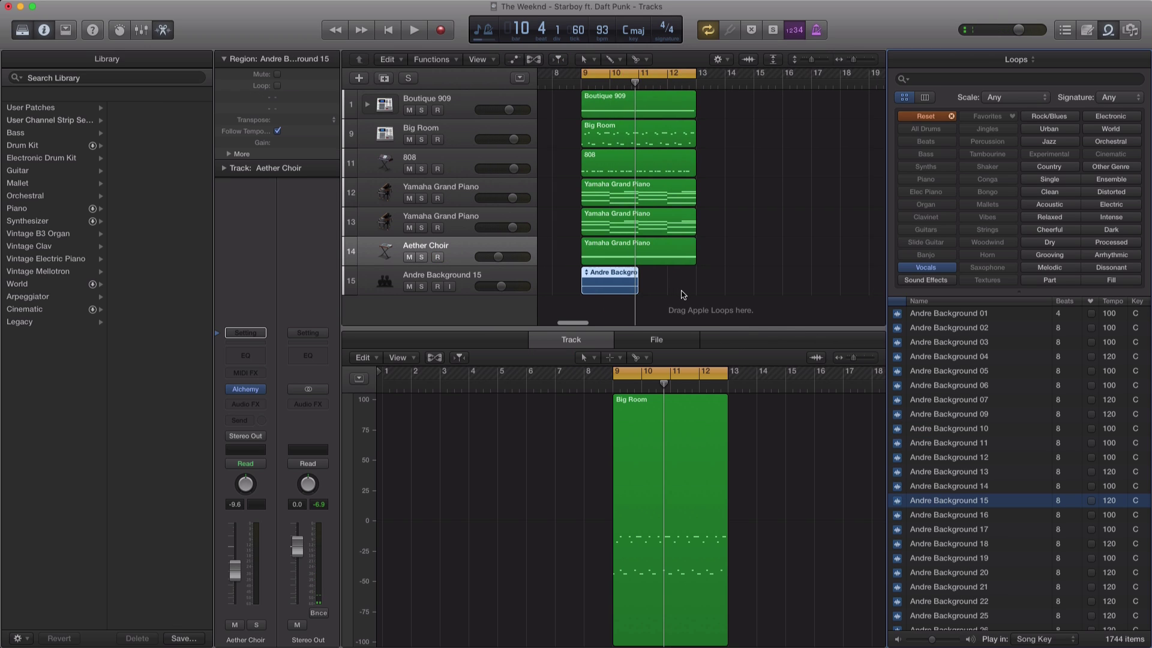
scroll(683, 295, left, 3)
scroll(713, 301, left, 2)
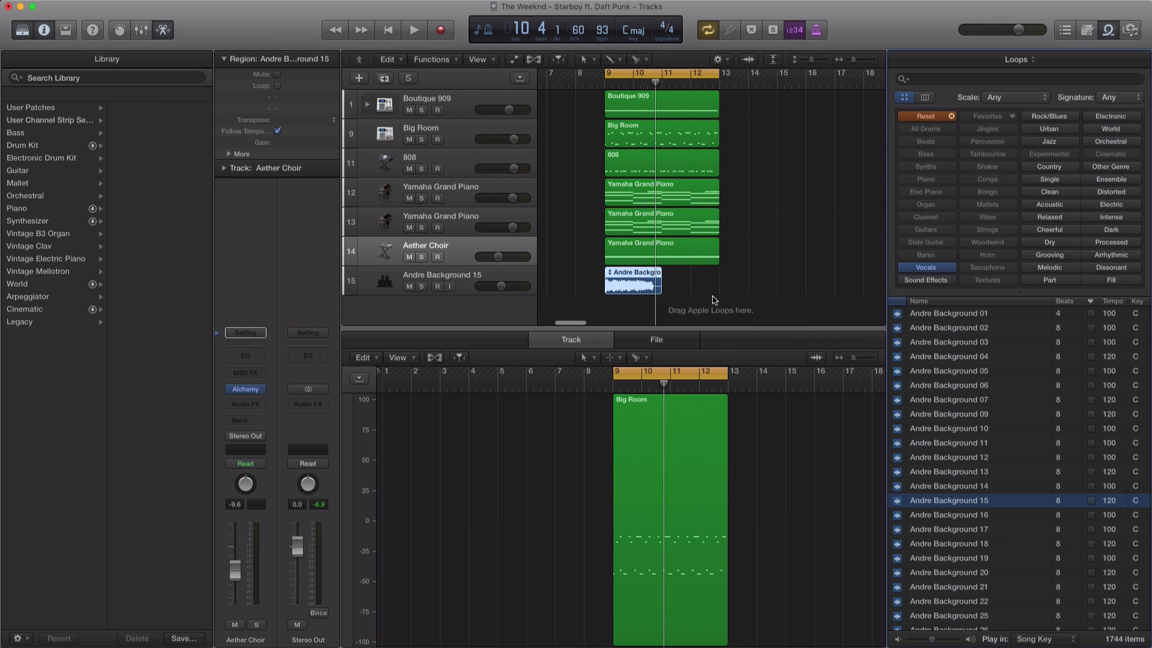
drag(674, 291, 626, 291)
scroll(645, 291, up, 5)
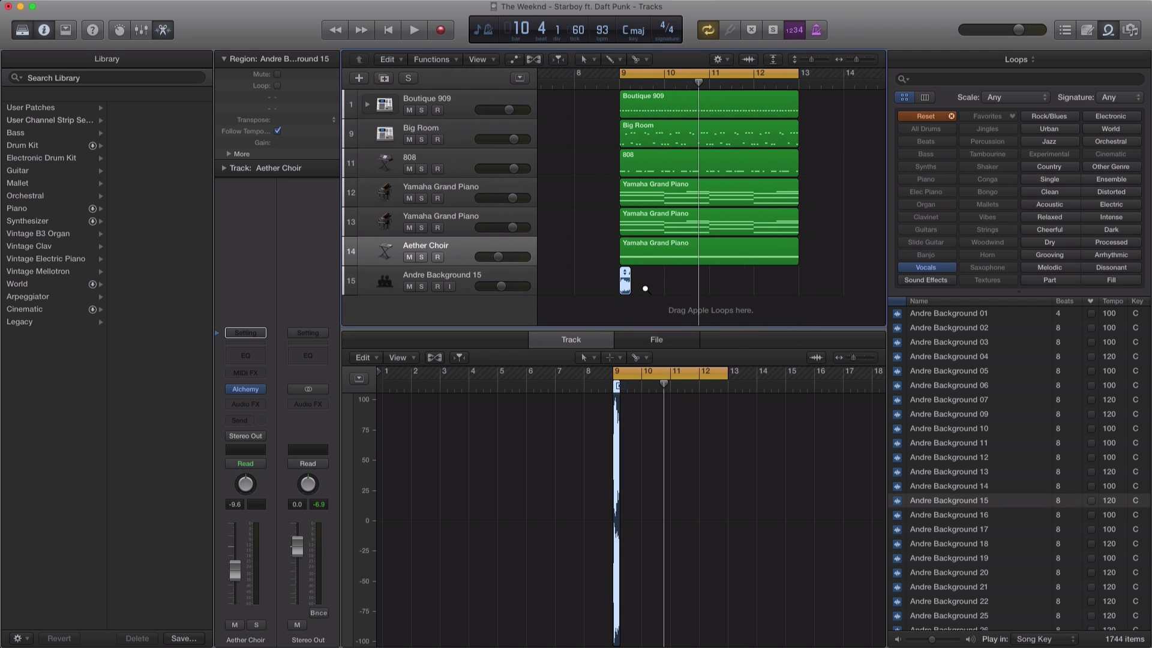
- Trim the Andre Background 15 region further to a length of 0 0 1 40, playing it back with the beat
scroll(645, 292, right, 2)
key(space)
key(space)
scroll(622, 291, up, 3)
scroll(623, 290, up, 2)
scroll(623, 291, right, 2)
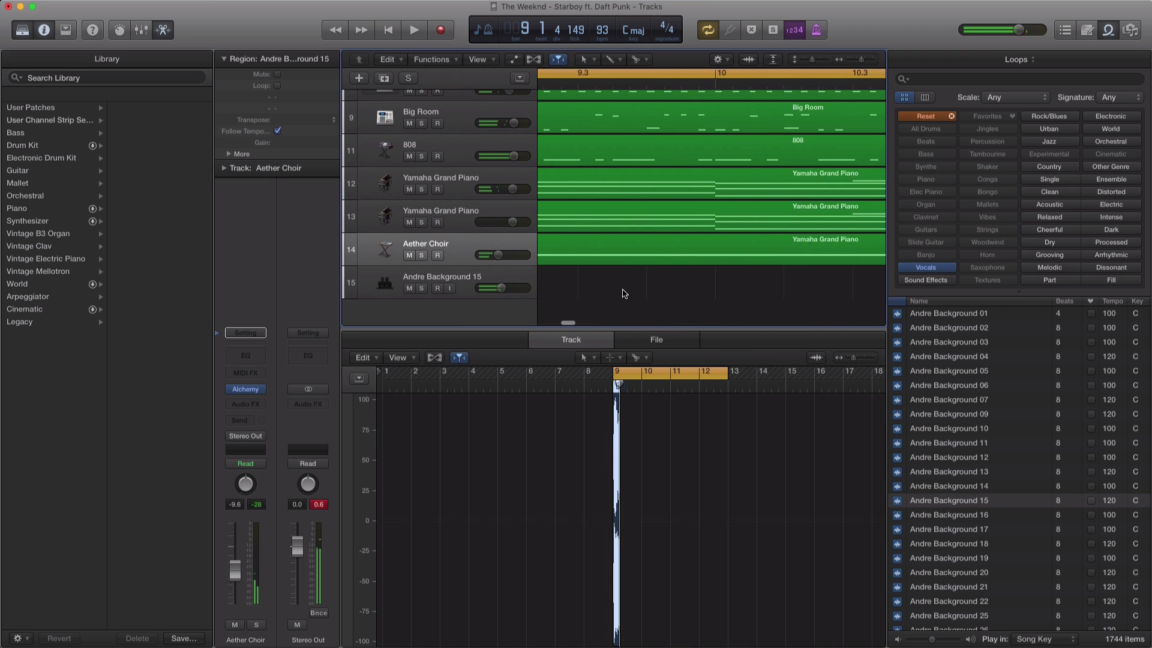
scroll(631, 292, left, 5)
mouse_move(768, 298)
mouse_down()
mouse_move(792, 296)
mouse_move(782, 292)
mouse_up()
key(space)
key(space)
key(space)
key(space)
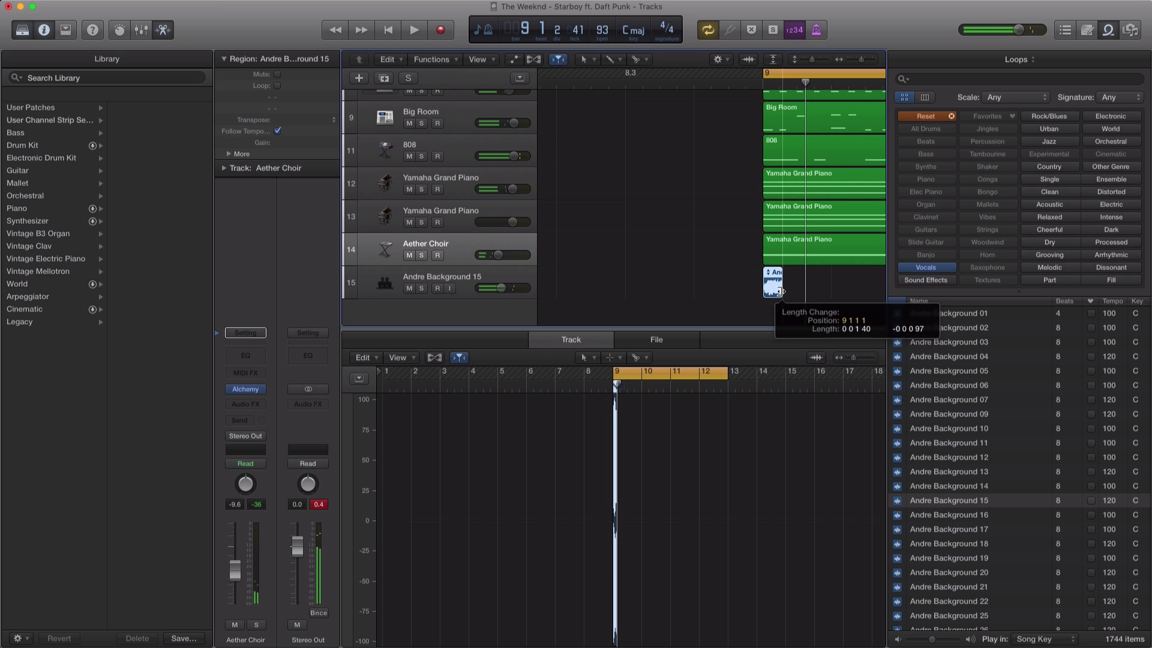
key(space)
key(space)
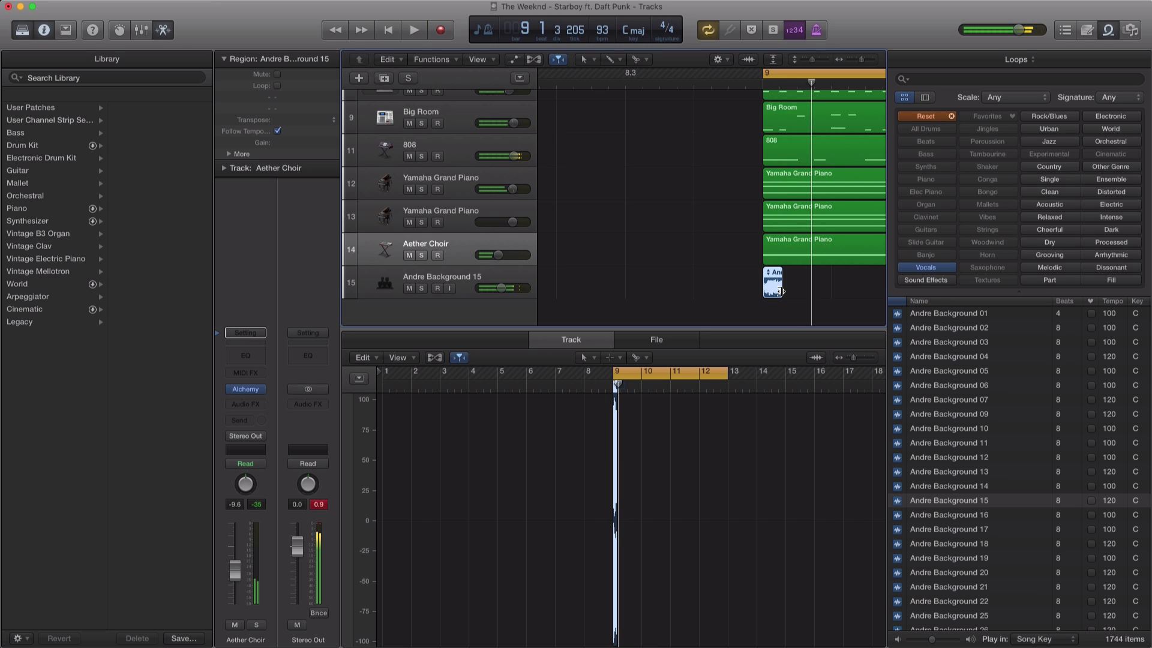
key(space)
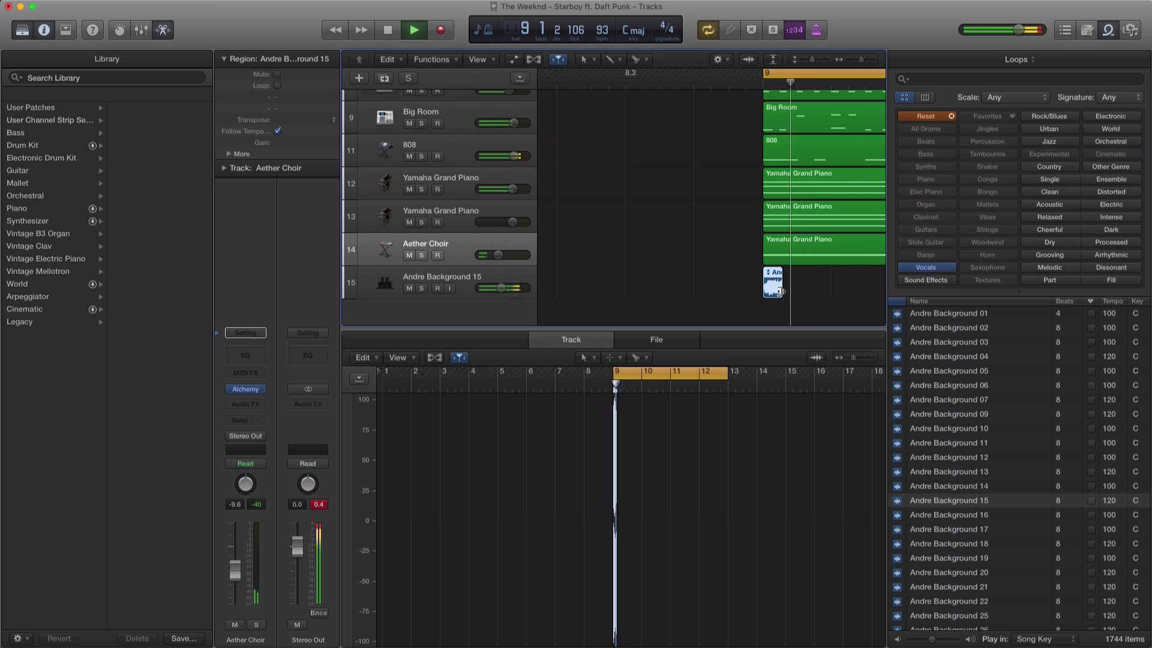
- Close the loop browser and convert the trimmed vocal region to a new sampler track named Andre Background 15, creating zones from regions
click(1111, 34)
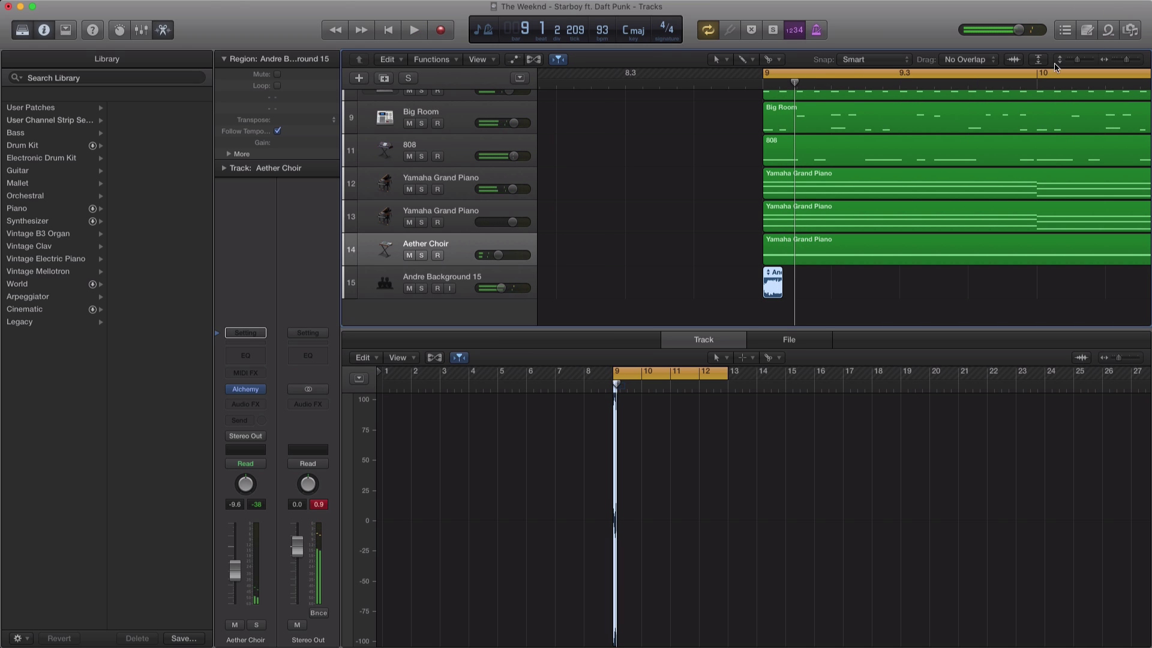
right_click(772, 281)
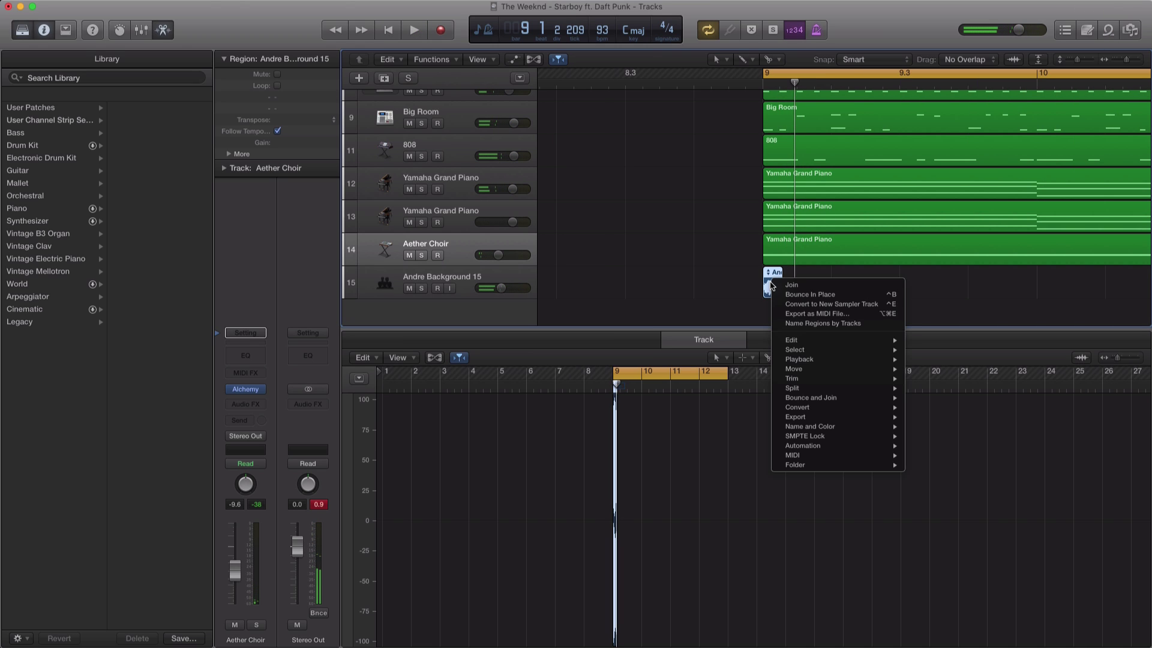
click(825, 305)
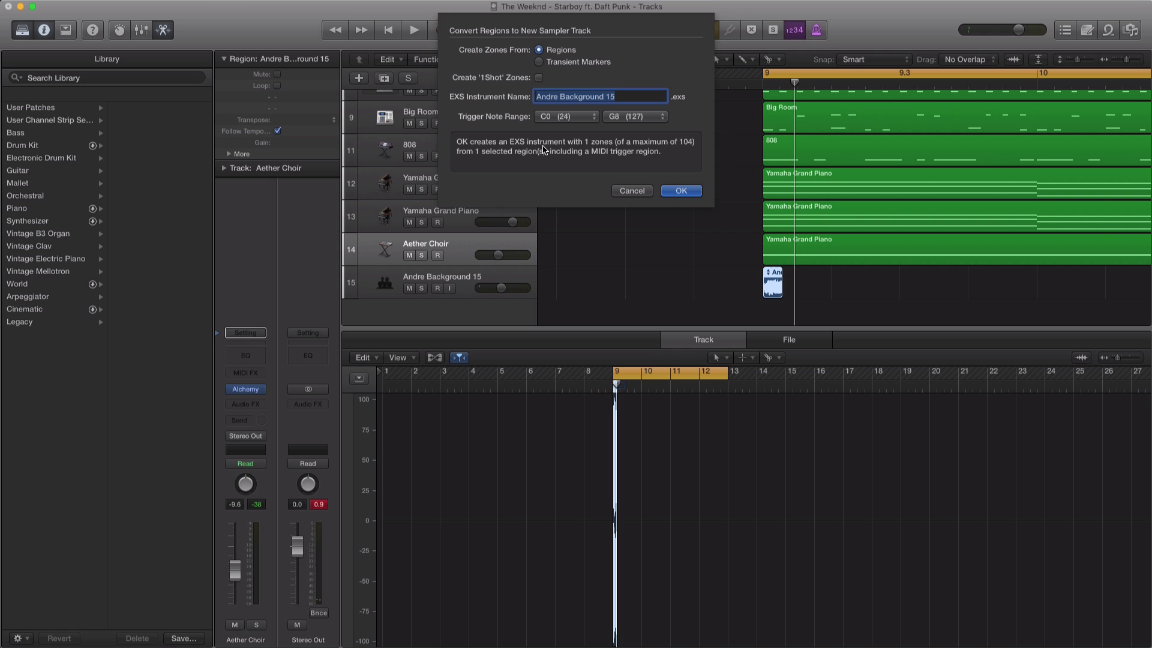
click(684, 192)
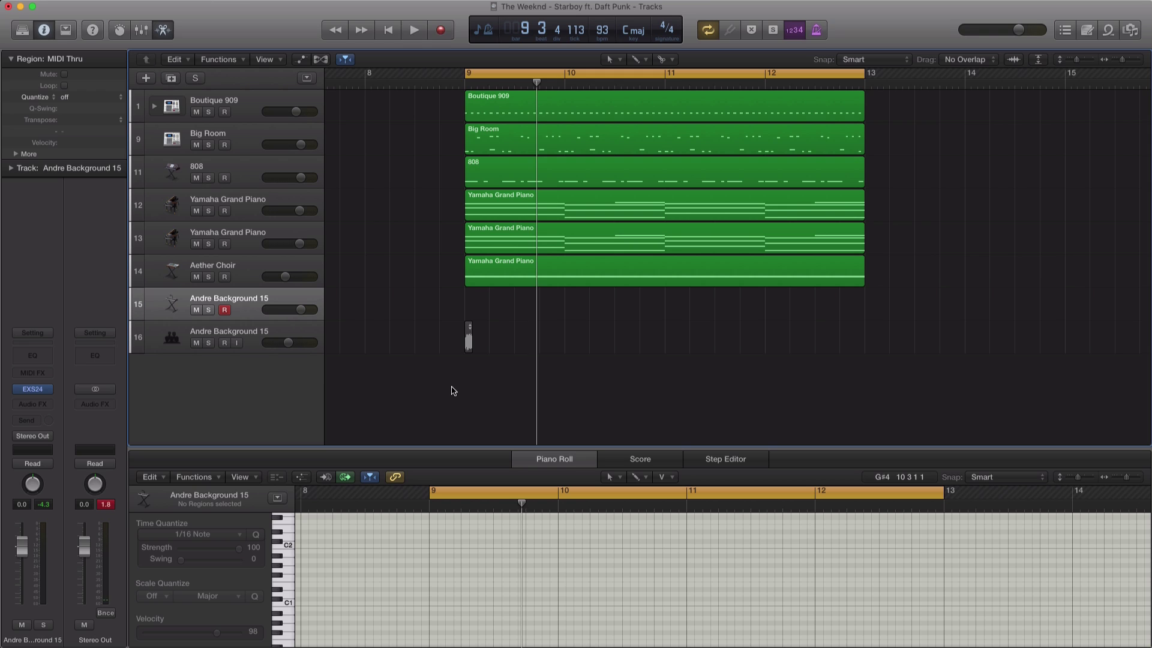
- Record a rhythmic vocal-chop pattern on C0 across bars 9 to 12 on the sampler track, quantize it to 1/16 notes and play it
key(space)
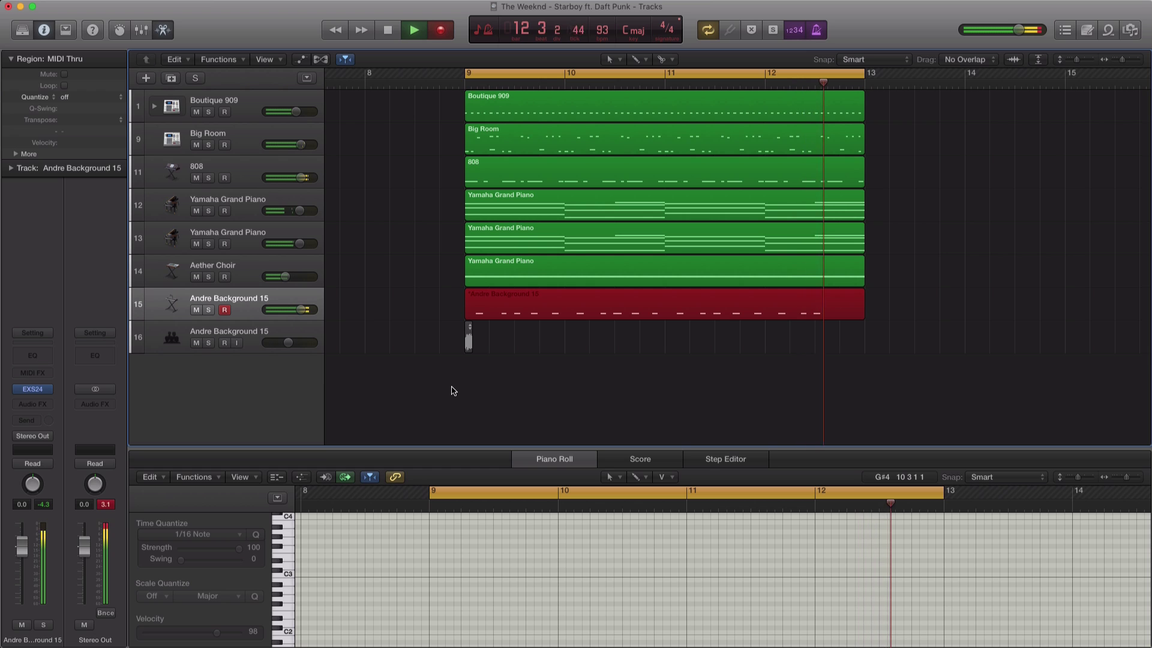
key(space)
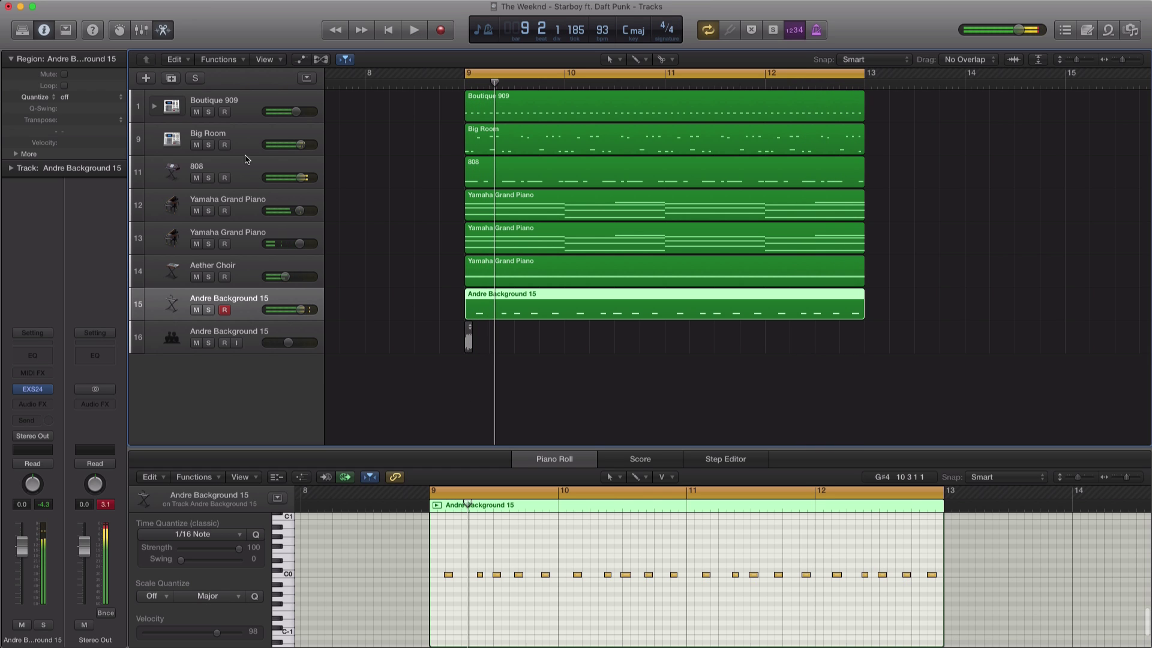
click(121, 97)
click(110, 154)
key(space)
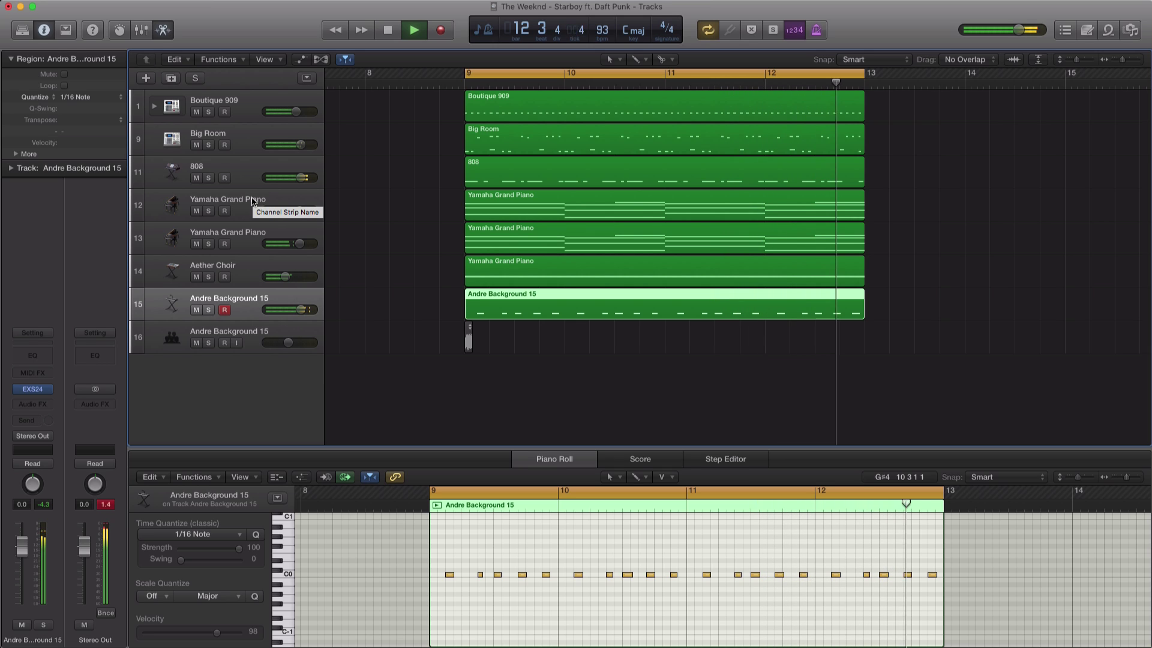
key(space)
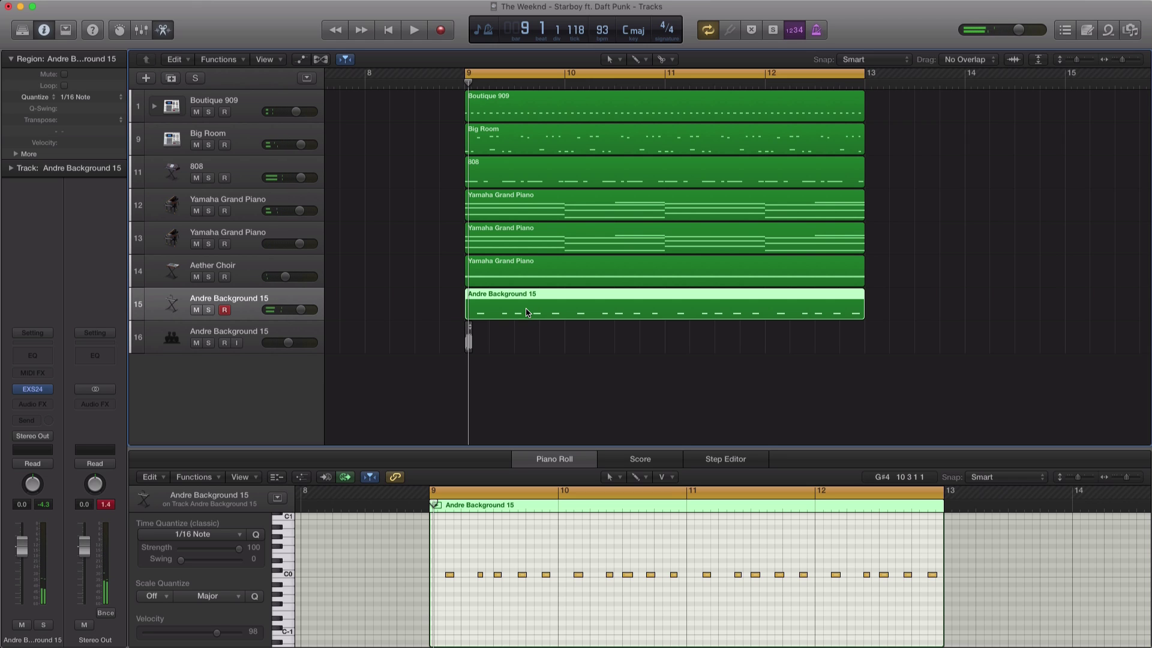
- Bounce the Andre Background 15 MIDI region in place to a new track, muting the source and leaving normalizing off
right_click(536, 310)
click(555, 325)
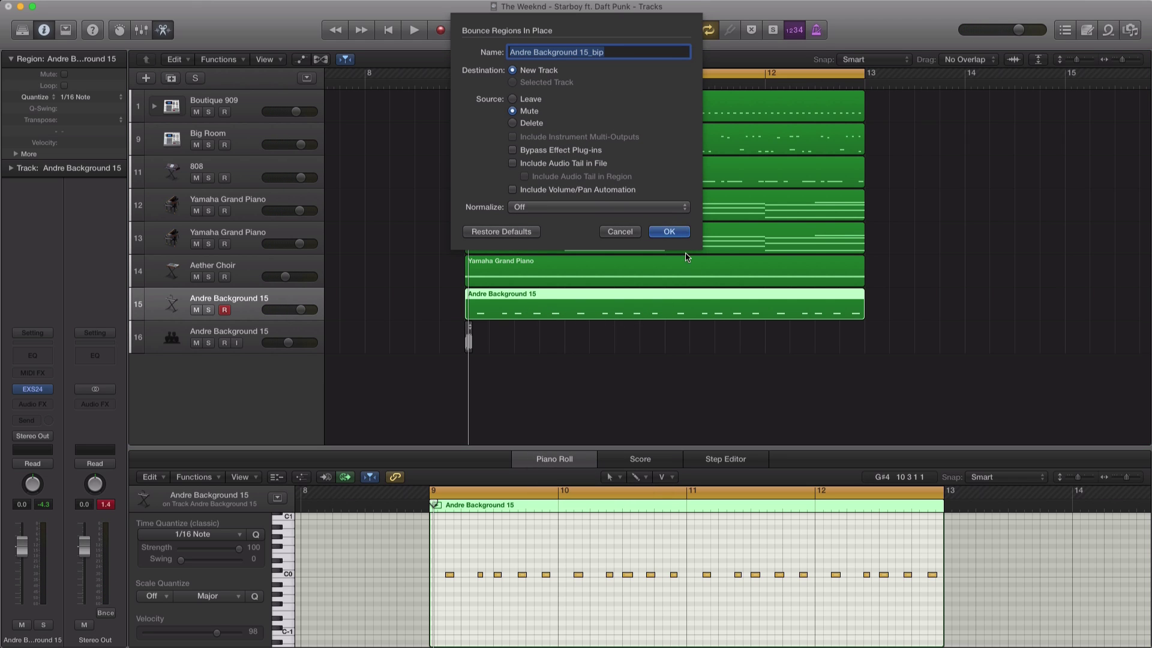
click(679, 233)
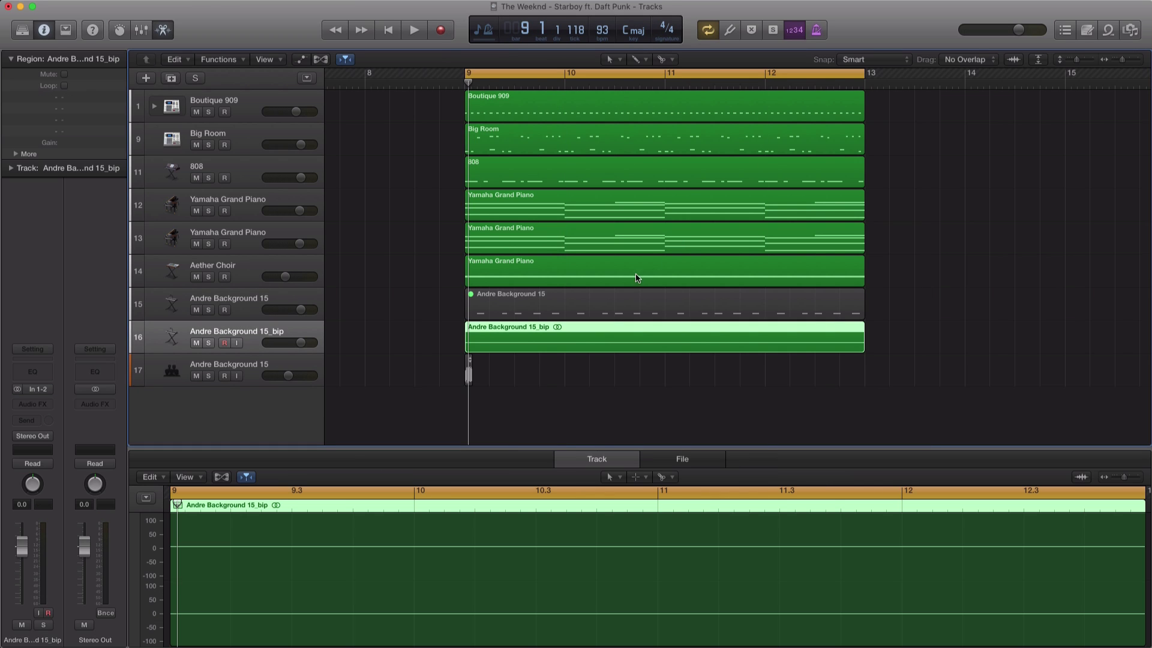
- Create one new software instrument track below the bounced vocal and load the EVOC 20 PolySynth vocoder on it
click(145, 79)
click(730, 196)
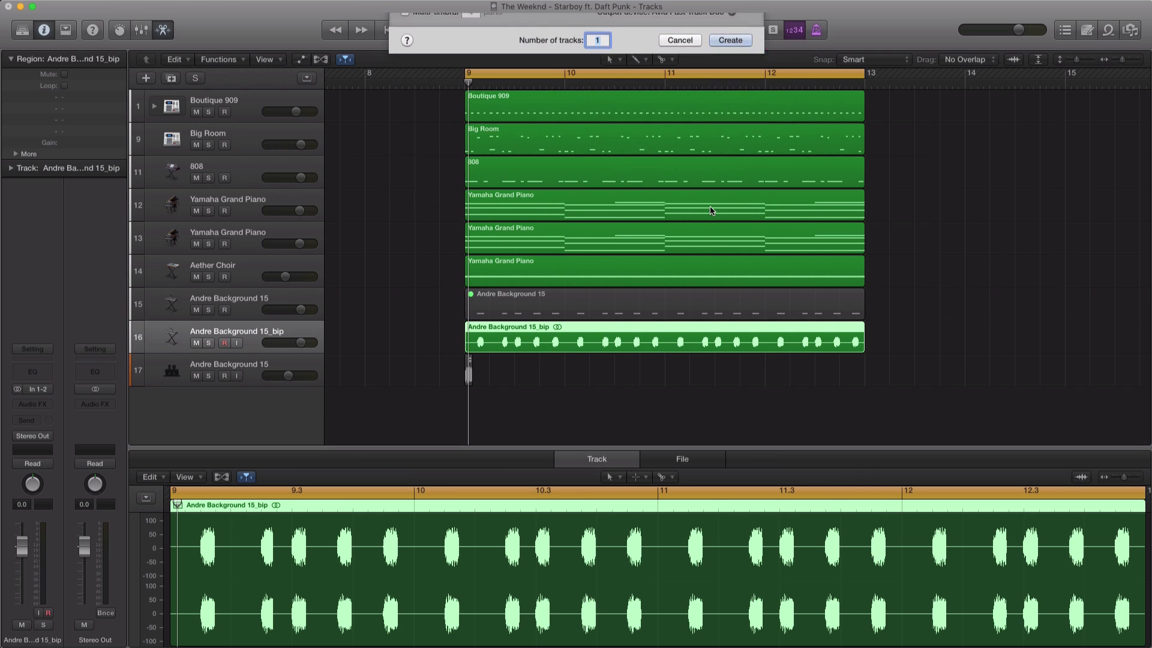
click(47, 394)
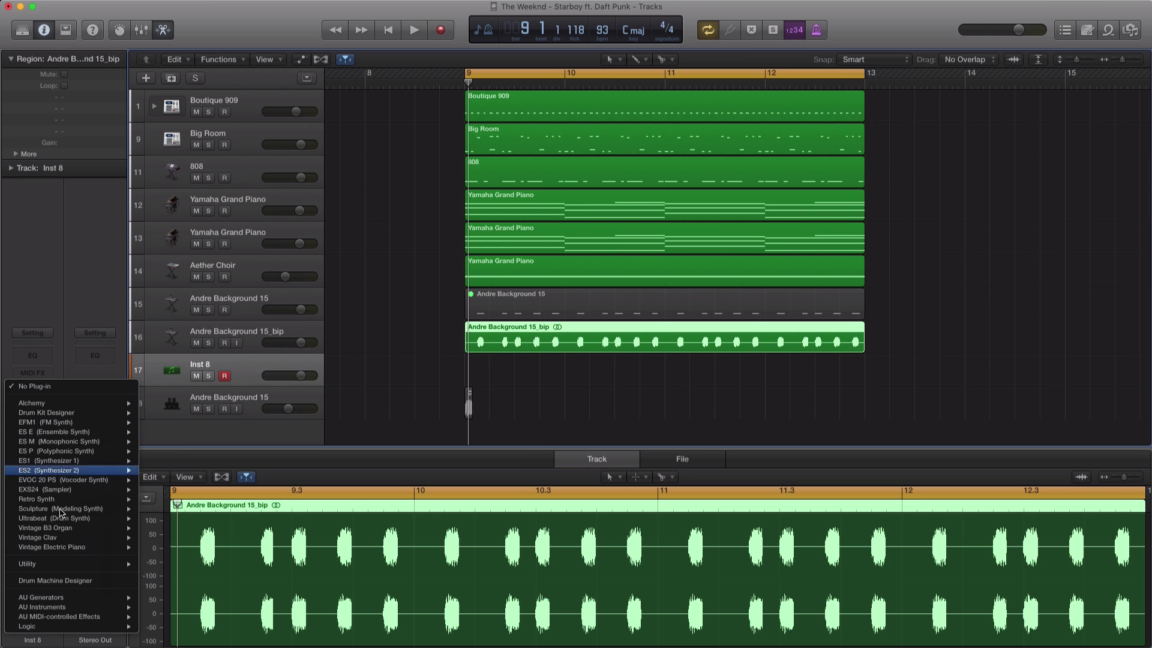
click(160, 480)
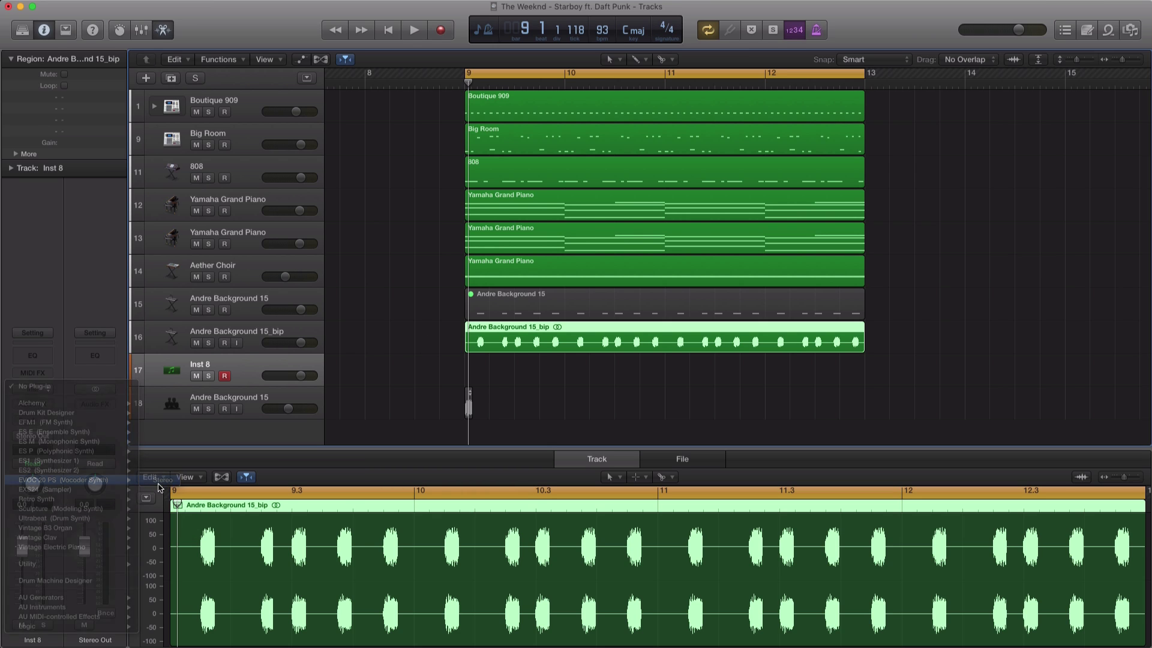
drag(261, 41, 295, 53)
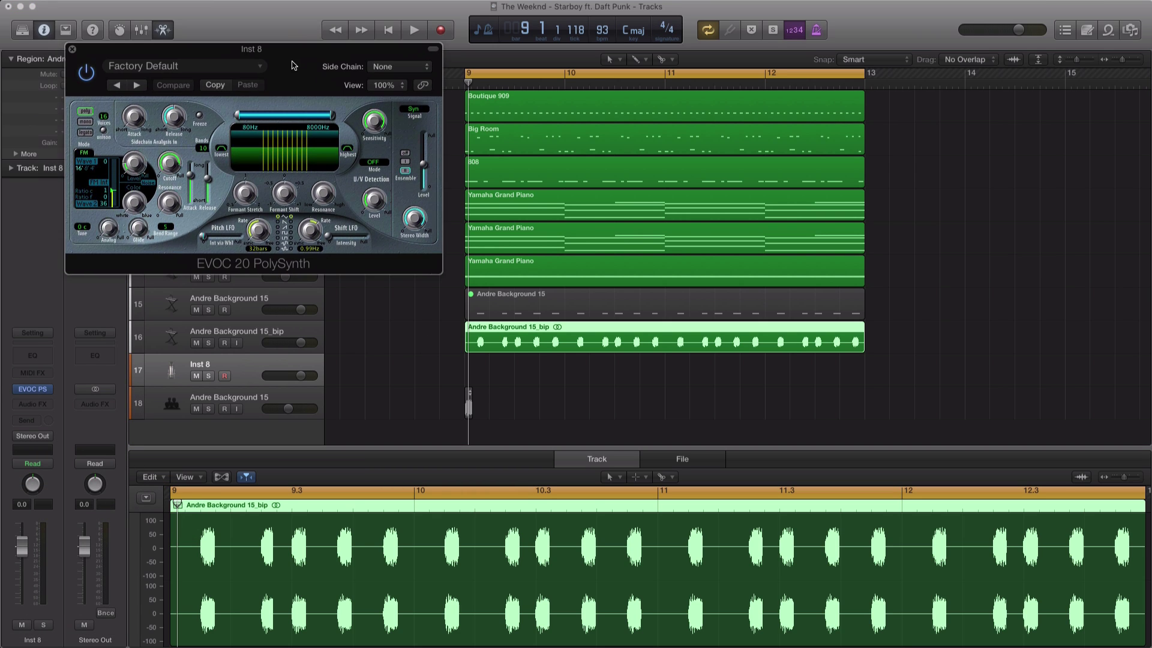
- Load the Clear Voice Vocoder preset, set the side chain to Audio 2 - Andre Background 15_bip, and move the plug-in window off the track headers
click(260, 67)
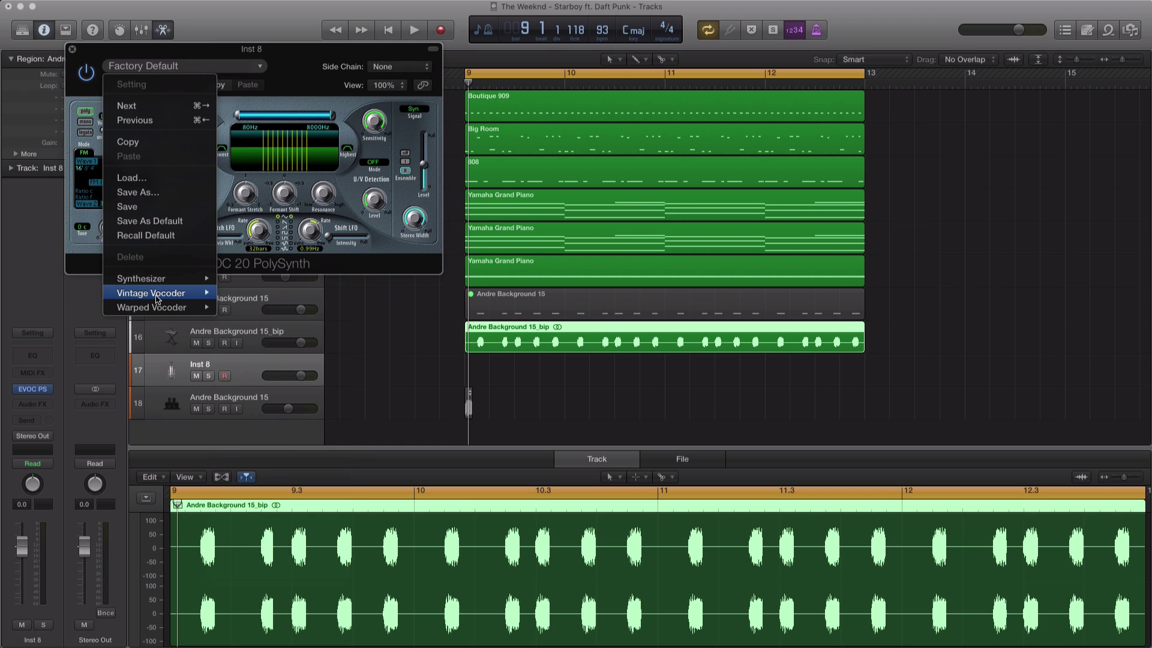
mouse_move(157, 295)
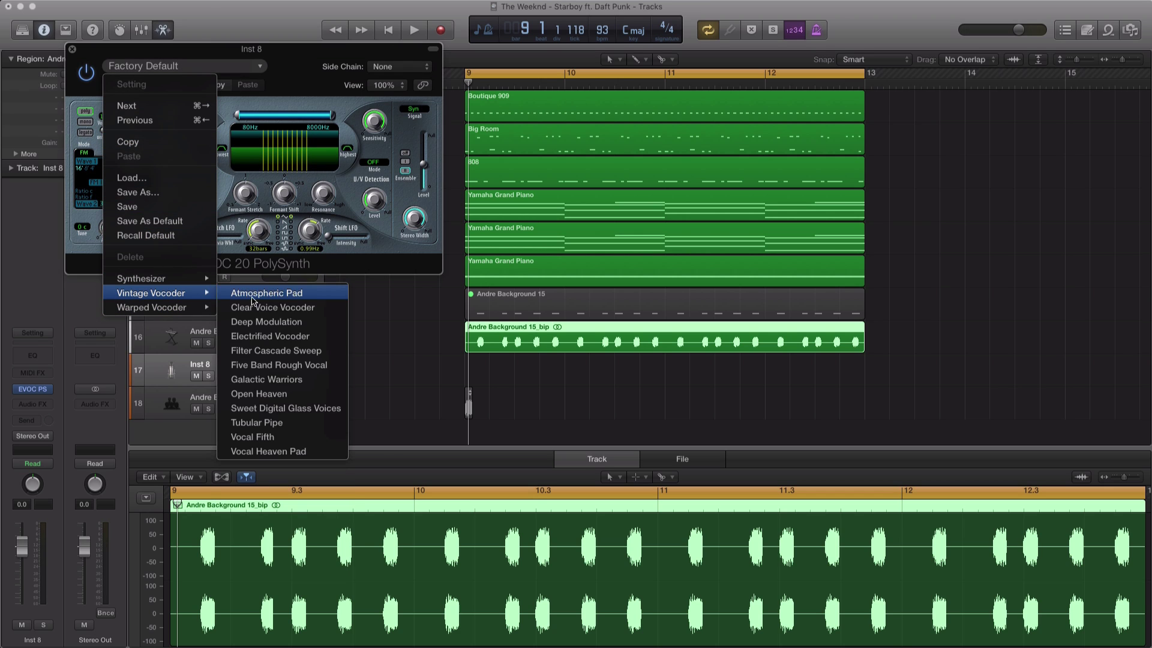
click(290, 308)
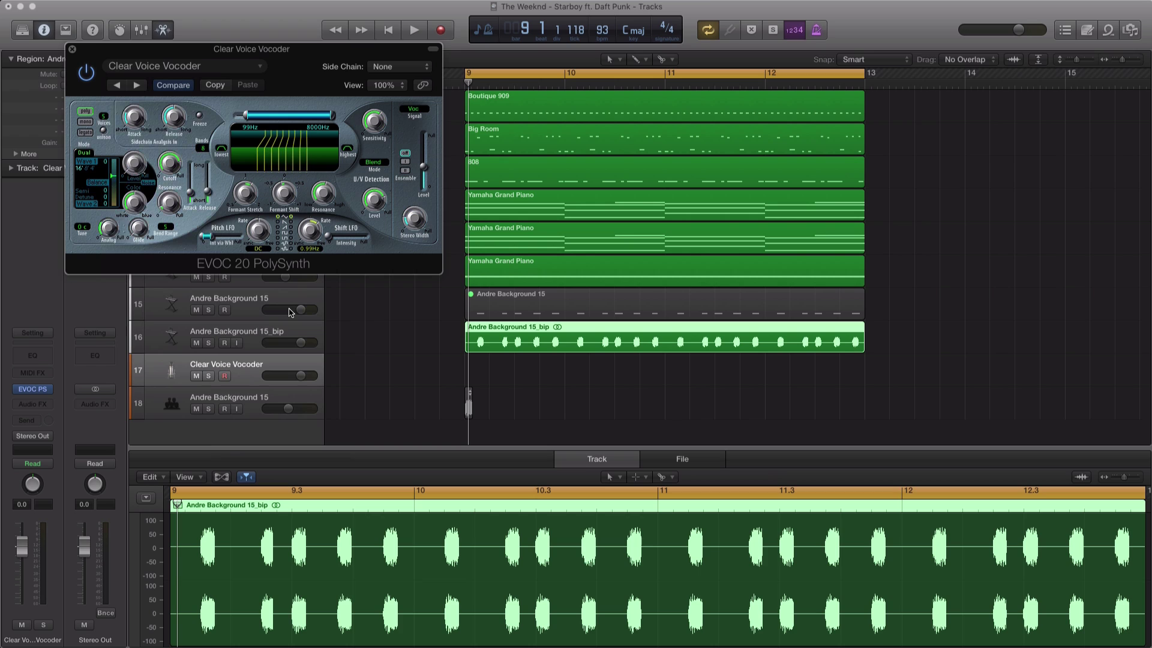
click(410, 67)
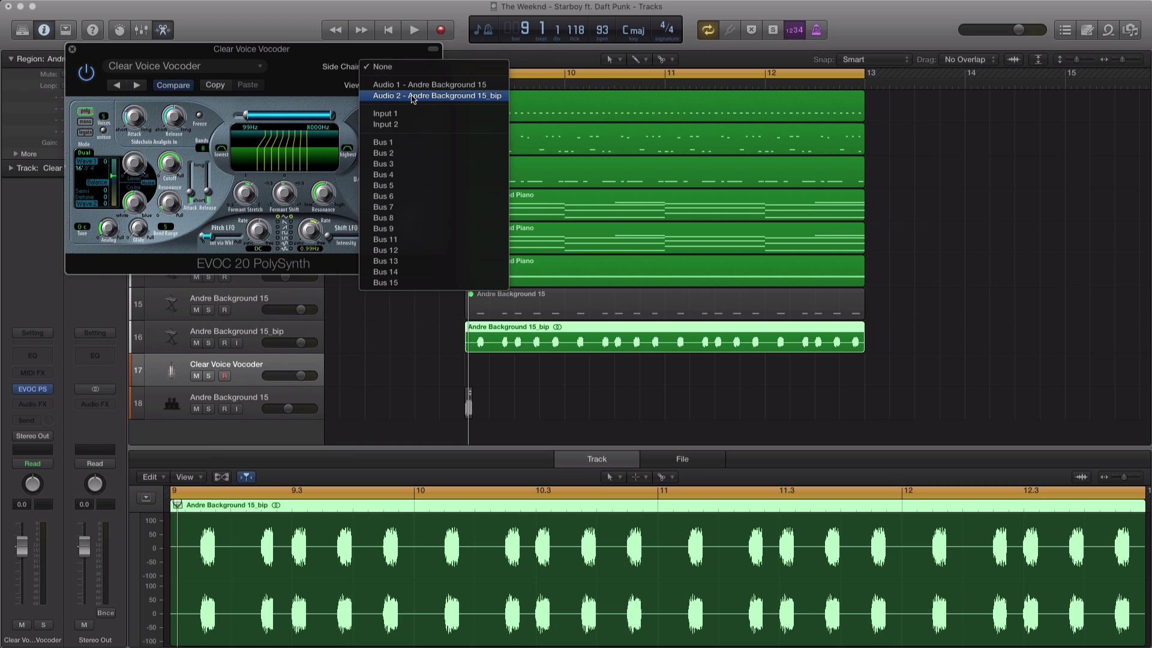
click(465, 96)
drag(304, 61, 926, 207)
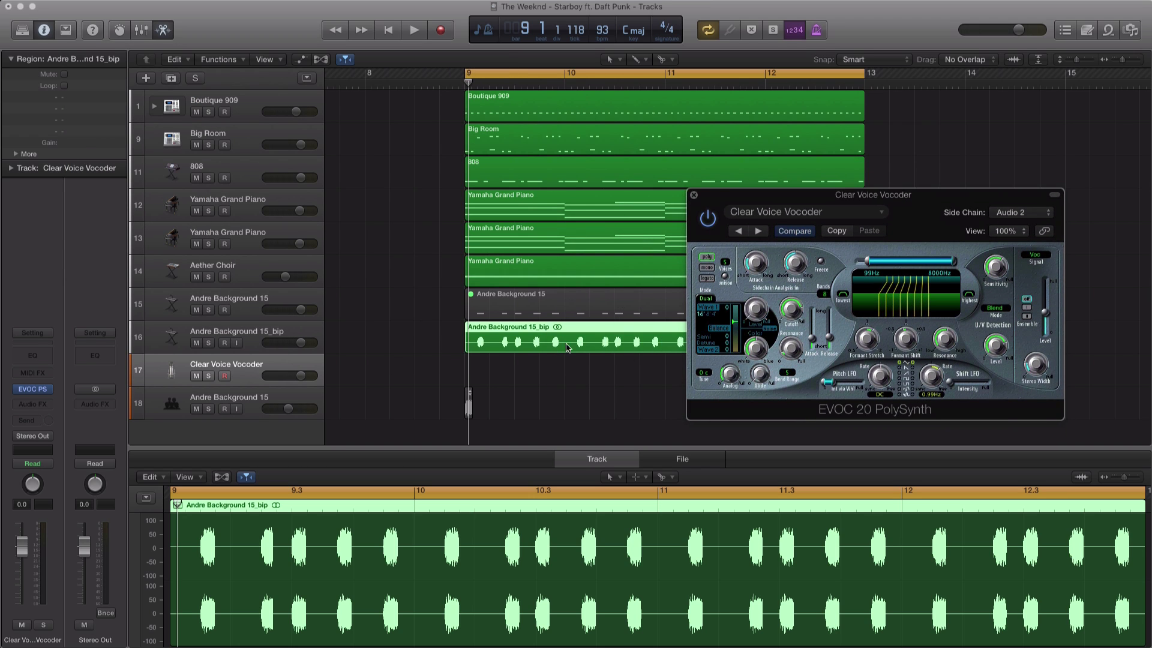
- Copy the chord region from the Yamaha Grand Piano track onto the Clear Voice Vocoder track at bar 9 and play it
key(space)
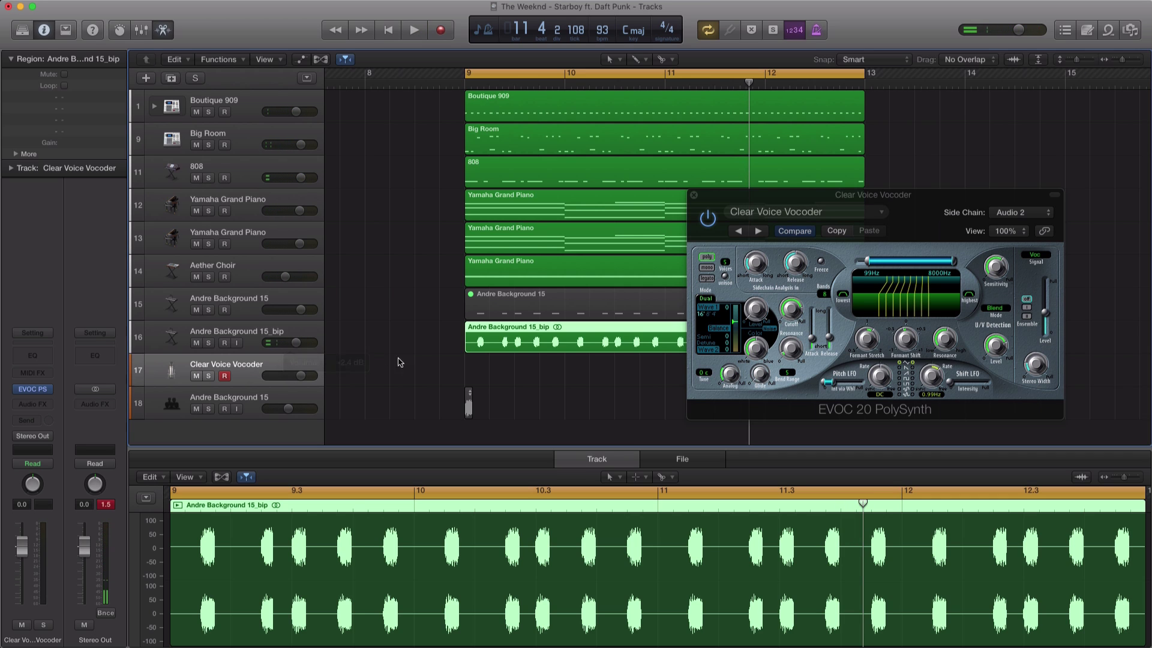
drag(691, 196, 784, 123)
click(615, 207)
drag(615, 225, 612, 364)
drag(838, 129, 747, 128)
key(space)
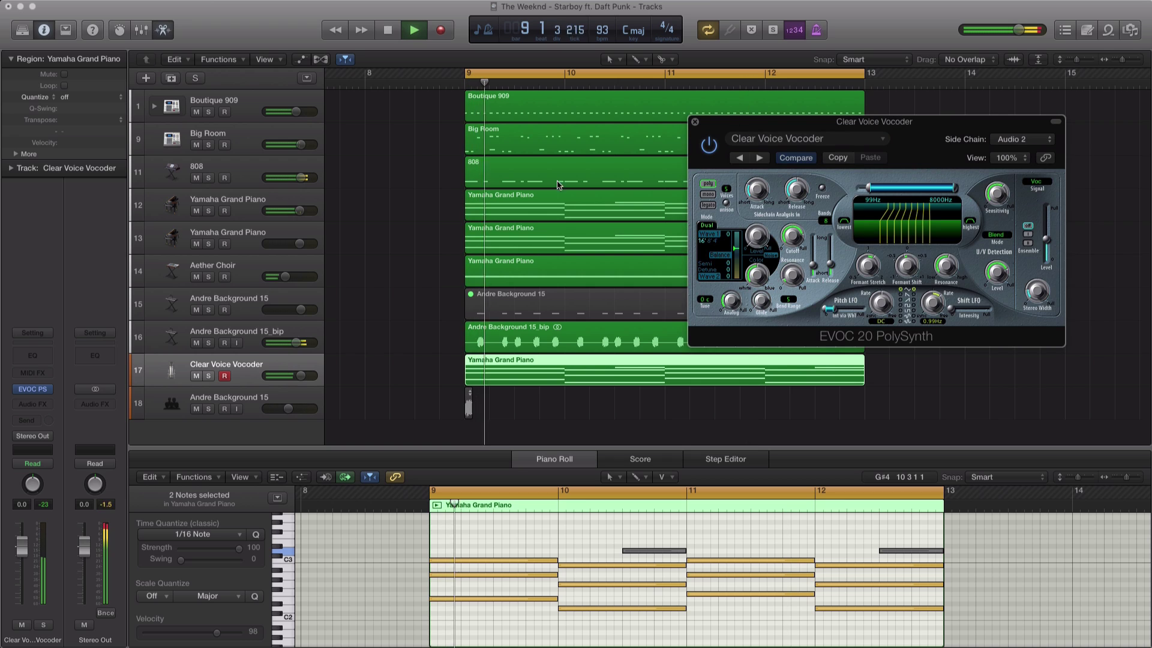
- Turn Andre Background 15_bip fully down, raise Clear Voice Vocoder to +1.1 dB, and set the EVOC 20 output level to about -16 dB
drag(295, 344, 303, 376)
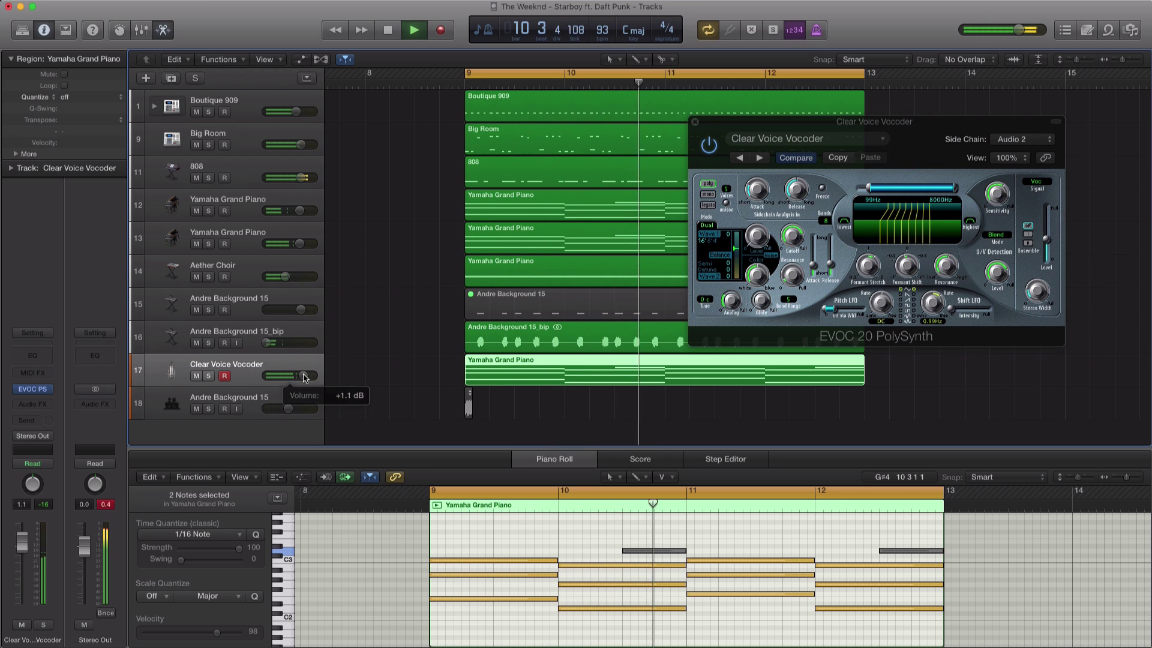
click(711, 245)
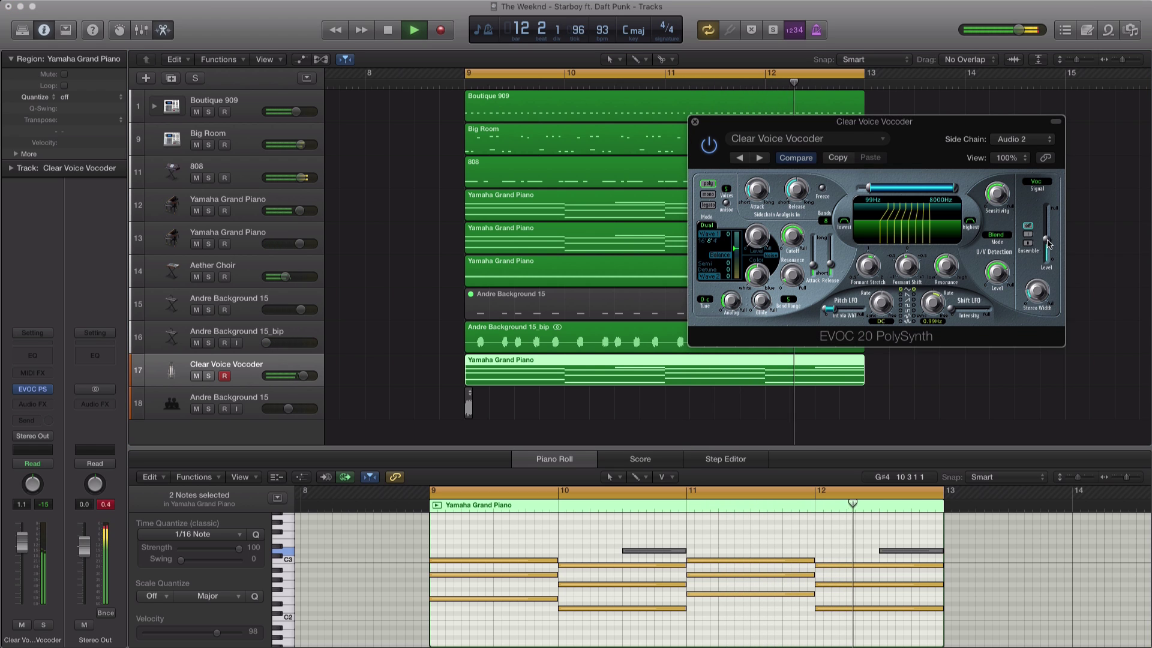
drag(1048, 244, 1049, 246)
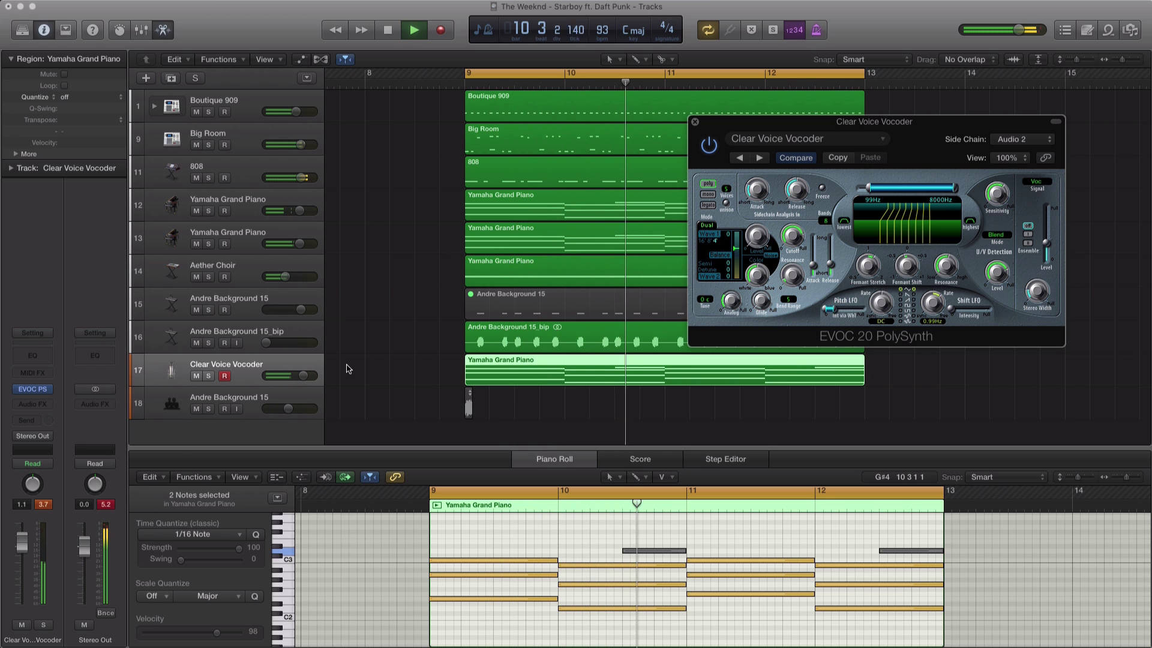
drag(1046, 249, 1046, 246)
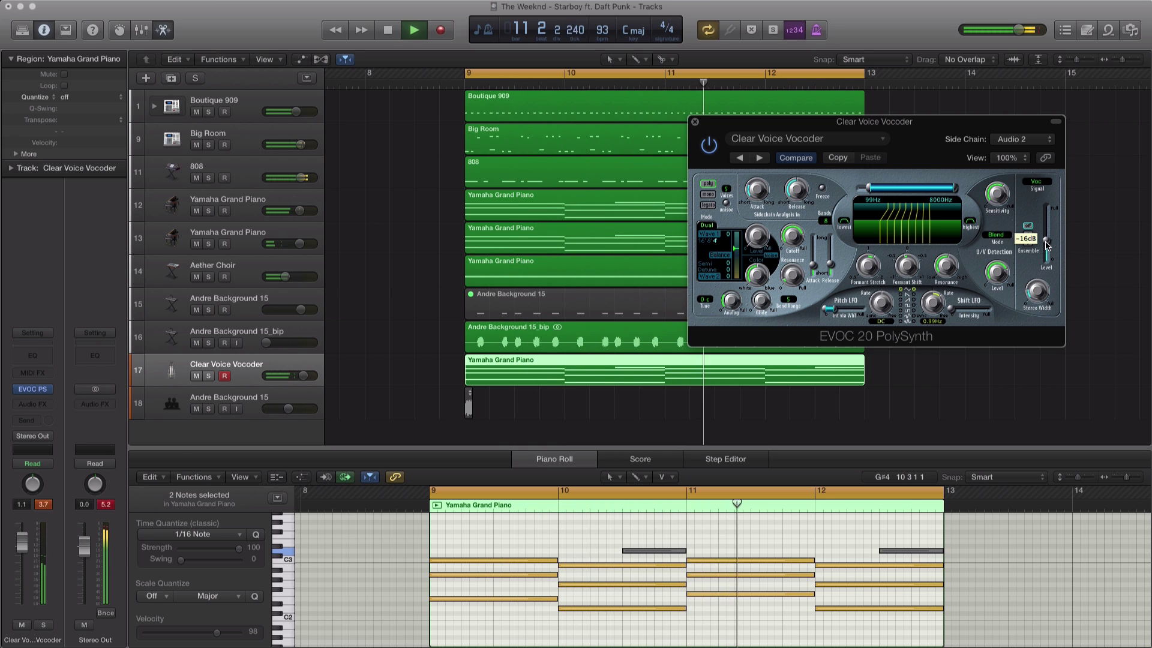
click(695, 121)
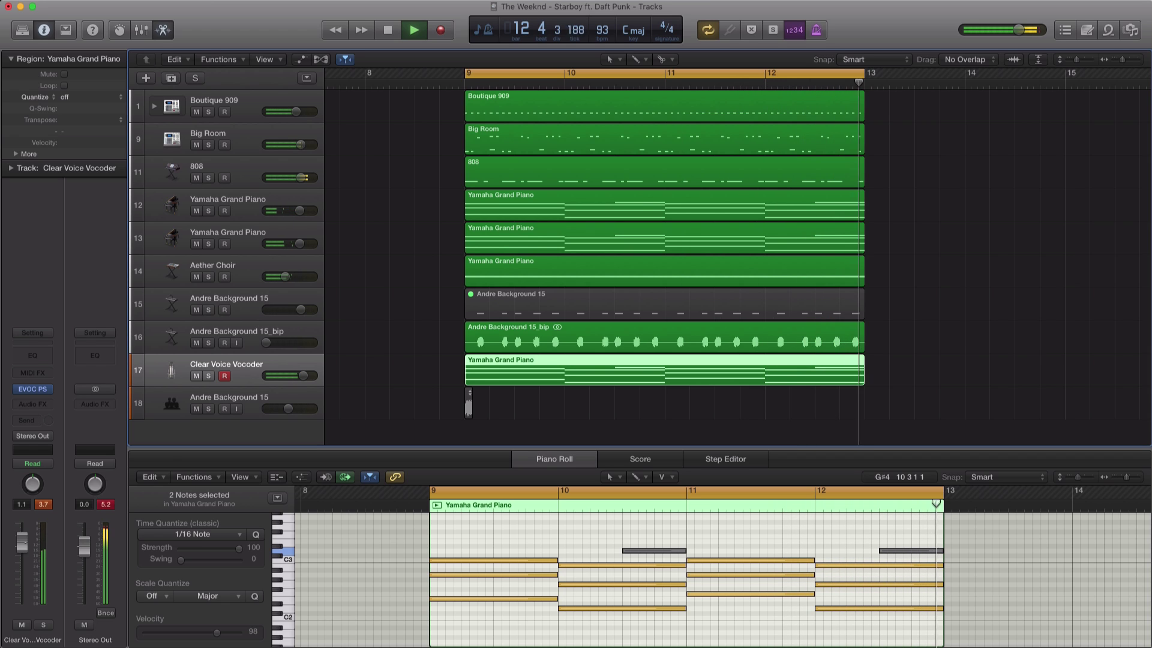
- Add a stereo PlatinumVerb to the Clear Voice Vocoder track and set its reverb time to about 1.30 seconds
click(37, 405)
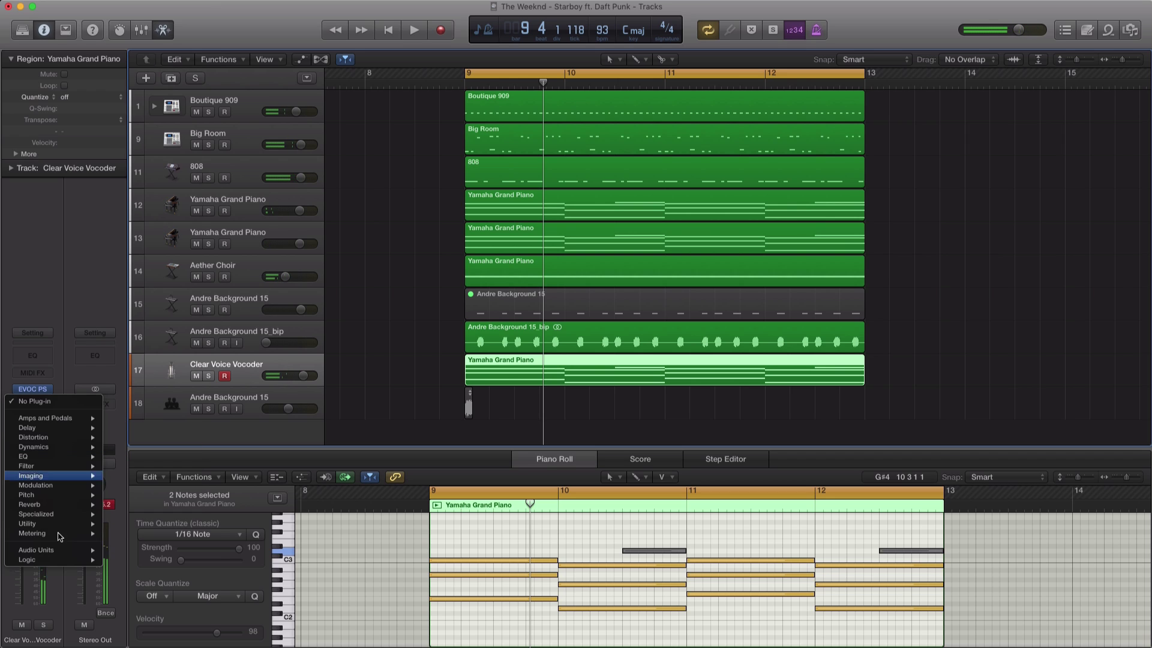
mouse_move(69, 505)
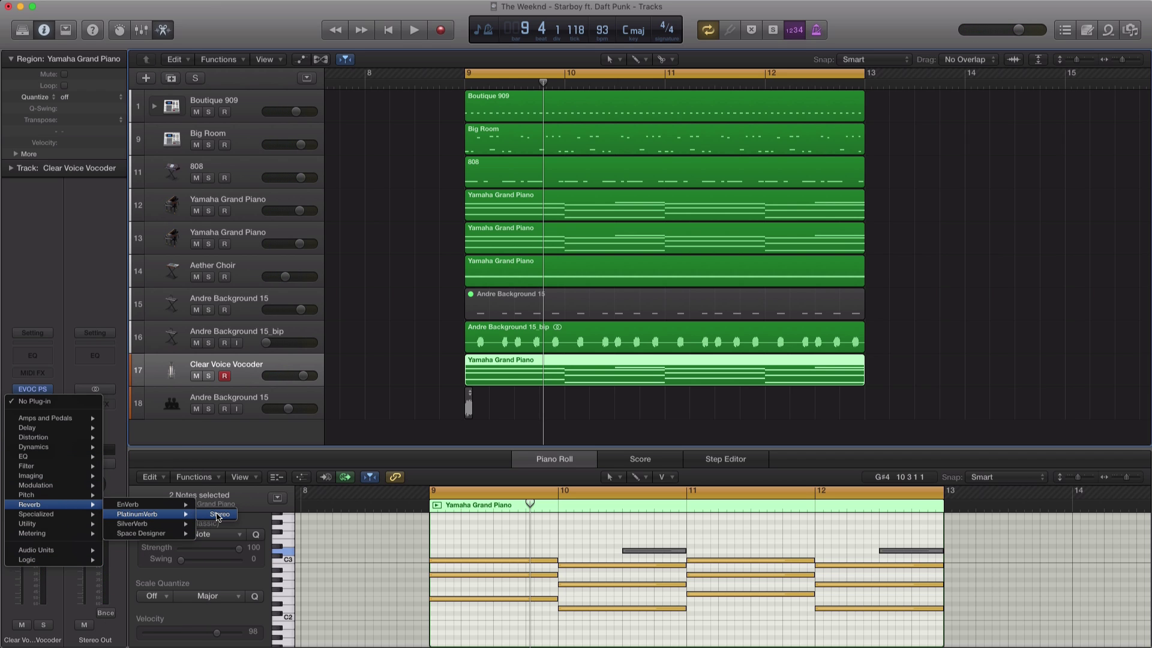
click(217, 515)
key(space)
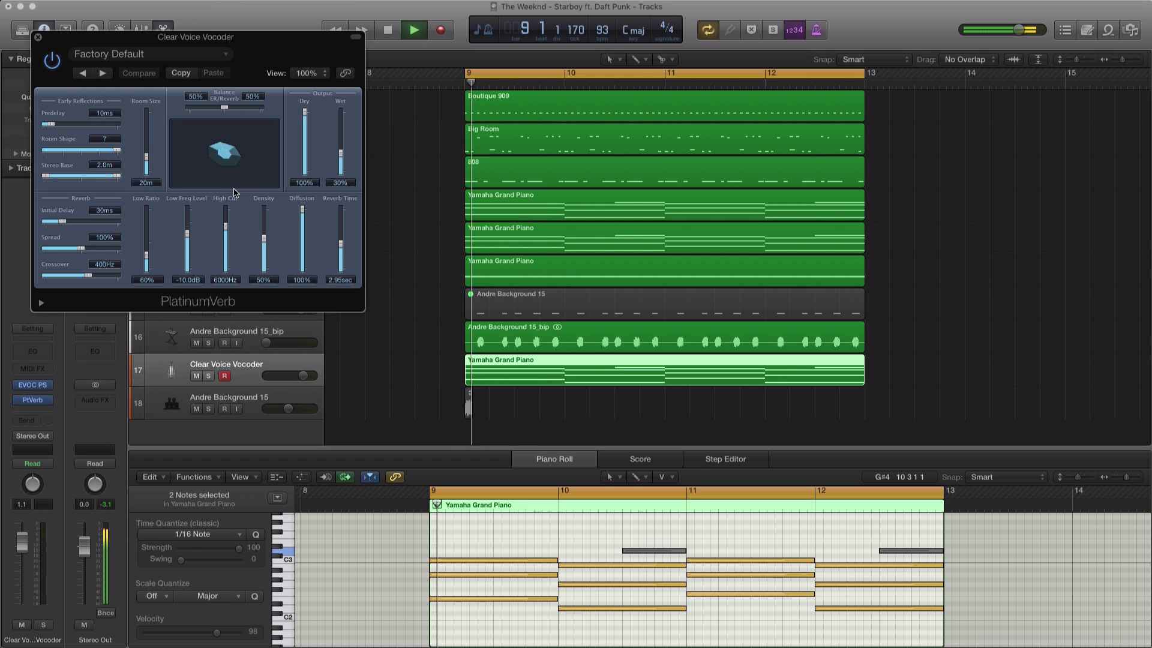
drag(340, 243, 340, 268)
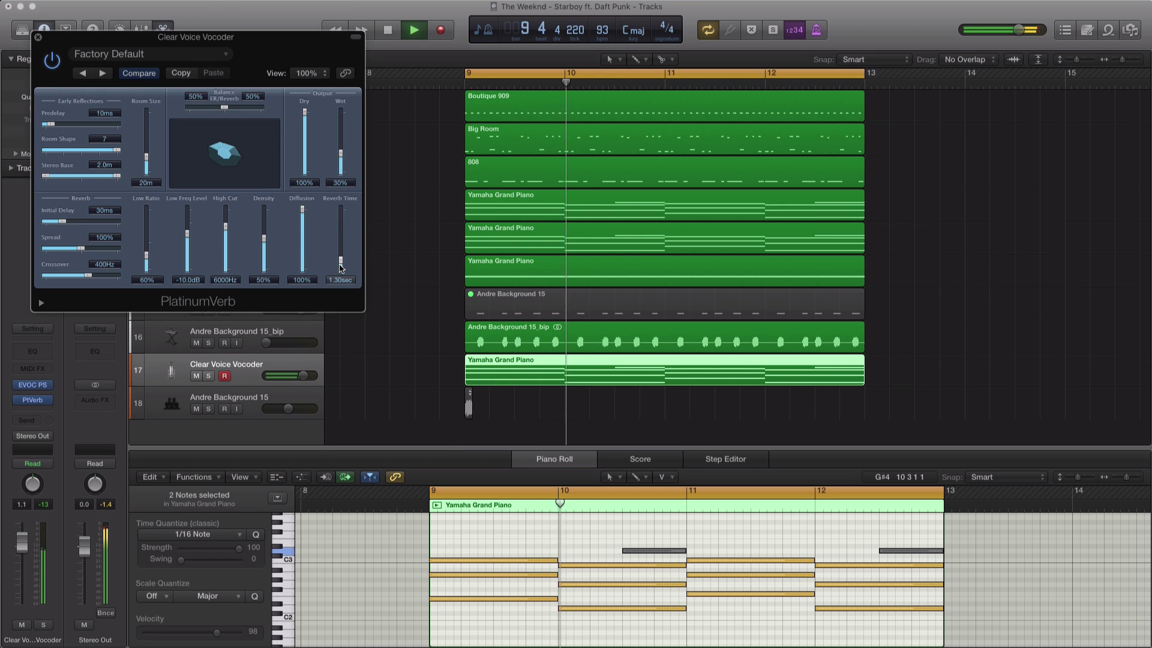
click(38, 37)
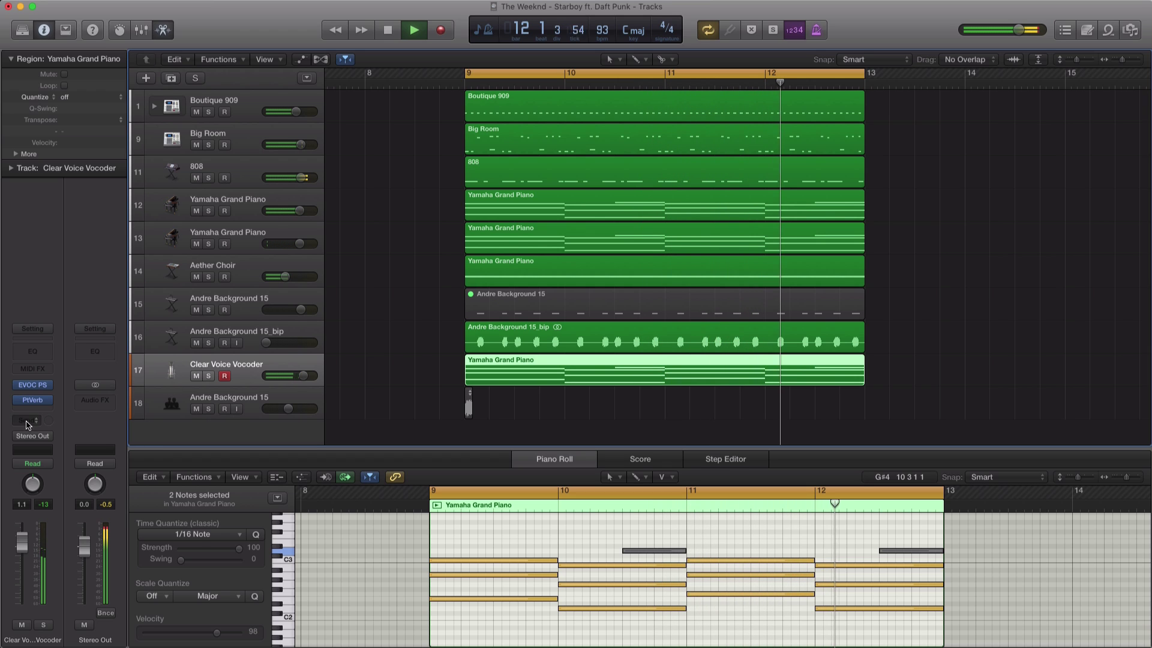
- Insert a stereo Tape Delay ahead of the PlatinumVerb on the Clear Voice Vocoder track
key(space)
click(40, 409)
click(46, 396)
click(44, 400)
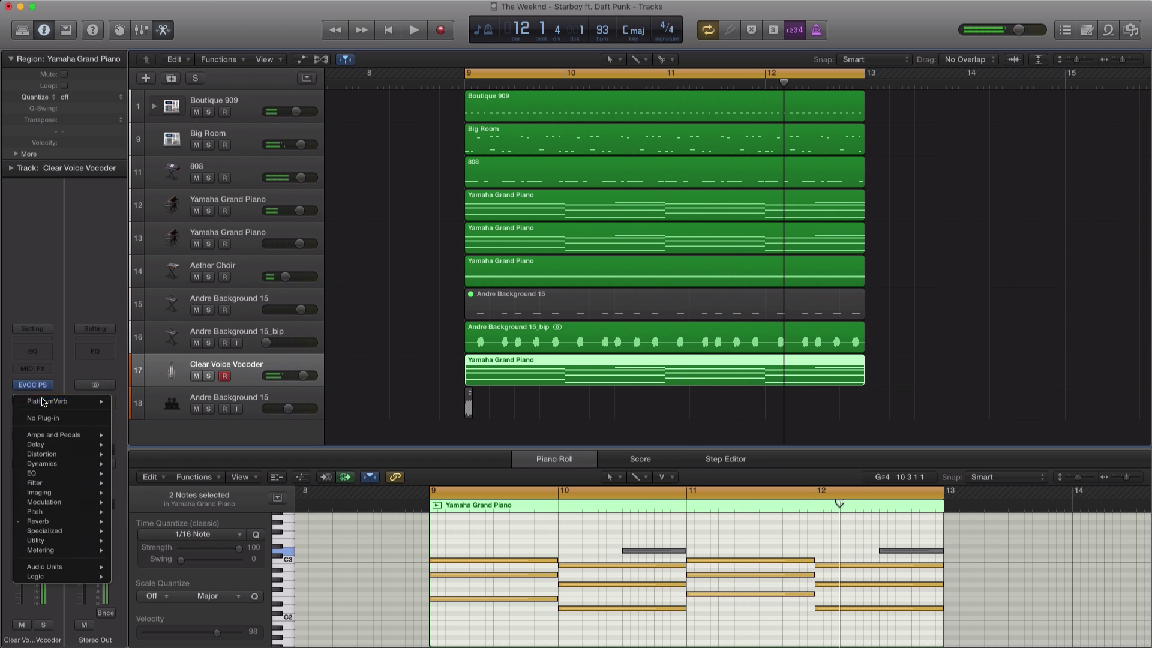
click(52, 397)
click(37, 410)
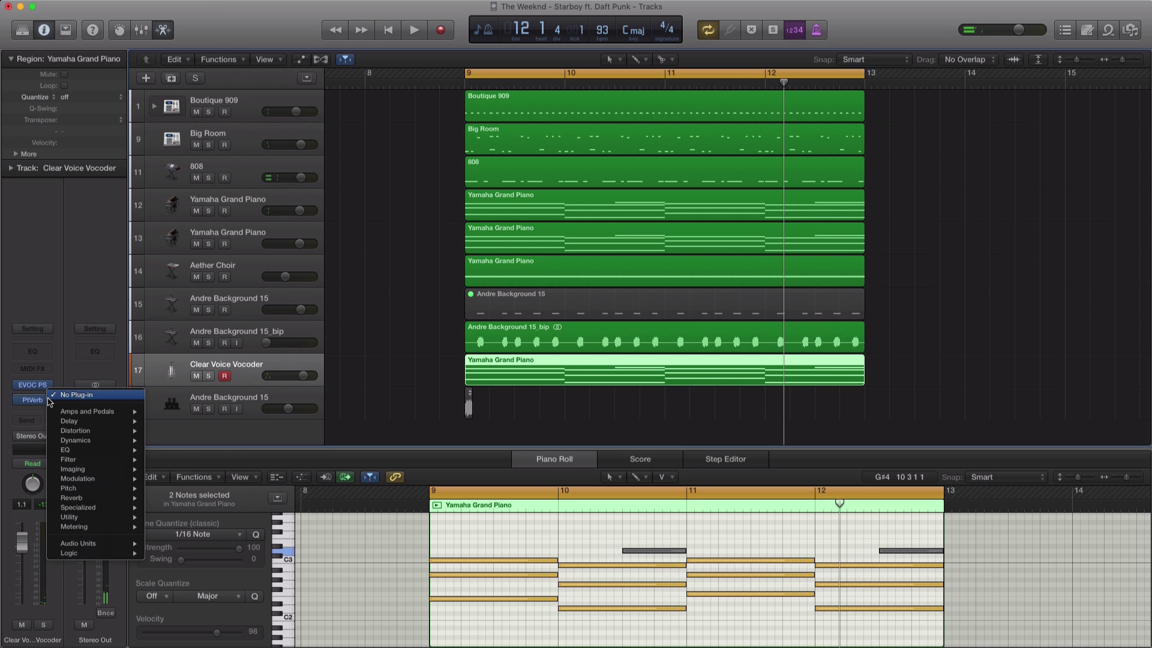
mouse_move(72, 422)
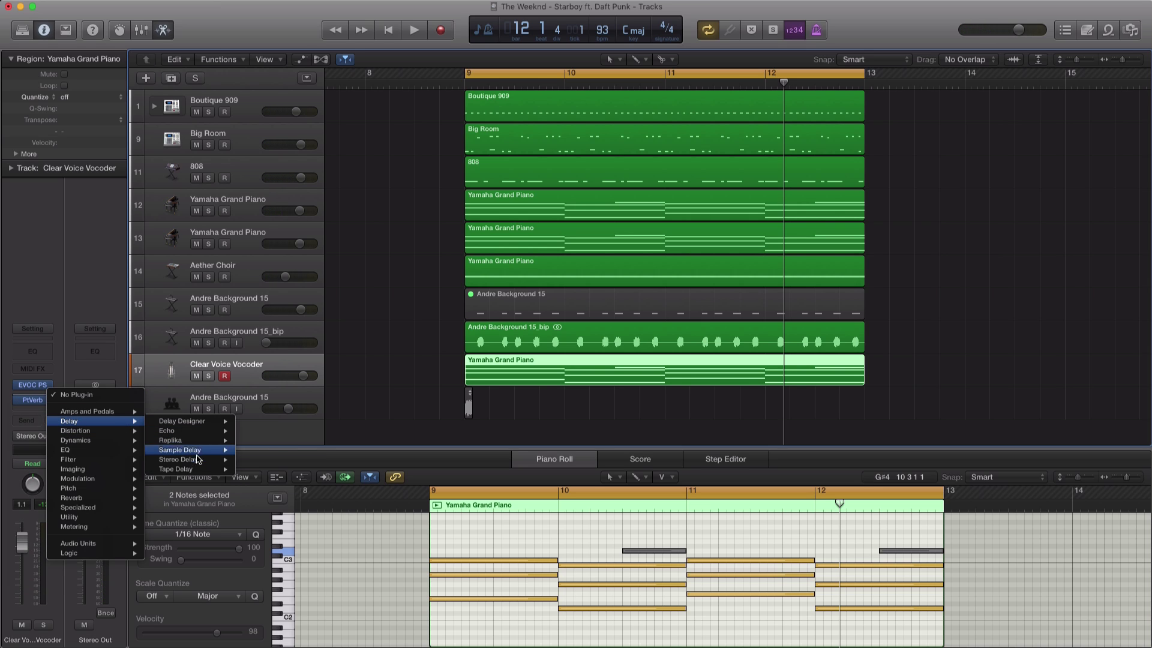
mouse_move(201, 462)
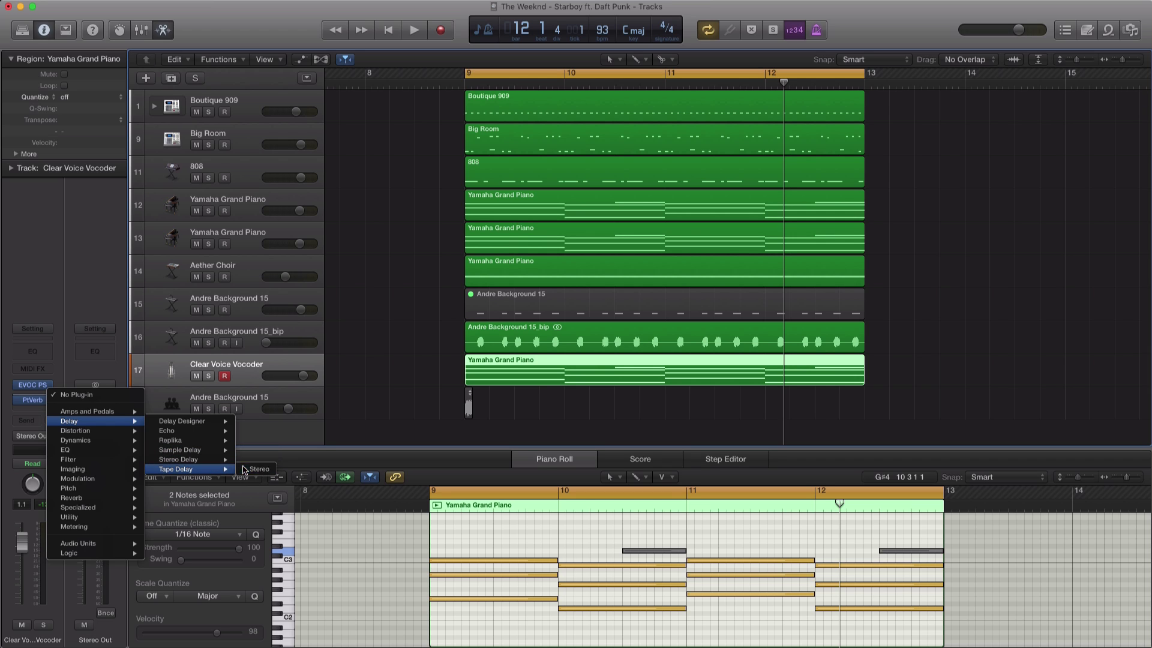
click(245, 470)
- Load the EDM Delay preset in the Tape Delay and set its wet output to 9% during playback
click(124, 56)
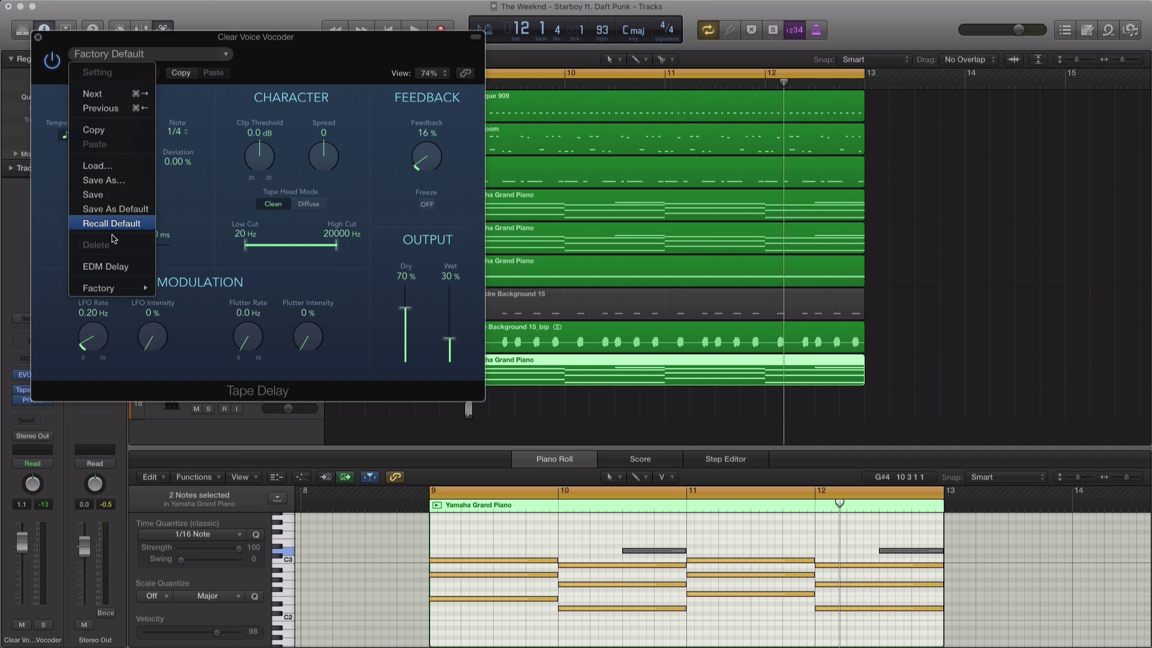
click(114, 267)
key(space)
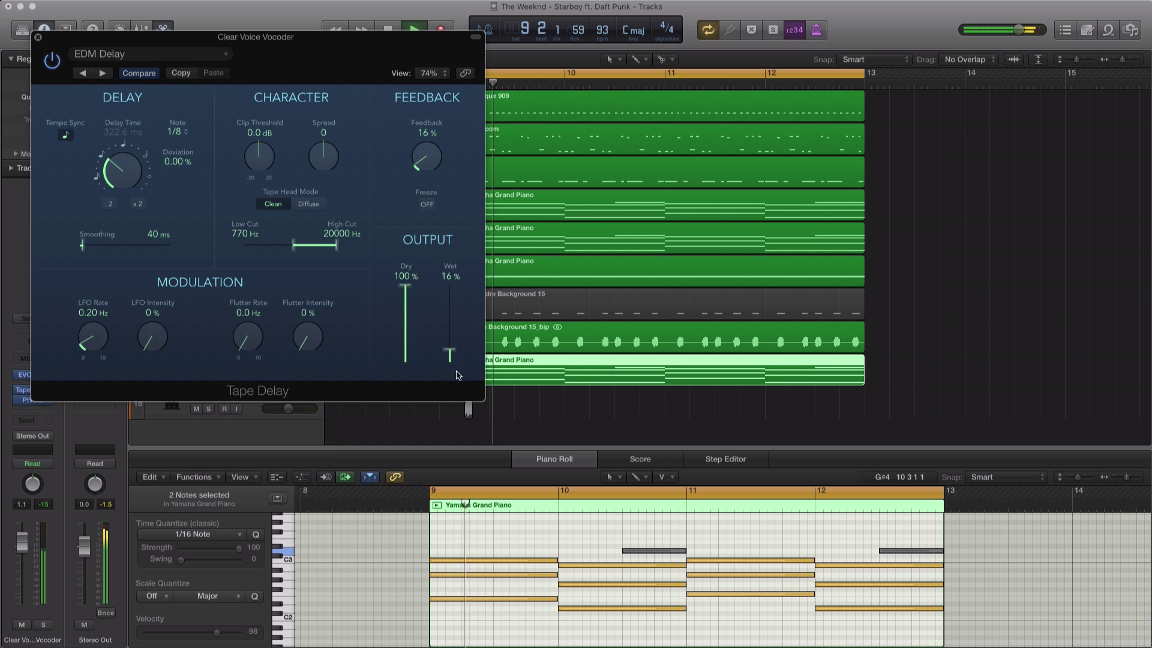
drag(450, 349, 451, 357)
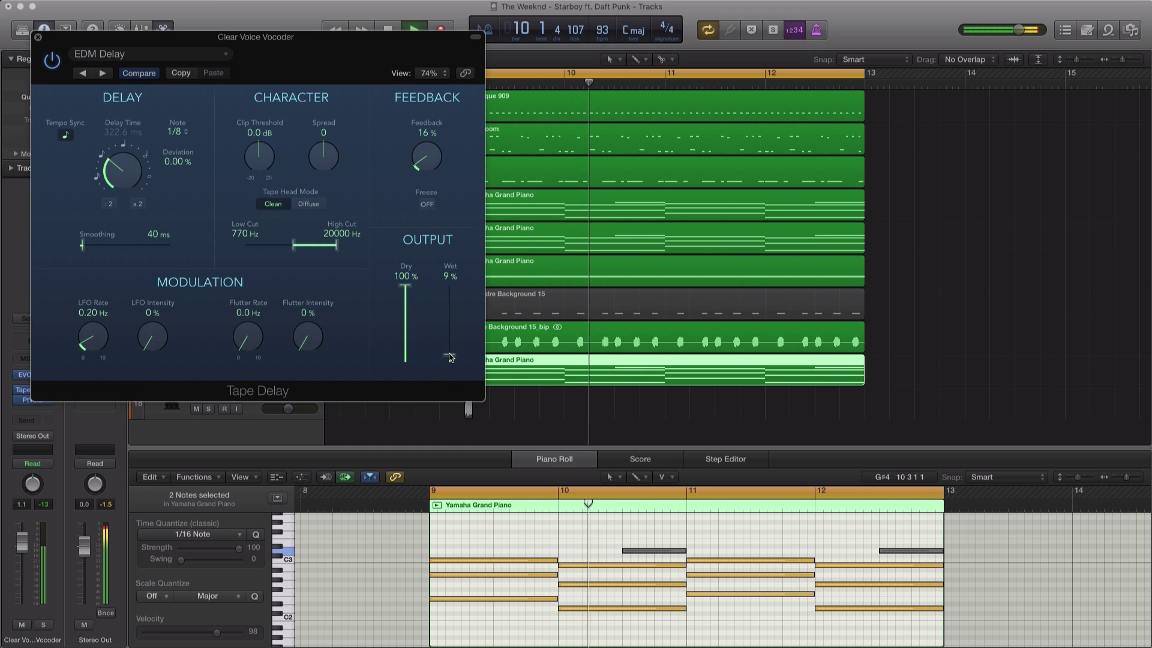
click(38, 39)
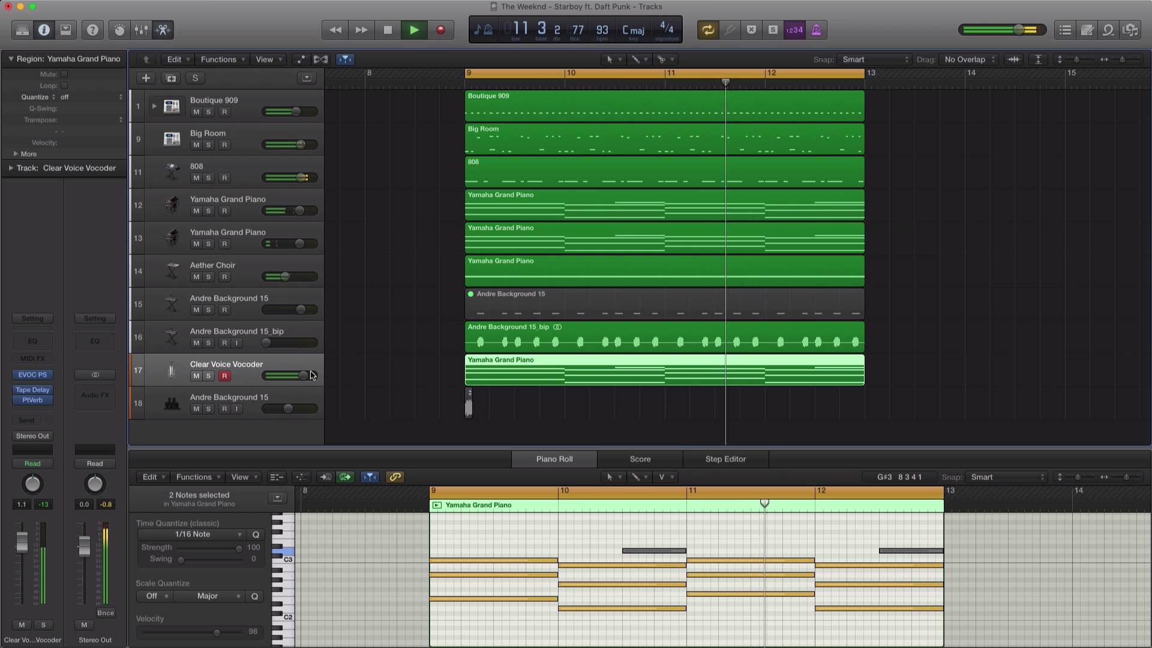
- Try the Clear Voice Vocoder track at -1.0 dB and audition the EVOC 20's Off and Noise U/V detection modes, returning to Blend
drag(303, 375, 299, 376)
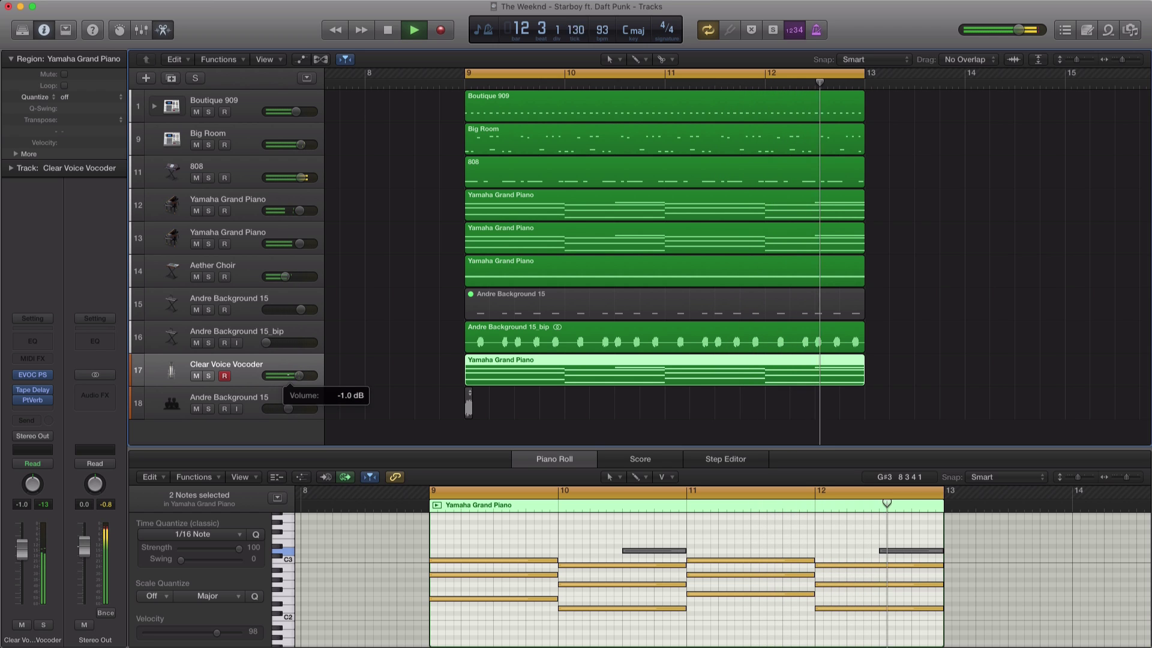
click(34, 378)
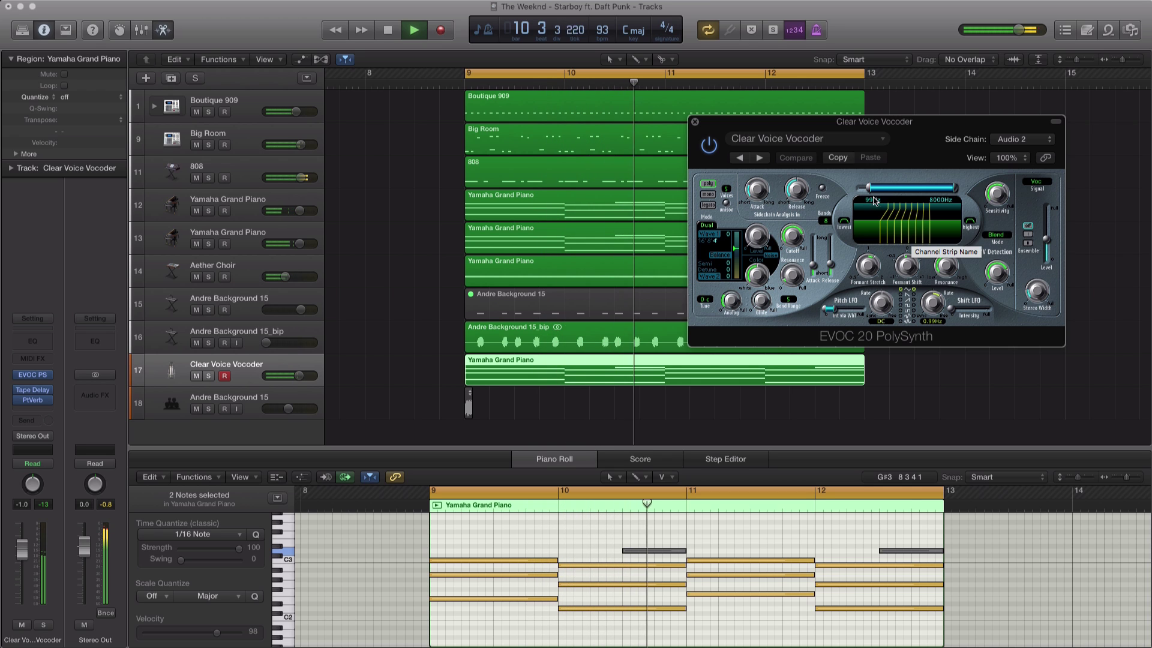
drag(792, 199, 792, 232)
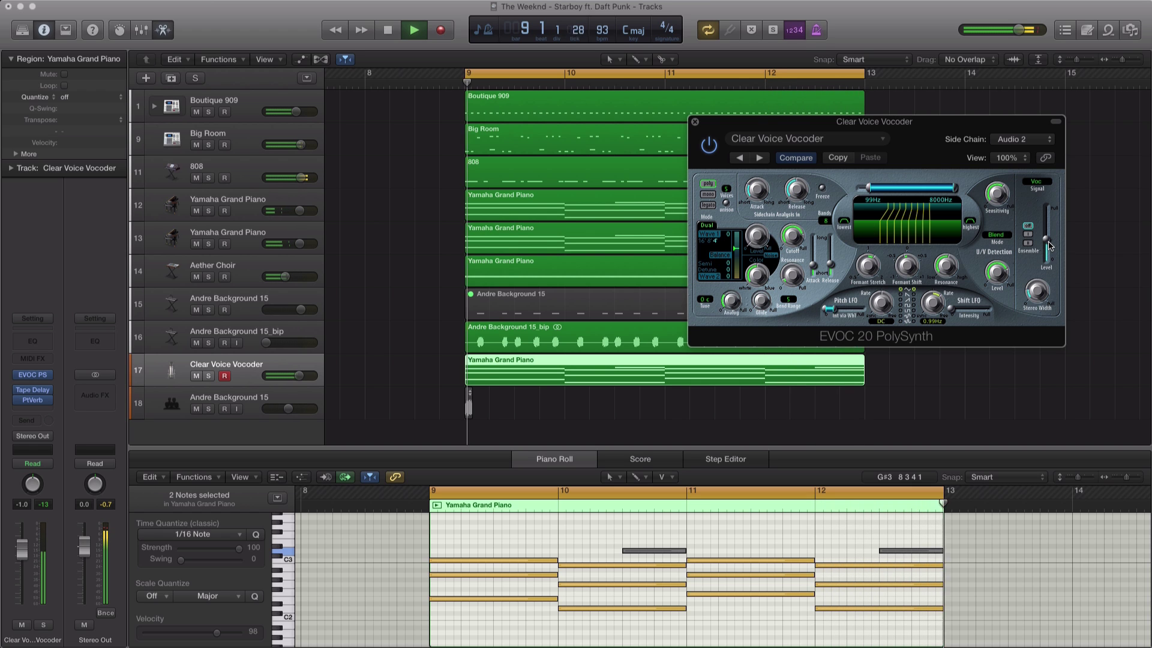
click(997, 237)
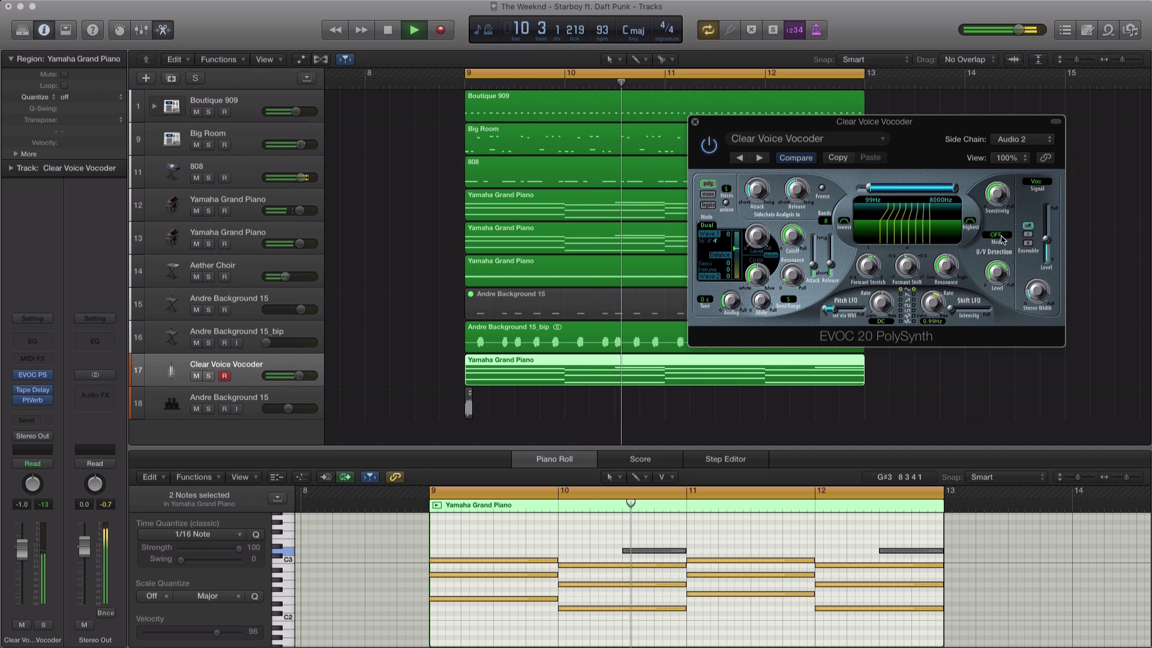
click(999, 238)
click(1004, 247)
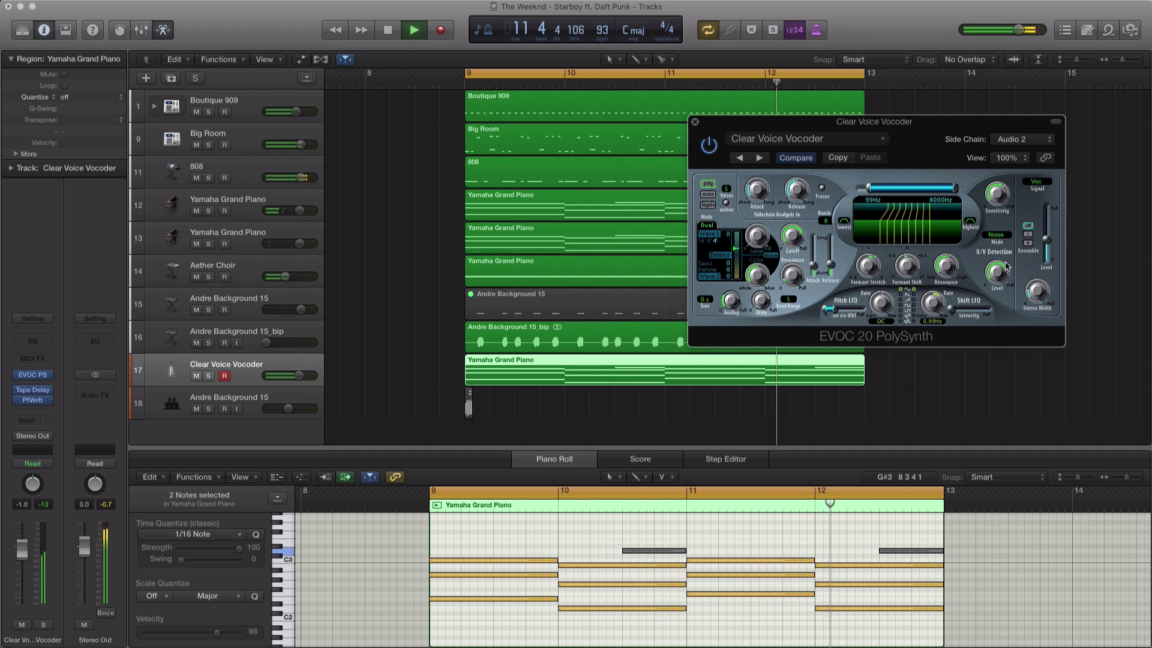
click(1011, 239)
click(1003, 247)
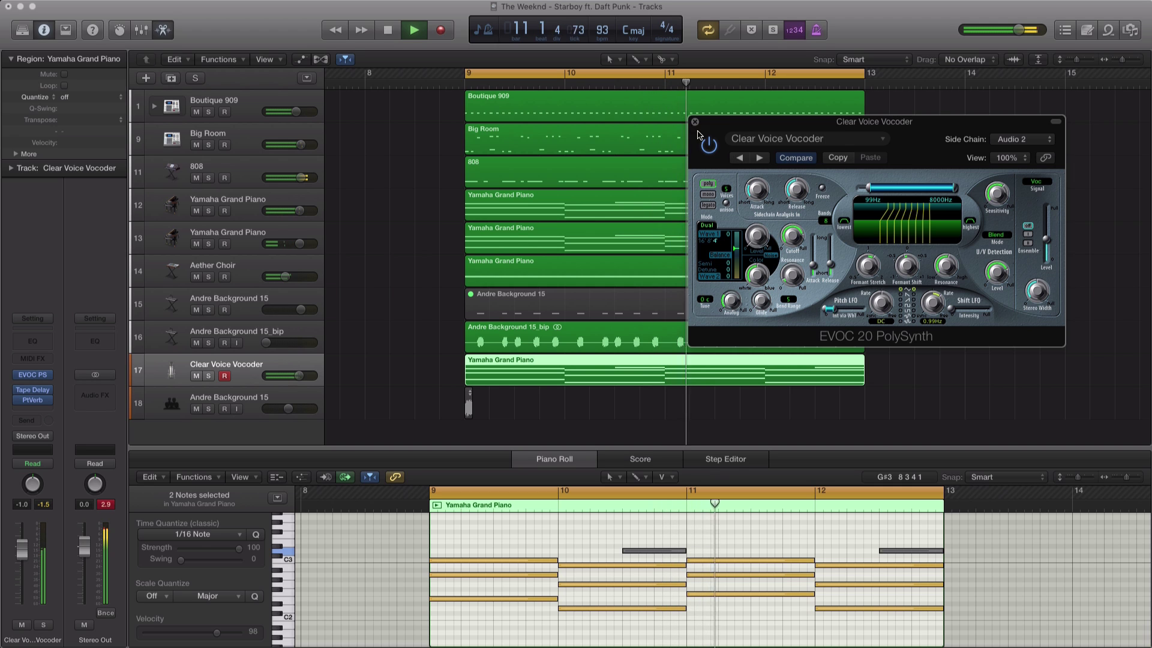
- Close the vocoder window, lower the Clear Voice Vocoder track's volume to -3.3 dB, and stop playback
key(super+w)
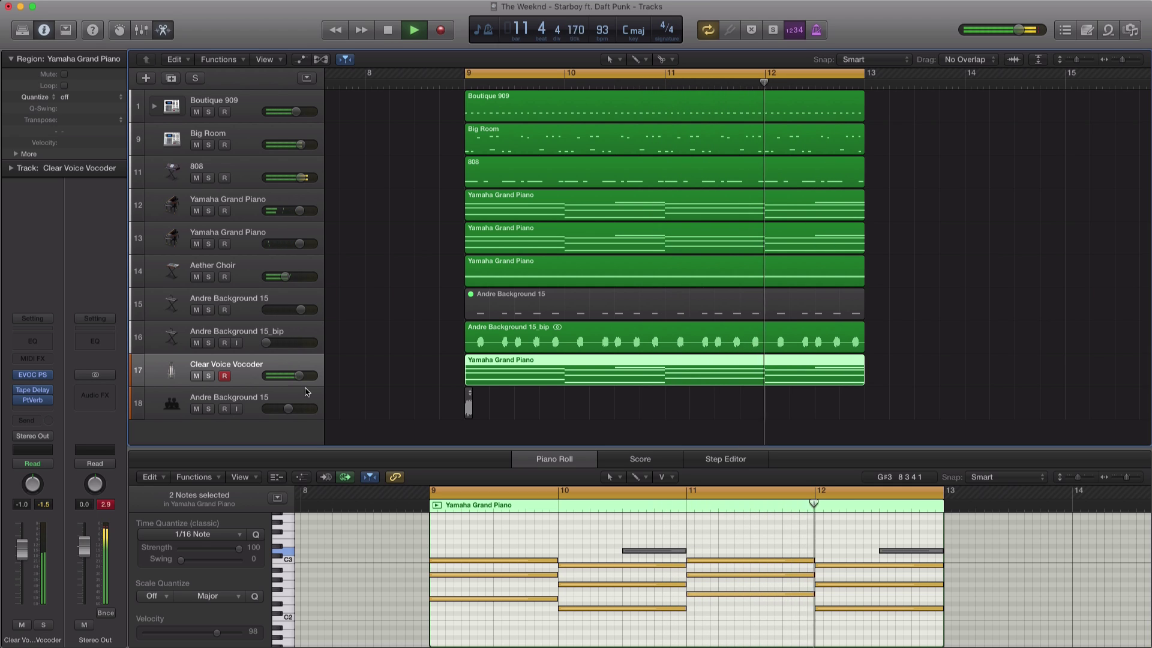
mouse_move(299, 376)
mouse_down()
mouse_move(266, 343)
mouse_move(293, 381)
mouse_up()
key(space)
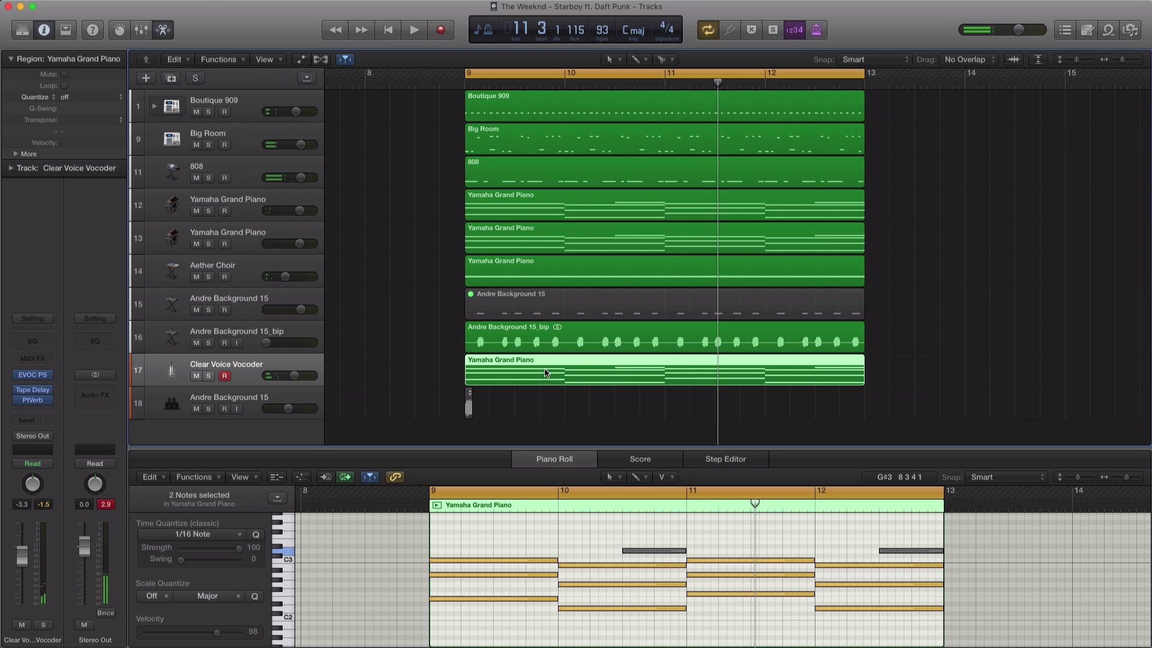
- Duplicate all the regions of bars 9 to 12 to bar 13 and extend the cycle range to bar 17
drag(910, 387, 590, 144)
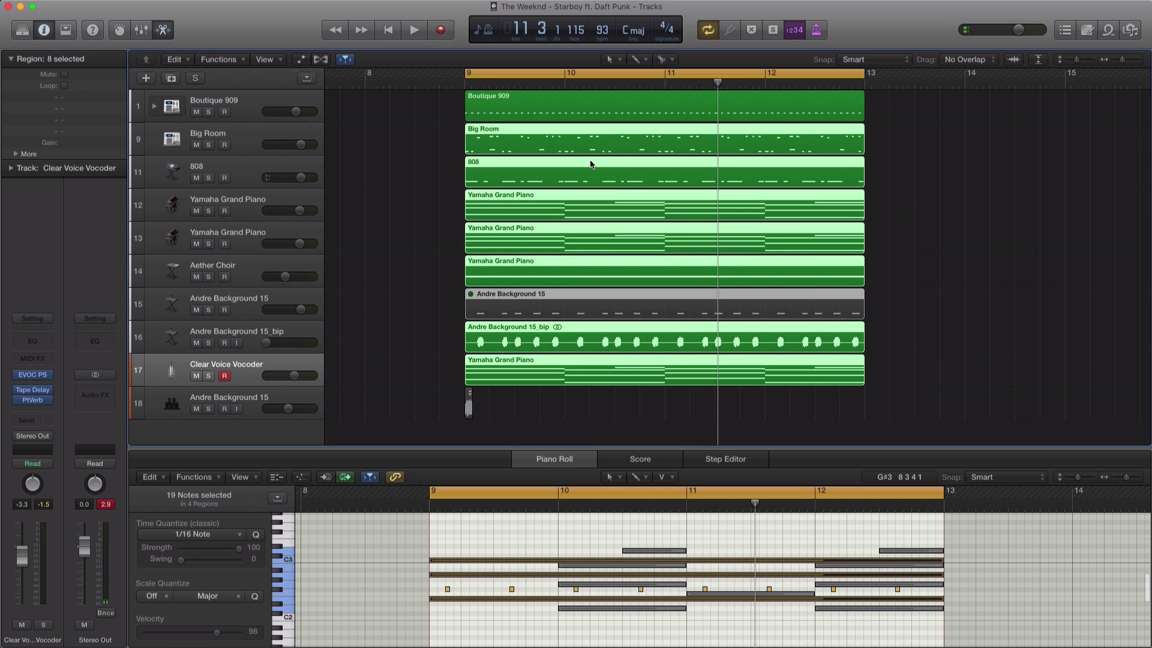
key(super+Up)
key(super+Up)
key(super+Left)
drag(876, 321, 688, 96)
drag(697, 97, 994, 110)
drag(817, 75, 1107, 96)
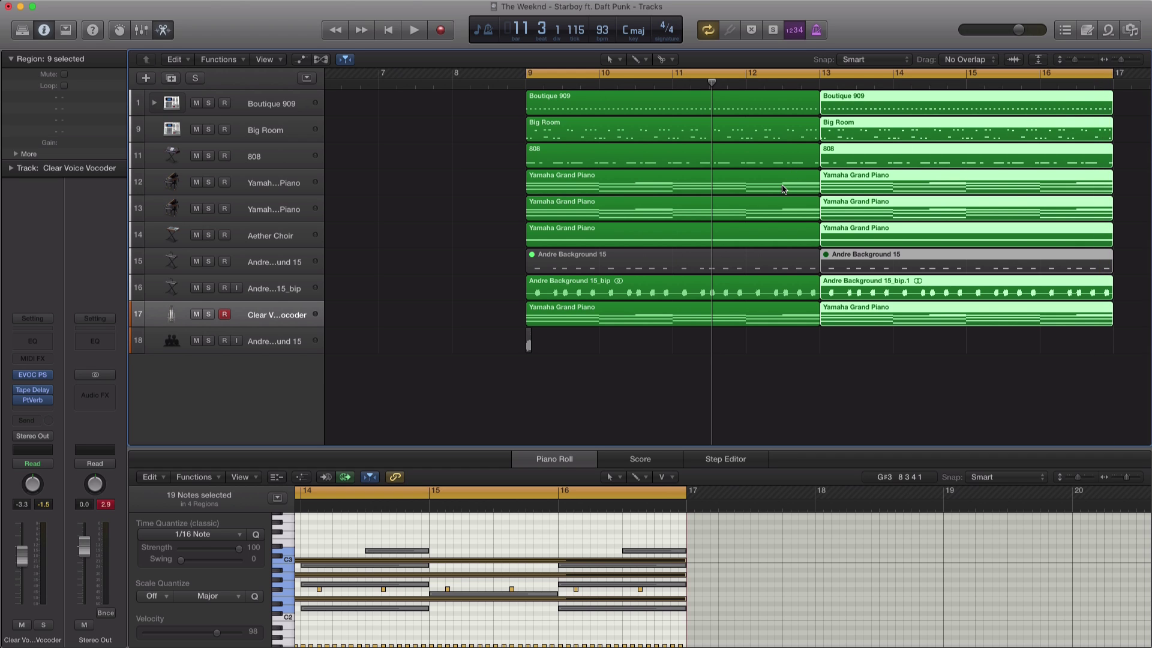
- Create a new software instrument track below the vocoder track and load Drum Machine Designer with the Big Room kit on it
click(146, 79)
click(731, 190)
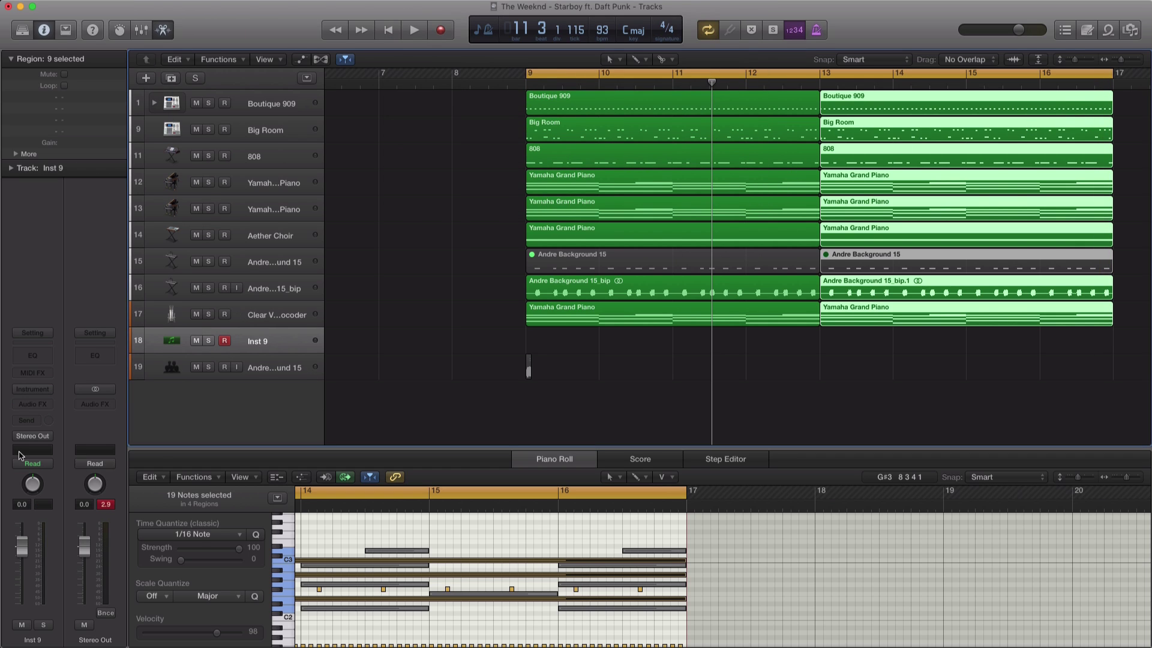
click(33, 389)
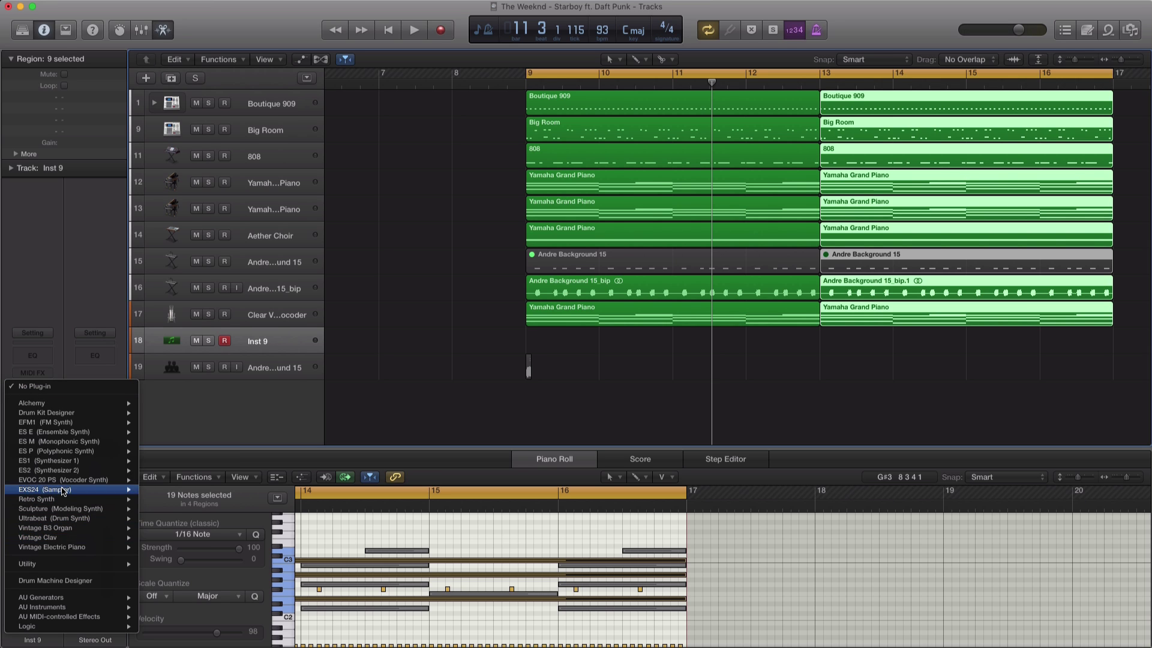
click(57, 582)
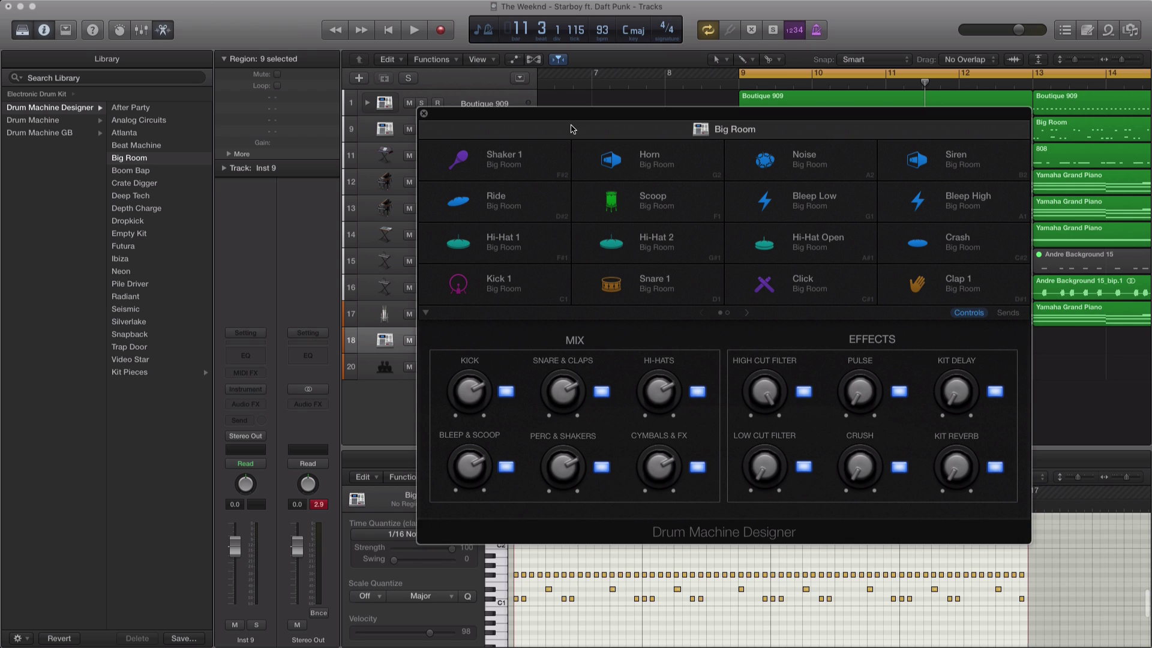
- Audition other clap sounds for the Big Room kit's Clap 1 pad and replace it with Clap 2 - Atlanta
click(927, 289)
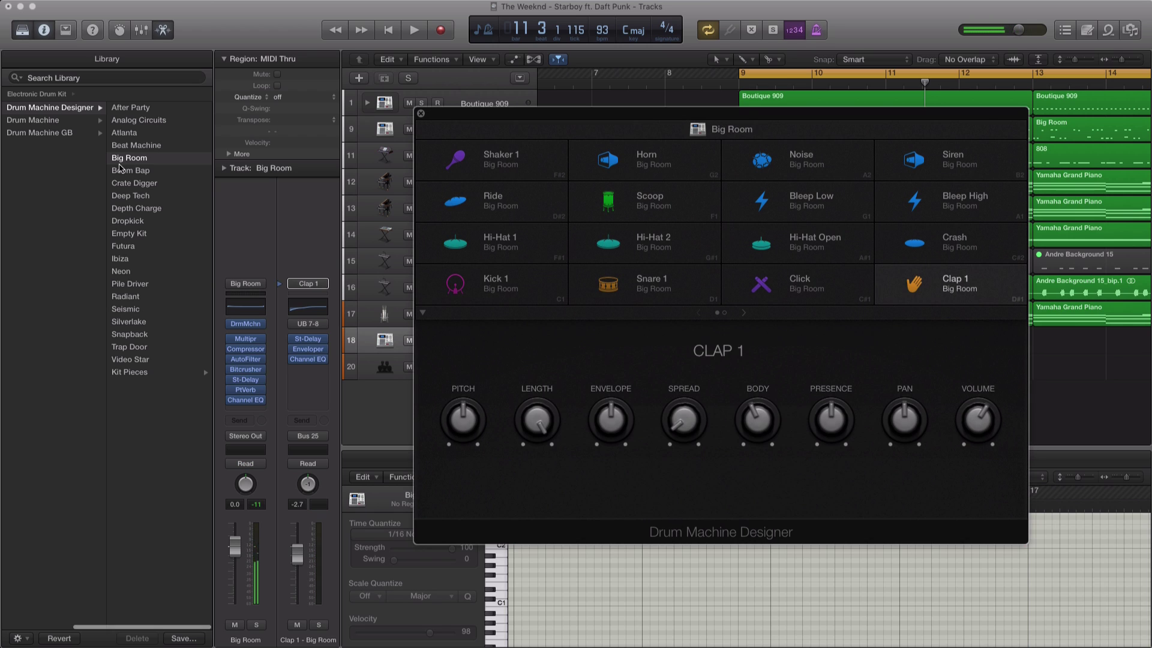
click(154, 185)
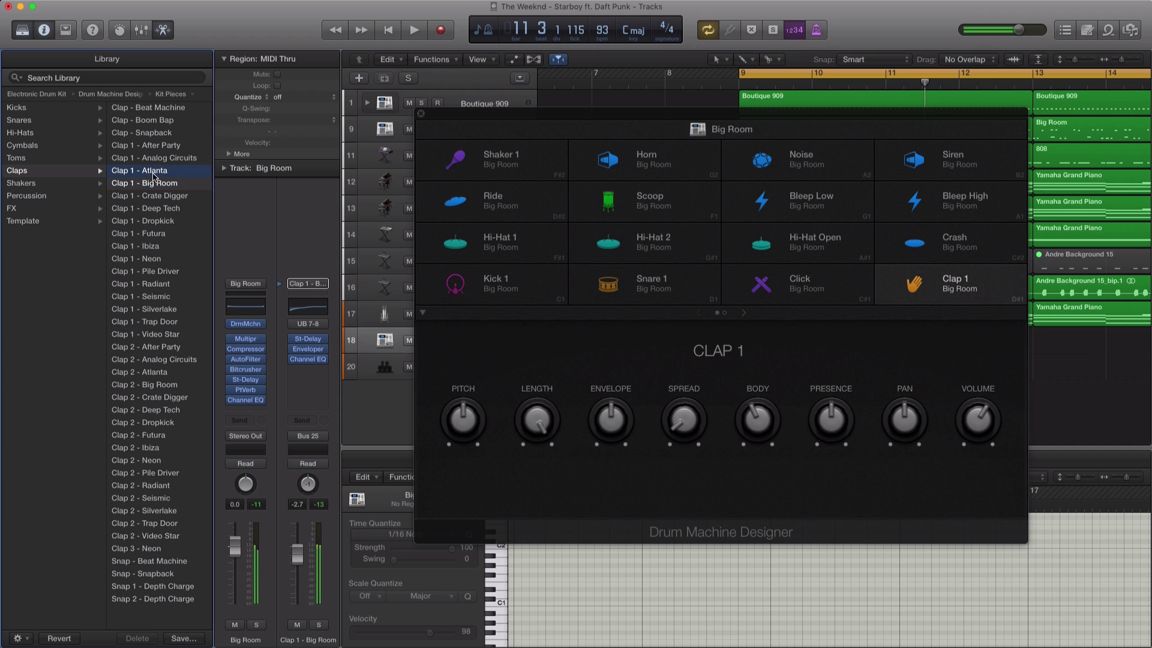
click(158, 135)
click(160, 123)
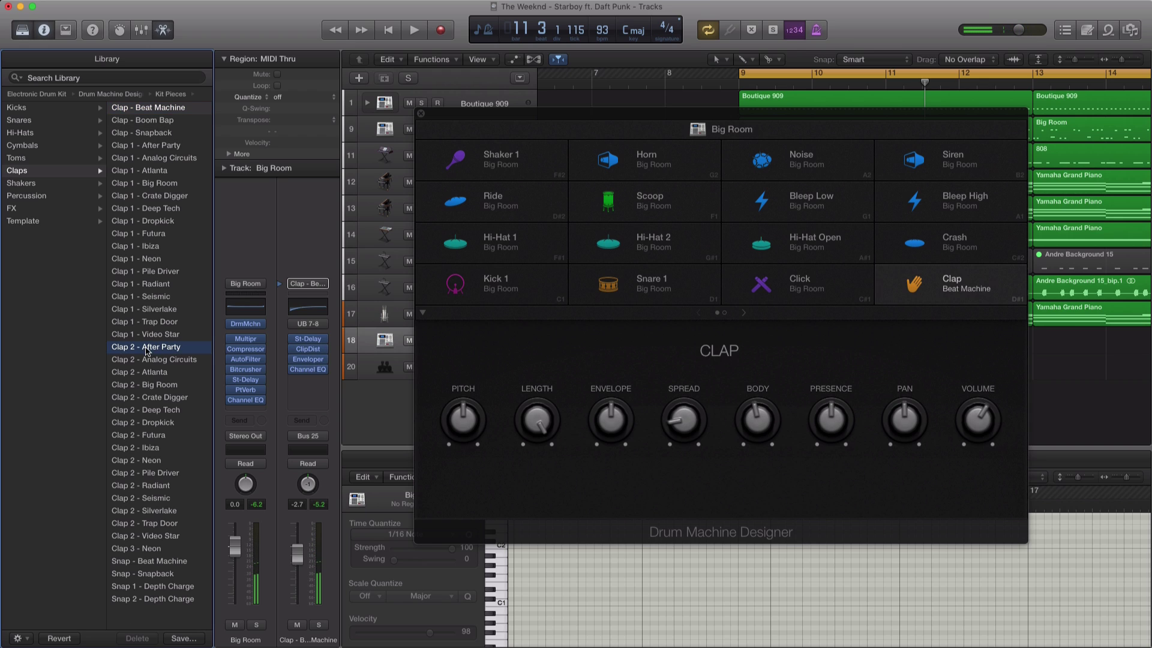
click(172, 361)
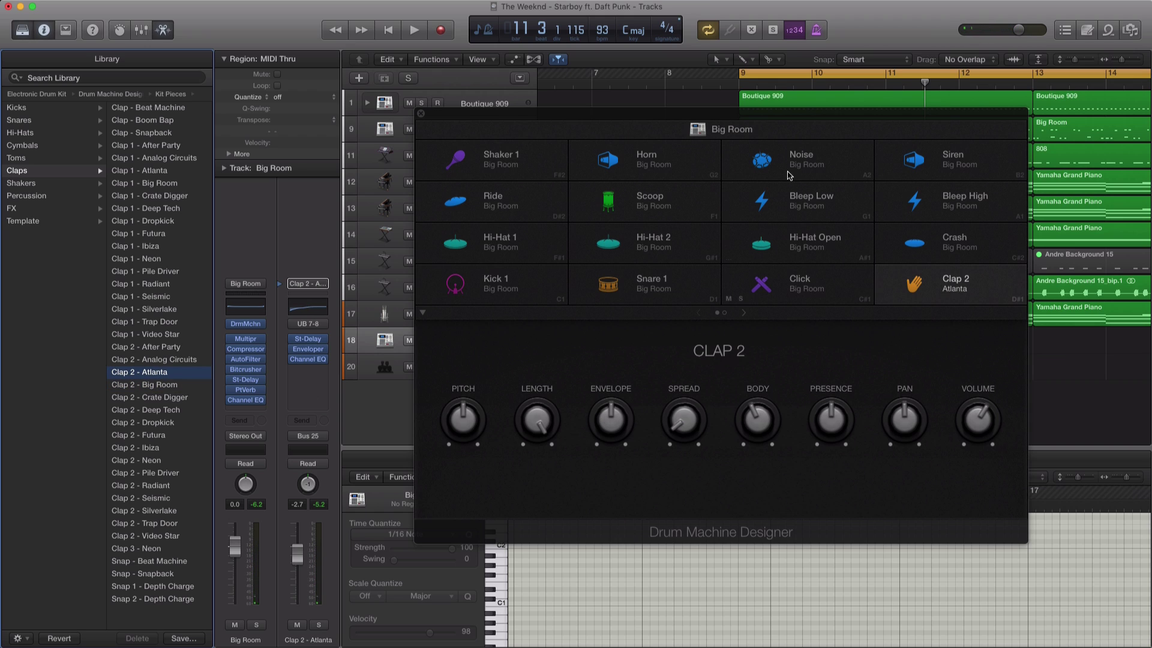
click(749, 116)
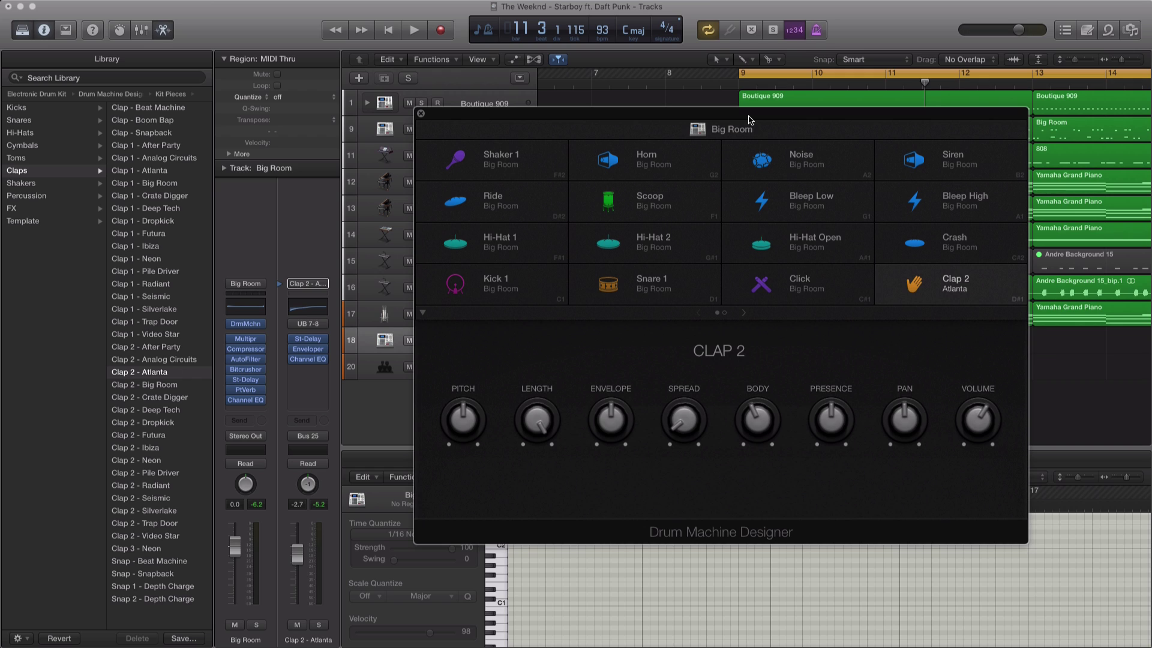
- Shape the Clap 2 pad with spread 47%, presence +5.0 dB, length 48%, and more body and envelope
drag(670, 423, 659, 353)
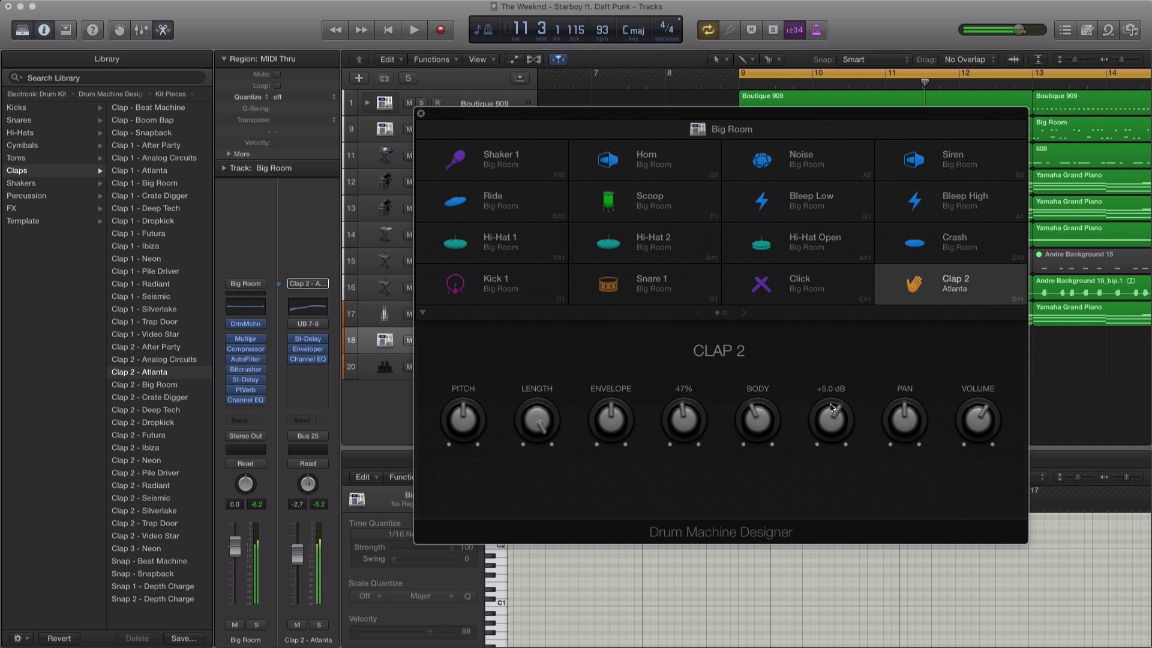
drag(750, 393, 754, 381)
drag(530, 484, 530, 522)
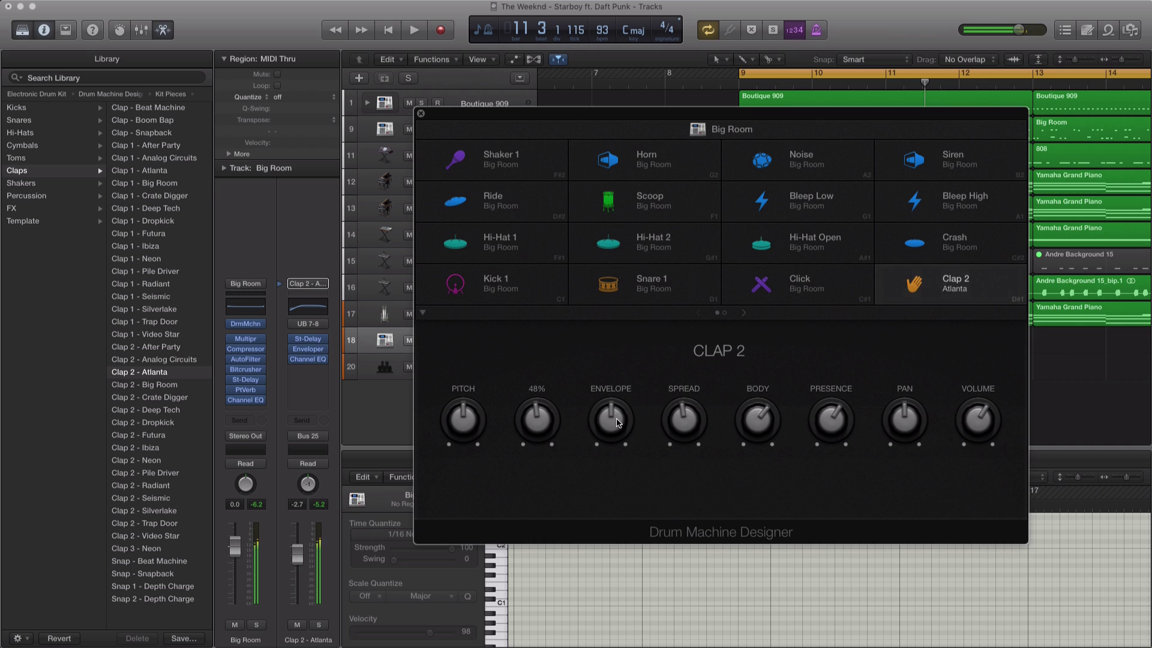
- Play the beat, close the drum machine window, and record a clap part on track 18 across bars 13 to 16
key(space)
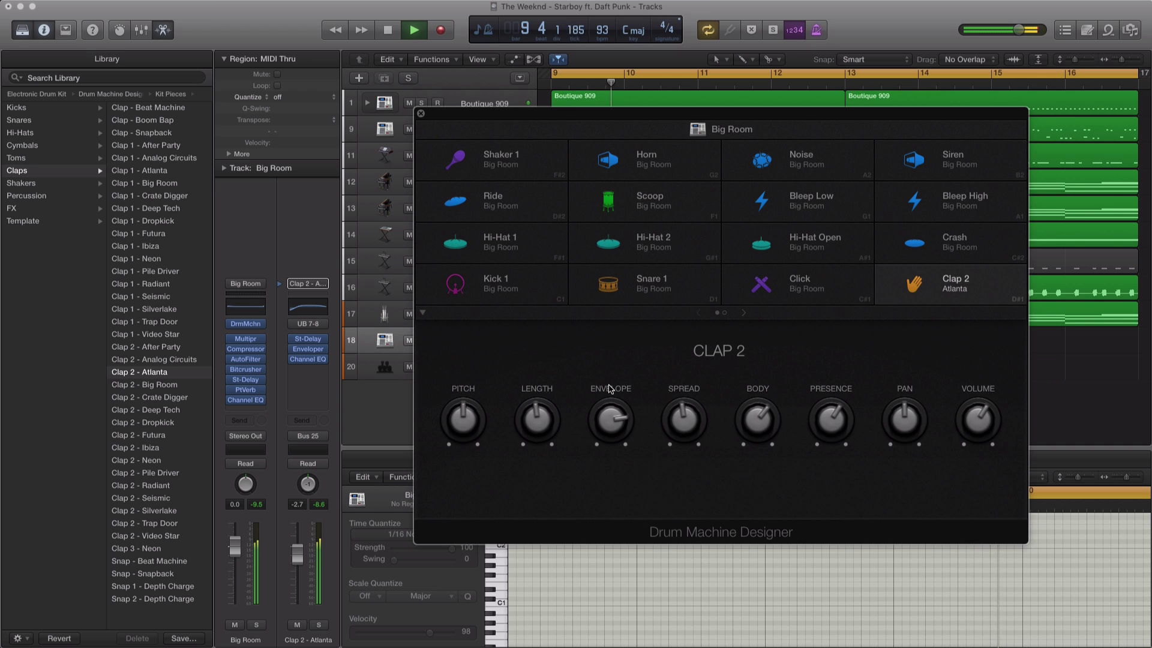
click(420, 116)
key(r)
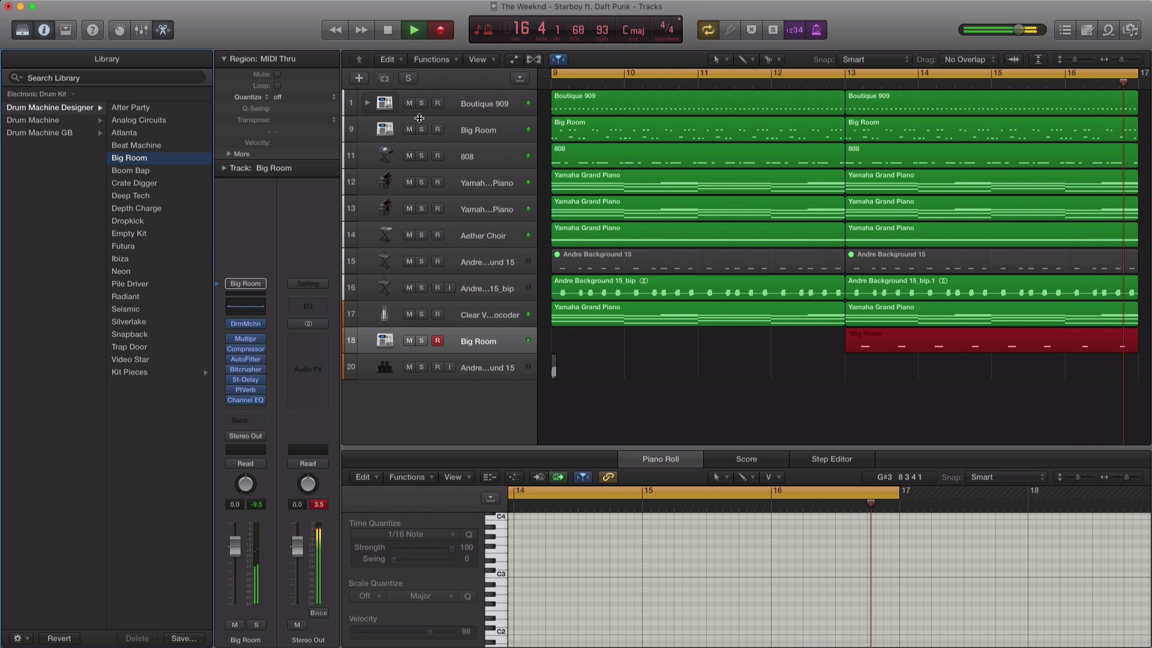
key(space)
- Set the cycle range to bars 13 to 17, listen to the recorded clap region, and quantize it to 1/8 Note
click(857, 74)
drag(852, 73, 1129, 93)
key(space)
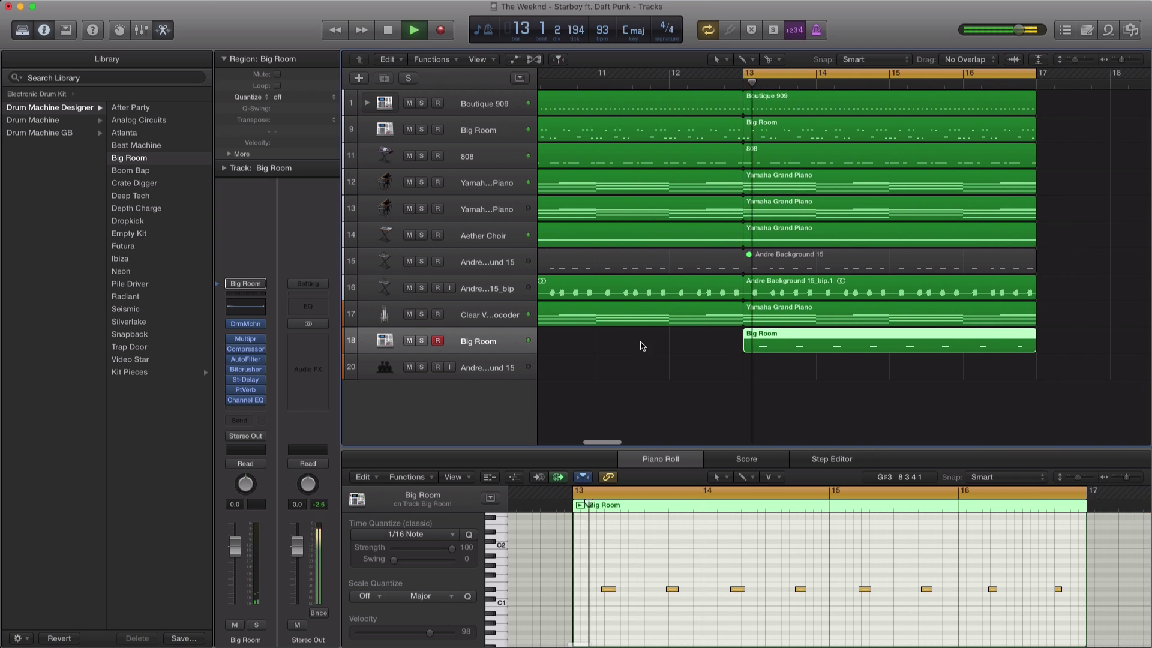
key(space)
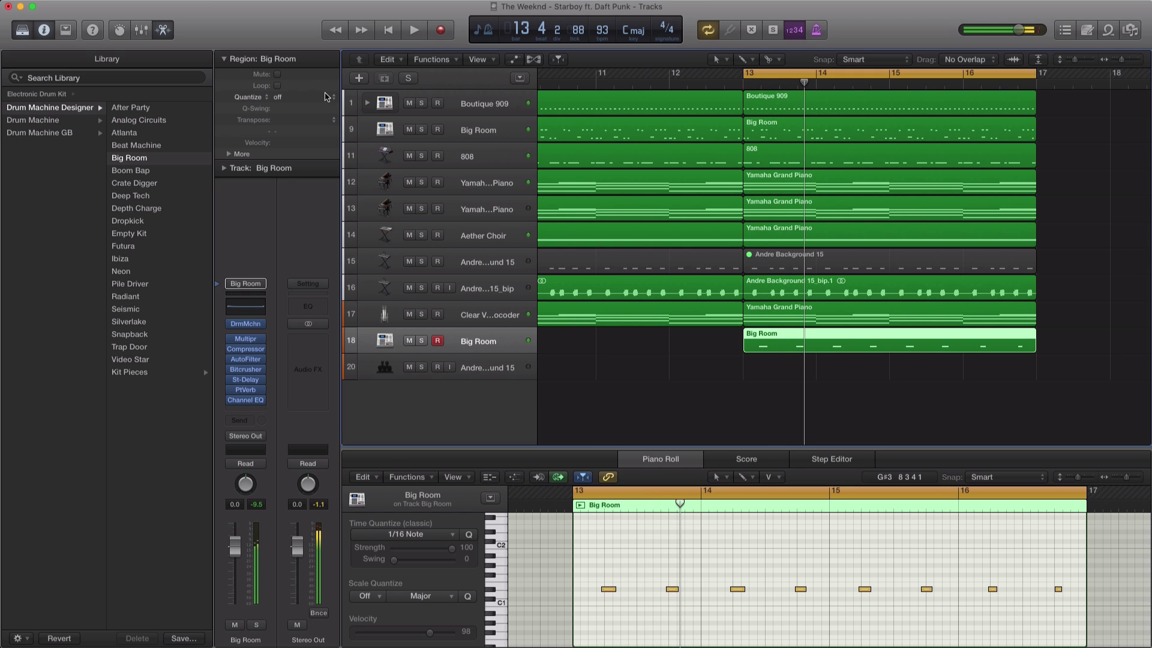
click(333, 98)
click(318, 142)
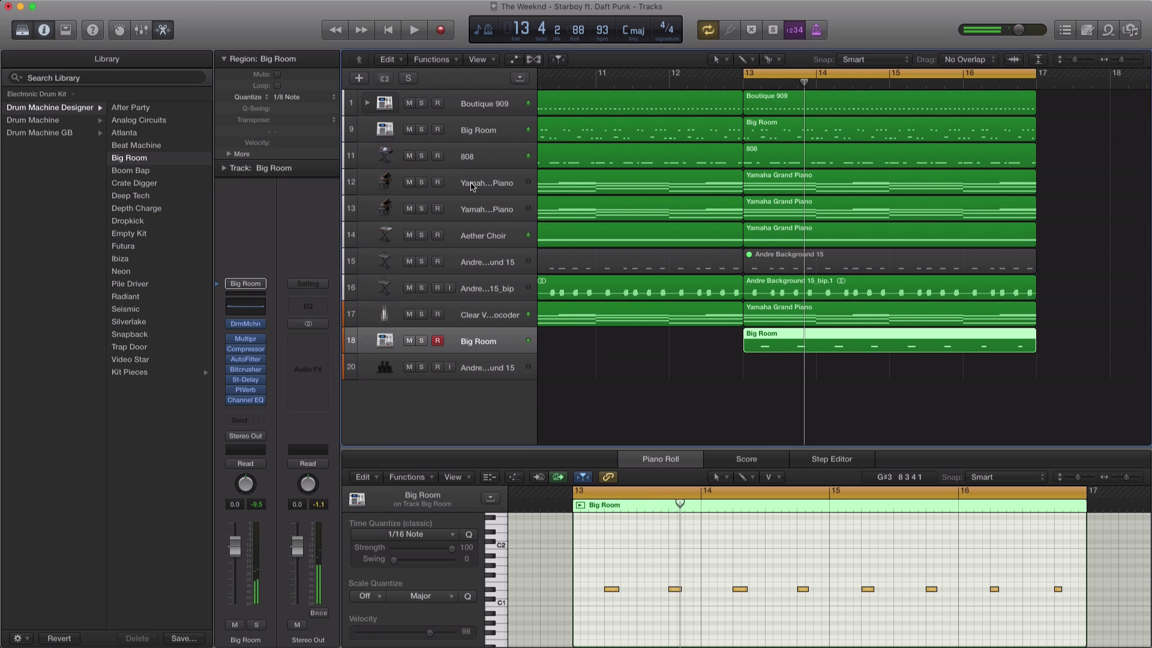
- During playback, raise the Clap 2 pad's volume to 1.3 dB, increase its body and presence, and set its envelope to 58%
key(space)
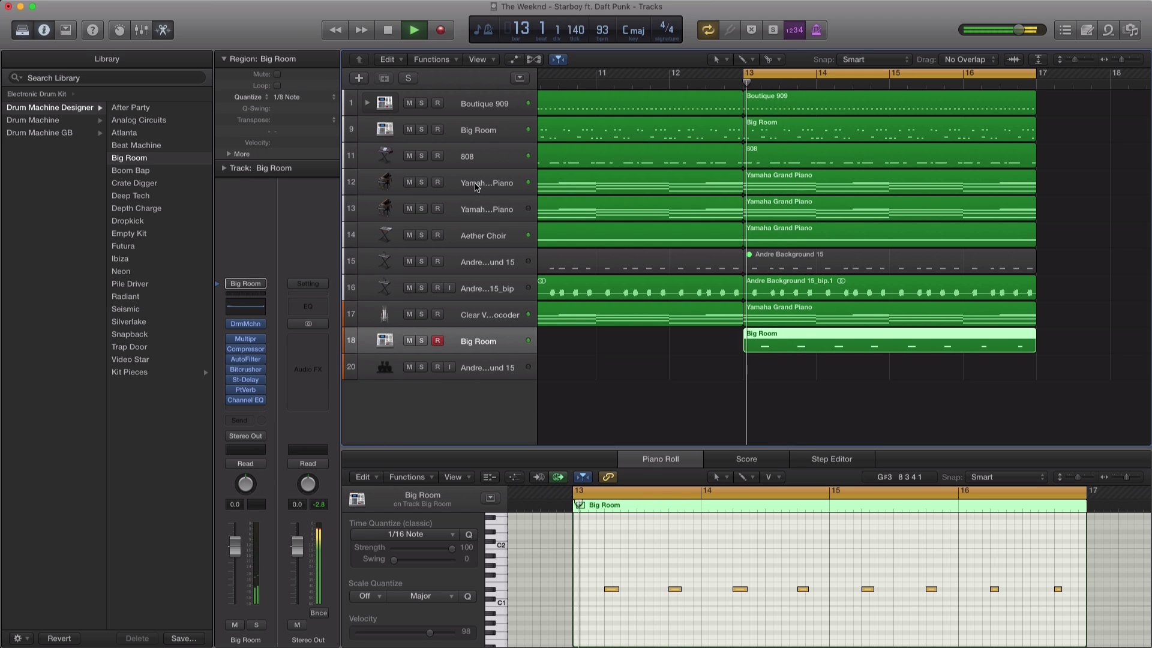
click(246, 324)
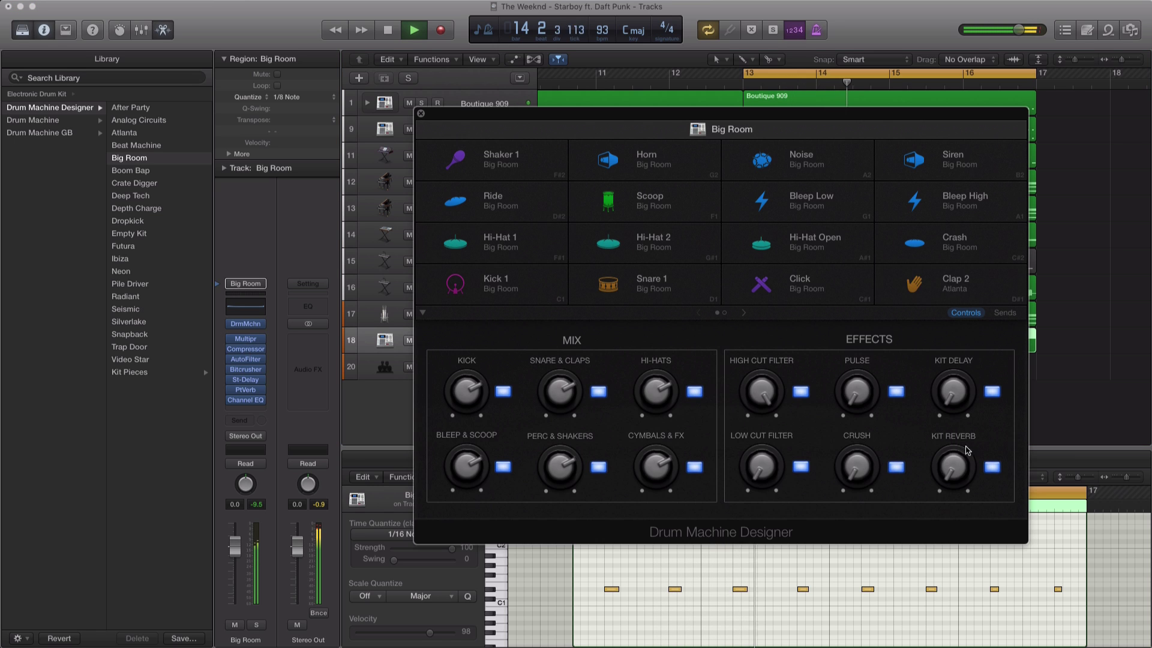
click(982, 297)
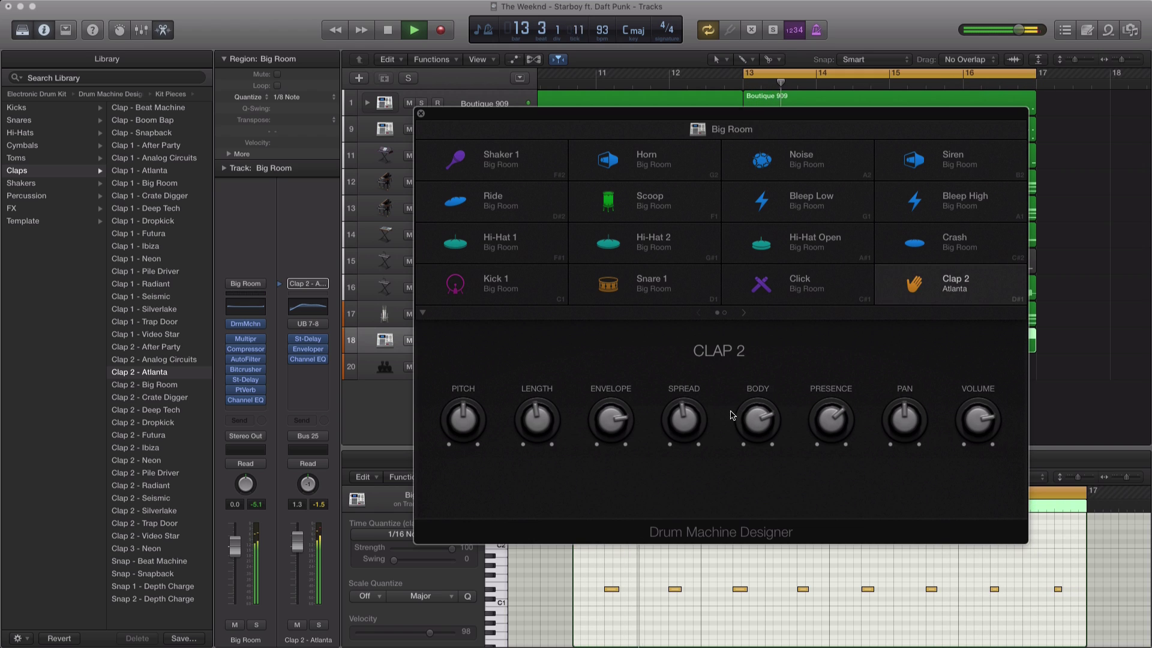
drag(468, 418, 468, 419)
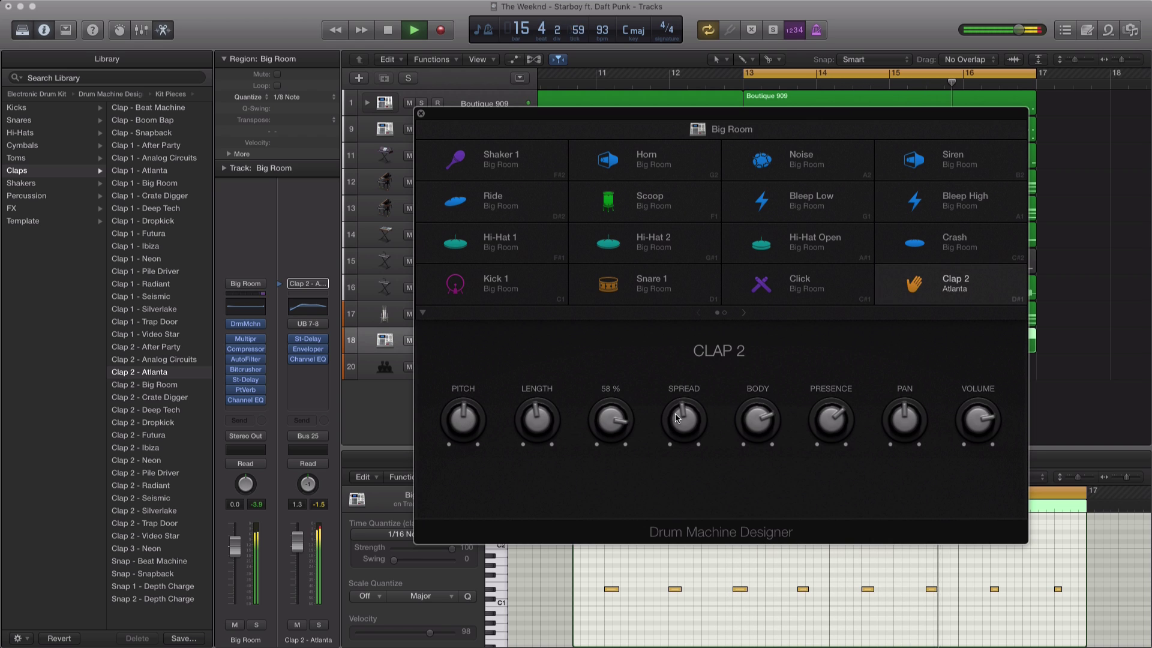
click(421, 114)
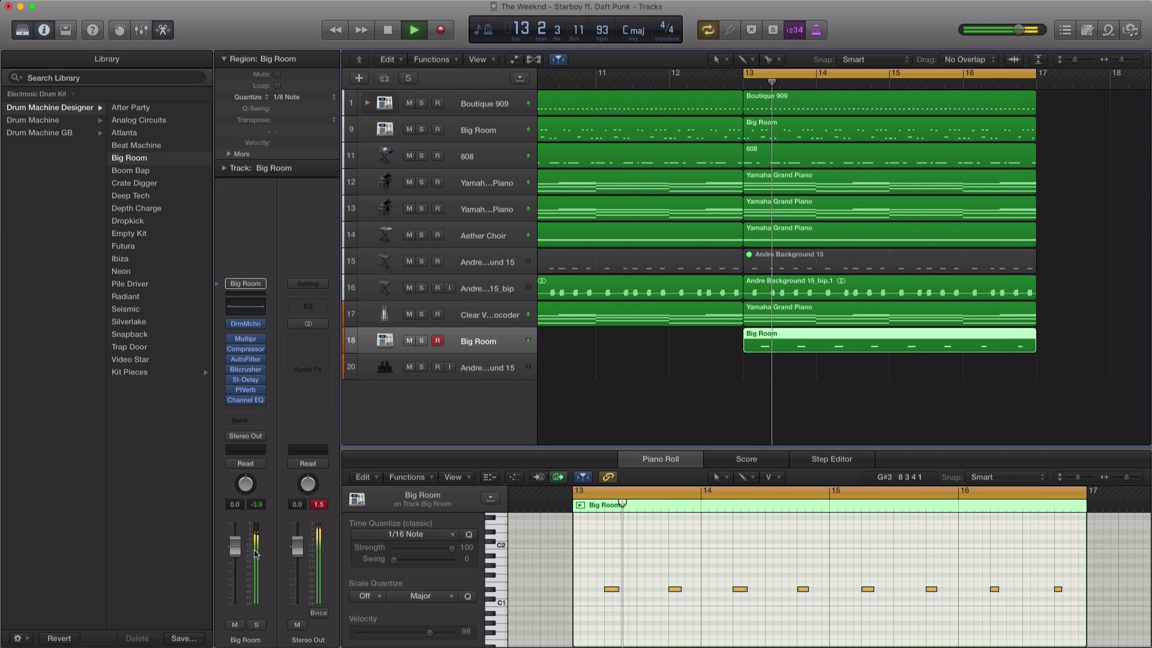
- Extend the cycle range to cover bars 9 to 17 and play the section through with the claps
key(space)
key(super+Left)
scroll(724, 381, left, 1)
drag(600, 78, 954, 87)
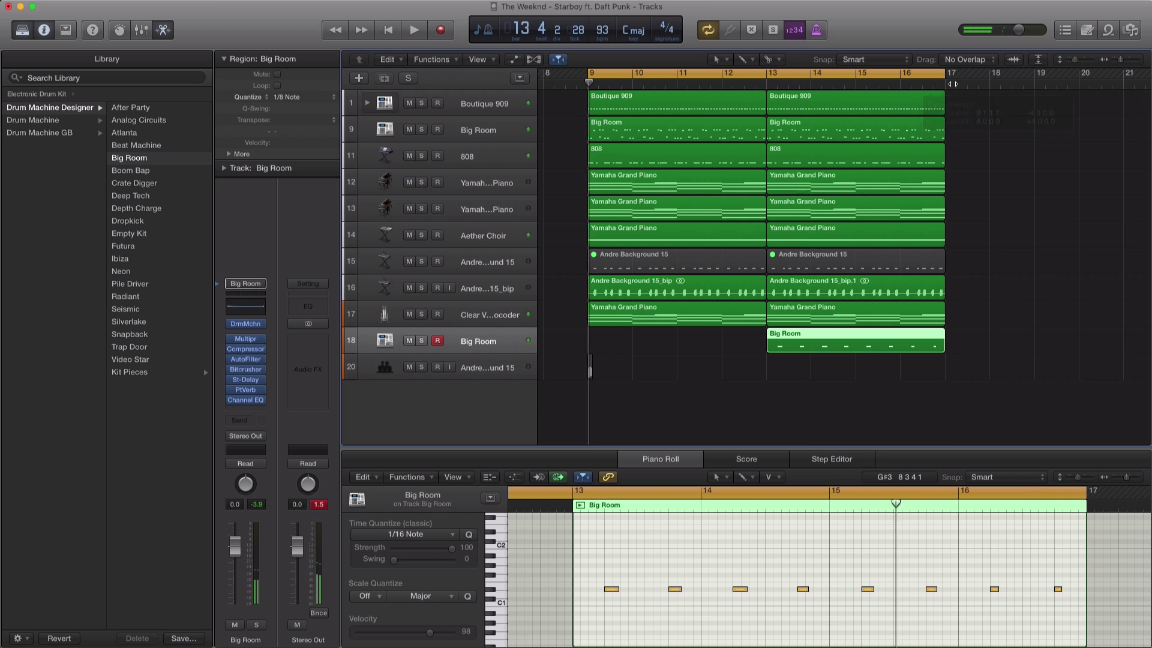
key(space)
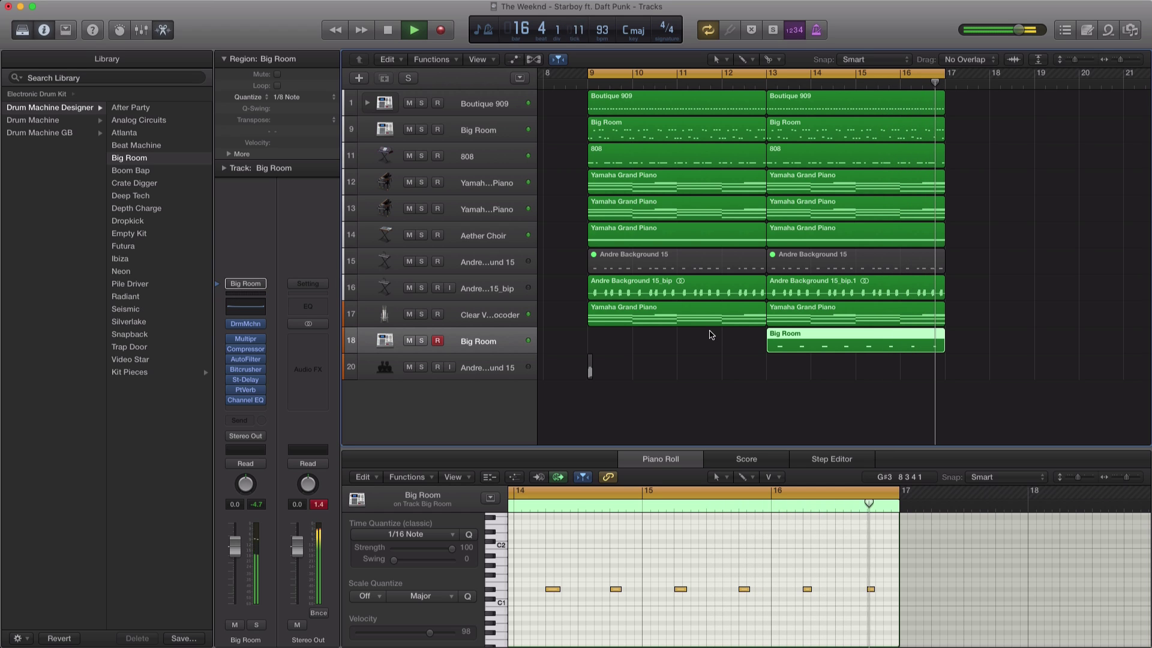
key(space)
- Turn off cycle mode and hide the Library and the Inspector to widen the arrangement area
click(668, 77)
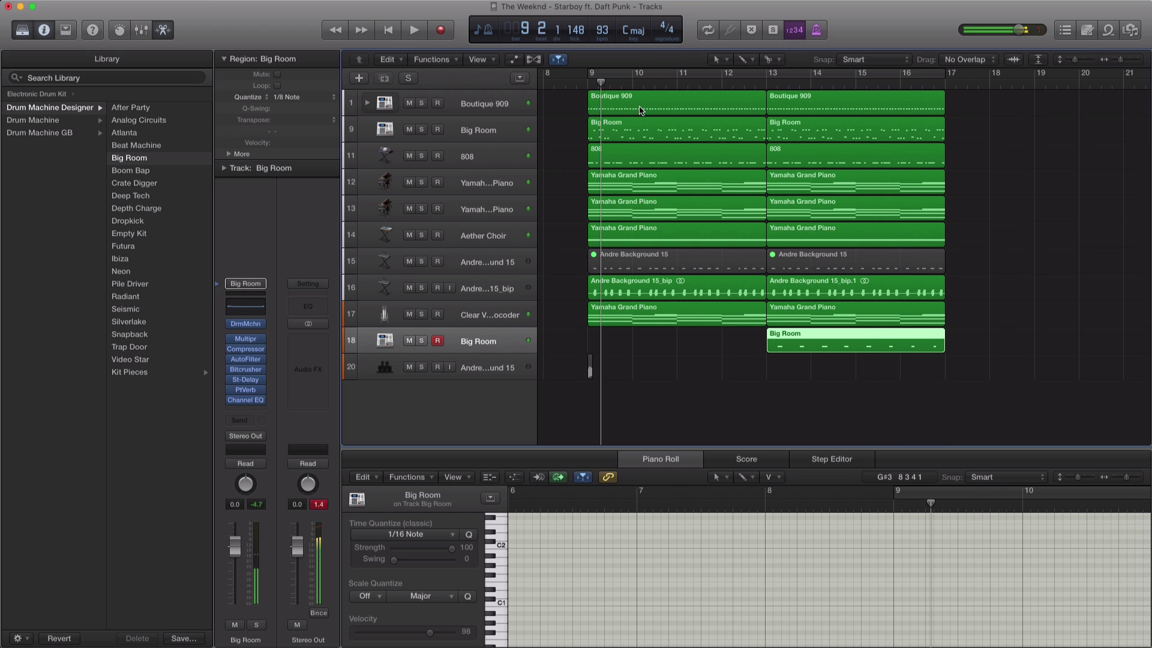
click(21, 33)
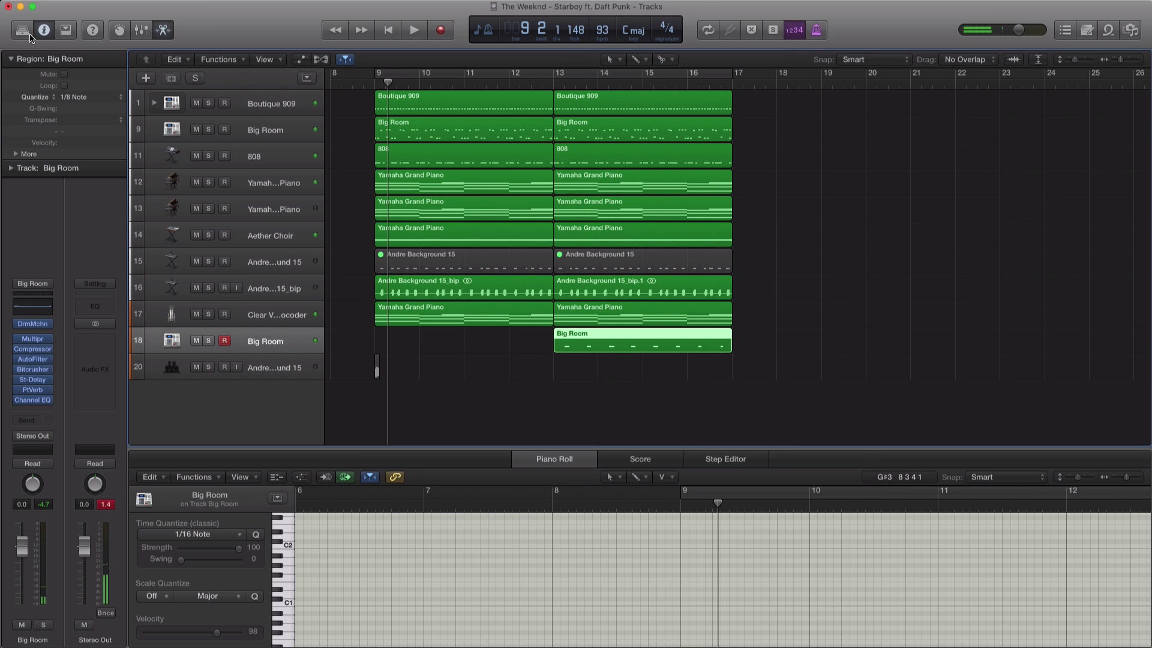
click(43, 33)
scroll(585, 400, left, 5)
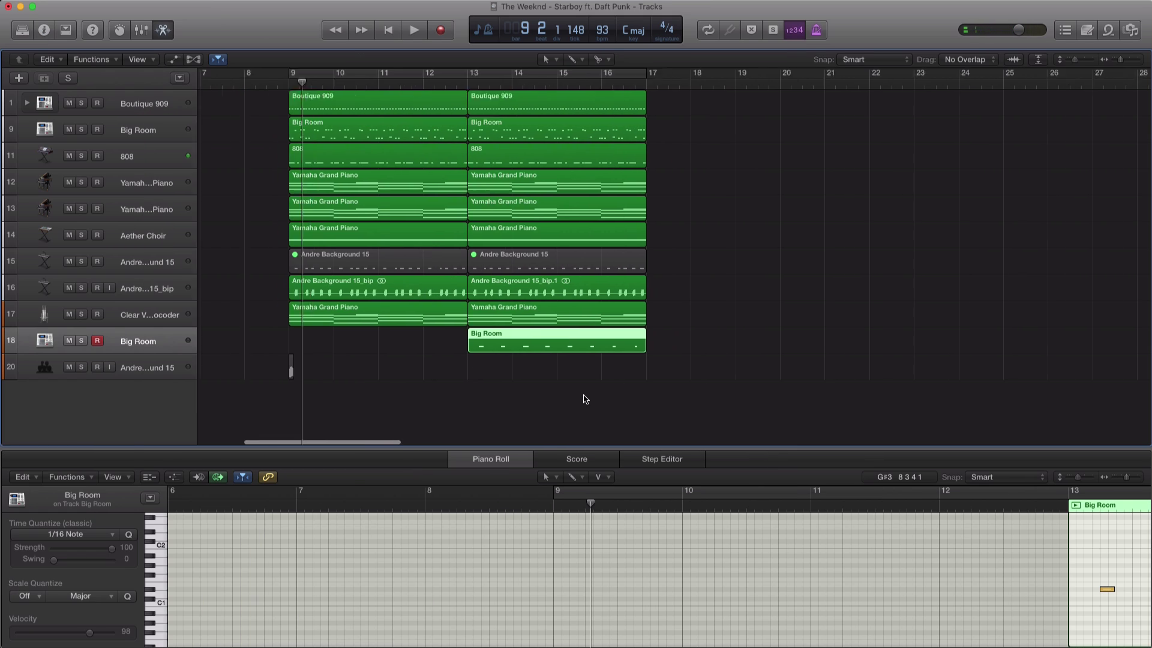
- Copy all the regions of bars 9 to 16 to bar 1 and again to bar 17
scroll(585, 400, down, 1)
scroll(585, 400, down, 1)
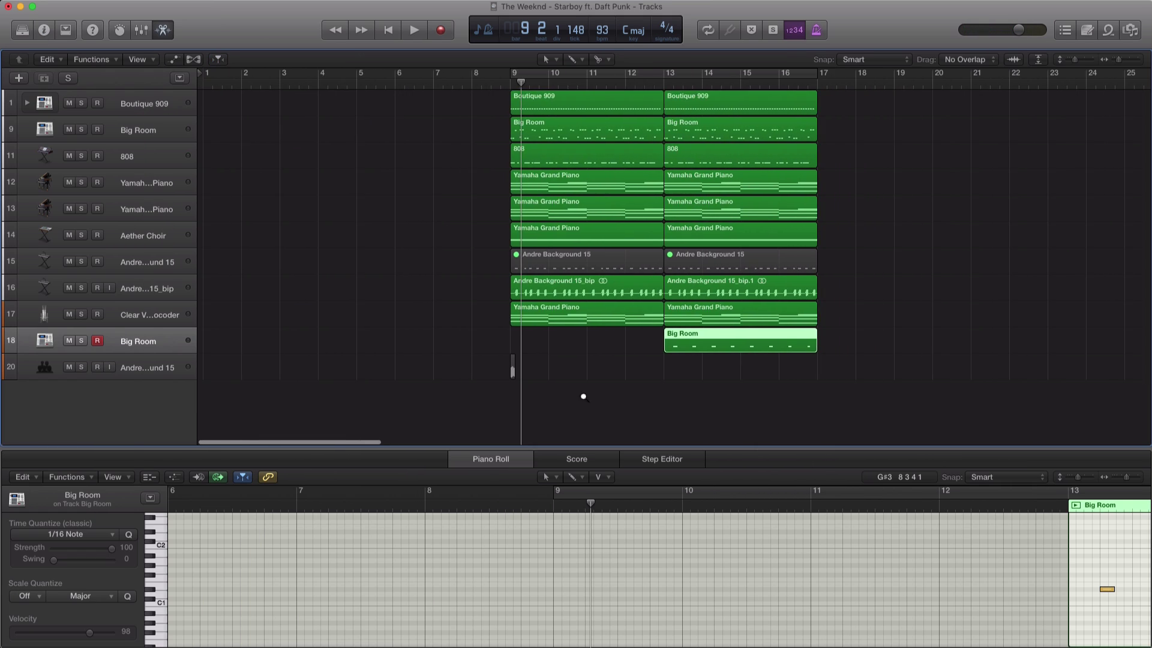
drag(849, 384, 262, 110)
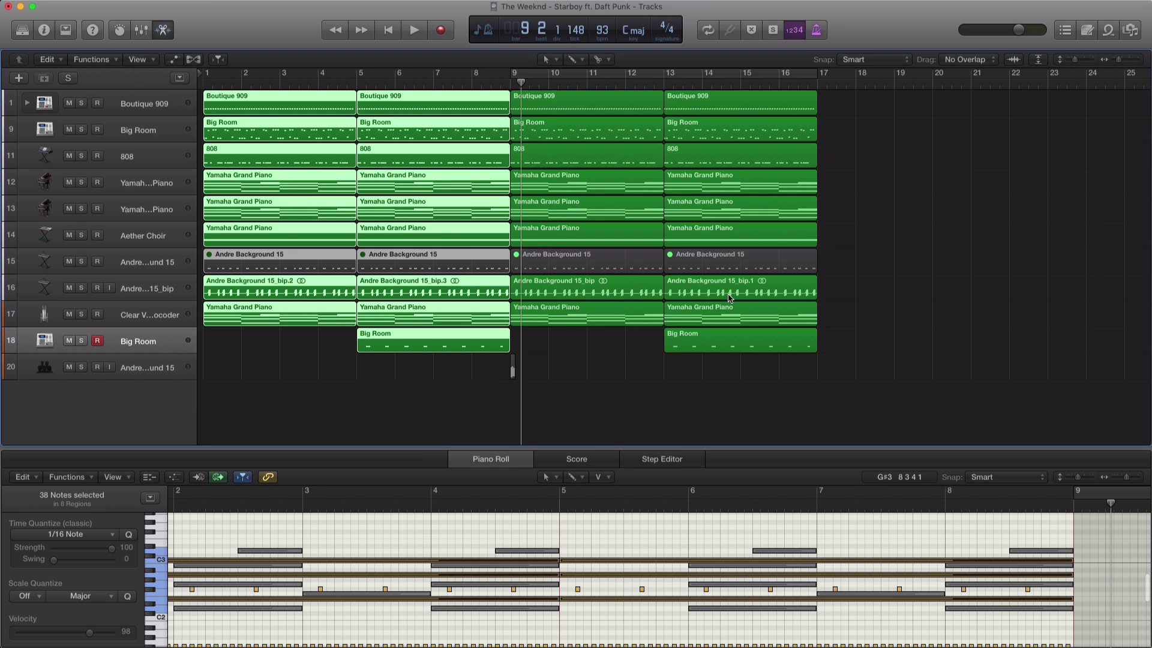
drag(863, 368, 561, 109)
drag(632, 104, 939, 110)
scroll(770, 141, down, 5)
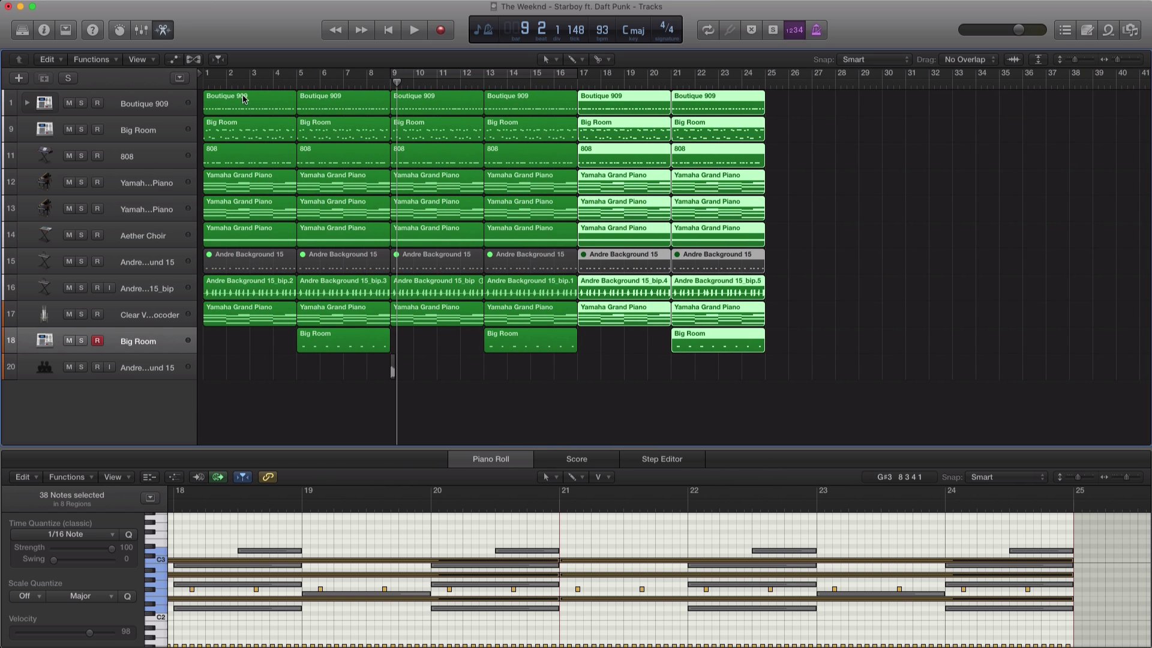
- Return to the start of the song and play it with the Boutique 909, first Big Room and 808 tracks soloed
key(Return)
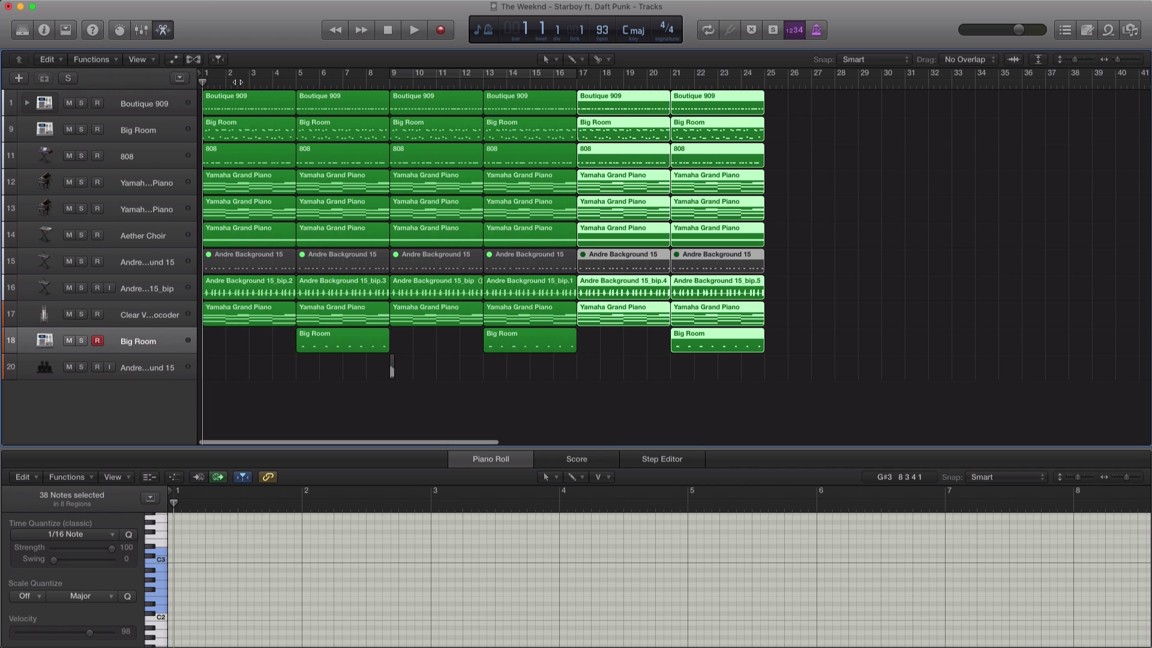
click(81, 129)
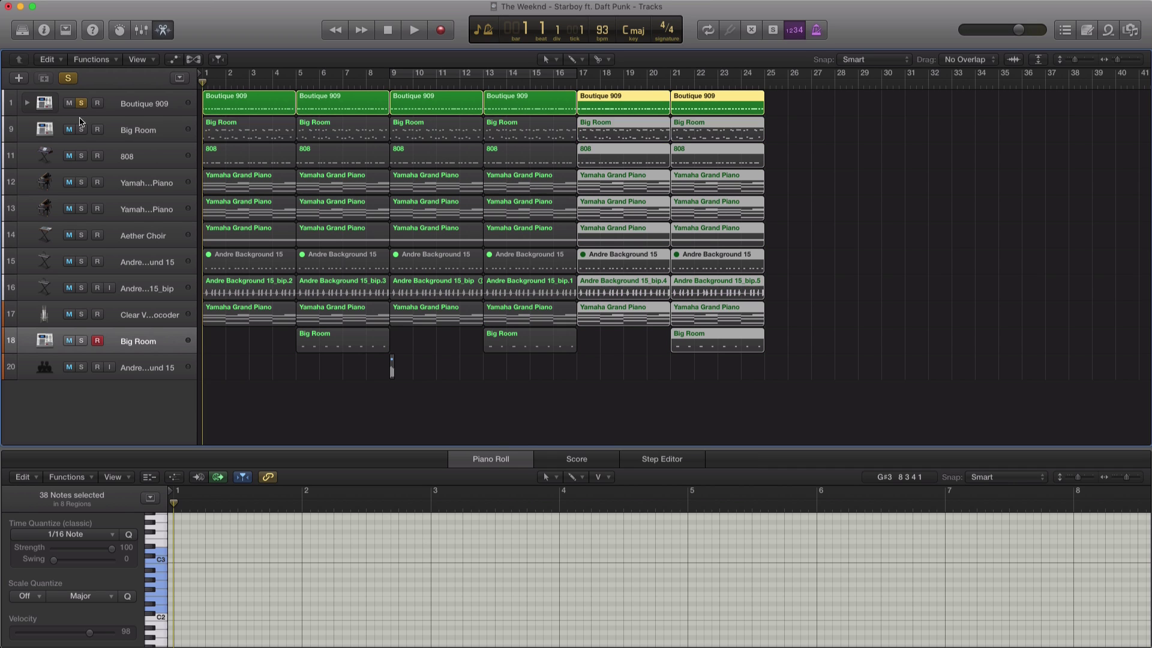
key(space)
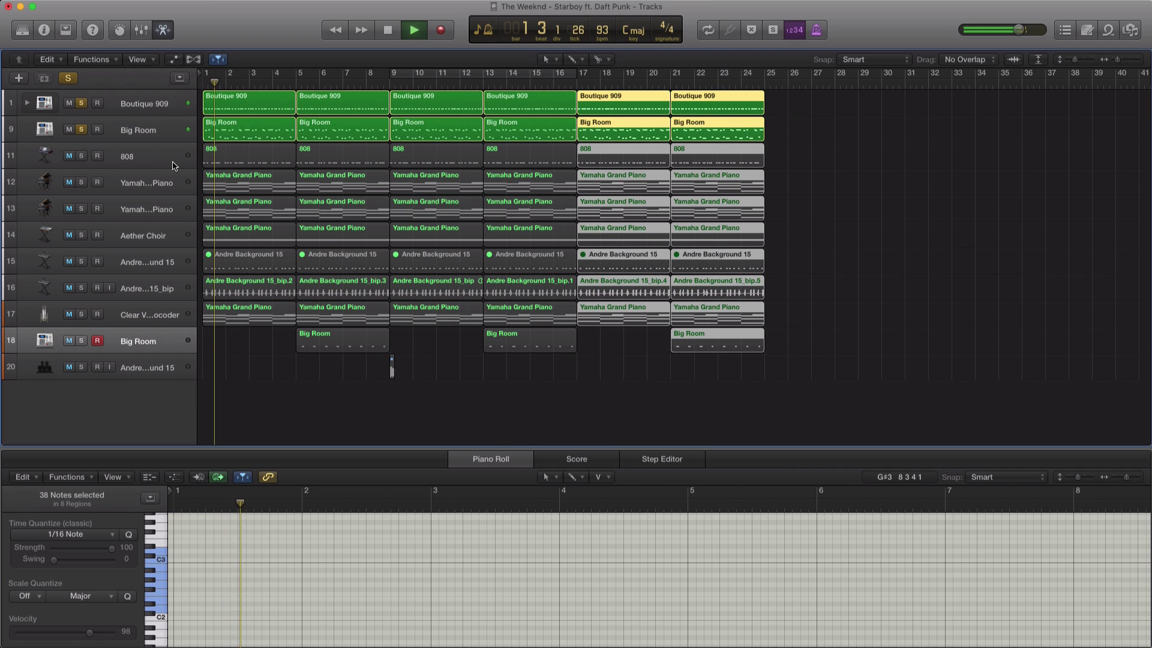
click(81, 156)
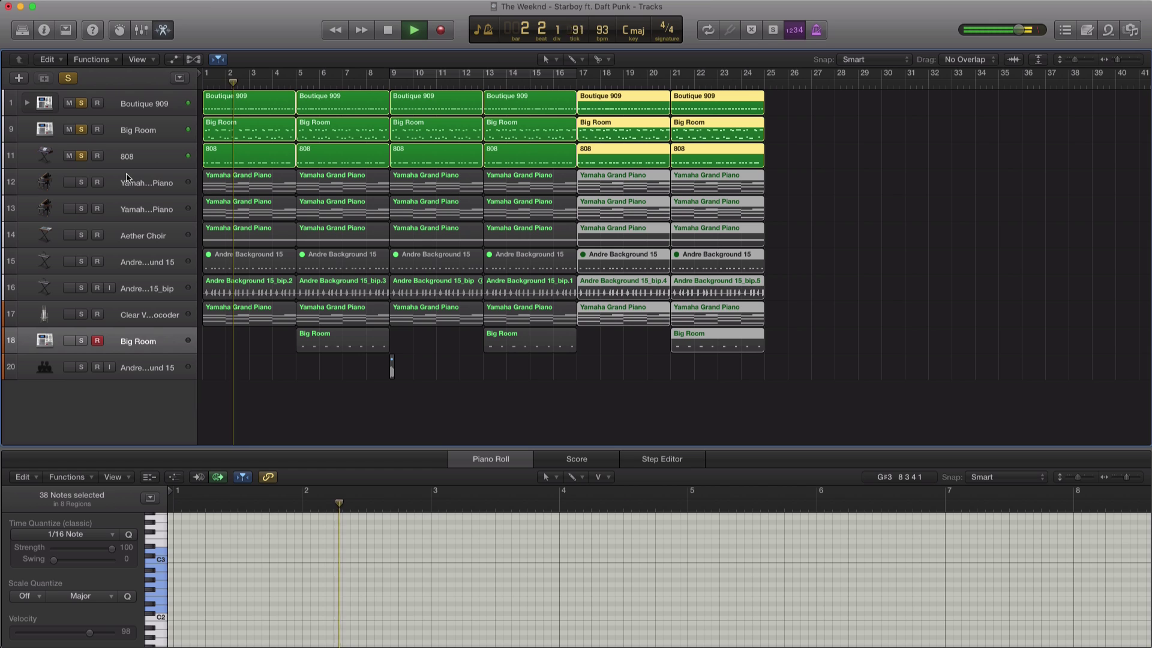
- Delete the two Yamaha Grand Piano tracks' regions in bars 1 to 4 and add both tracks to the solo
click(249, 192)
key(Delete)
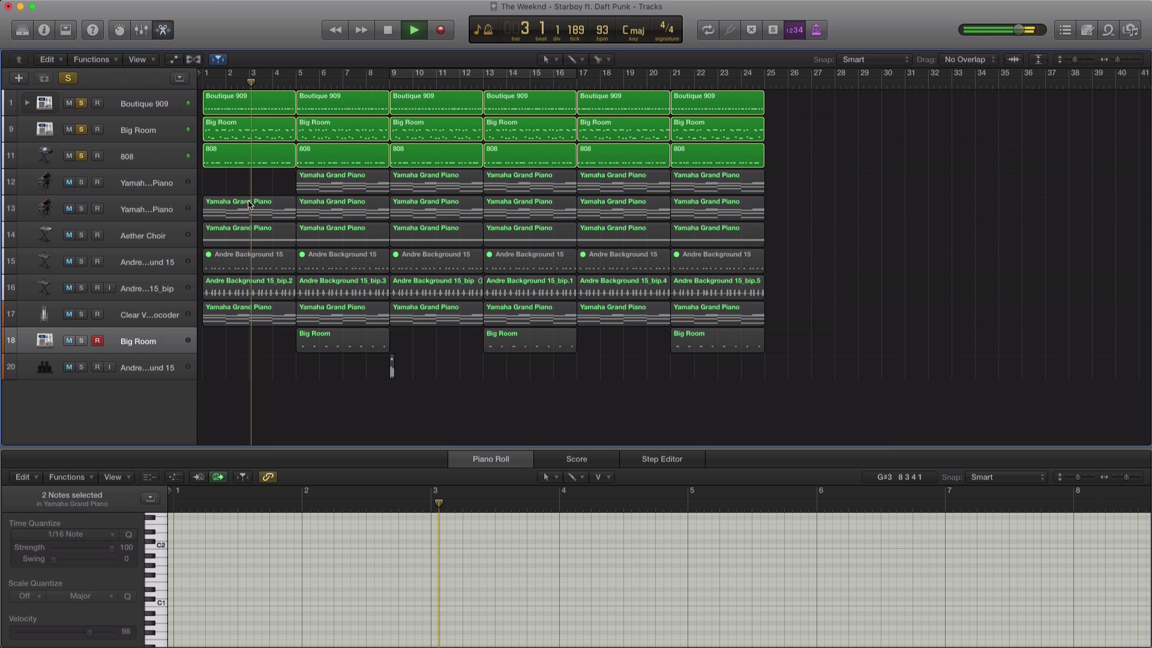
click(249, 206)
key(Delete)
drag(81, 183, 82, 209)
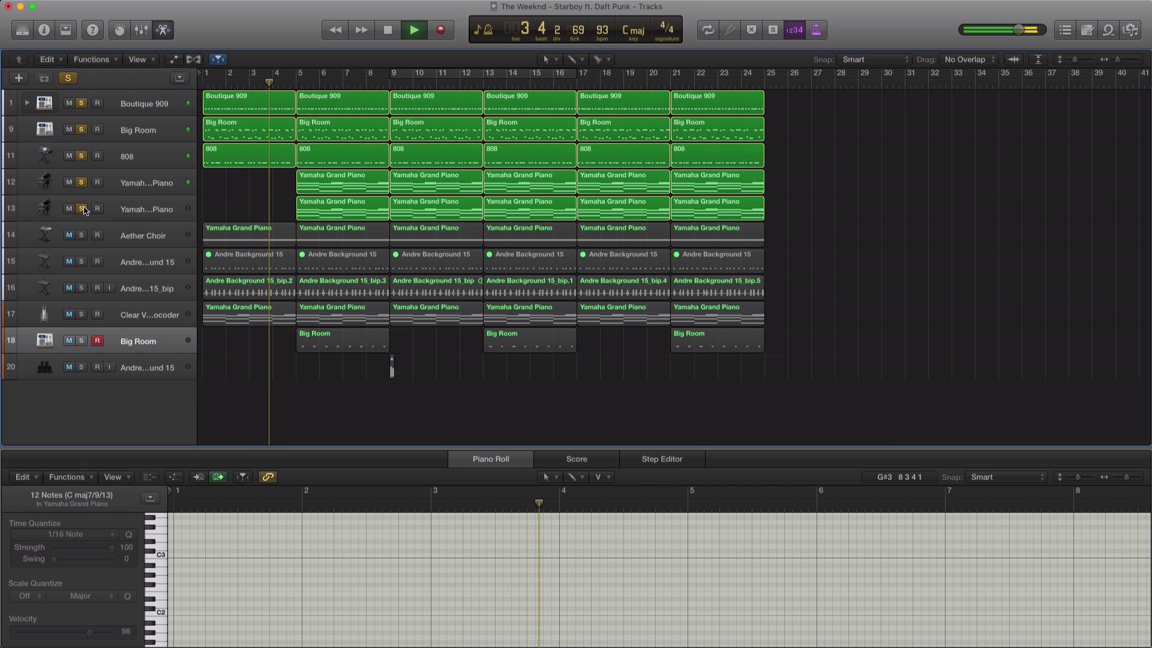
- Delete the Aether Choir regions in bars 1 to 8 and solo the choir track too
click(344, 242)
key(Delete)
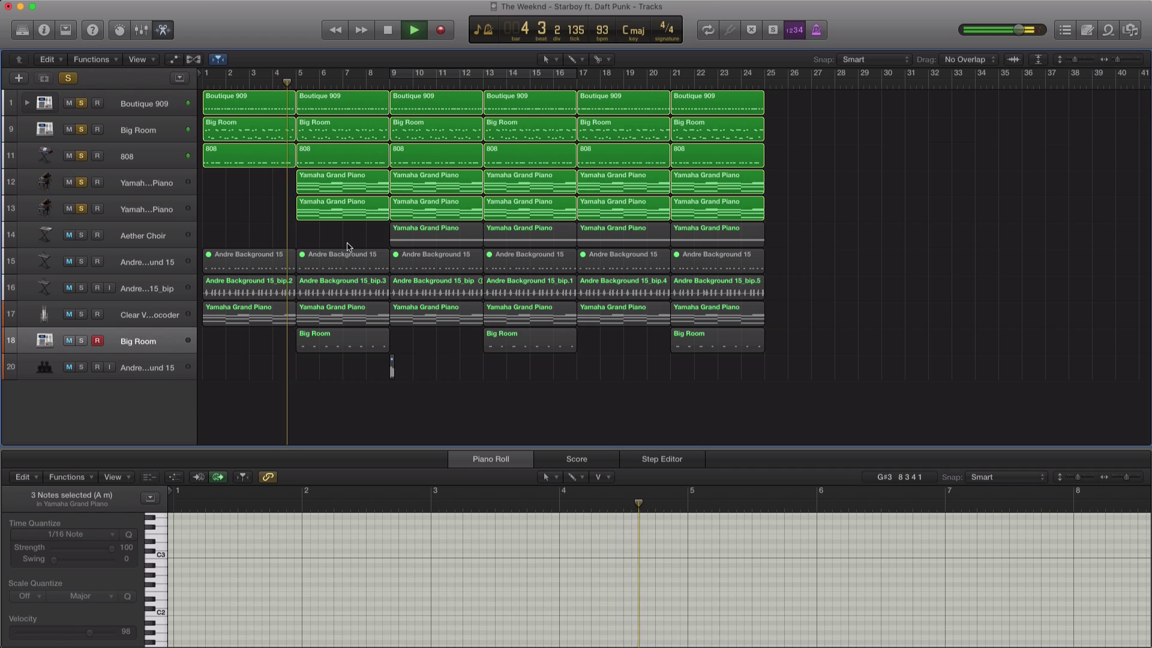
click(415, 243)
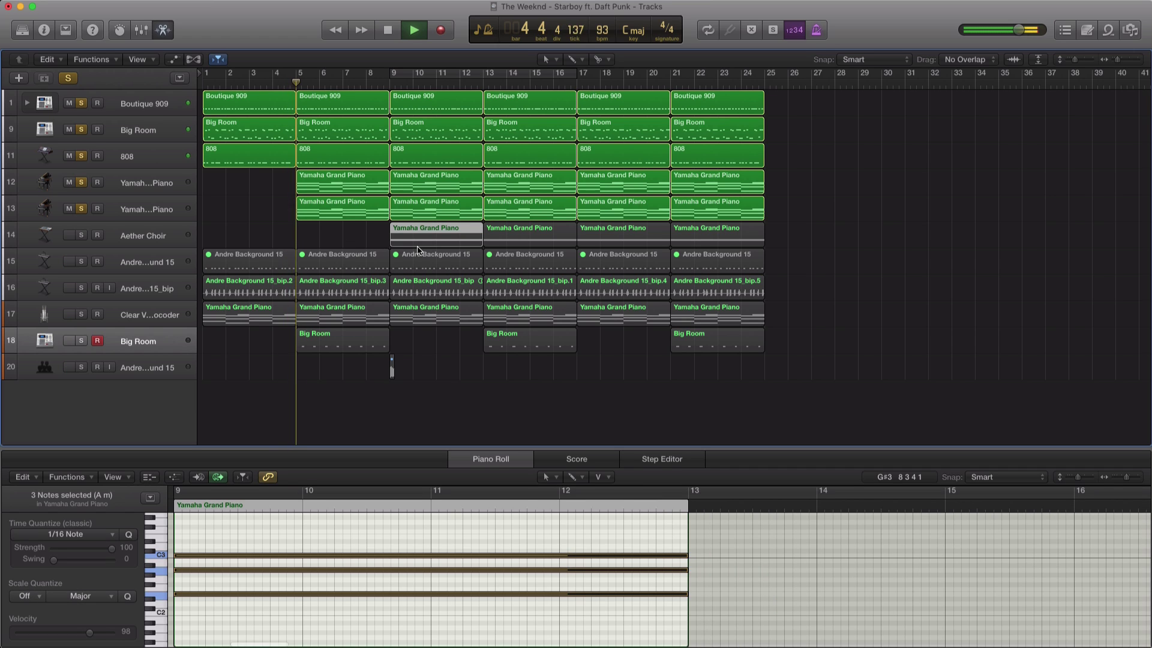
click(84, 235)
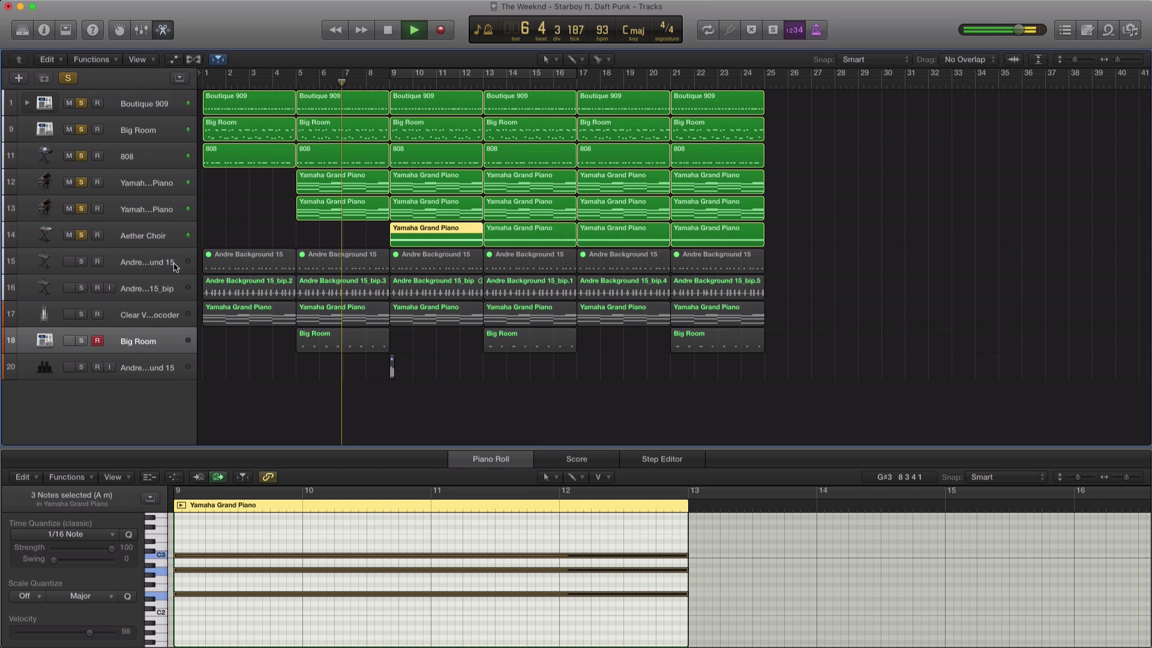
- Delete the muted regions of vocal background track 15 in bars 1 to 12
click(231, 267)
key(Delete)
key(Delete)
key(Delete)
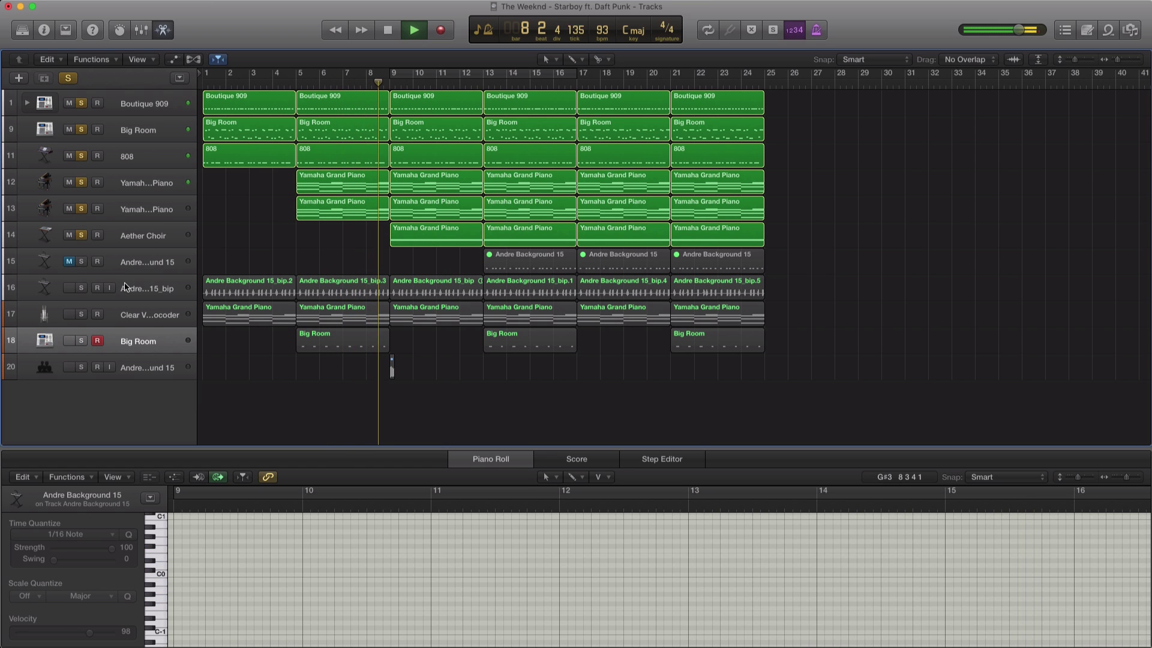
- Solo bounced vocal track 16 and the Clear Vocoder track, deleting the vocoder track's regions in bars 1 to 16
click(144, 292)
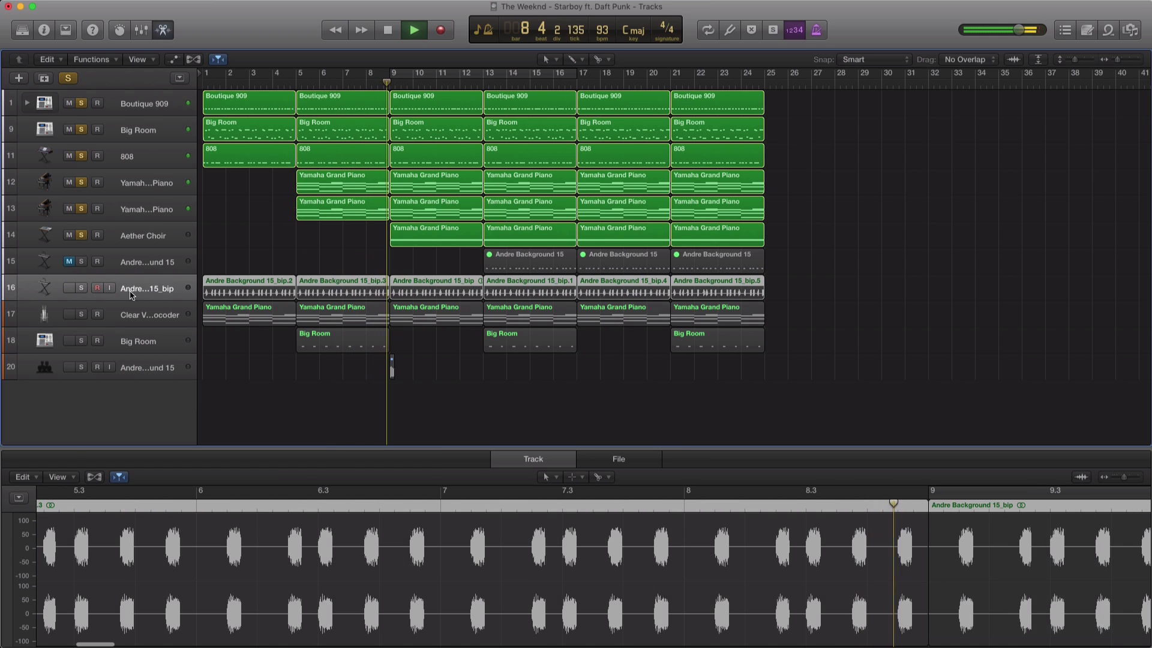
click(82, 291)
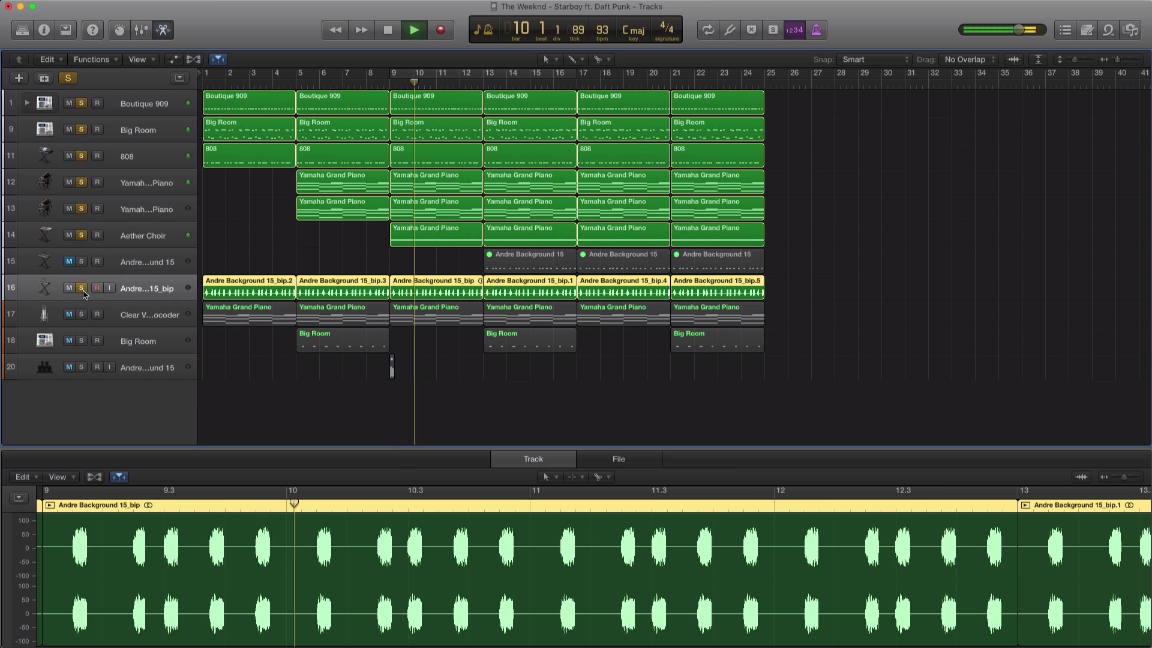
click(434, 317)
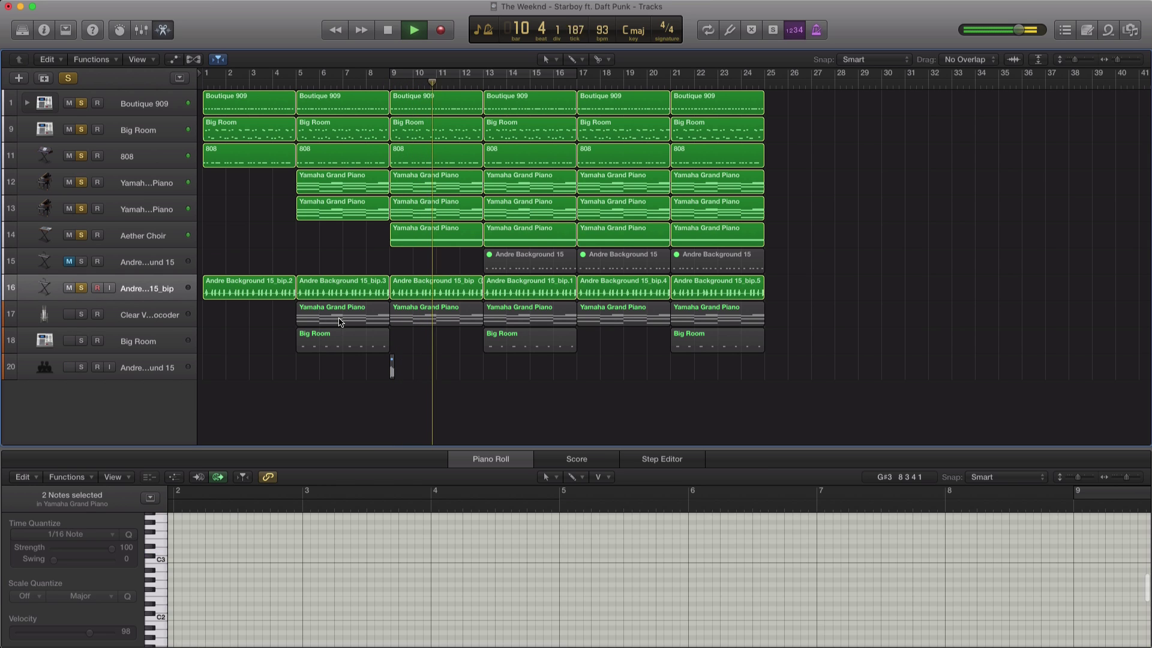
key(Delete)
click(520, 317)
key(Delete)
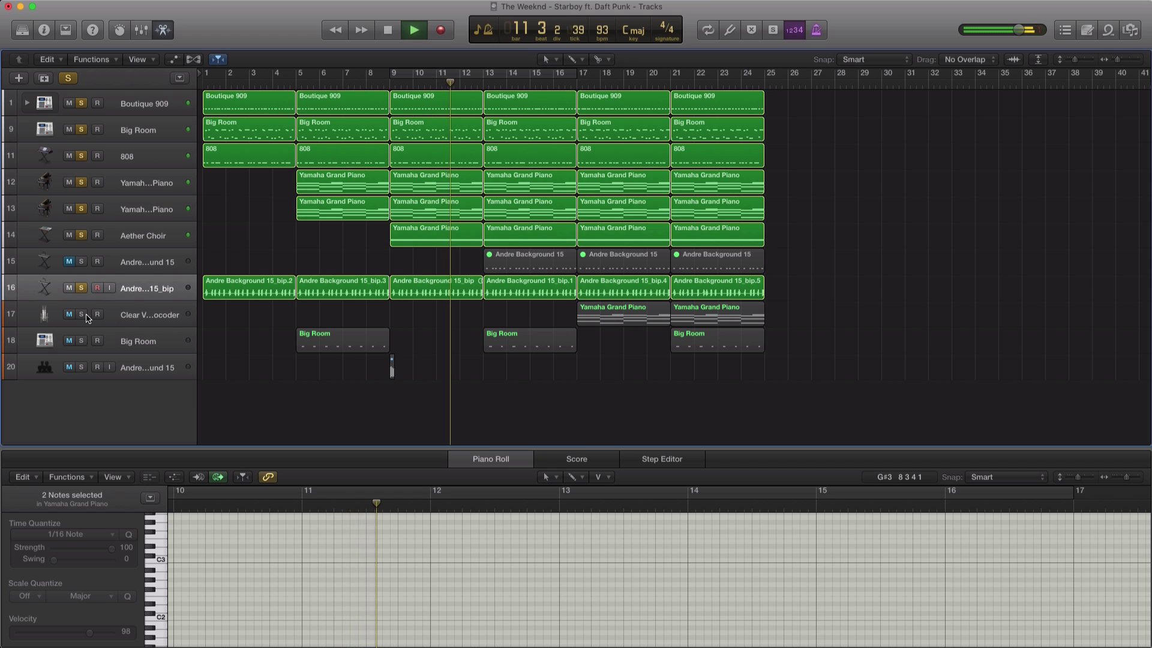
click(81, 314)
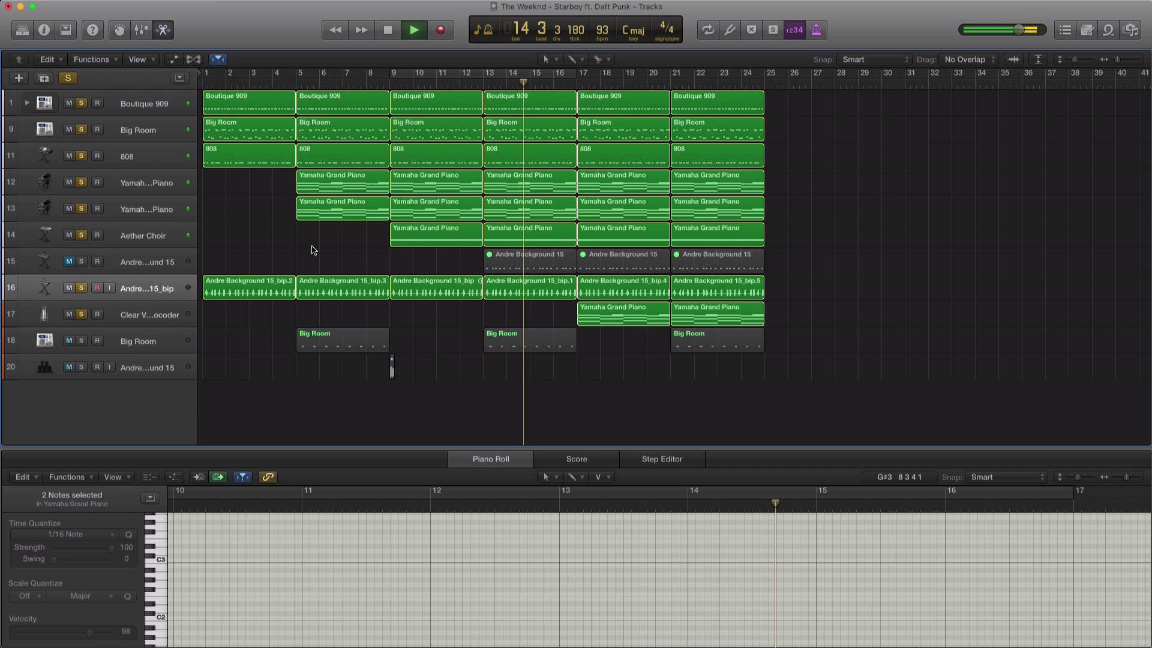
- Delete the Big Room region in bars 13 to 16 of track 18 and add that track to the solo
click(531, 266)
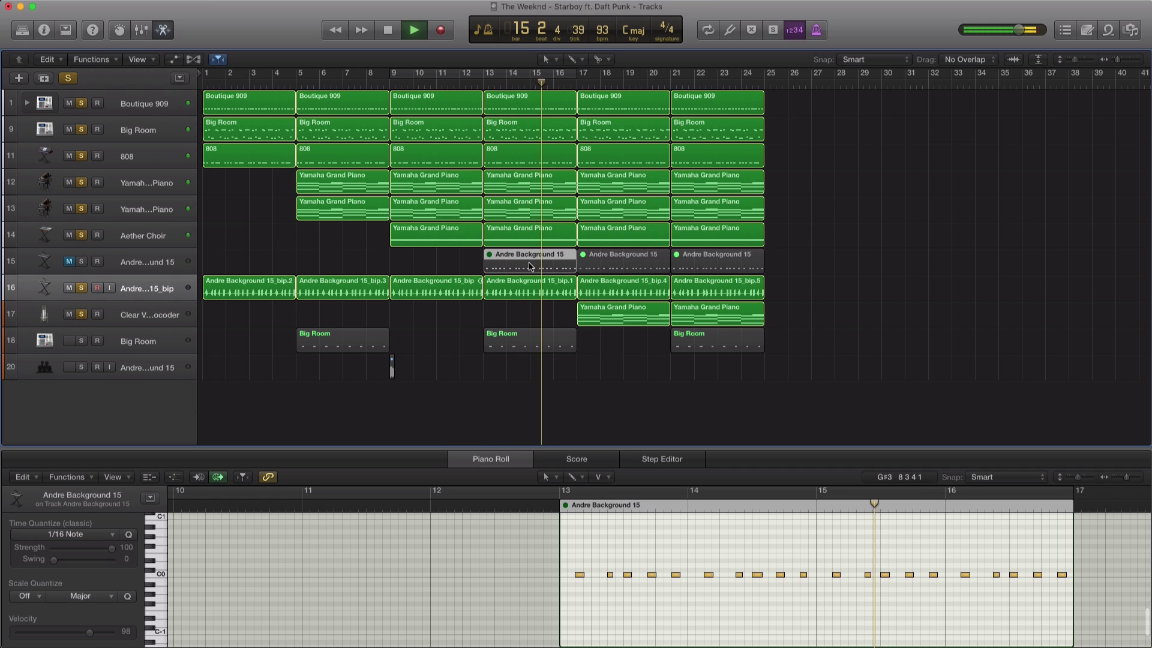
click(498, 340)
key(Delete)
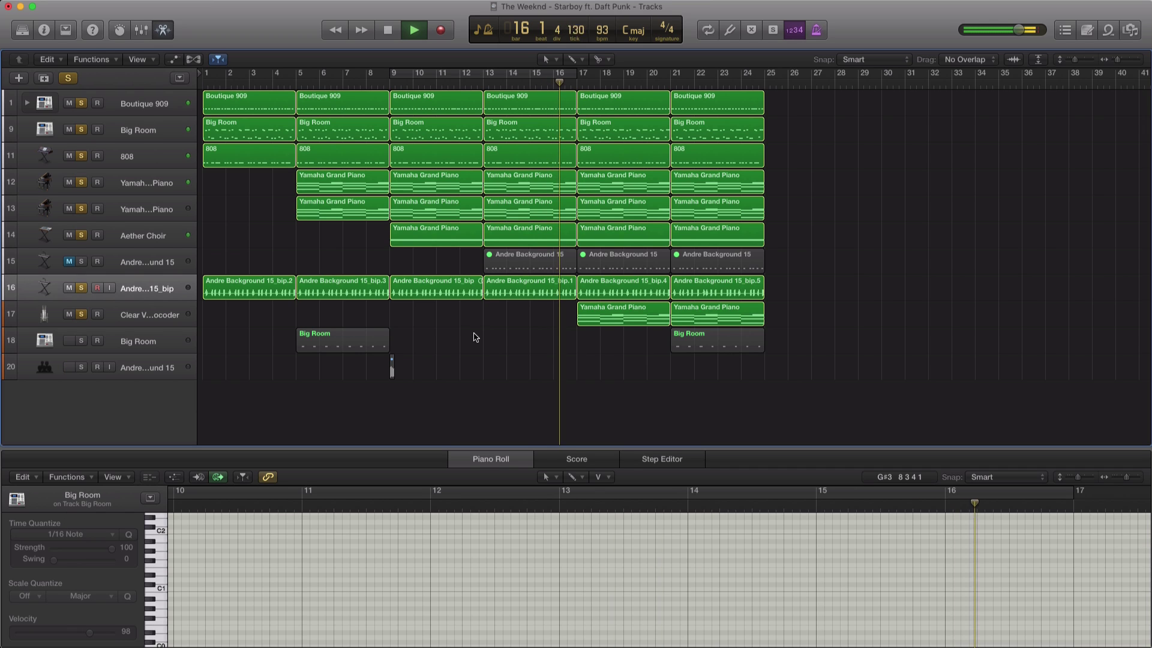
click(79, 340)
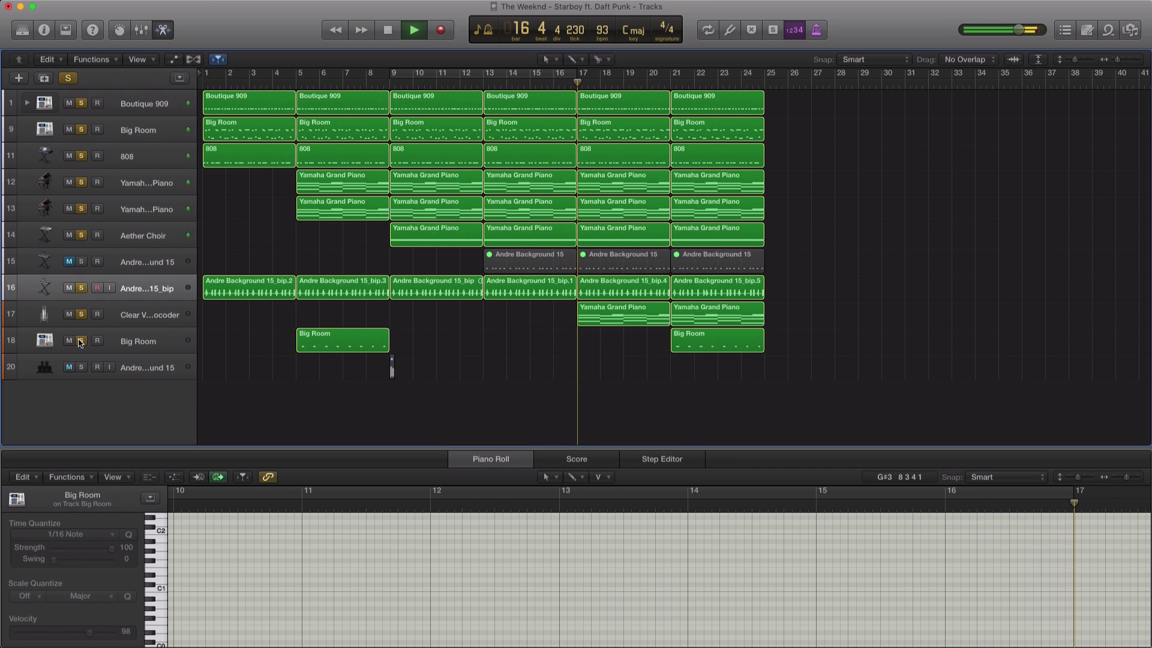
- Clear the solo on all tracks and stop playback once the arrangement has played past bar 24
alt+click(79, 340)
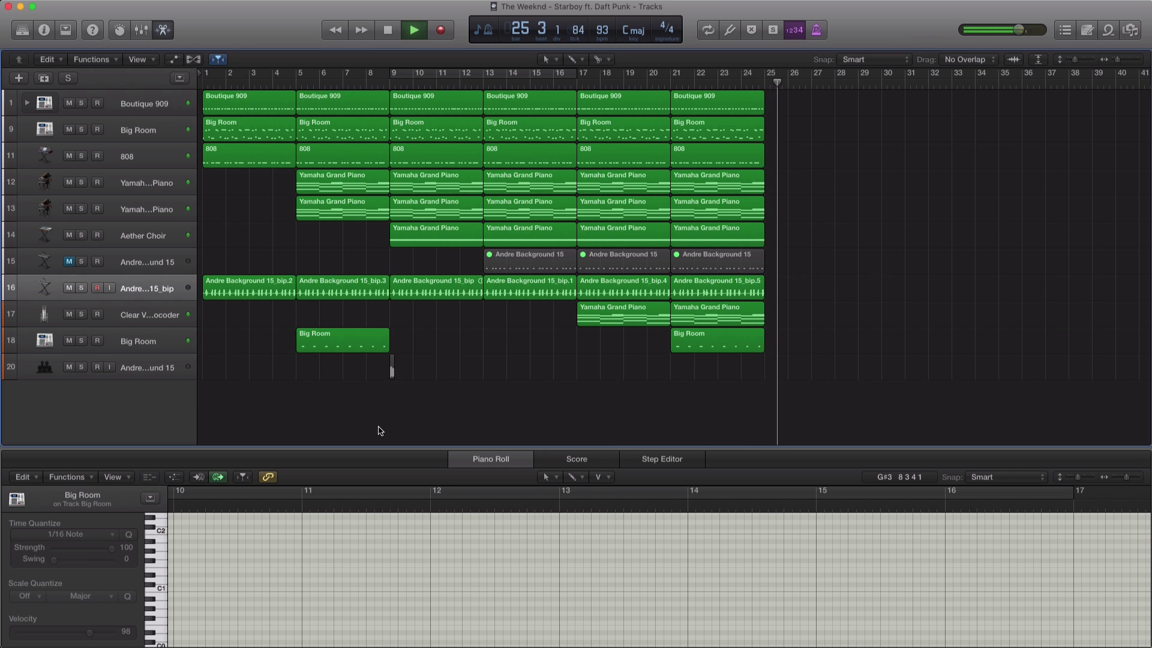
key(space)
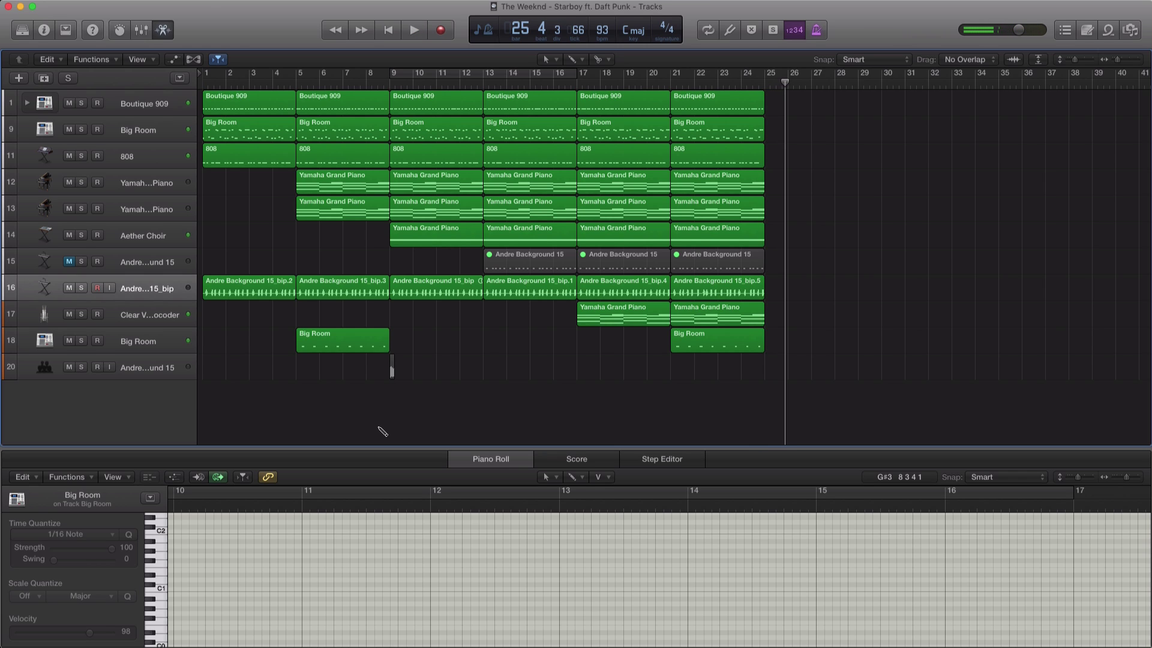